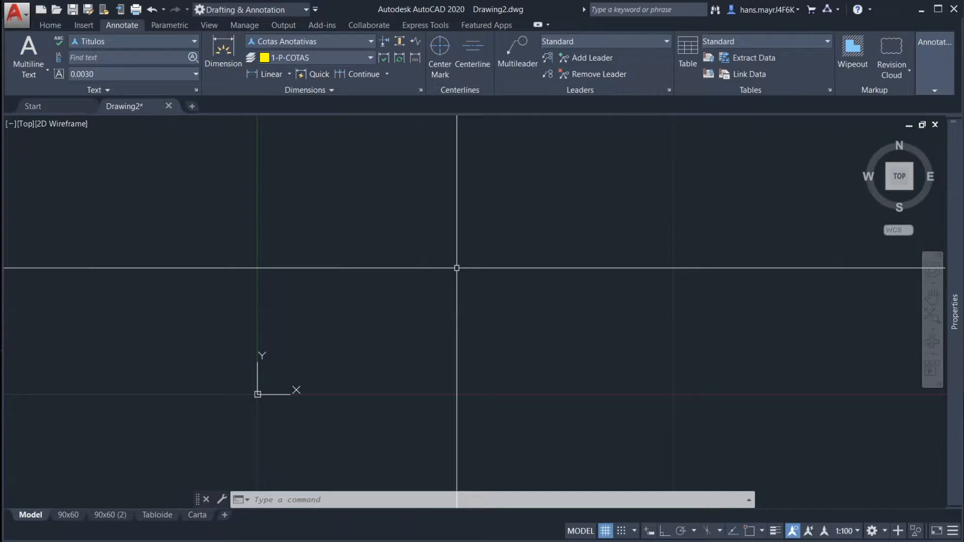
# Step: Draw a rectangle 10 units long and 10 units wide, up and to the right of the origin in model space
pyautogui.moveTo(420, 338)
pyautogui.mouseDown(button='middle')
pyautogui.moveTo(418, 328)
pyautogui.moveTo(432, 327)
pyautogui.mouseUp(button='middle')
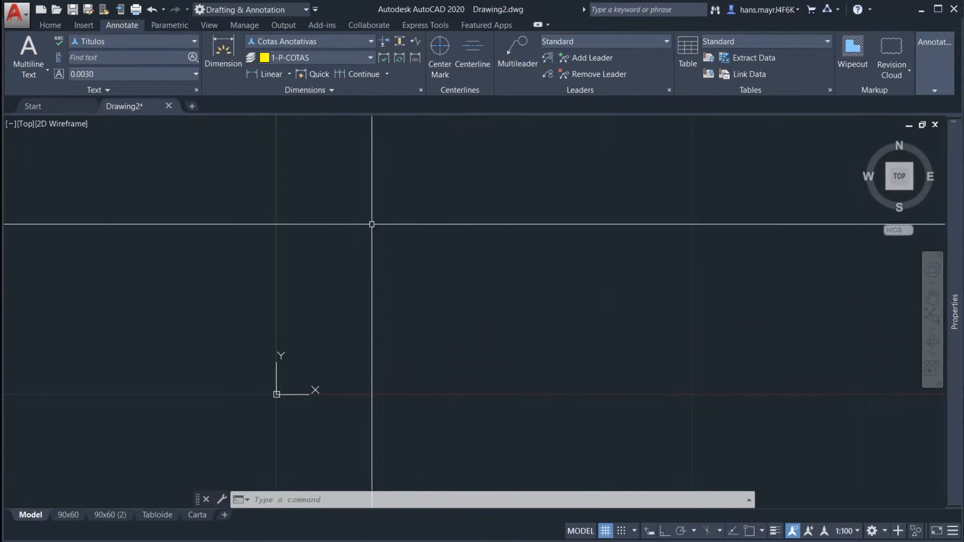
pyautogui.write('rec')
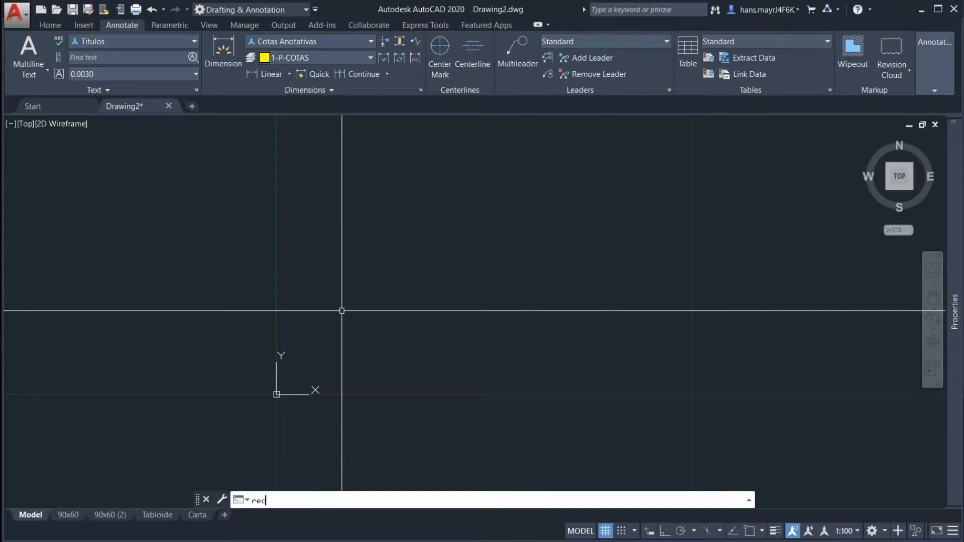
pyautogui.press('Return')
pyautogui.click(341, 355)
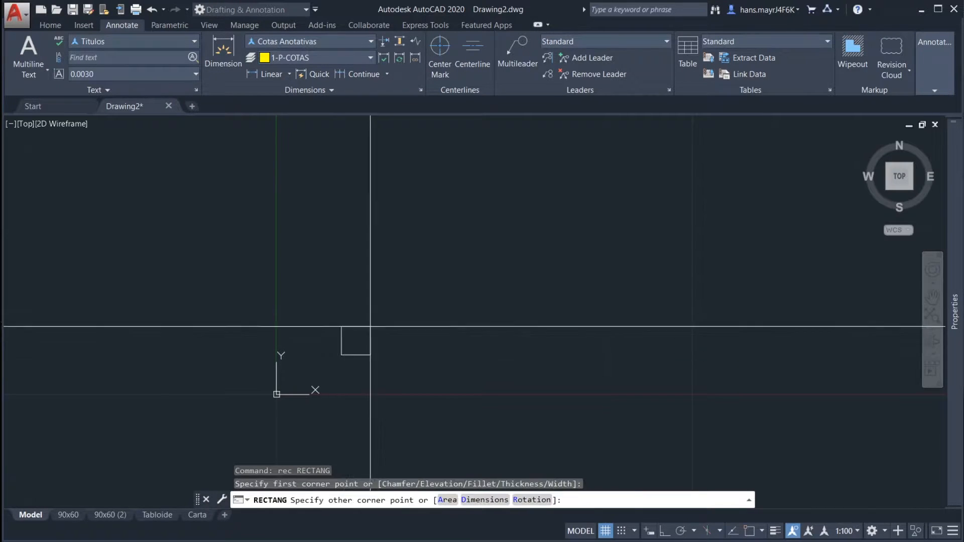
pyautogui.write('d')
pyautogui.press('Return')
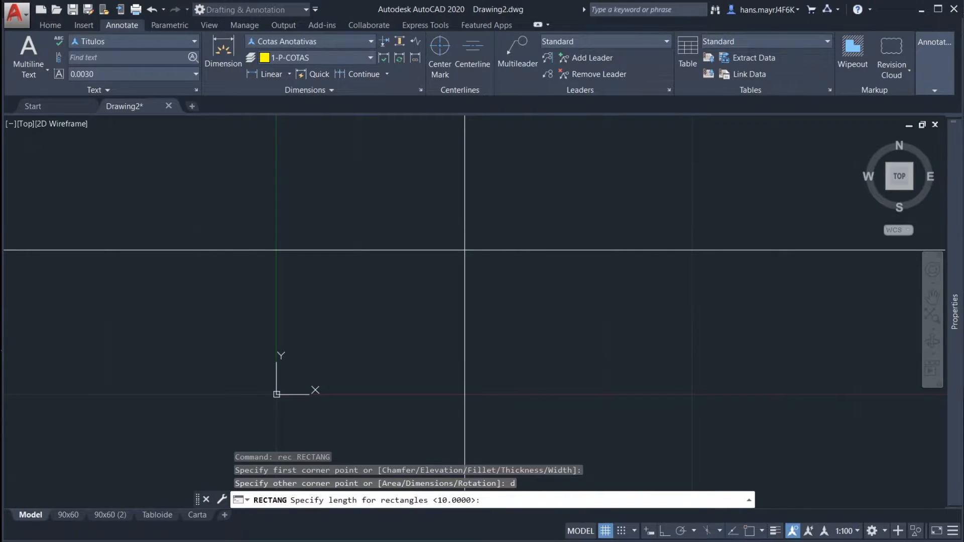
pyautogui.write('10')
pyautogui.press('Return')
pyautogui.write('10')
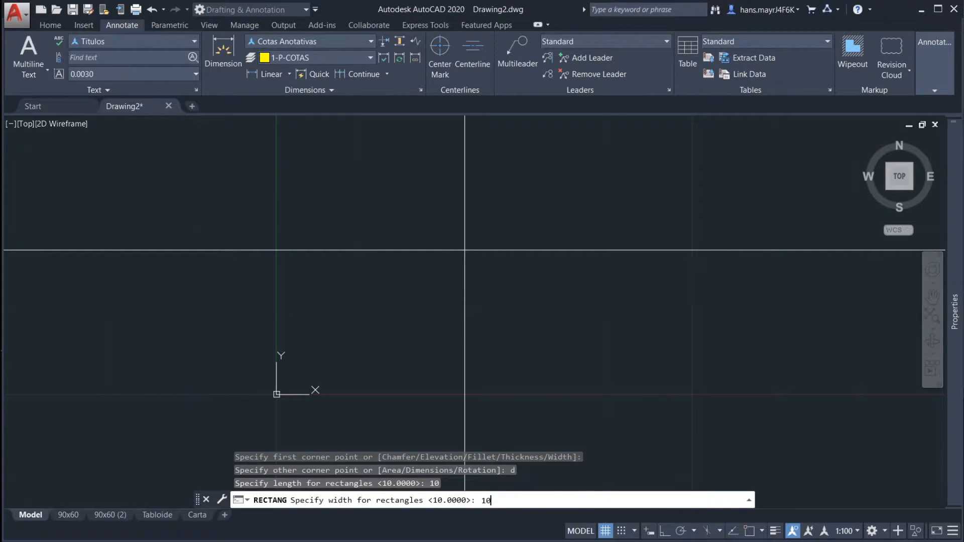
pyautogui.press('Return')
pyautogui.click(424, 290)
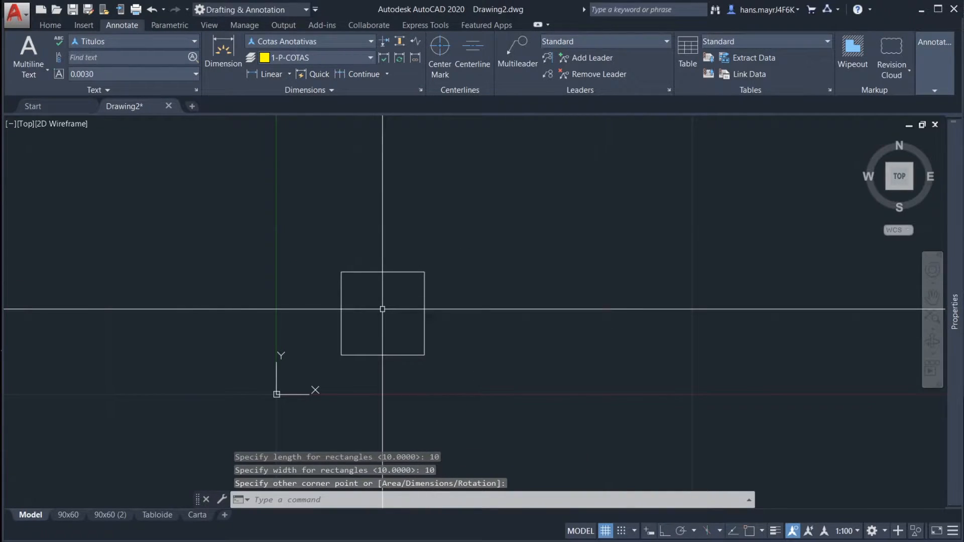
# Step: Enable object snap and measure the square's left side from its lower corner to its upper corner
pyautogui.moveTo(370, 312); pyautogui.dragTo(421, 303, button='middle')
pyautogui.write('di')
pyautogui.press('Return')
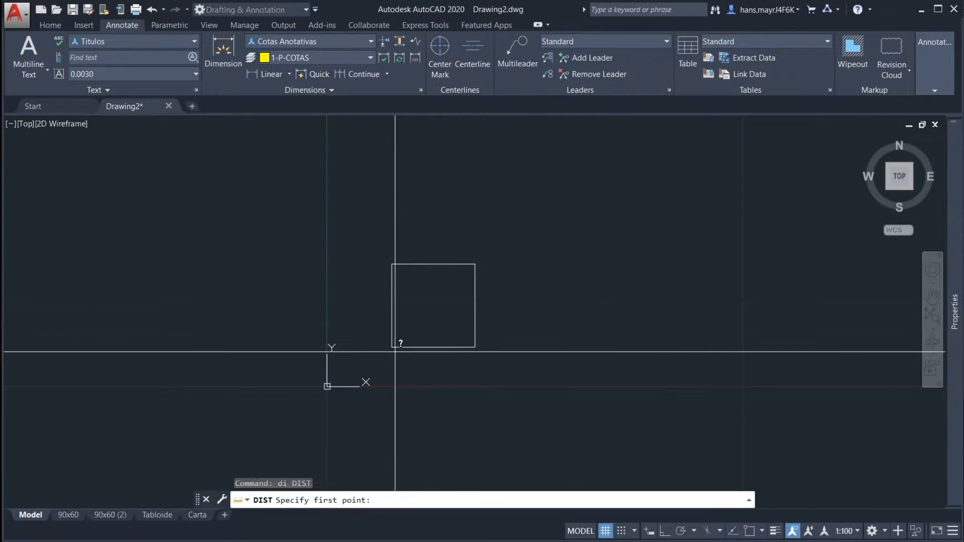
pyautogui.press('F3')
pyautogui.click(392, 326)
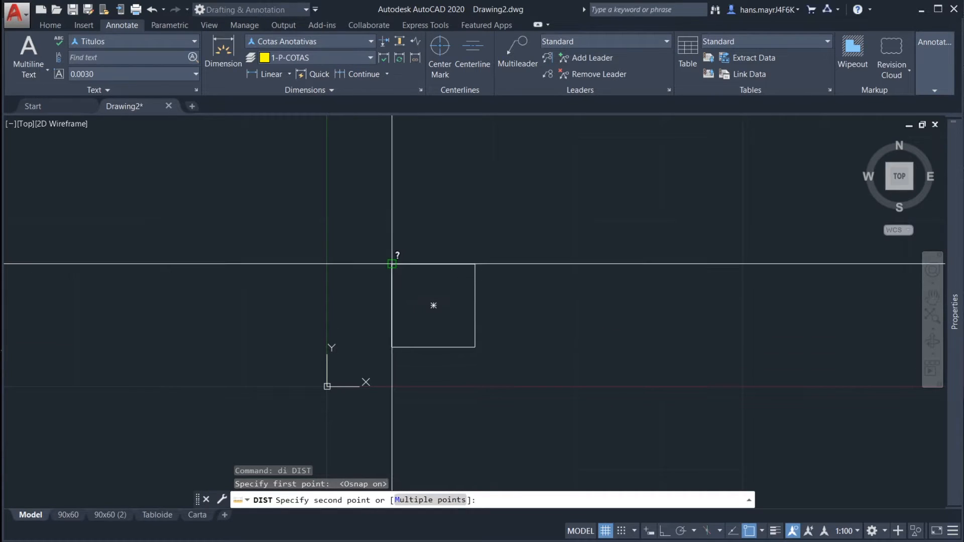
pyautogui.click(392, 264)
pyautogui.moveTo(507, 301); pyautogui.dragTo(531, 274, button='middle')
pyautogui.scroll(1, 446, 278)
pyautogui.moveTo(438, 278); pyautogui.dragTo(377, 262, button='middle')
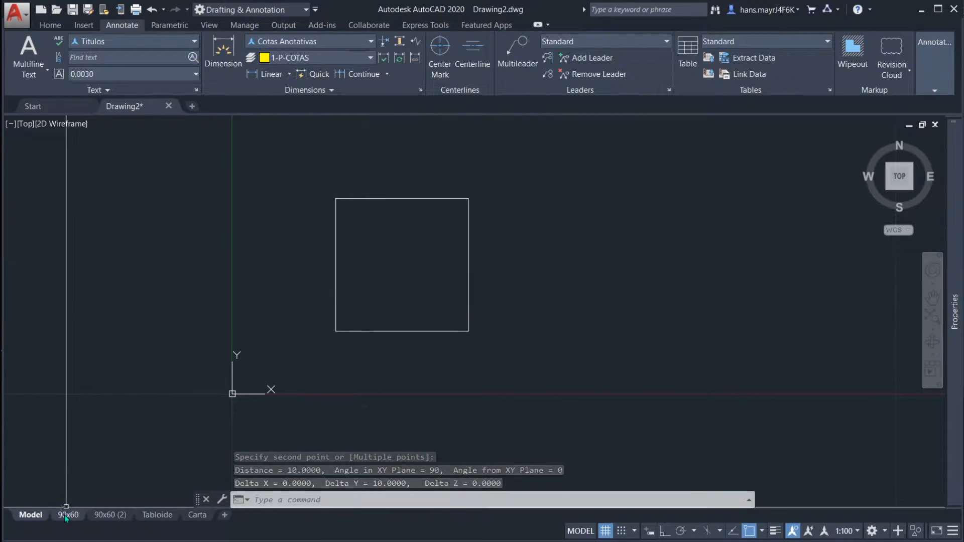
# Step: Switch to the 90x60 layout and delete the smaller viewport on the sheet
pyautogui.moveTo(64, 515)
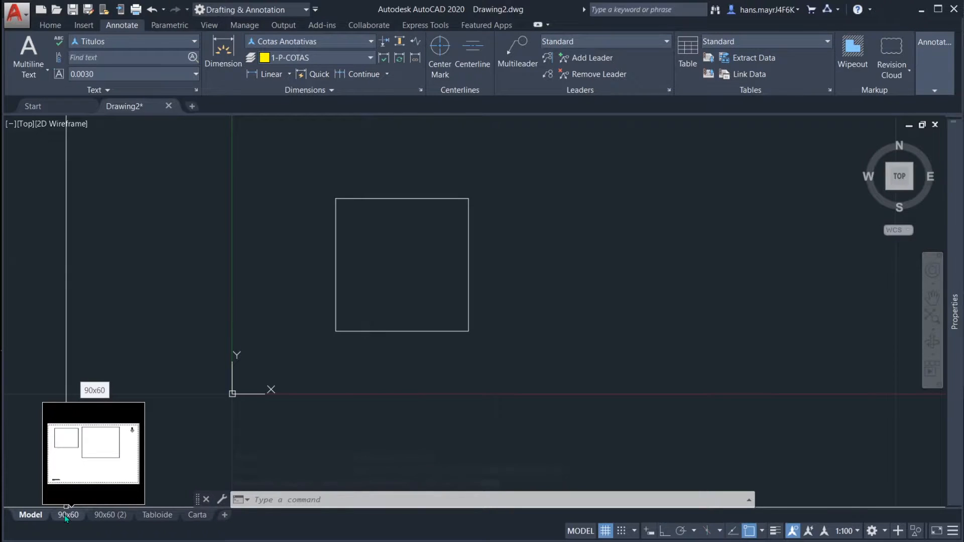
pyautogui.click(64, 515)
pyautogui.click(282, 303)
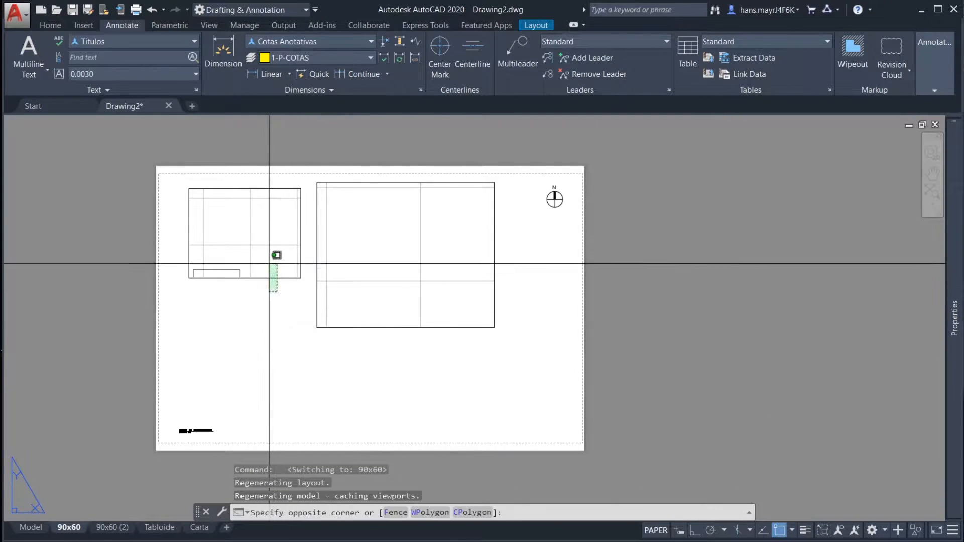
pyautogui.click(271, 256)
pyautogui.press('Delete')
# Step: Enlarge the remaining viewport by stretching its lower corners outward and down to nearly the bottom margin of the sheet
pyautogui.click(336, 347)
pyautogui.click(319, 327)
pyautogui.click(317, 327)
pyautogui.click(215, 346)
pyautogui.click(495, 347)
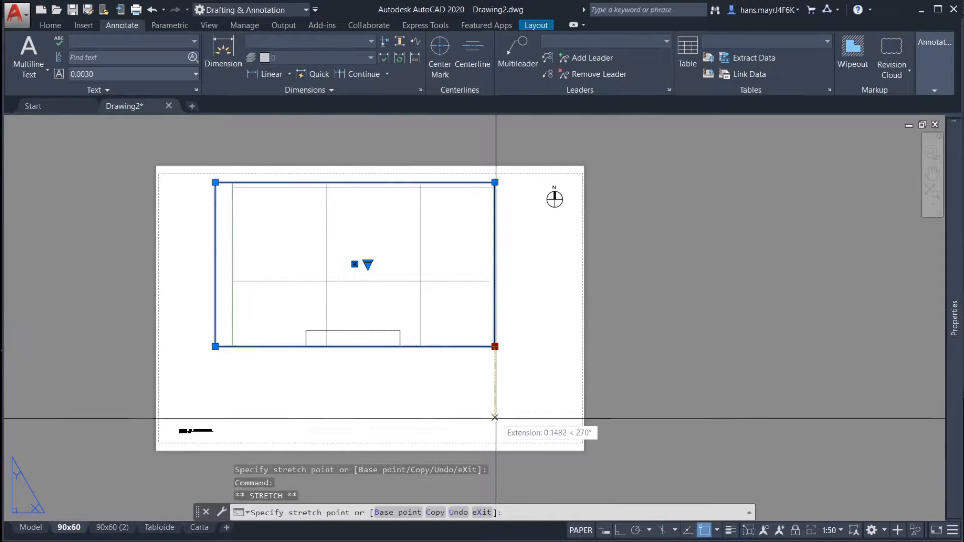
pyautogui.click(494, 438)
pyautogui.press('Escape')
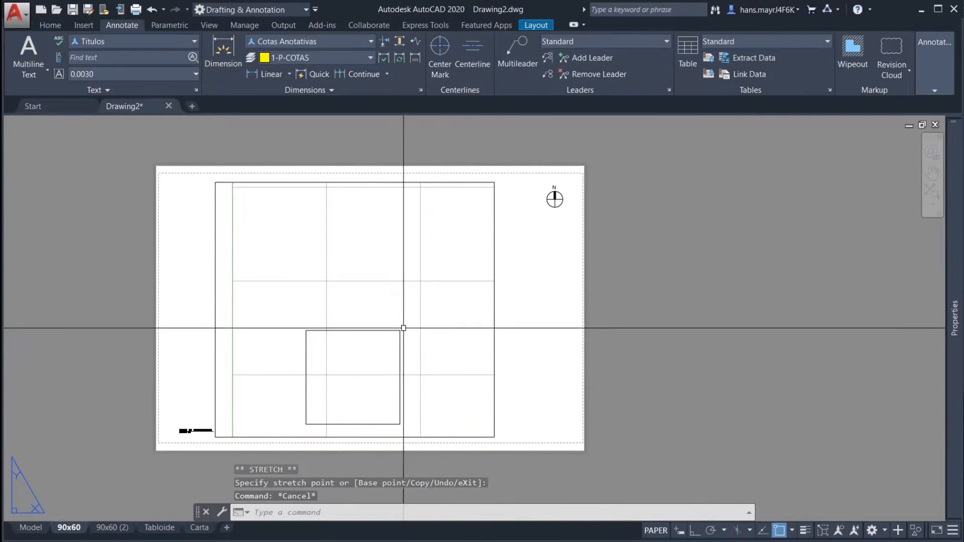
# Step: Activate the viewport, centre and enlarge the square within it, and return to paper space
pyautogui.doubleClick(424, 338)
pyautogui.scroll(2, 342, 331)
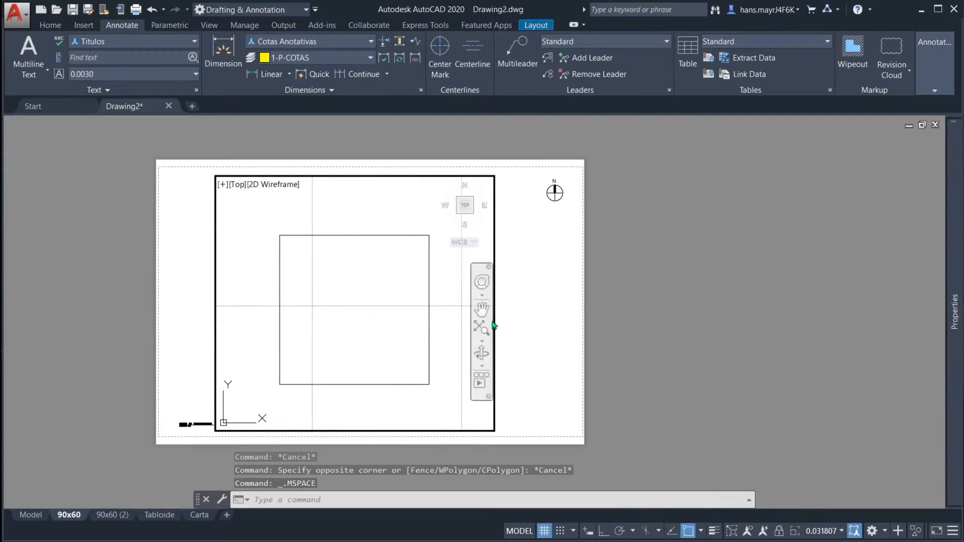
pyautogui.doubleClick(533, 322)
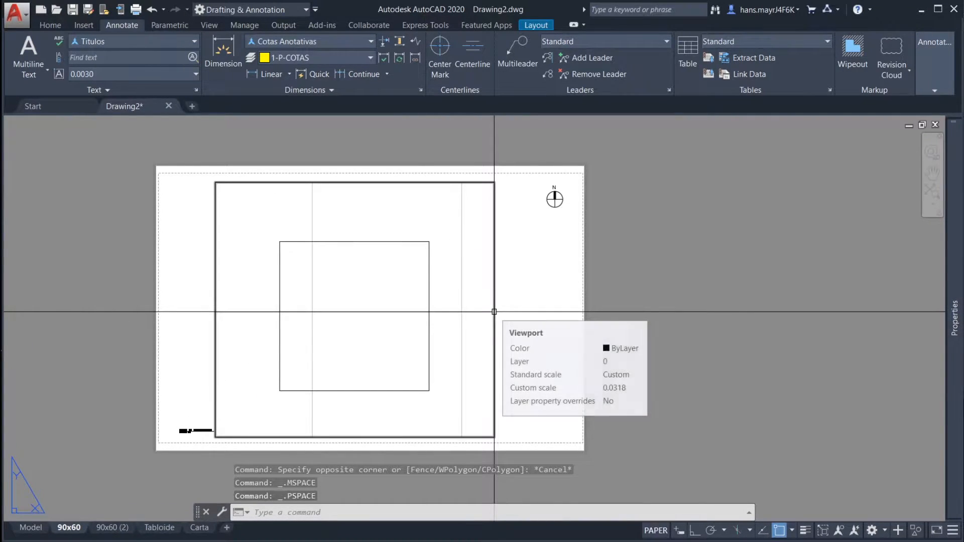
# Step: Set the viewport's scale to 1:50 and deselect it
pyautogui.click(495, 312)
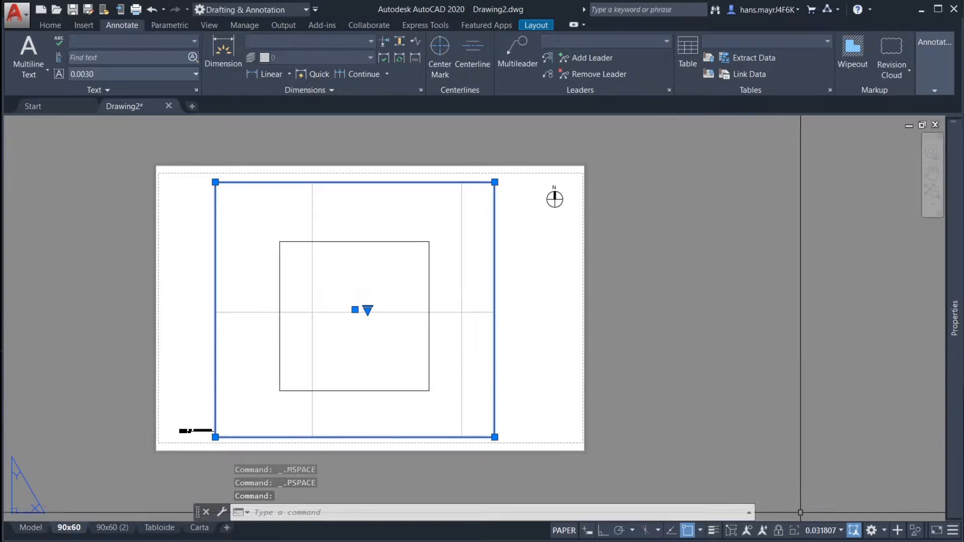
pyautogui.click(834, 531)
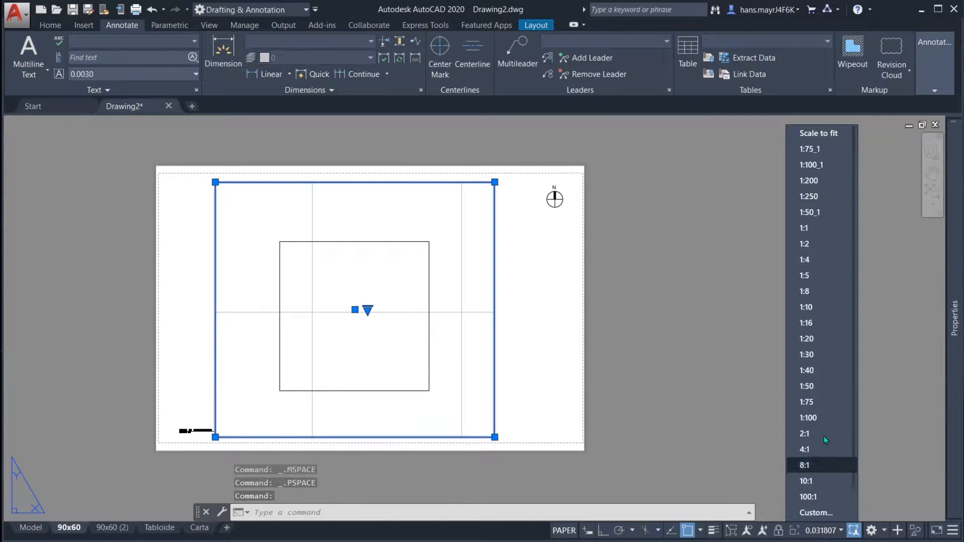
pyautogui.click(820, 391)
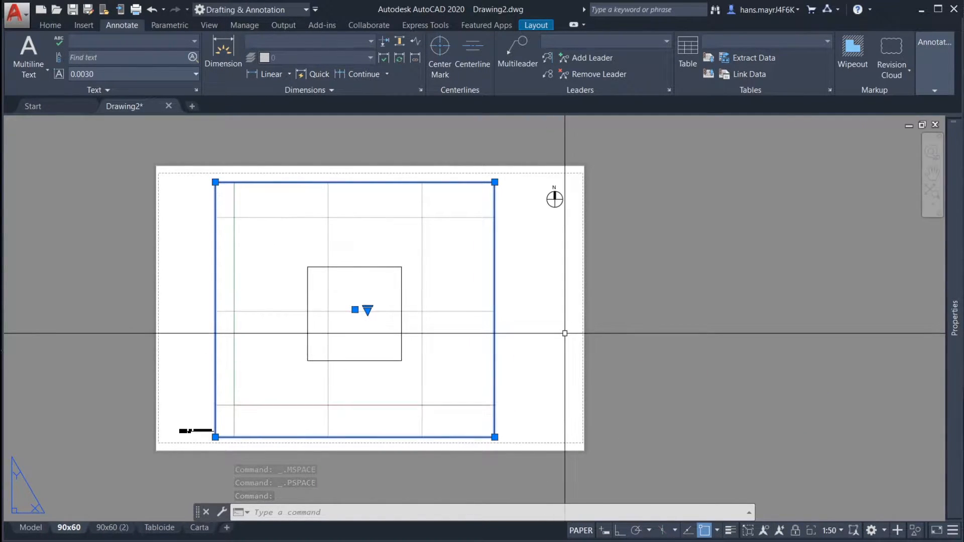
pyautogui.moveTo(555, 333); pyautogui.dragTo(588, 328, button='middle')
pyautogui.press('Escape')
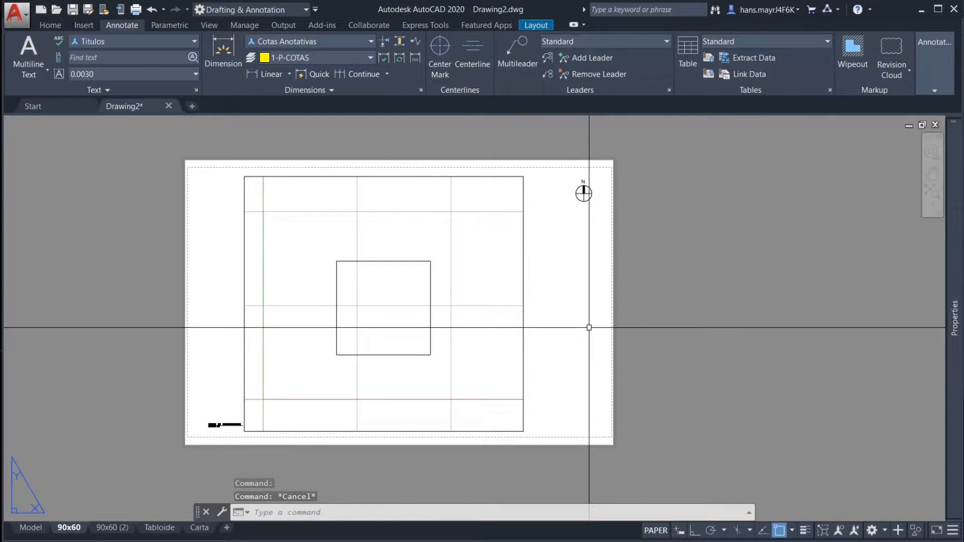
pyautogui.click(31, 527)
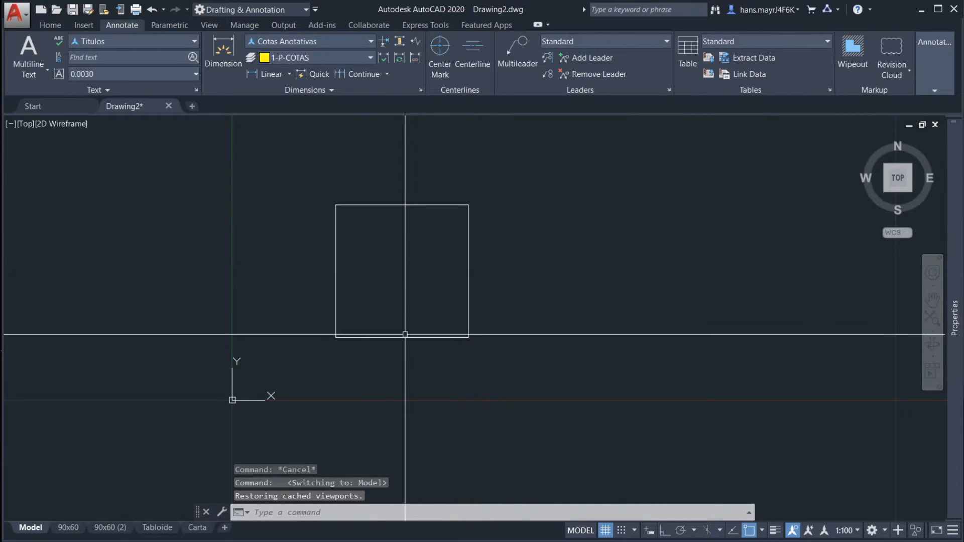
pyautogui.write('sc')
pyautogui.press('Return')
pyautogui.press('Escape')
pyautogui.click(467, 337)
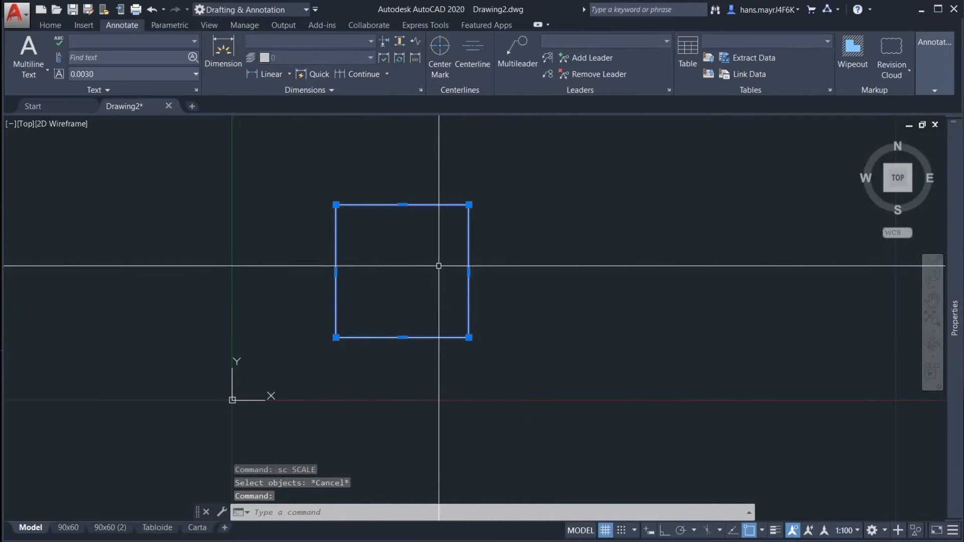
pyautogui.press('Escape')
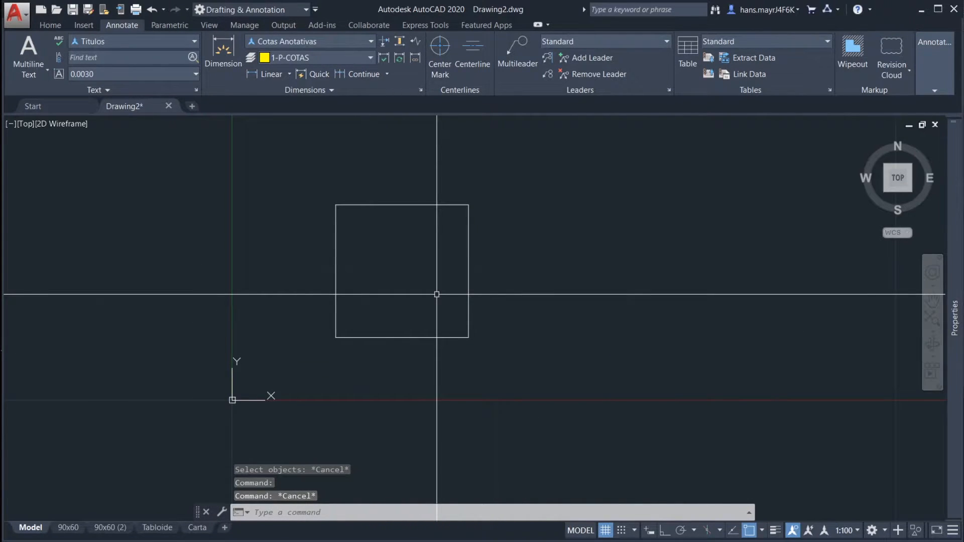
pyautogui.click(66, 527)
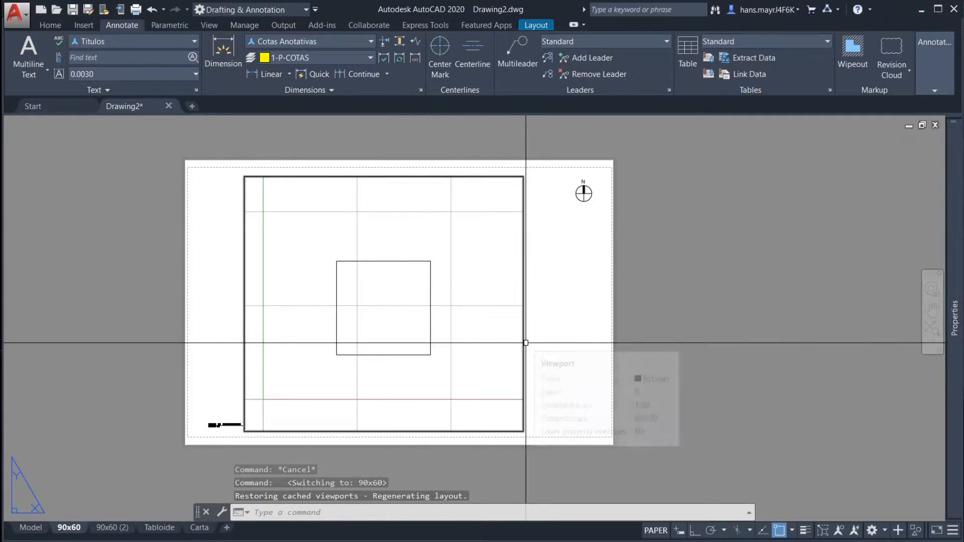
# Step: Try the viewport at a scale of 1:75 and set it back to 1:50
pyautogui.click(526, 343)
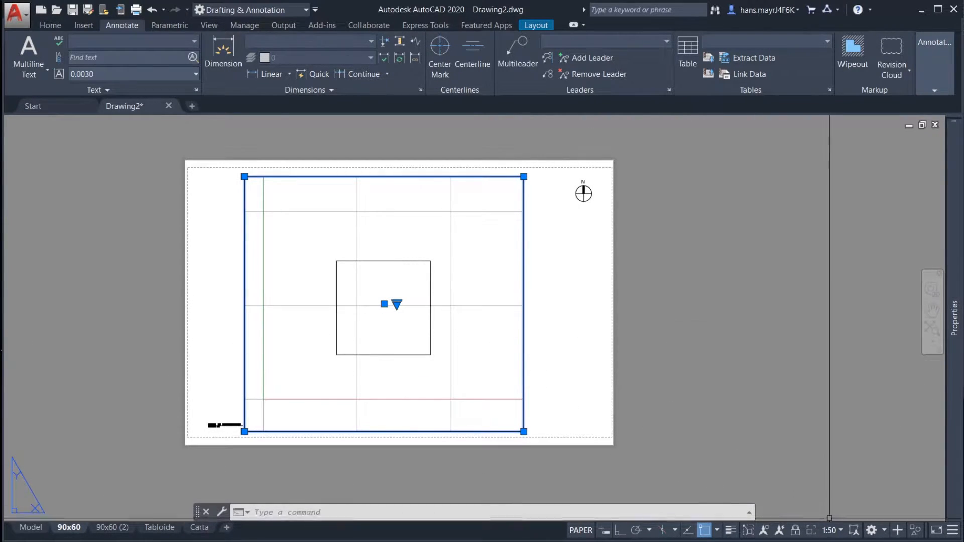
pyautogui.click(836, 531)
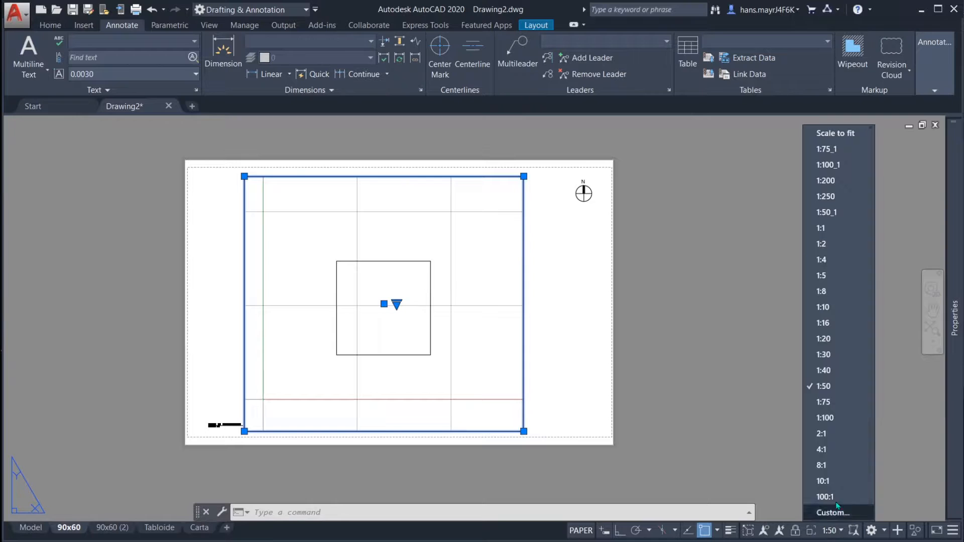
pyautogui.click(833, 403)
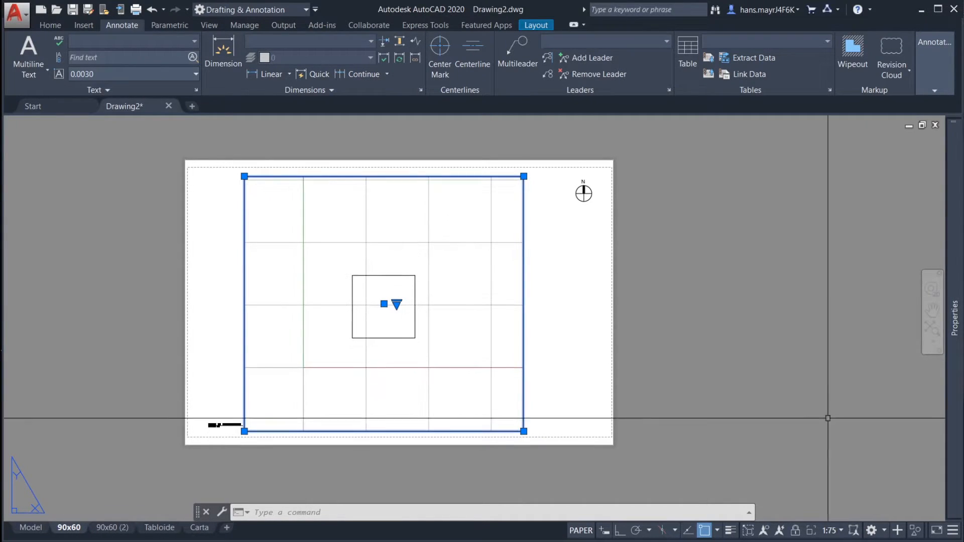
pyautogui.click(837, 531)
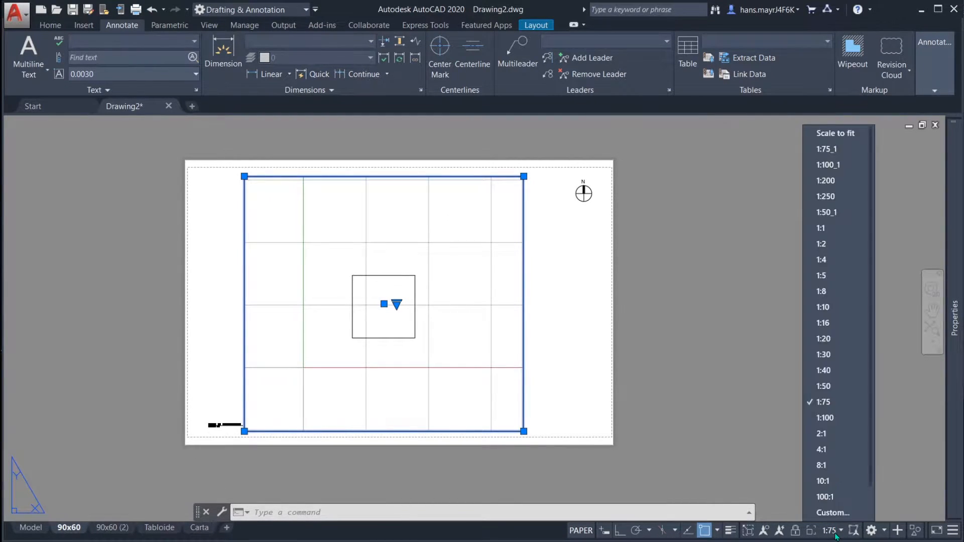
pyautogui.click(829, 387)
pyautogui.press('Escape')
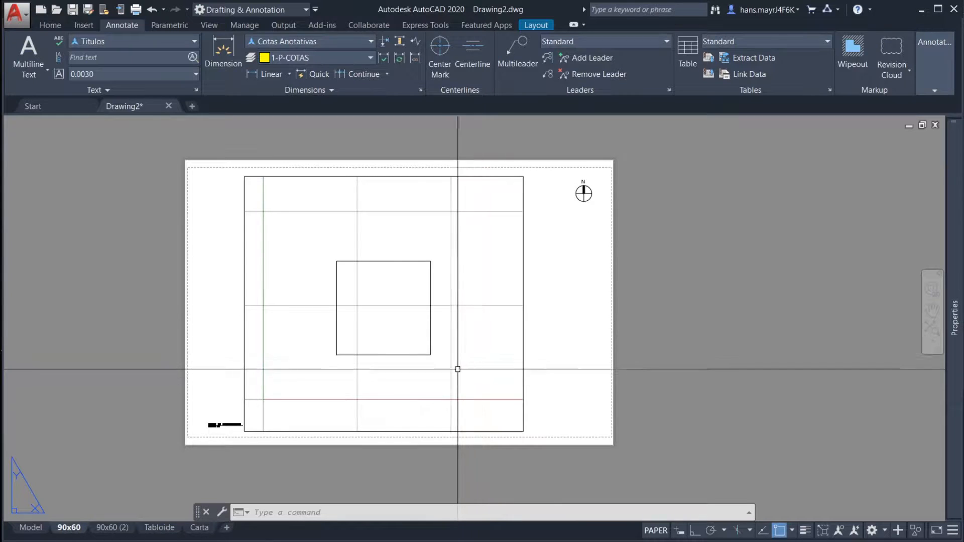
# Step: Examine the viewport's scale properties and the list of available viewport scales
pyautogui.click(523, 356)
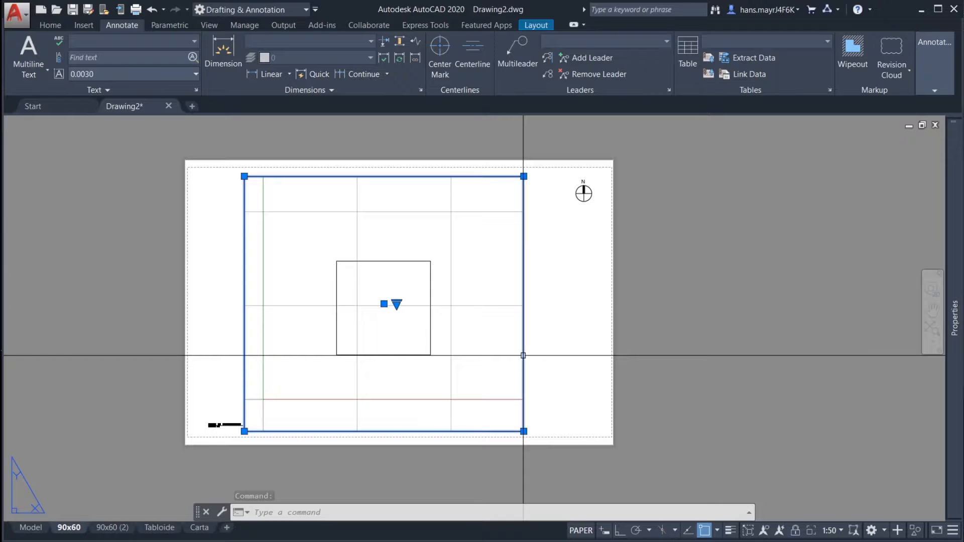
pyautogui.press('Escape')
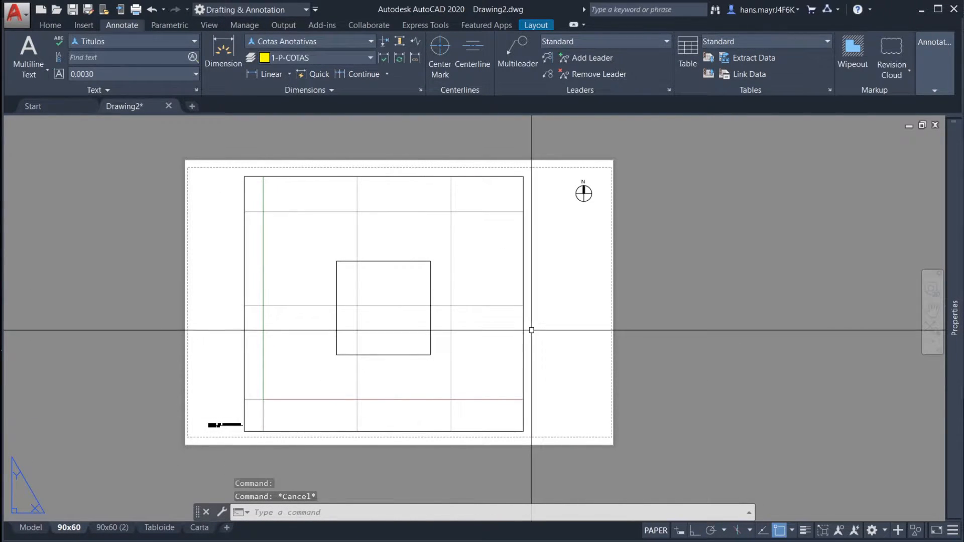
pyautogui.moveTo(524, 326)
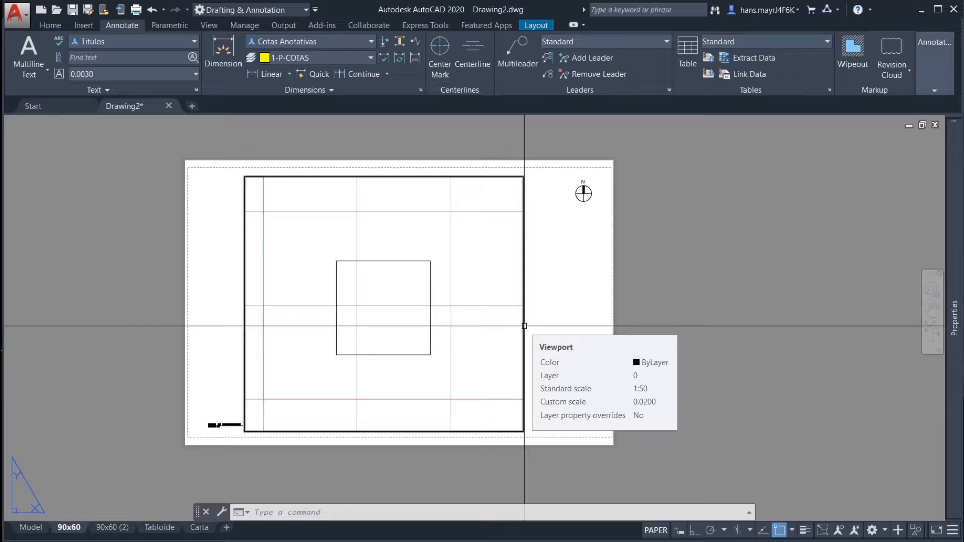
pyautogui.click(524, 326)
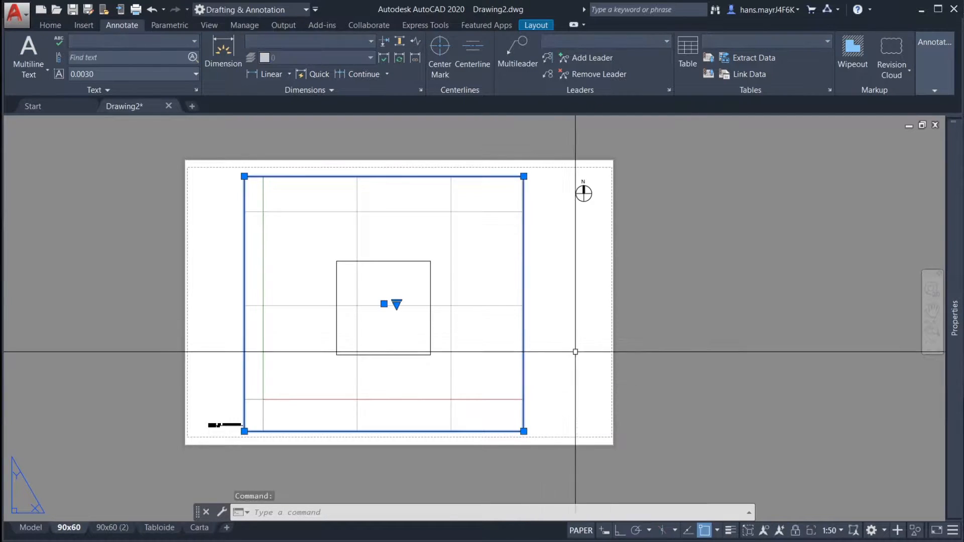
pyautogui.click(829, 531)
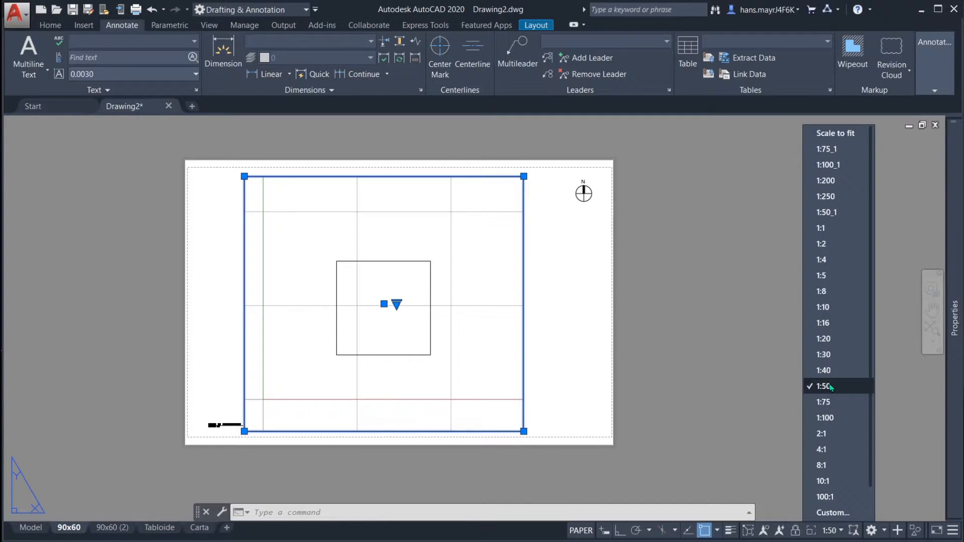
pyautogui.click(591, 327)
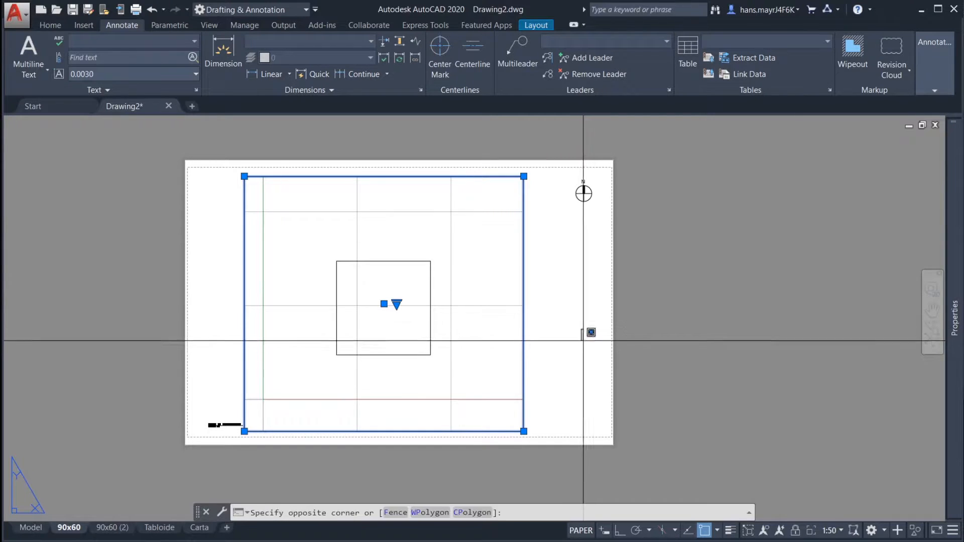
pyautogui.press('Escape')
pyautogui.press('Escape')
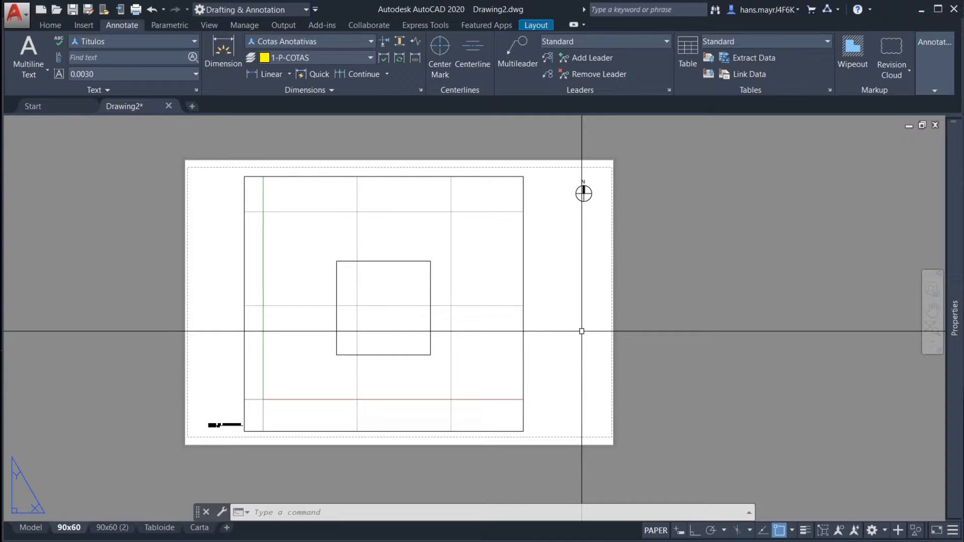
# Step: Switch from the 90x60 layout to model space, where the square is drawn
pyautogui.moveTo(563, 308); pyautogui.dragTo(565, 307, button='middle')
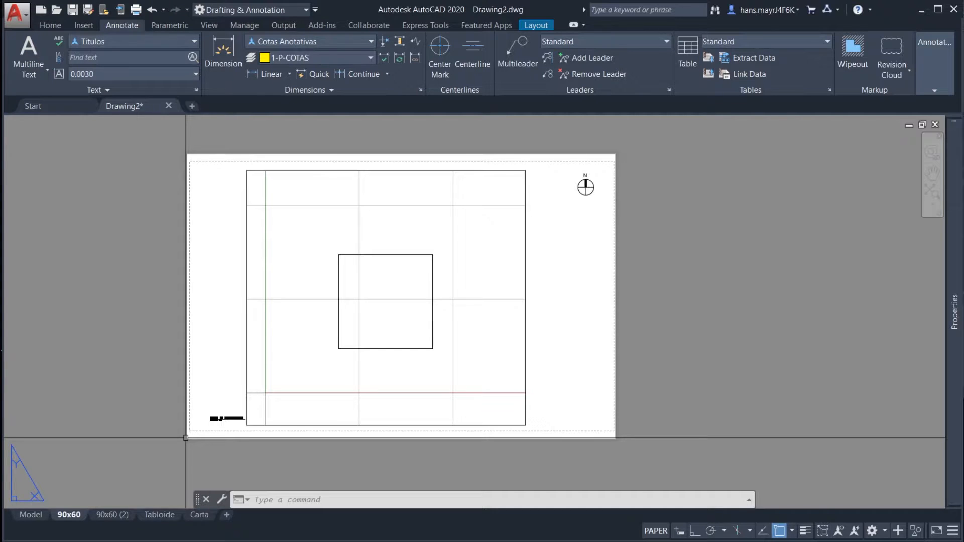
pyautogui.click(32, 517)
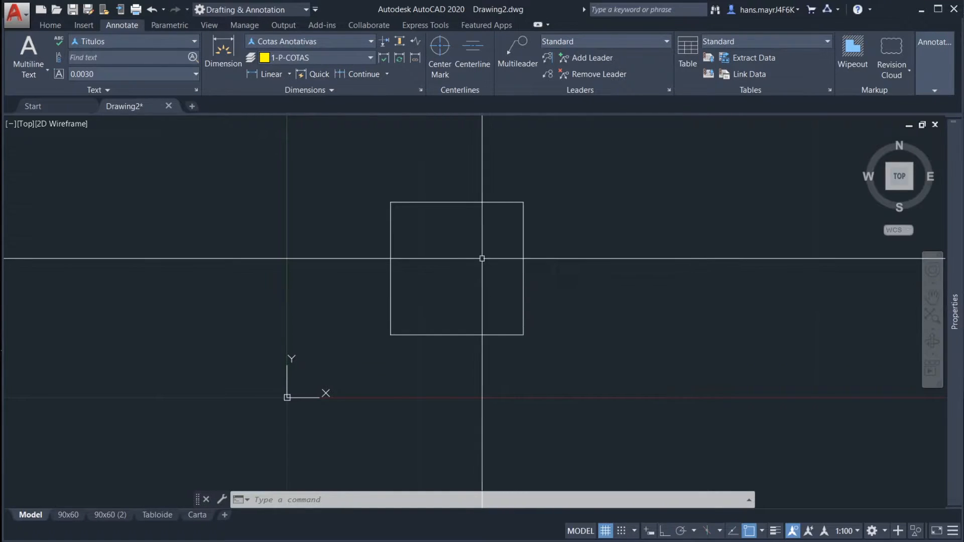
pyautogui.moveTo(466, 275)
pyautogui.mouseDown(button='middle')
pyautogui.moveTo(465, 284)
pyautogui.moveTo(434, 265)
pyautogui.mouseUp(button='middle')
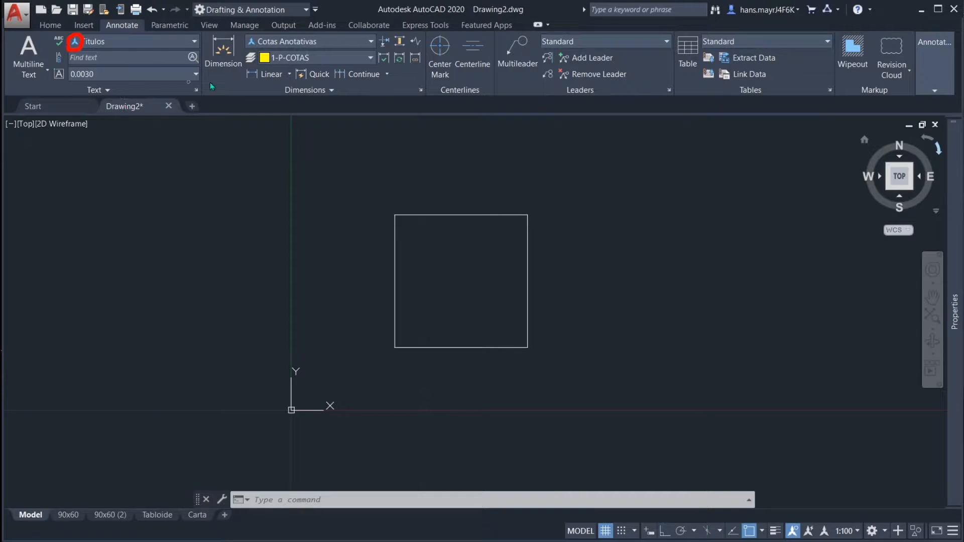
pyautogui.moveTo(256, 53)
pyautogui.mouseDown()
pyautogui.moveTo(243, 46)
pyautogui.moveTo(247, 34)
pyautogui.moveTo(259, 37)
pyautogui.moveTo(255, 55)
pyautogui.mouseUp()
pyautogui.moveTo(786, 520)
pyautogui.mouseDown()
pyautogui.moveTo(786, 540)
pyautogui.moveTo(864, 539)
pyautogui.moveTo(865, 515)
pyautogui.moveTo(803, 512)
pyautogui.moveTo(790, 522)
pyautogui.mouseUp()
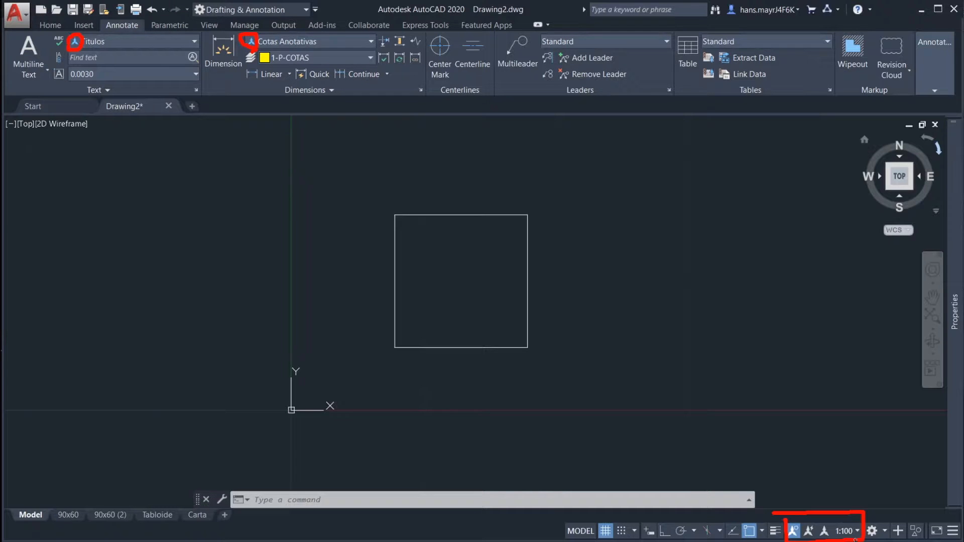
pyautogui.moveTo(811, 442); pyautogui.dragTo(814, 504)
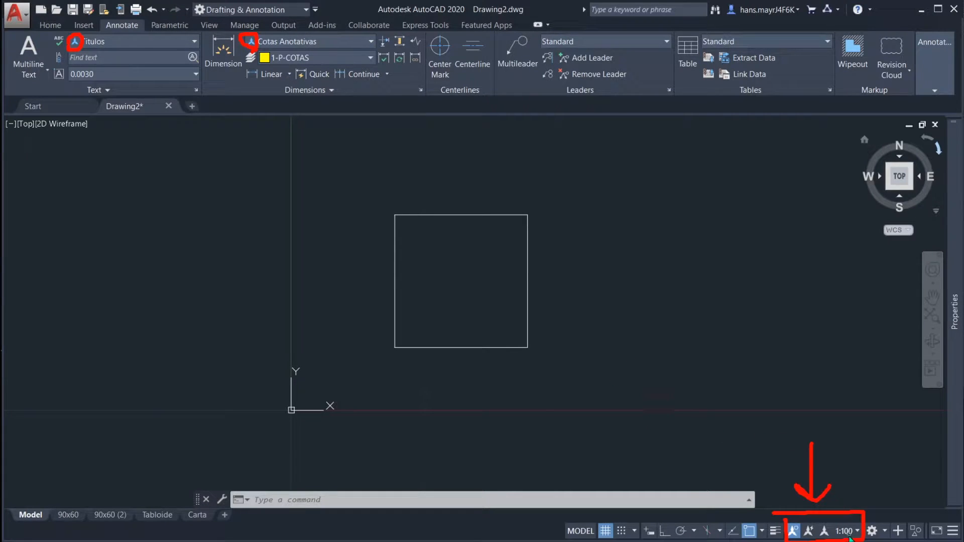
pyautogui.moveTo(835, 523)
pyautogui.mouseDown()
pyautogui.moveTo(863, 529)
pyautogui.moveTo(835, 540)
pyautogui.moveTo(843, 513)
pyautogui.mouseUp()
pyautogui.moveTo(847, 452)
pyautogui.mouseDown()
pyautogui.moveTo(850, 496)
pyautogui.moveTo(863, 484)
pyautogui.mouseUp()
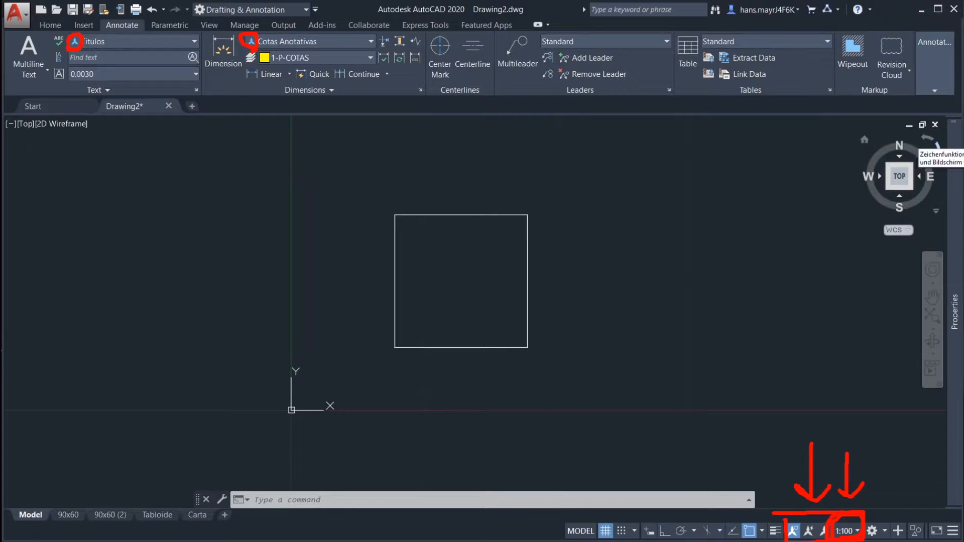
pyautogui.click(919, 139)
pyautogui.moveTo(462, 242); pyautogui.dragTo(479, 286, button='middle')
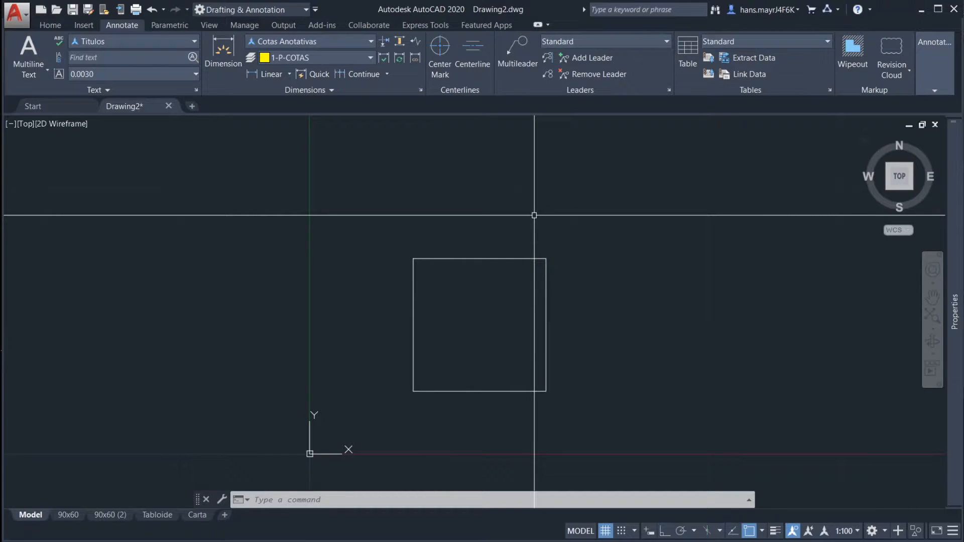
pyautogui.moveTo(517, 203); pyautogui.dragTo(506, 190, button='middle')
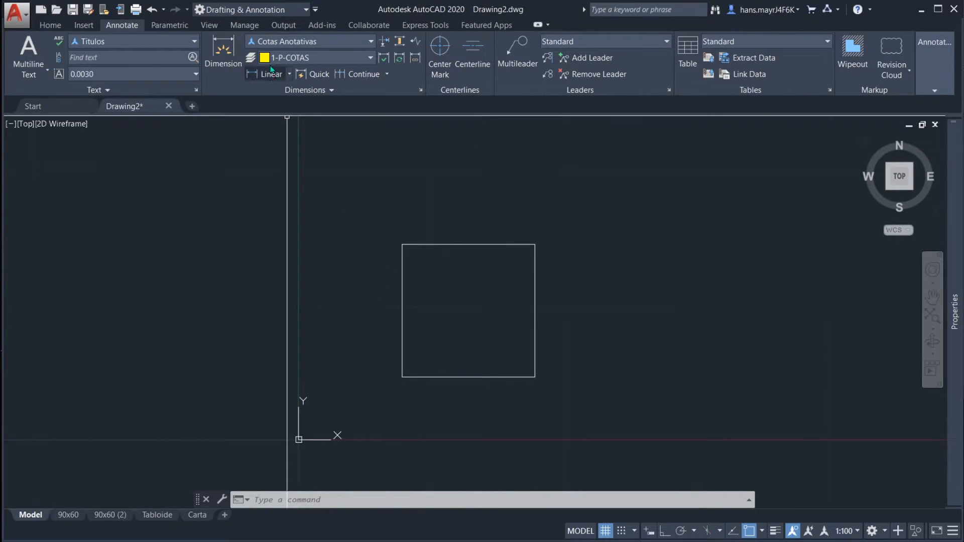
# Step: Examine the annotative option for a new dimension style based on Annotative in the Dimension Style Manager, and cancel its creation
pyautogui.click(272, 41)
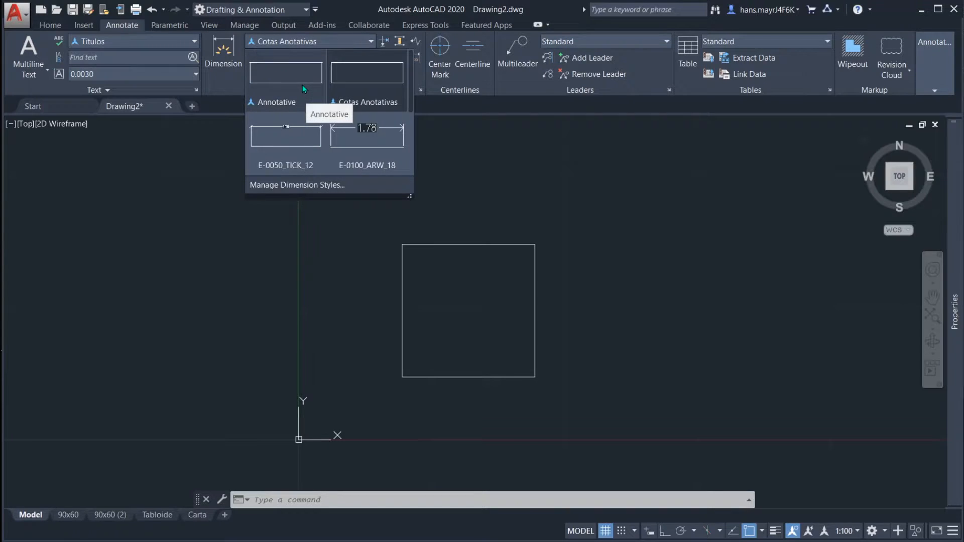
pyautogui.click(304, 186)
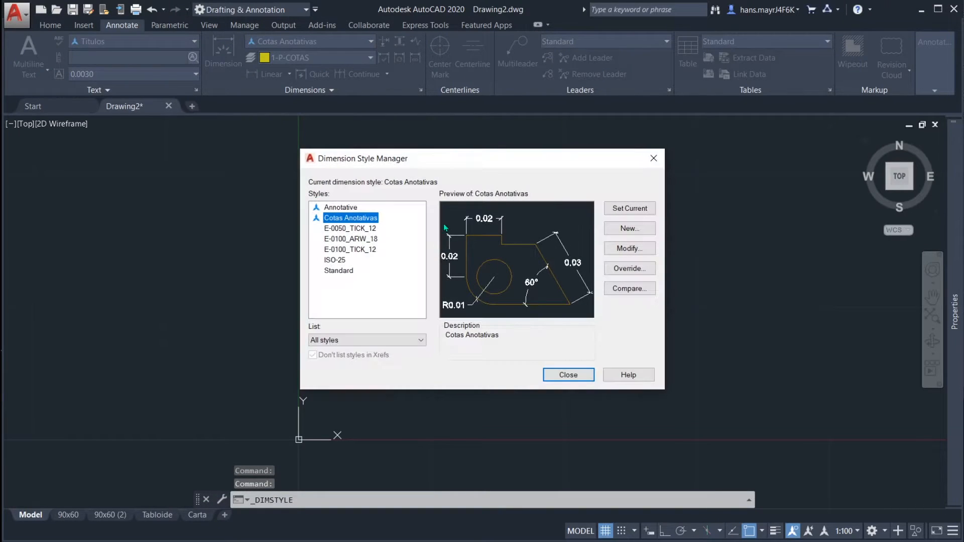
pyautogui.click(341, 209)
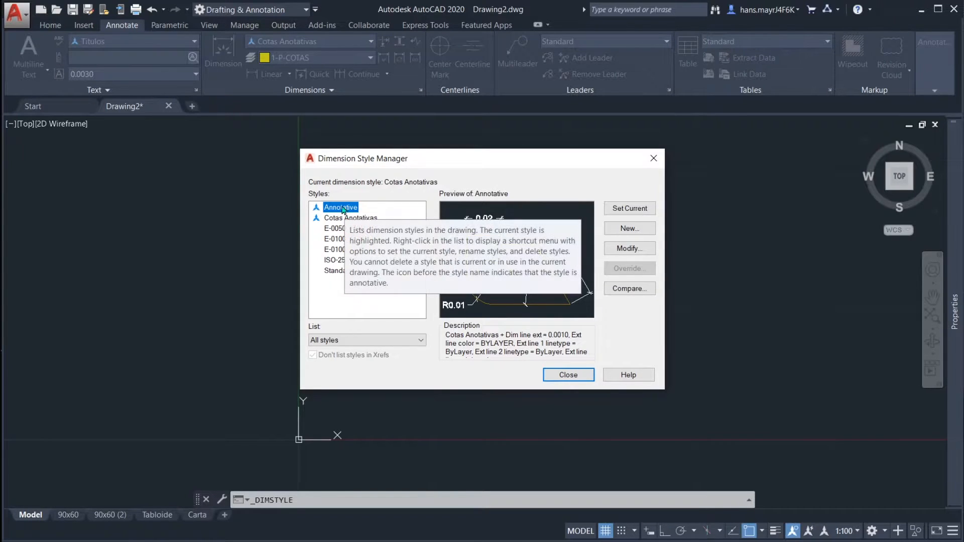
pyautogui.click(627, 230)
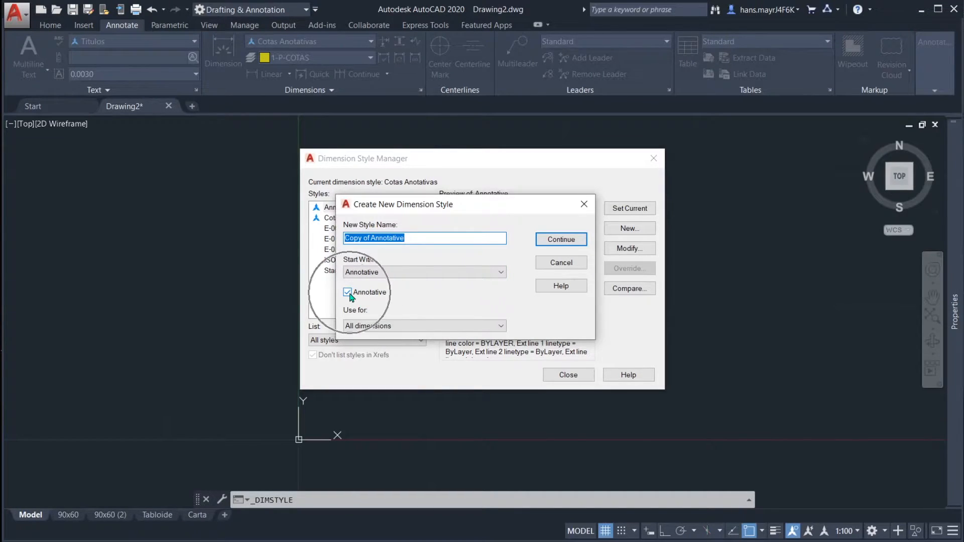
pyautogui.click(552, 263)
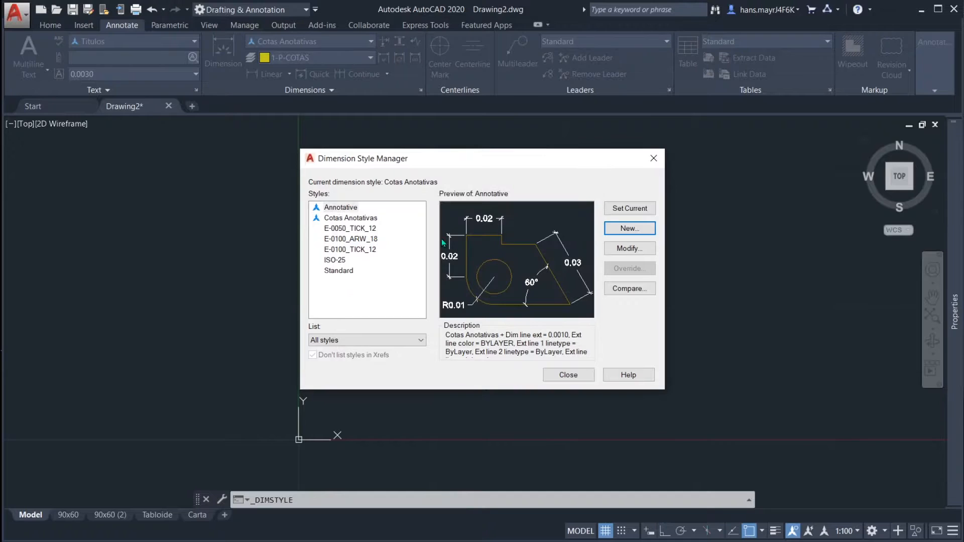
# Step: Examine the text height setting of the Annotative dimension style and close the Dimension Style Manager
pyautogui.click(337, 209)
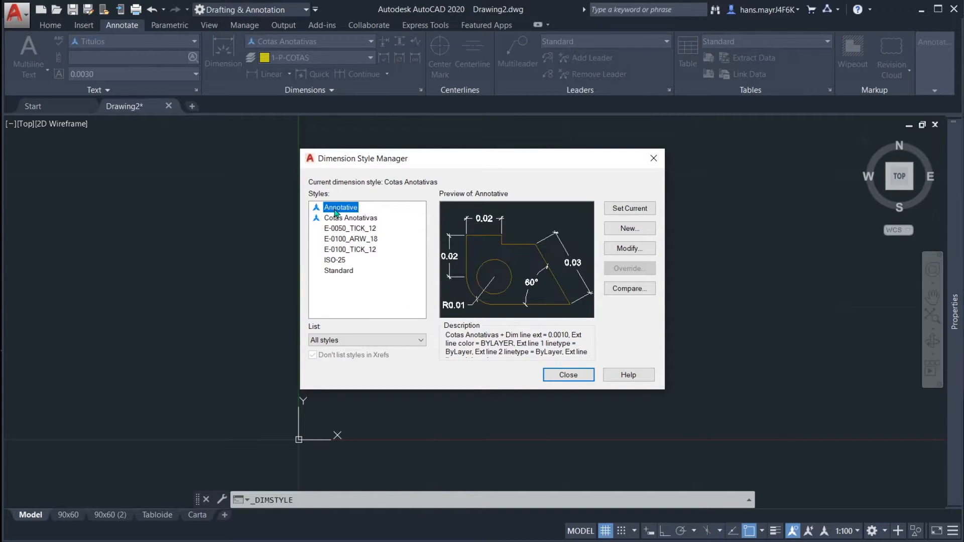
pyautogui.click(620, 249)
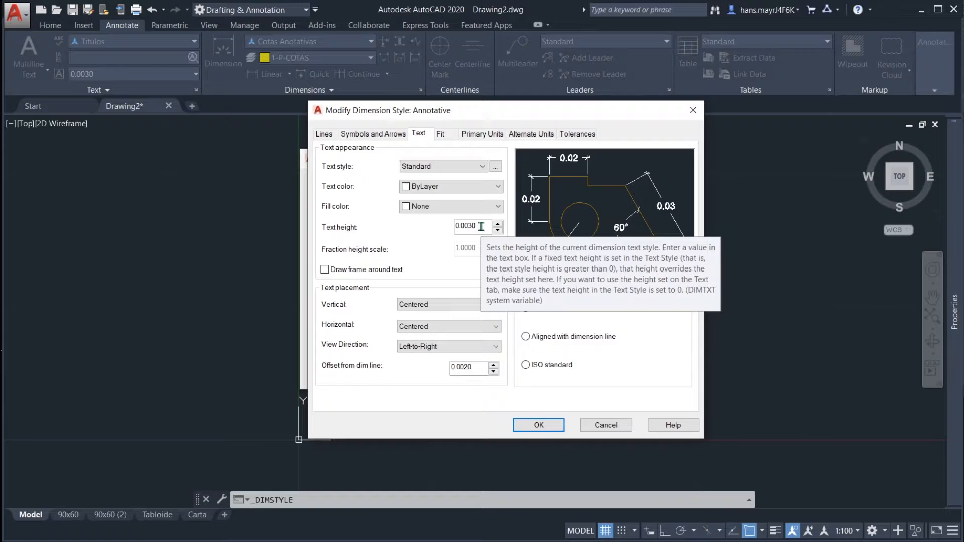
pyautogui.click(481, 226)
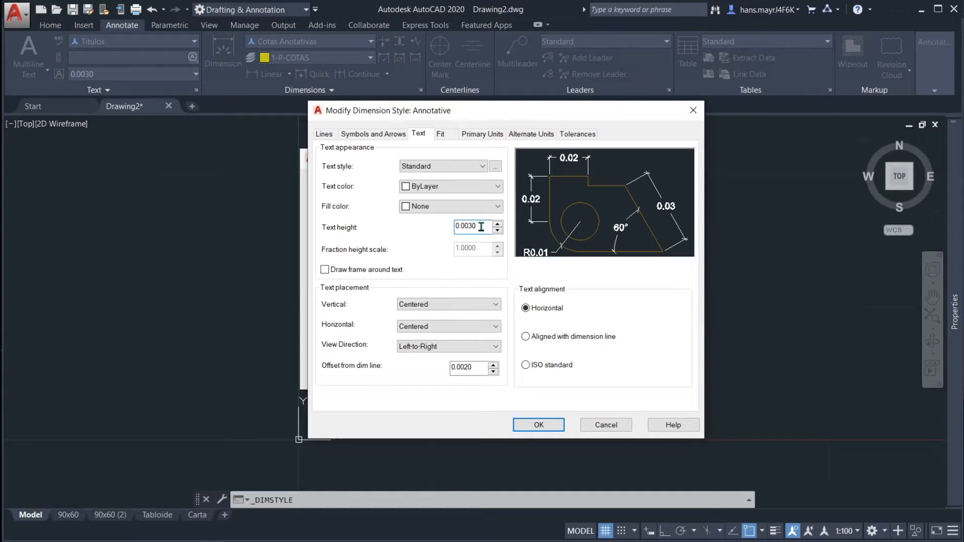
pyautogui.doubleClick(482, 226)
pyautogui.click(485, 225)
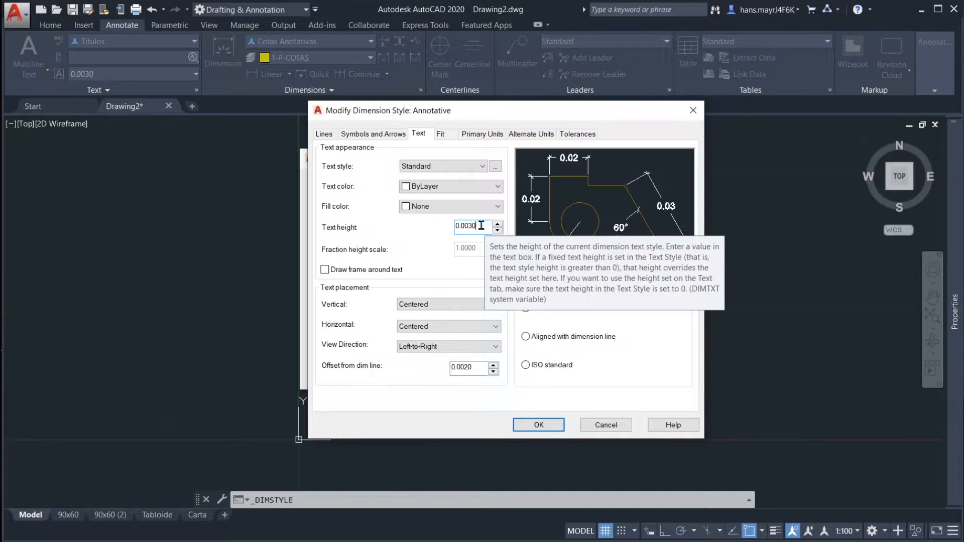
pyautogui.moveTo(472, 226); pyautogui.dragTo(466, 225)
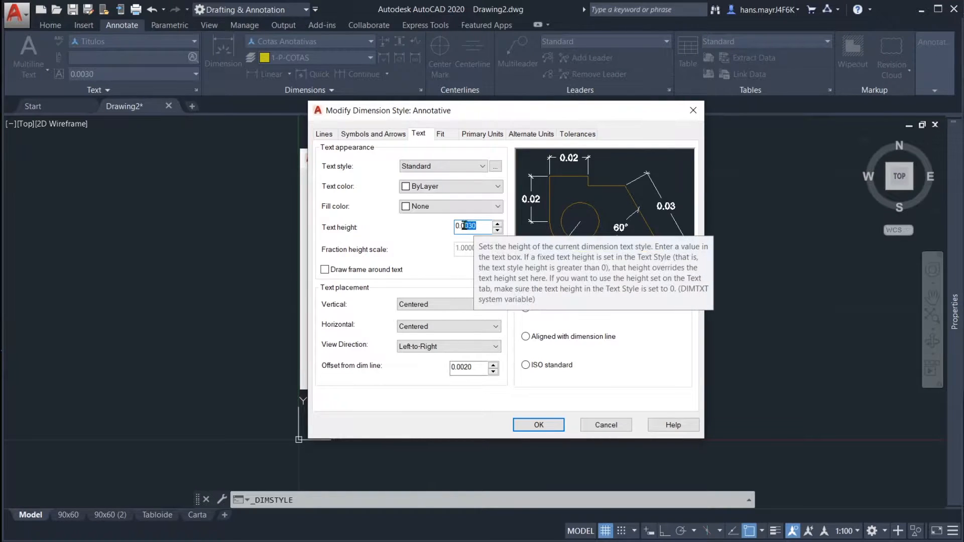
pyautogui.click(483, 225)
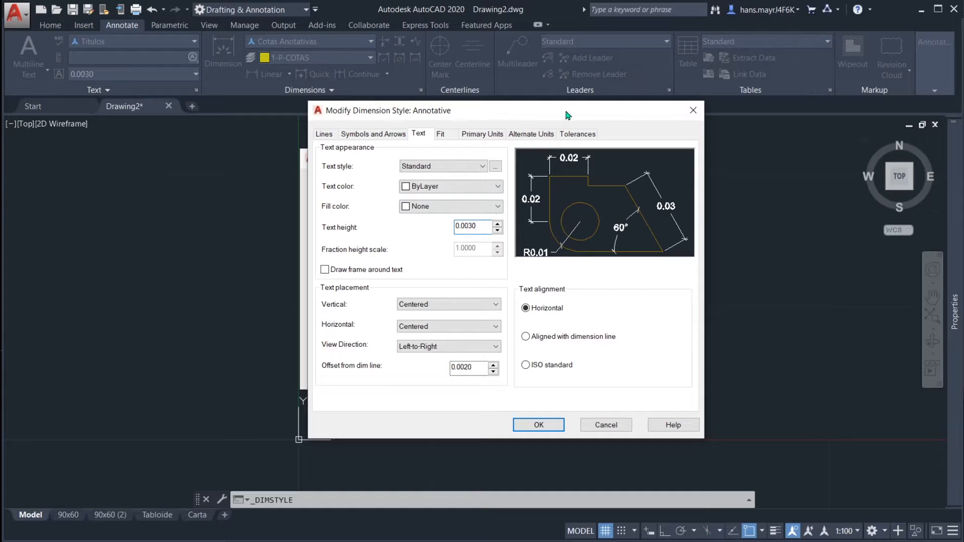
pyautogui.moveTo(568, 115); pyautogui.dragTo(554, 117)
pyautogui.click(525, 428)
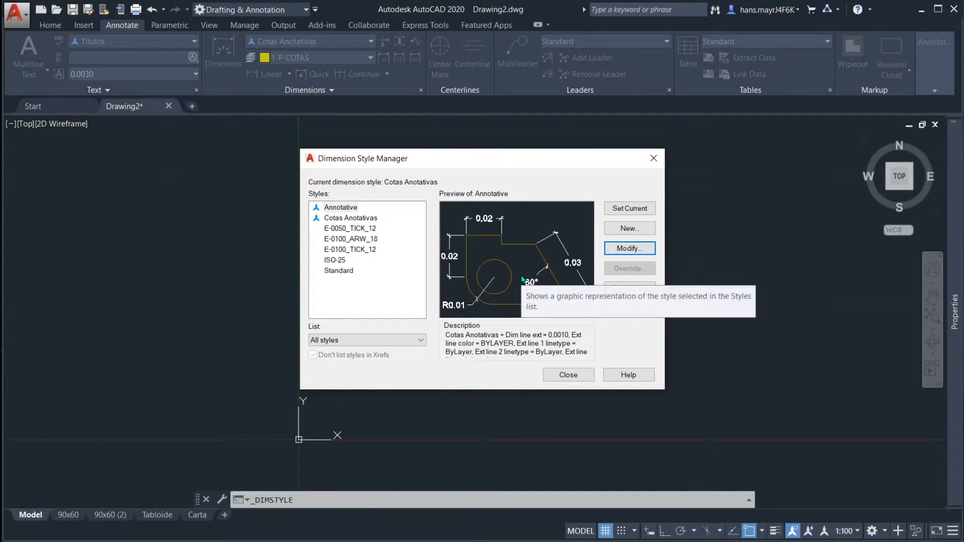
pyautogui.click(566, 375)
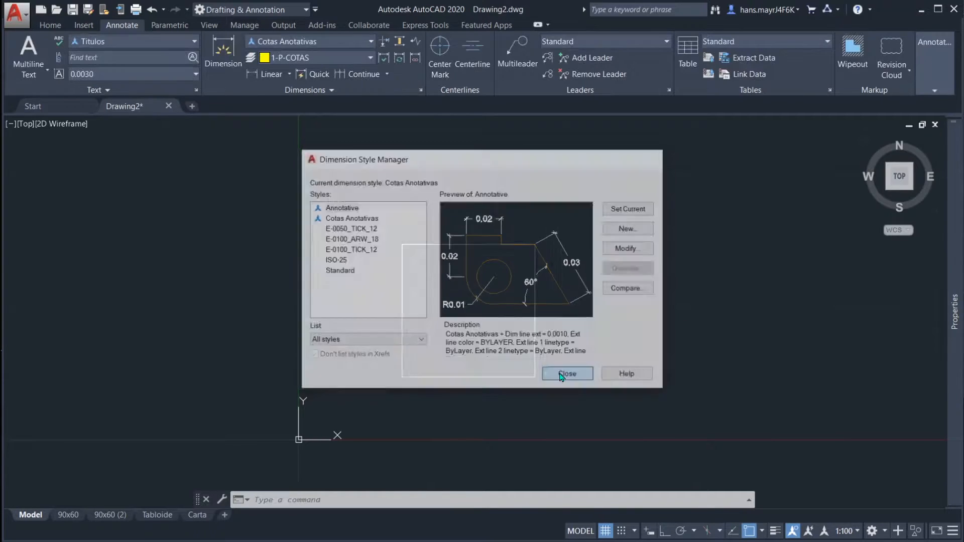
# Step: Make Annotative the current dimension style and add a linear dimension above the square's top edge
pyautogui.moveTo(452, 251); pyautogui.dragTo(435, 234, button='middle')
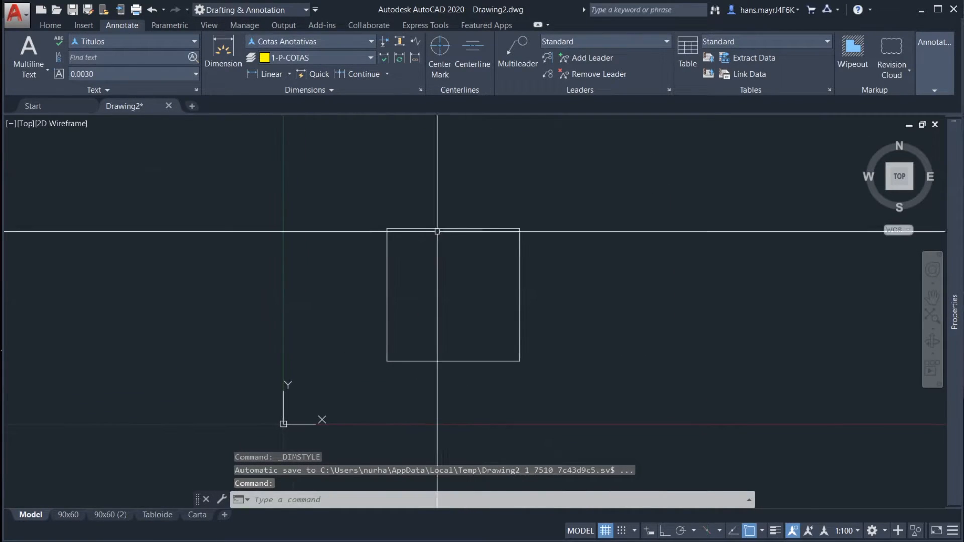
pyautogui.click(316, 40)
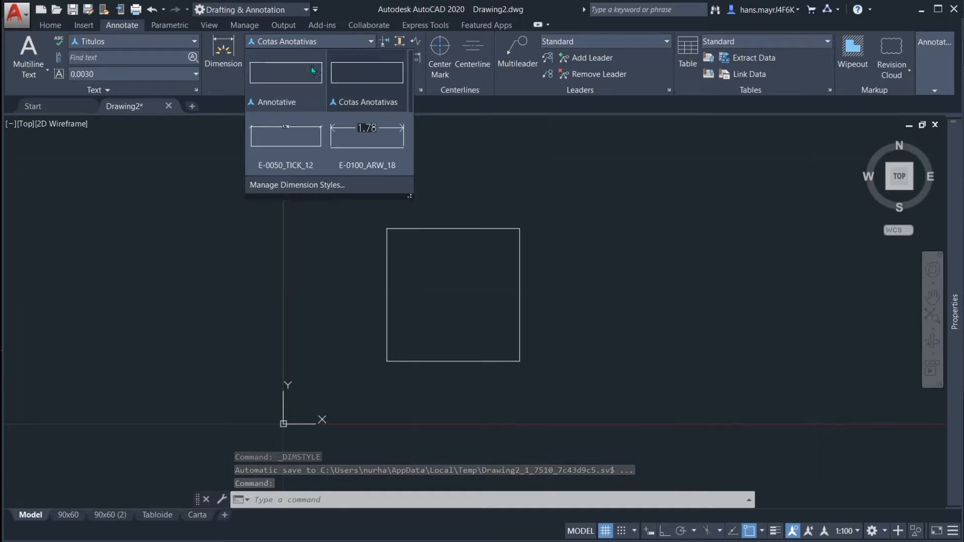
pyautogui.click(293, 86)
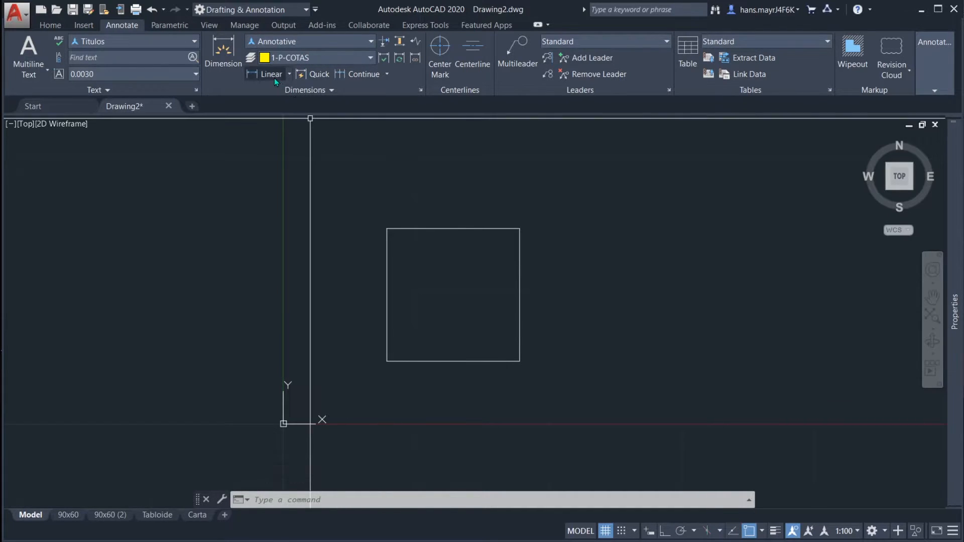
pyautogui.click(261, 75)
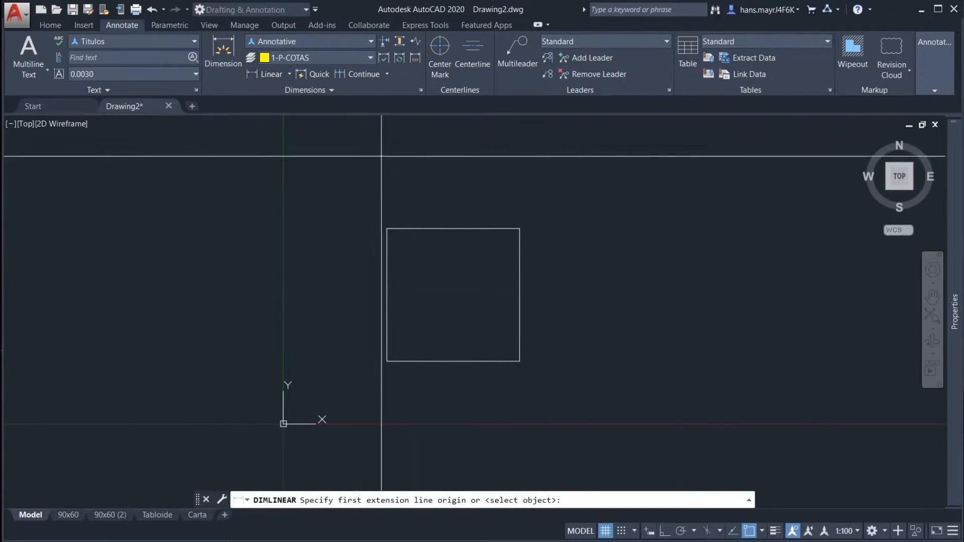
pyautogui.click(392, 229)
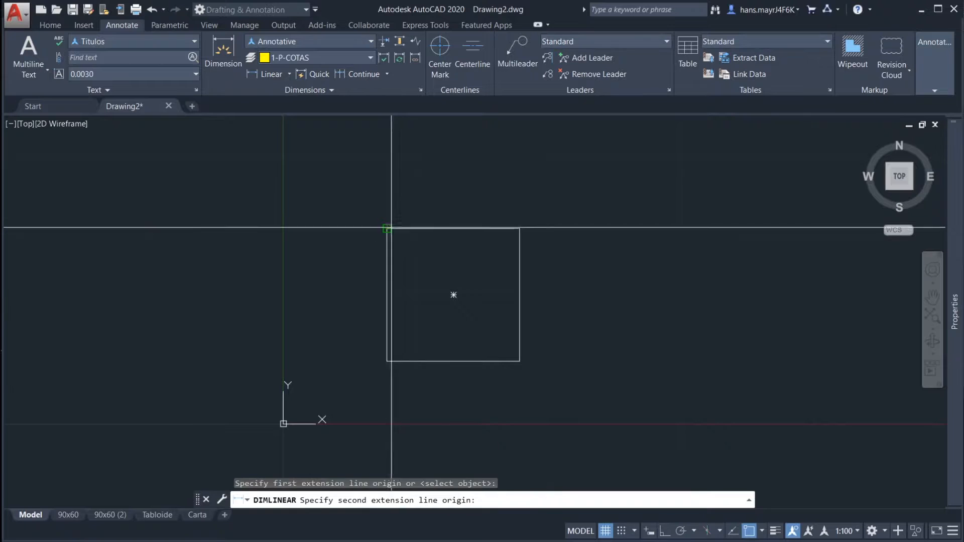
pyautogui.click(520, 229)
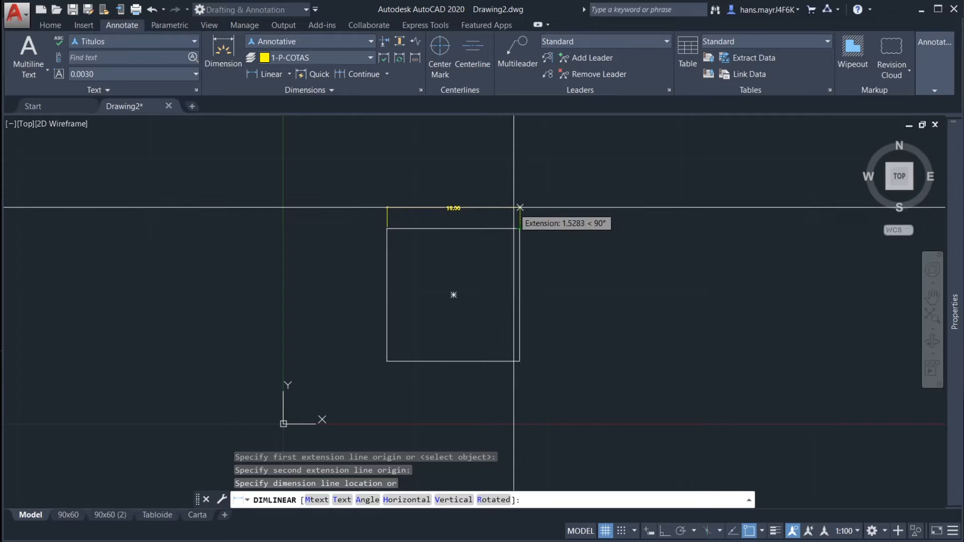
pyautogui.click(519, 203)
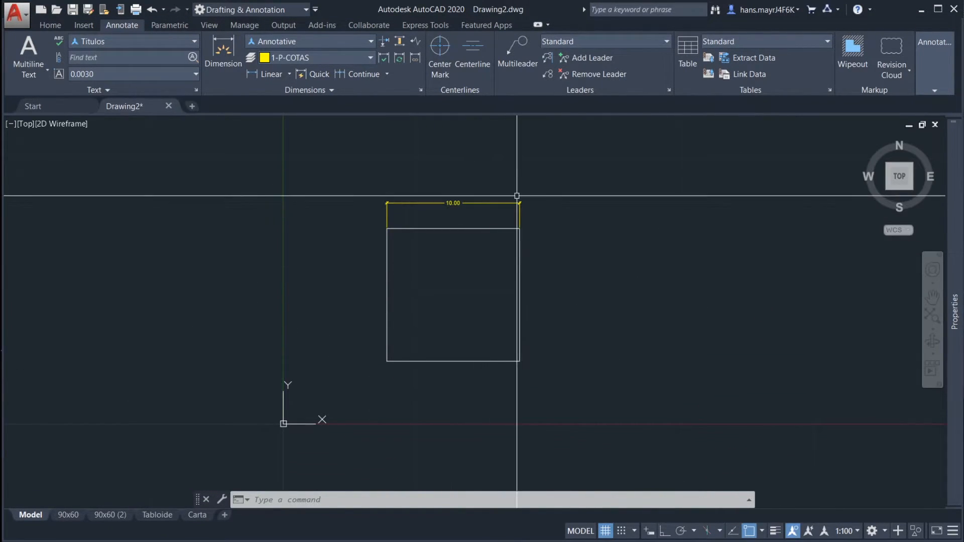
# Step: Set the annotation scale to 1:50 and add a vertical linear dimension beside the square's right edge
pyautogui.click(847, 533)
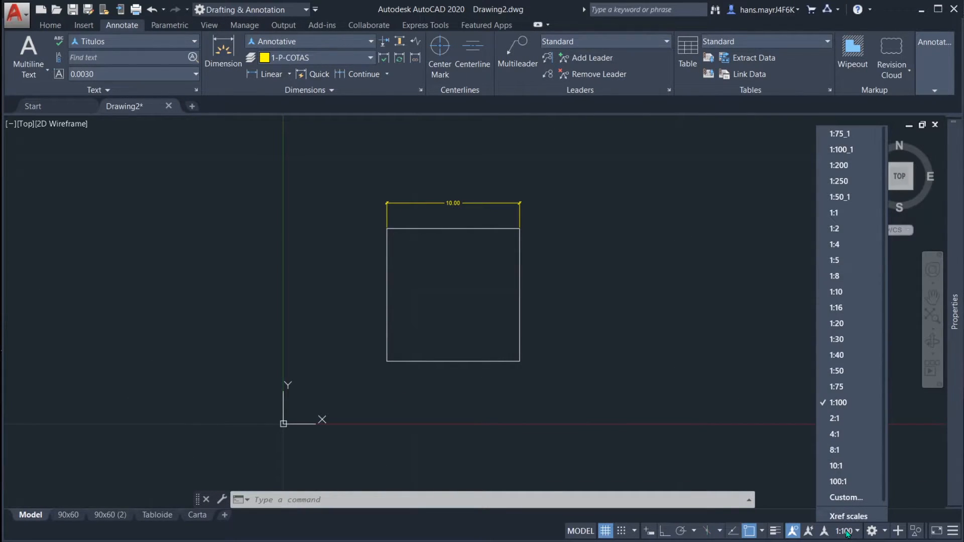
pyautogui.click(837, 367)
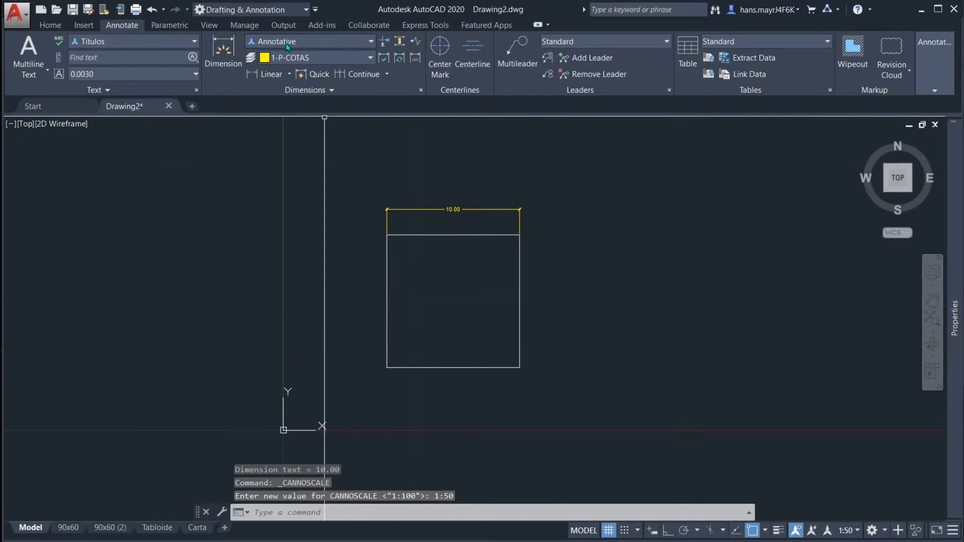
pyautogui.click(283, 41)
pyautogui.click(283, 41)
pyautogui.click(260, 74)
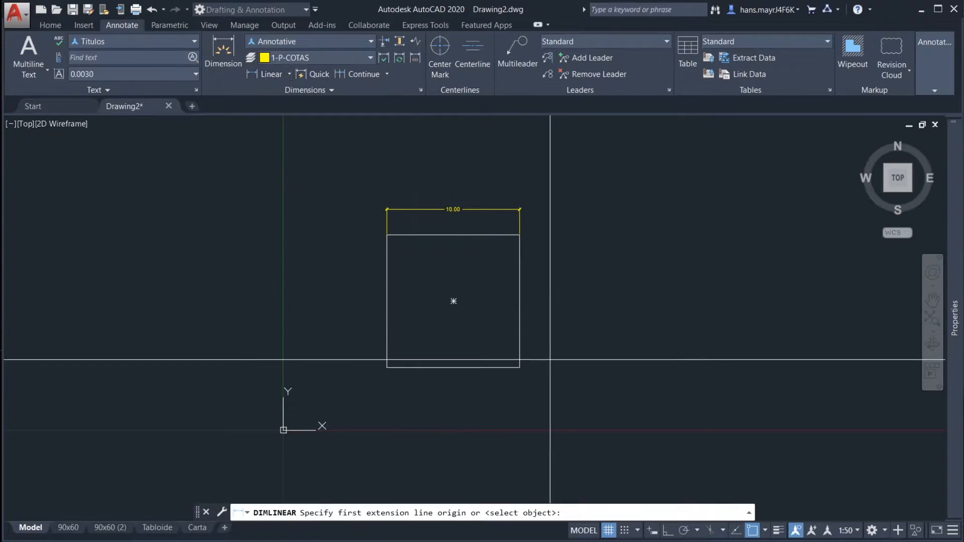
pyautogui.click(520, 368)
pyautogui.click(520, 235)
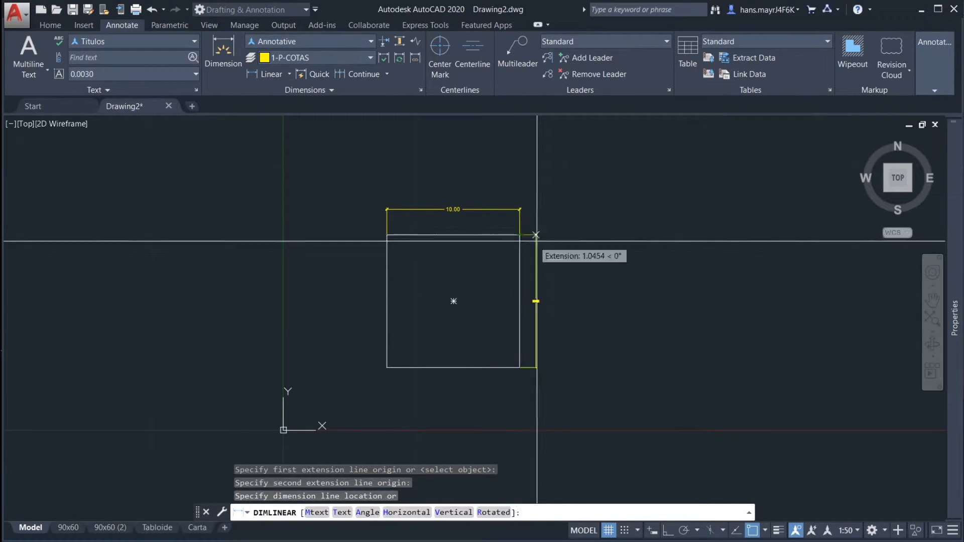
pyautogui.click(552, 251)
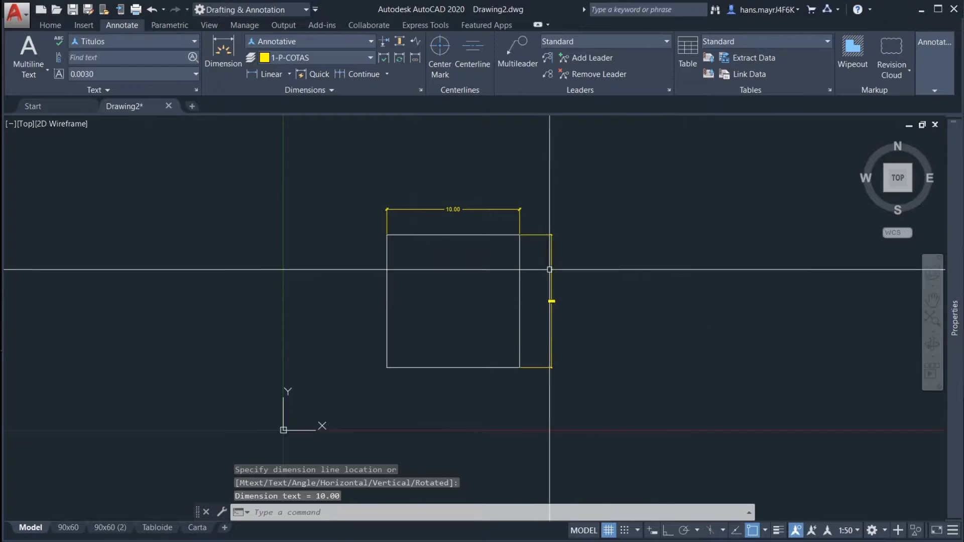
# Step: Examine the vertical dimension beside the square's right edge and compare its text size with the dimension above the top edge
pyautogui.scroll(2, 545, 253)
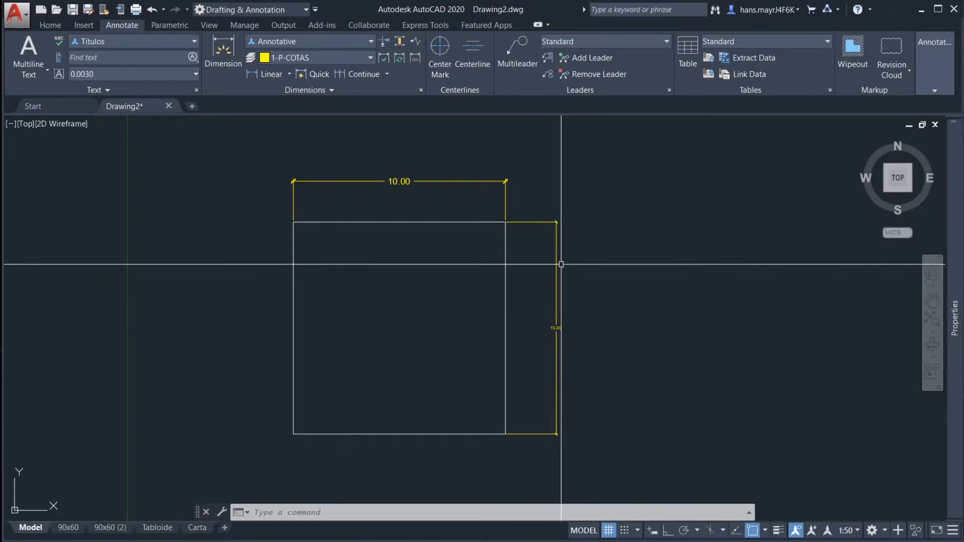
pyautogui.click(558, 244)
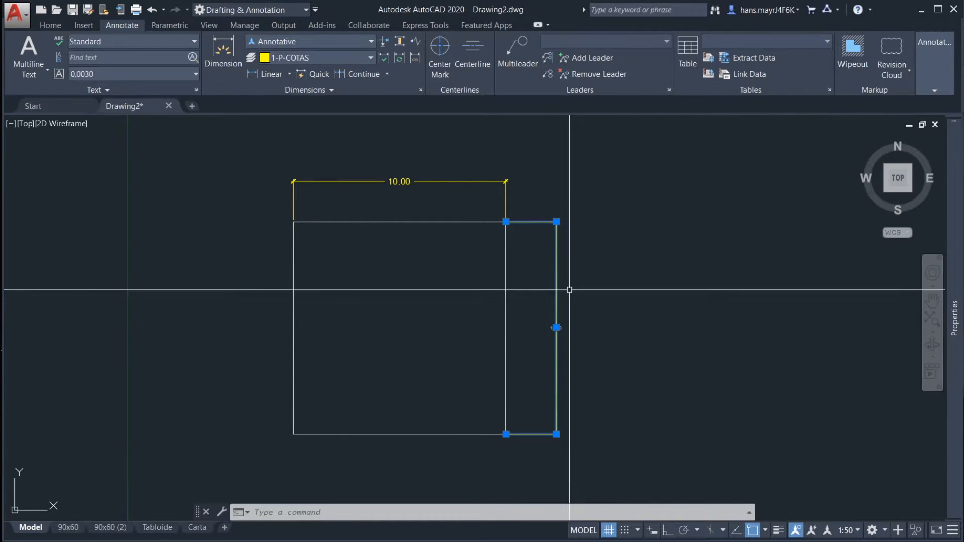
pyautogui.press('Escape')
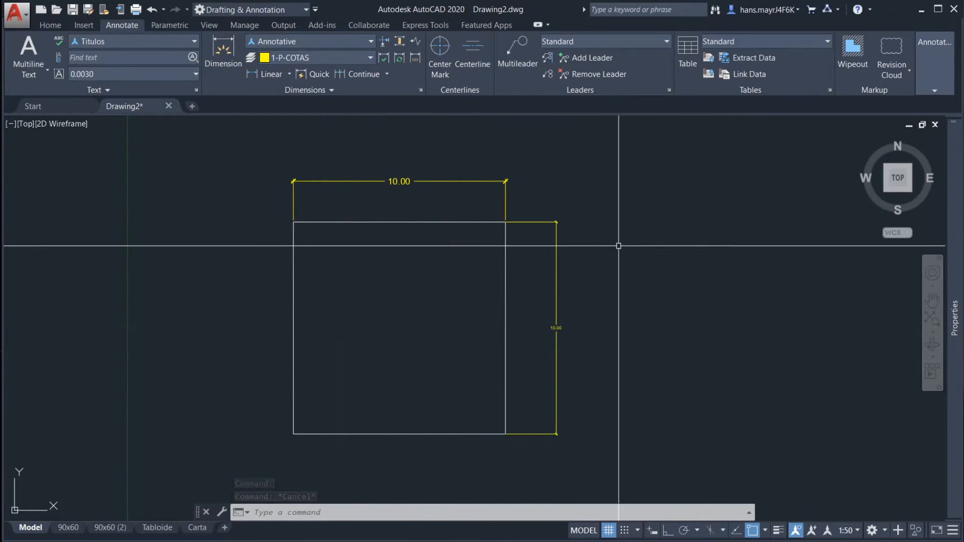
pyautogui.moveTo(728, 244)
pyautogui.mouseDown(button='middle')
pyautogui.moveTo(746, 243)
pyautogui.moveTo(729, 233)
pyautogui.mouseUp(button='middle')
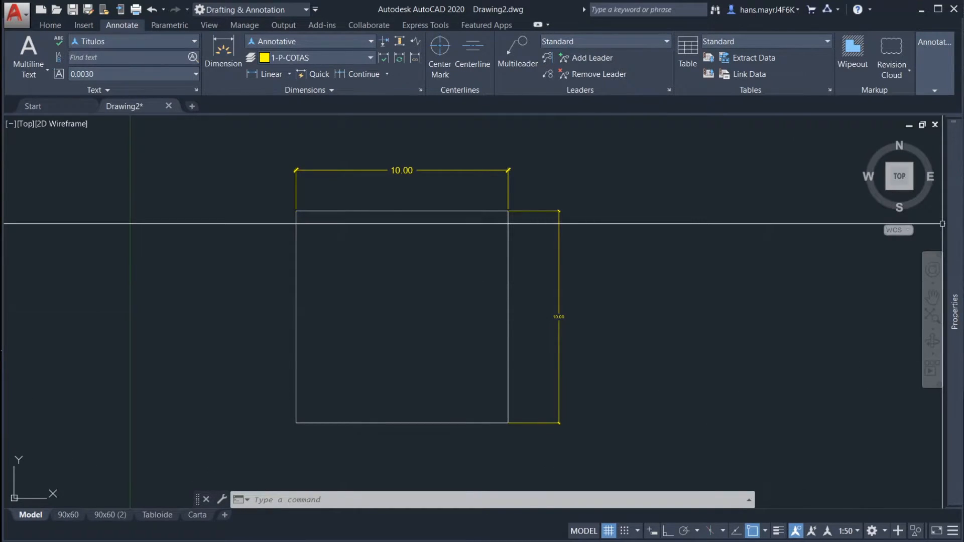
pyautogui.moveTo(833, 527); pyautogui.dragTo(861, 539)
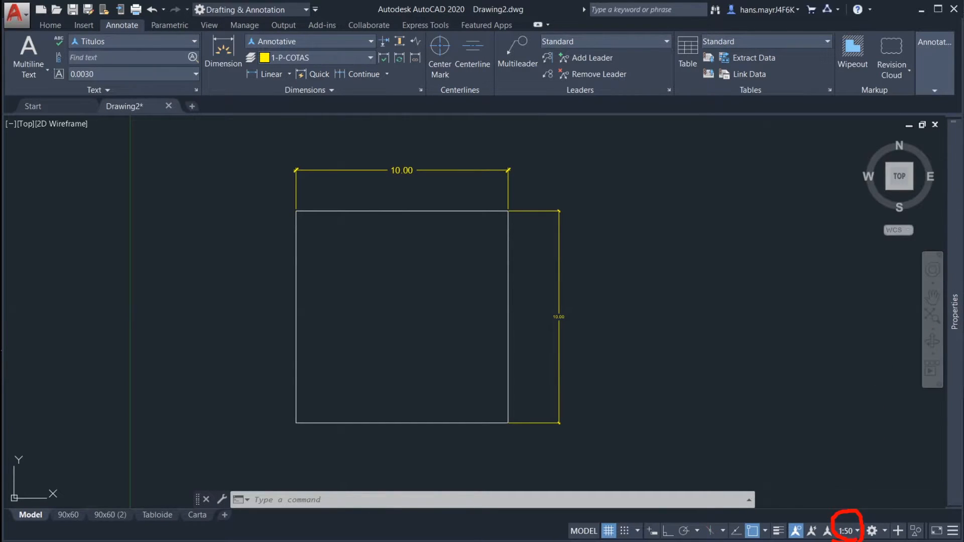
pyautogui.press('Escape')
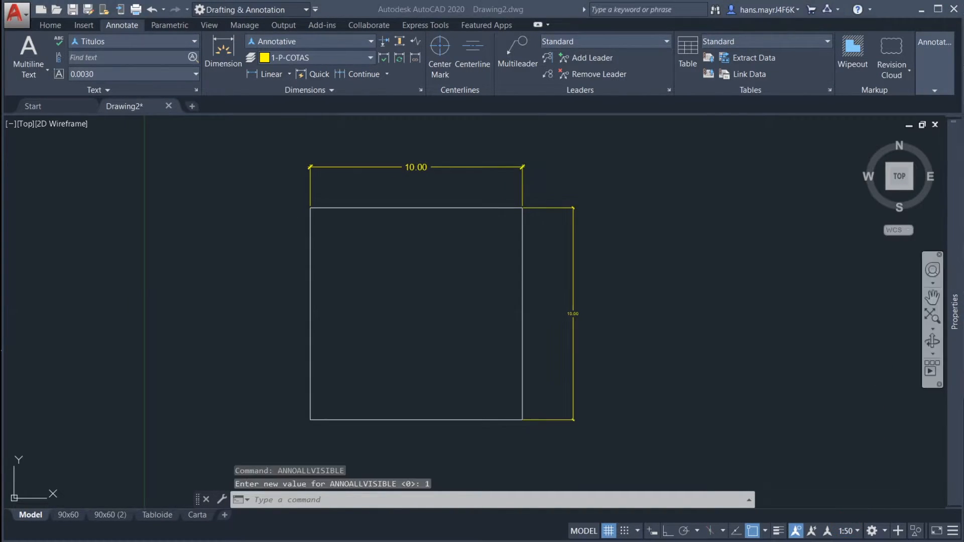
pyautogui.moveTo(650, 293); pyautogui.dragTo(655, 297, button='middle')
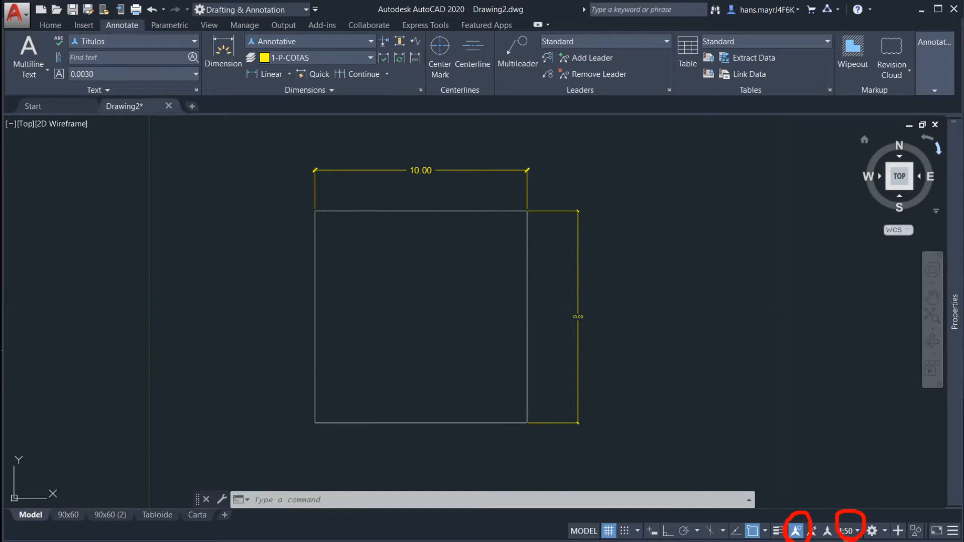
# Step: Turn off the display of annotative objects that do not support the current scale, review the available scales, and turn the display back on
pyautogui.click(796, 531)
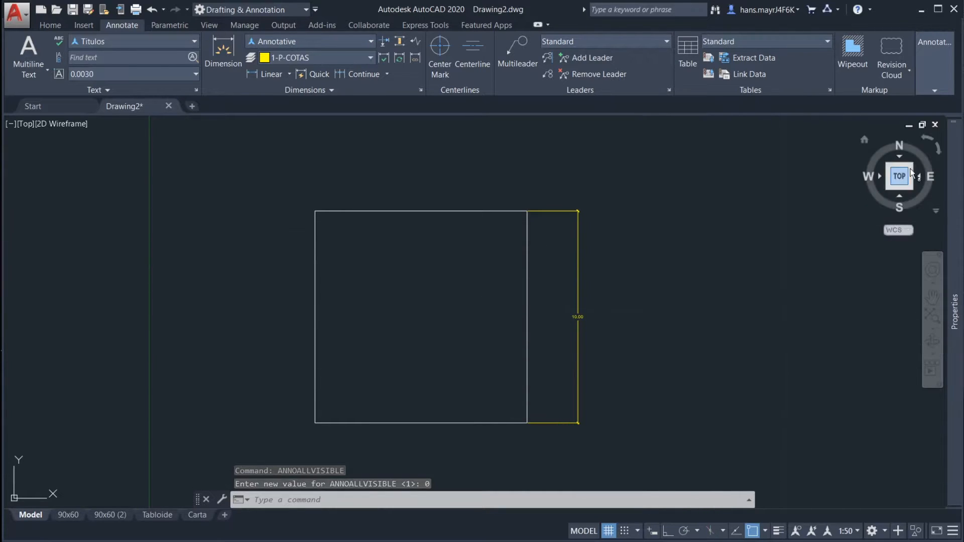
pyautogui.moveTo(858, 540)
pyautogui.mouseDown()
pyautogui.moveTo(835, 540)
pyautogui.moveTo(856, 516)
pyautogui.moveTo(853, 540)
pyautogui.mouseUp()
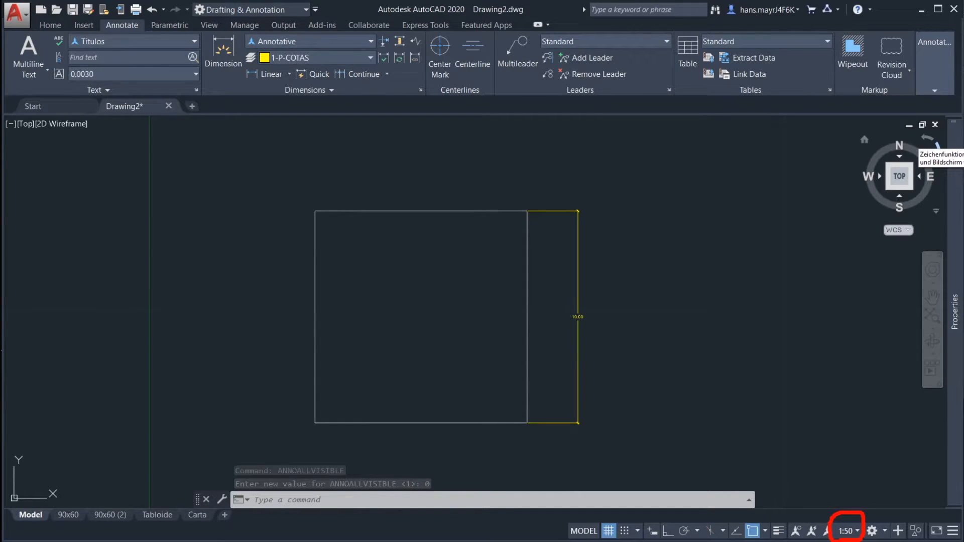
pyautogui.moveTo(803, 536)
pyautogui.mouseDown()
pyautogui.moveTo(817, 521)
pyautogui.moveTo(812, 541)
pyautogui.mouseUp()
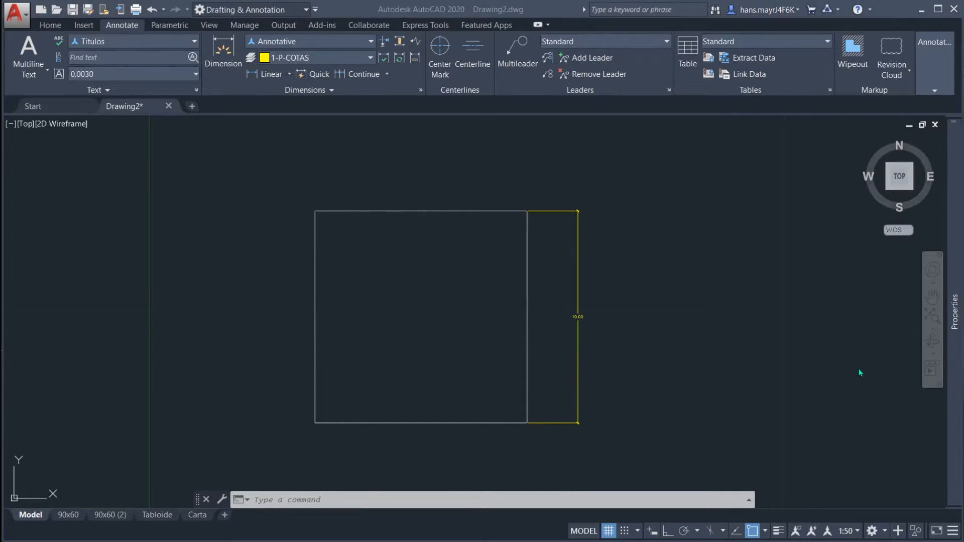
pyautogui.click(857, 531)
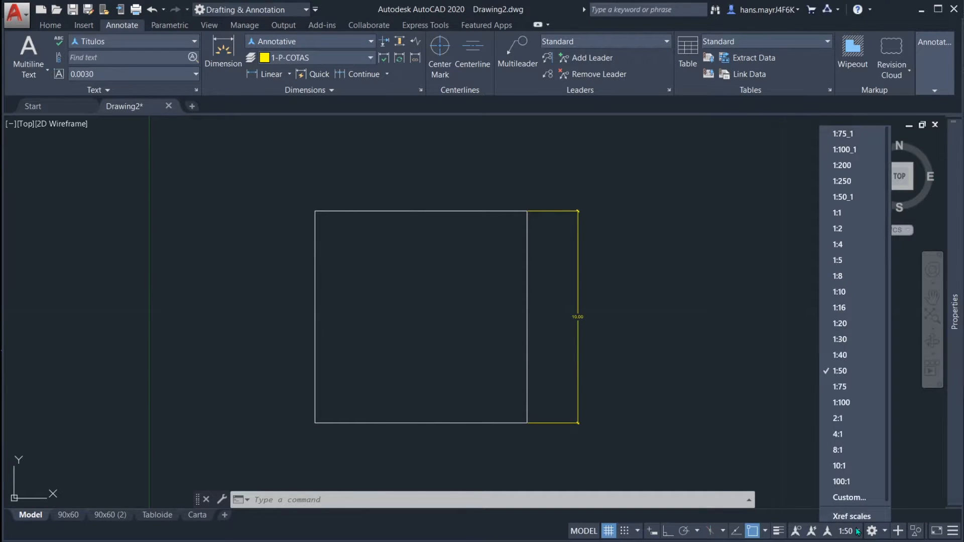
pyautogui.click(858, 531)
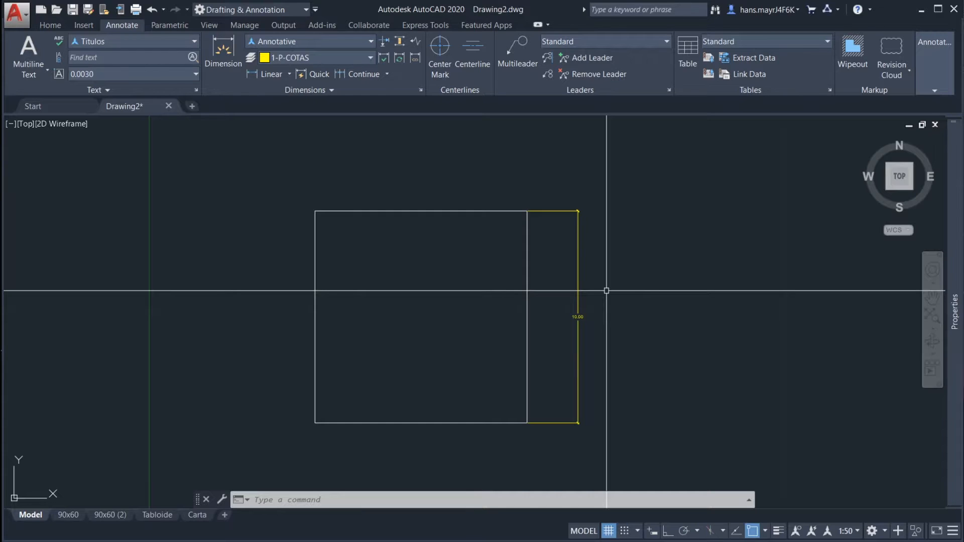
pyautogui.click(796, 530)
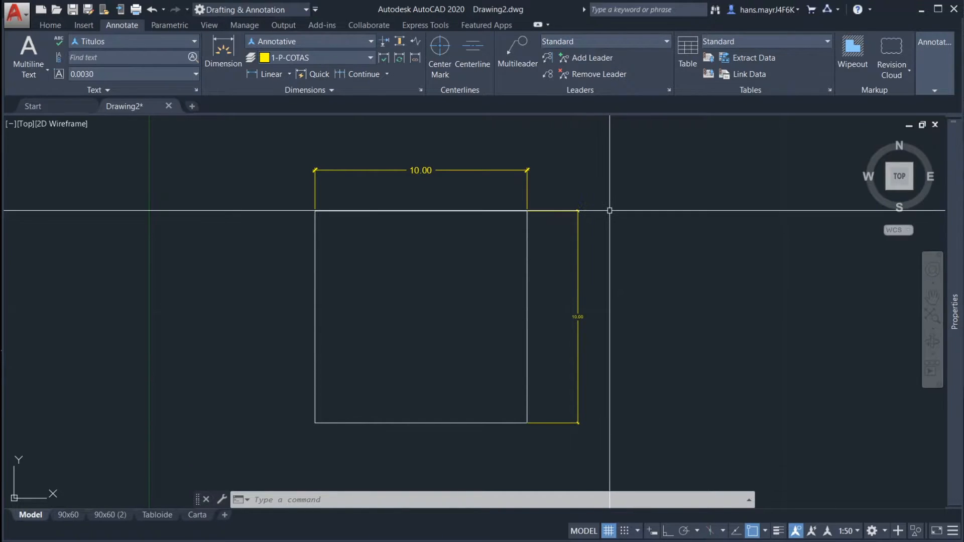
# Step: Select the vertical dimension beside the square's right edge to inspect it, and clear the selection
pyautogui.moveTo(596, 228); pyautogui.dragTo(592, 240, button='middle')
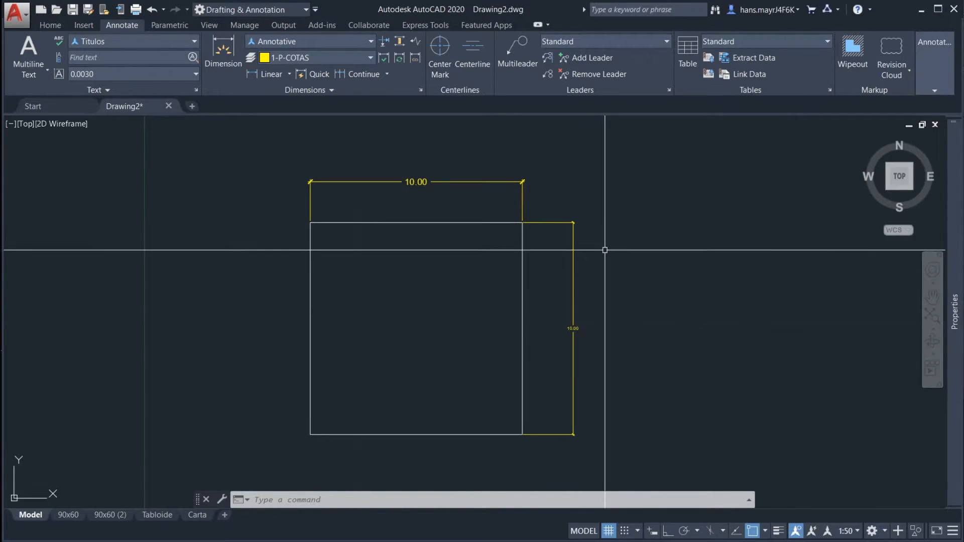
pyautogui.click(571, 262)
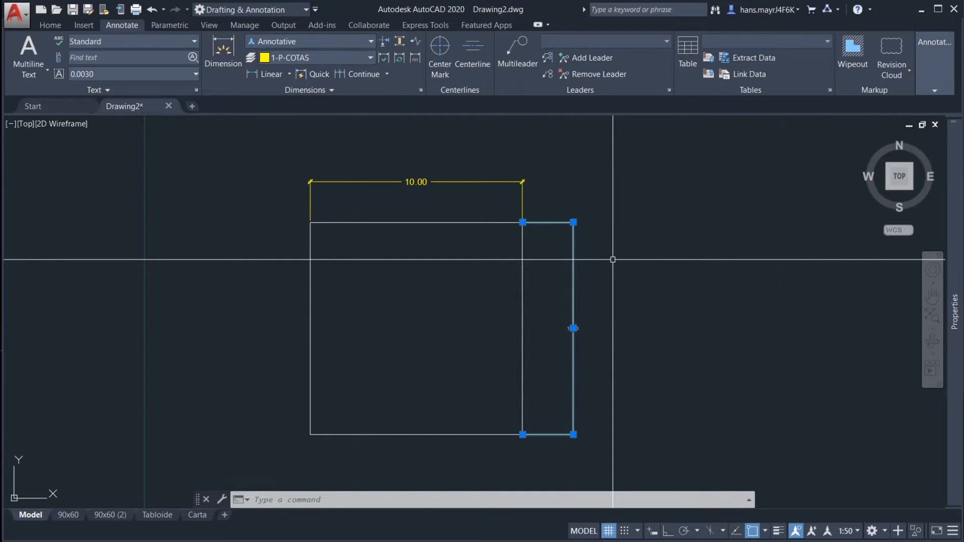
pyautogui.press('Escape')
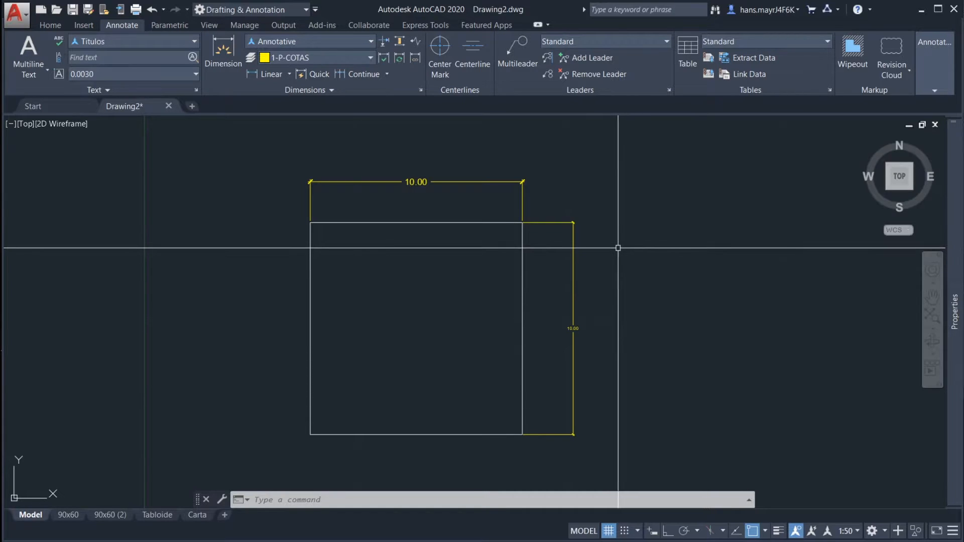
pyautogui.click(574, 229)
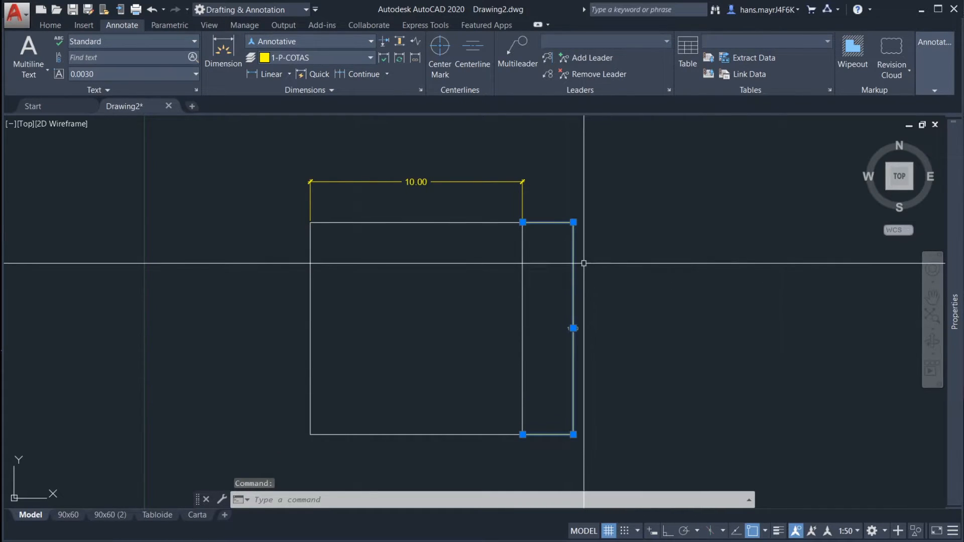
pyautogui.press('Escape')
pyautogui.press('Escape')
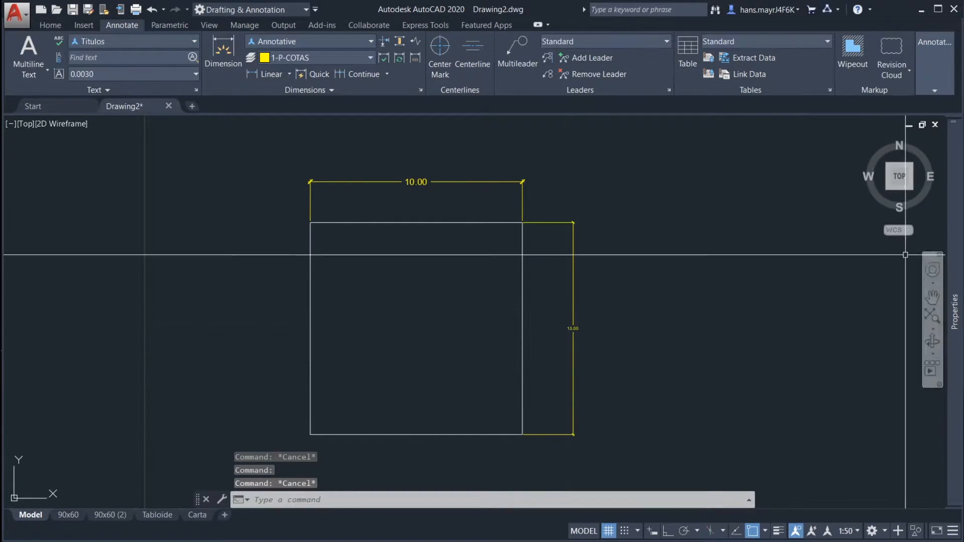
pyautogui.moveTo(857, 537)
pyautogui.mouseDown()
pyautogui.moveTo(837, 522)
pyautogui.moveTo(841, 537)
pyautogui.mouseUp()
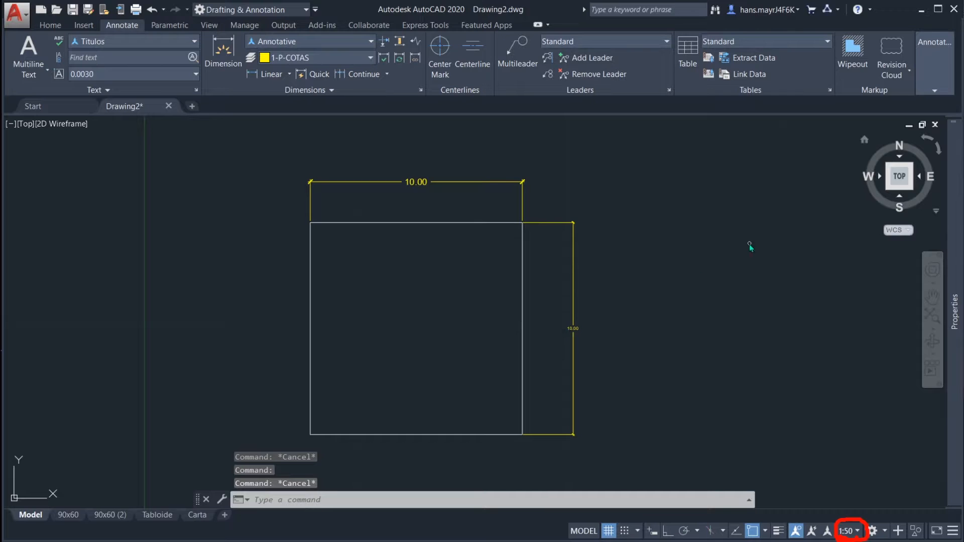
pyautogui.moveTo(846, 471); pyautogui.dragTo(850, 499)
pyautogui.moveTo(402, 166)
pyautogui.mouseDown()
pyautogui.moveTo(429, 201)
pyautogui.moveTo(449, 202)
pyautogui.mouseUp()
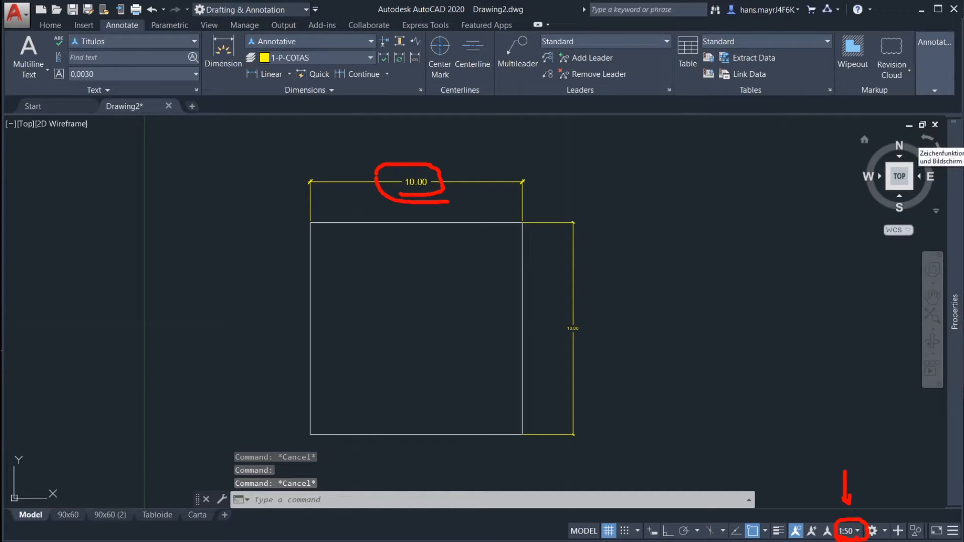
pyautogui.click(938, 142)
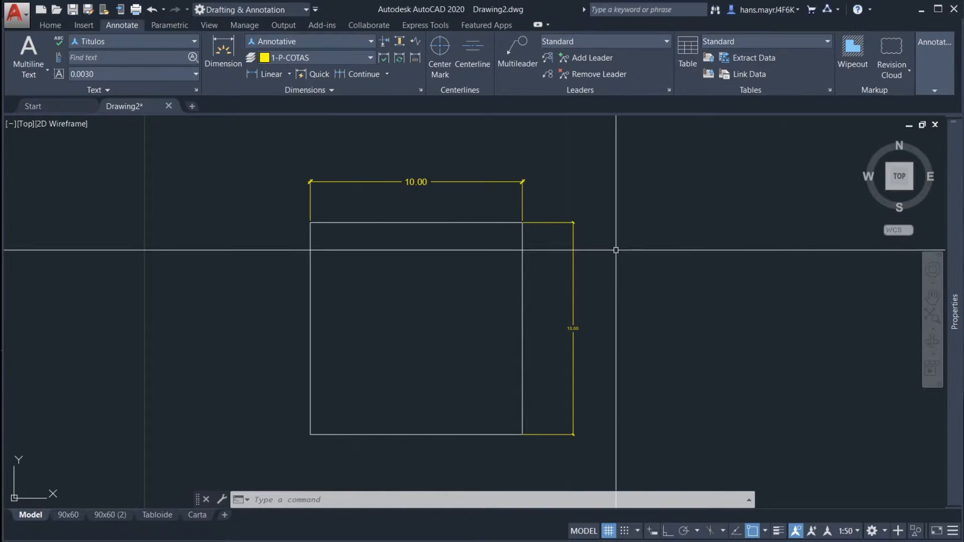
pyautogui.press('Escape')
pyautogui.press('Escape')
pyautogui.press('Escape')
pyautogui.moveTo(605, 237); pyautogui.dragTo(600, 236, button='middle')
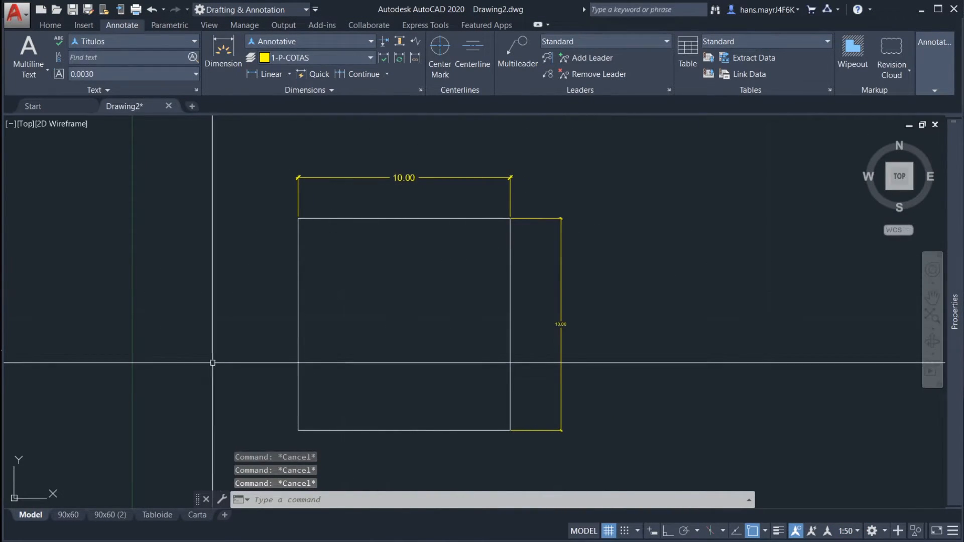
# Step: Open the 90x60 layout, check the scale of the viewport that shows the square, and clear the selection
pyautogui.click(69, 515)
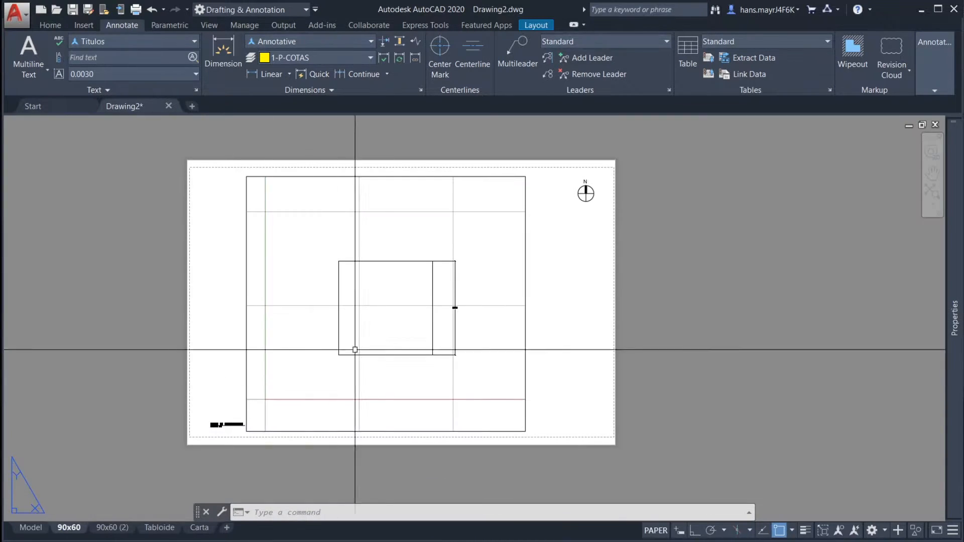
pyautogui.click(526, 322)
pyautogui.moveTo(574, 321); pyautogui.dragTo(596, 318, button='middle')
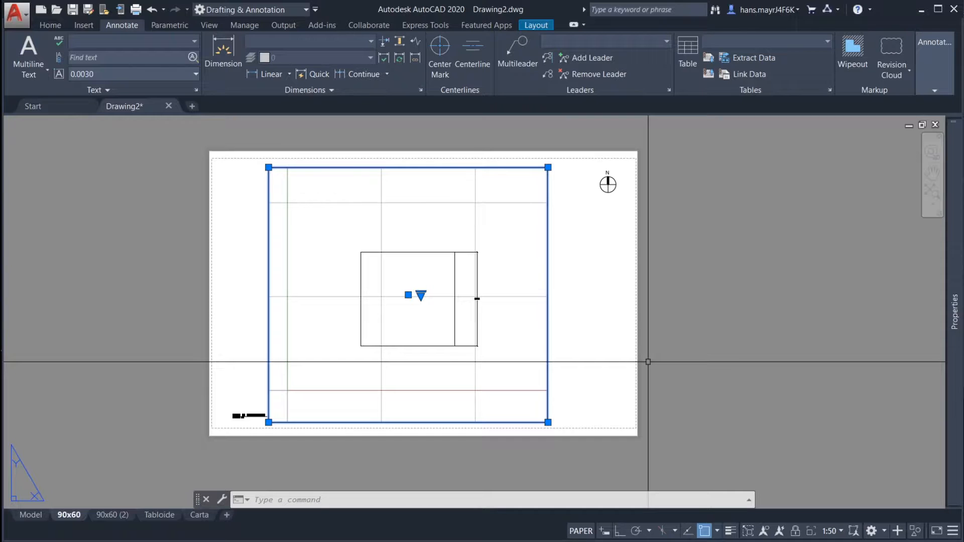
pyautogui.press('Escape')
pyautogui.press('Escape')
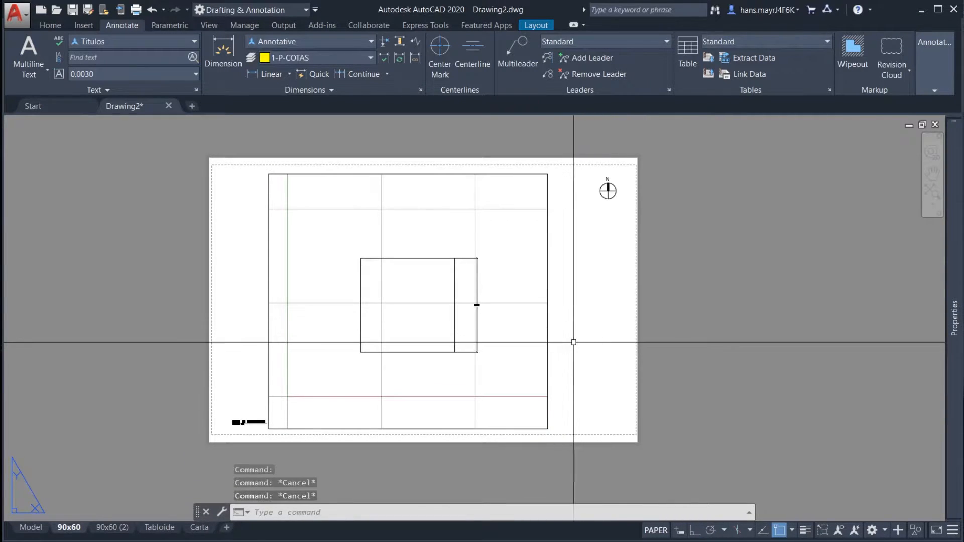
pyautogui.click(548, 334)
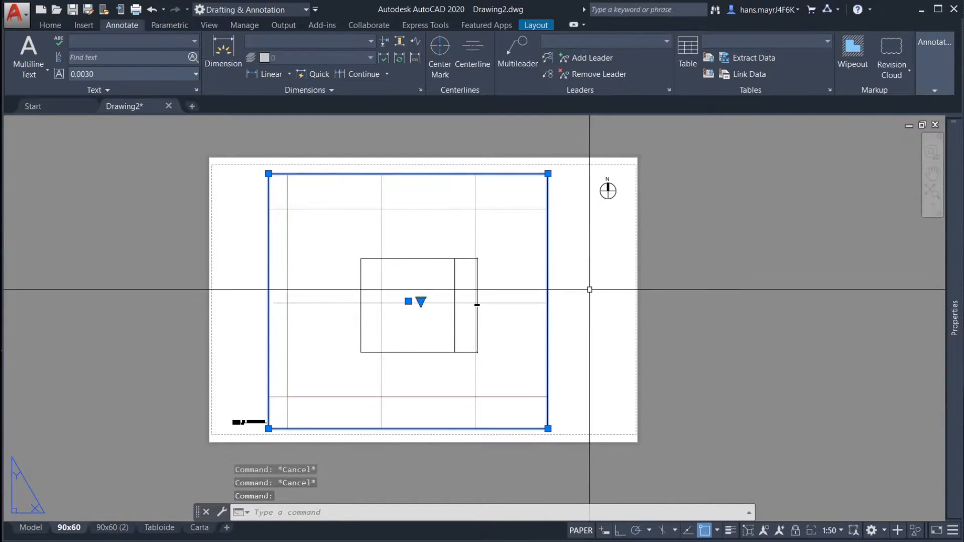
pyautogui.click(836, 531)
pyautogui.press('Escape')
pyautogui.press('Escape')
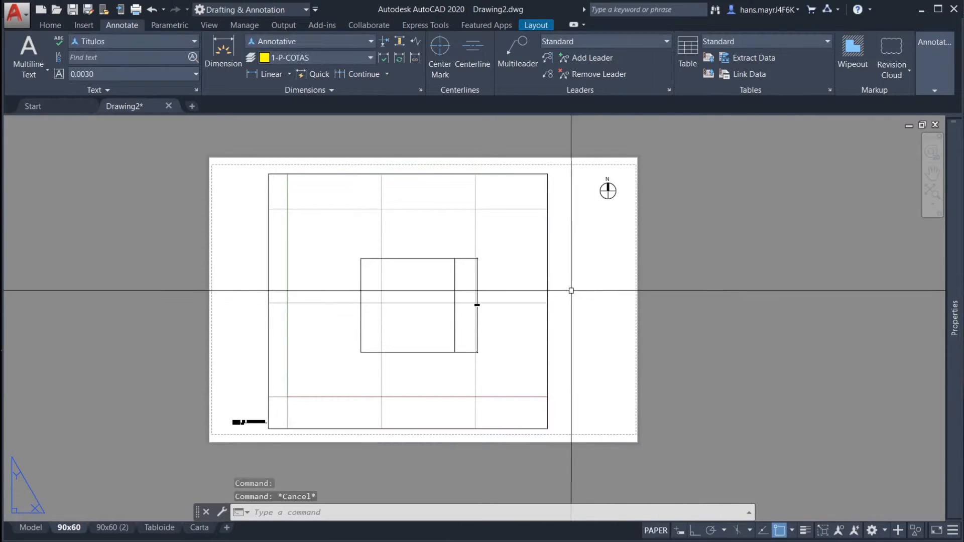
# Step: Examine the text of the vertical dimension beside the square up close and in relation to the whole sheet
pyautogui.scroll(4, 447, 307)
pyautogui.scroll(5, 538, 293)
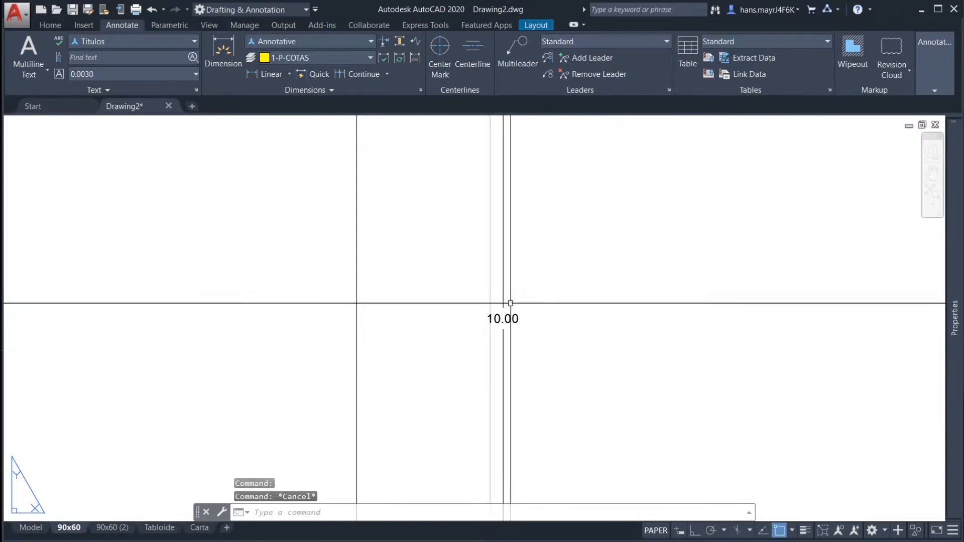
pyautogui.scroll(-8, 580, 315)
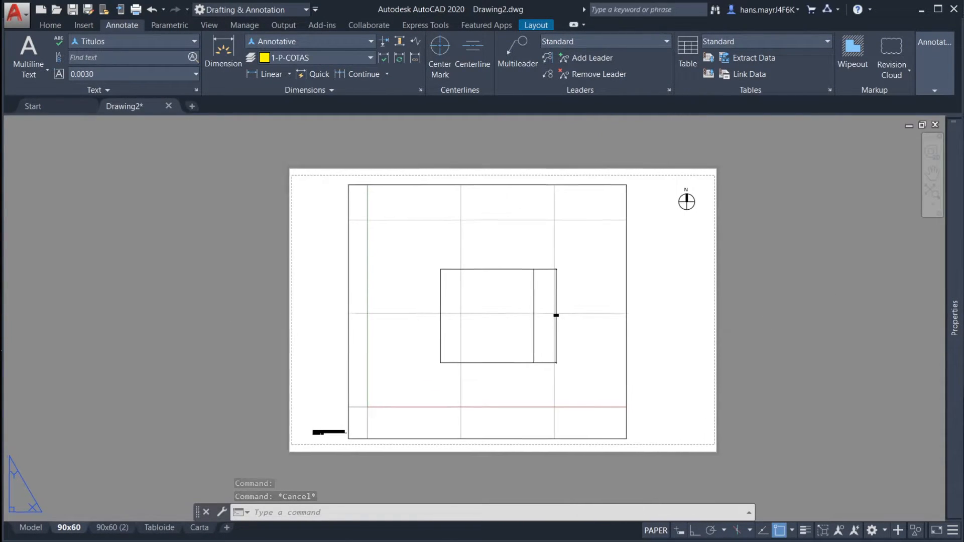
pyautogui.moveTo(658, 308); pyautogui.dragTo(639, 300, button='middle')
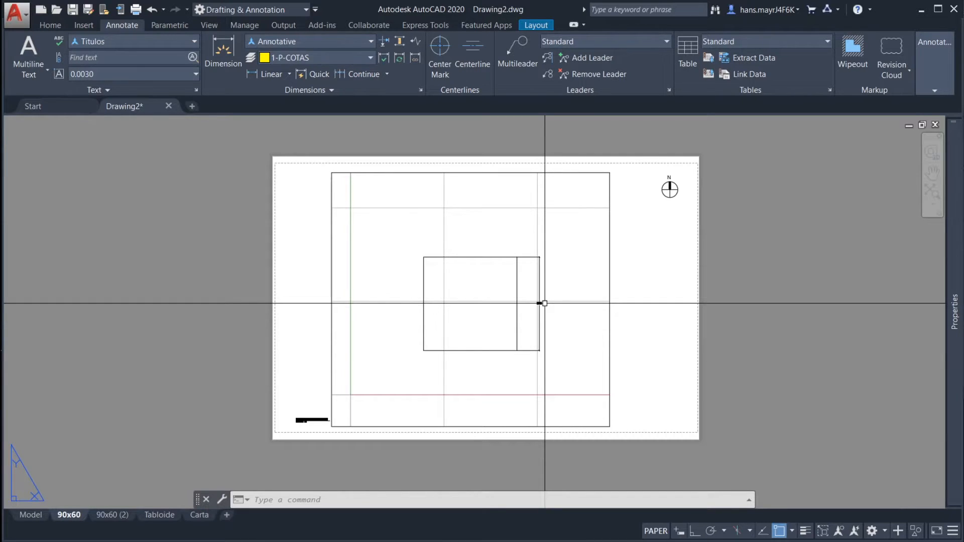
pyautogui.scroll(4, 545, 304)
pyautogui.scroll(-4, 592, 300)
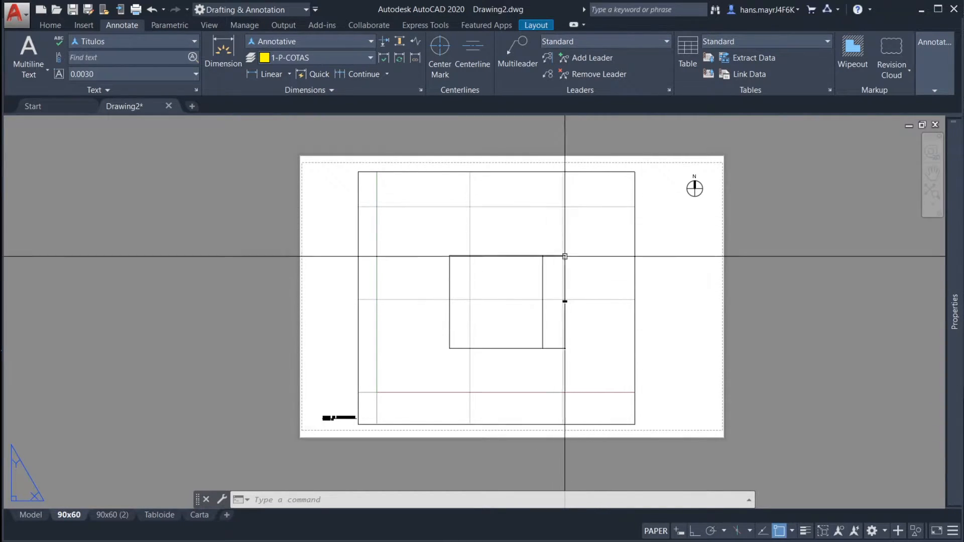
# Step: Measure the text height of the vertical dimension in paper space, with object snap off and Ortho on
pyautogui.write('di')
pyautogui.press('Return')
pyautogui.scroll(5, 564, 298)
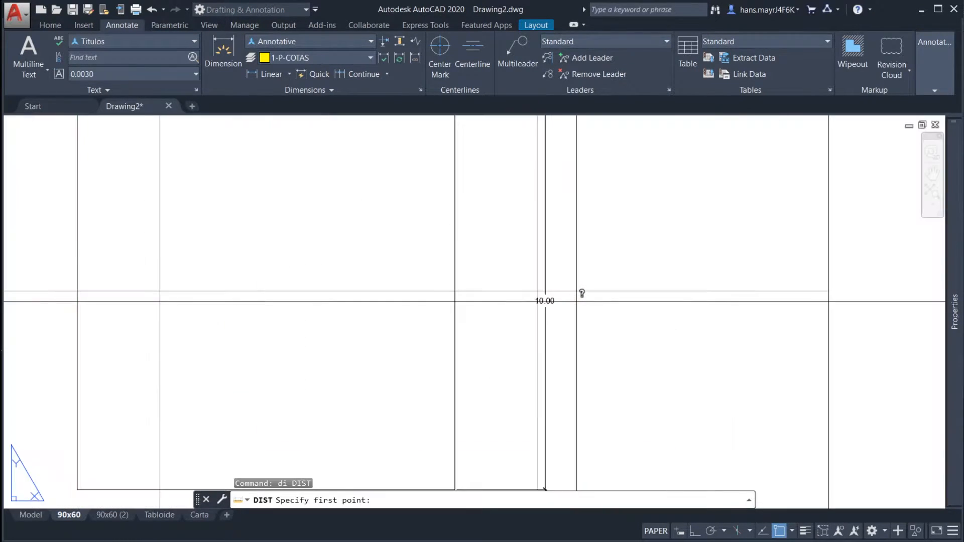
pyautogui.press('F3')
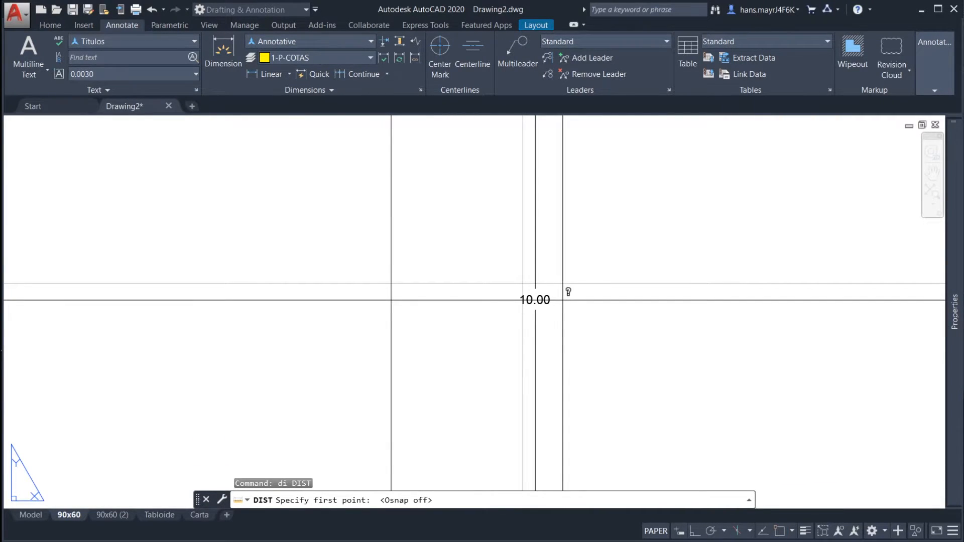
pyautogui.scroll(3, 563, 293)
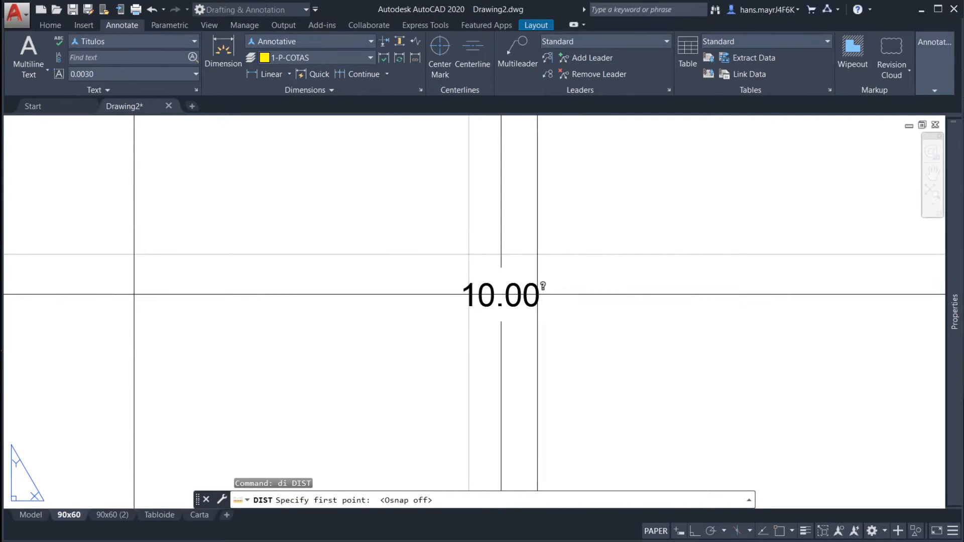
pyautogui.scroll(3, 545, 295)
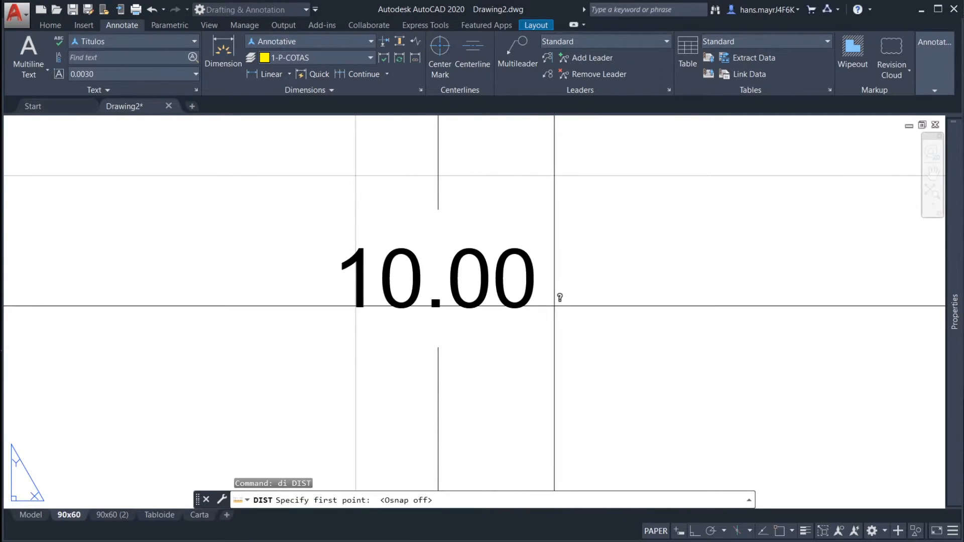
pyautogui.click(554, 308)
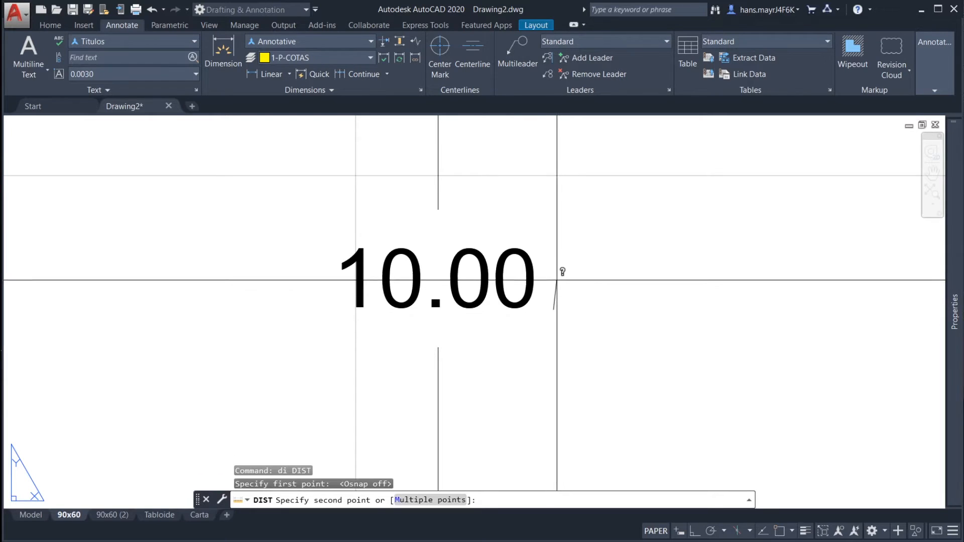
pyautogui.press('F8')
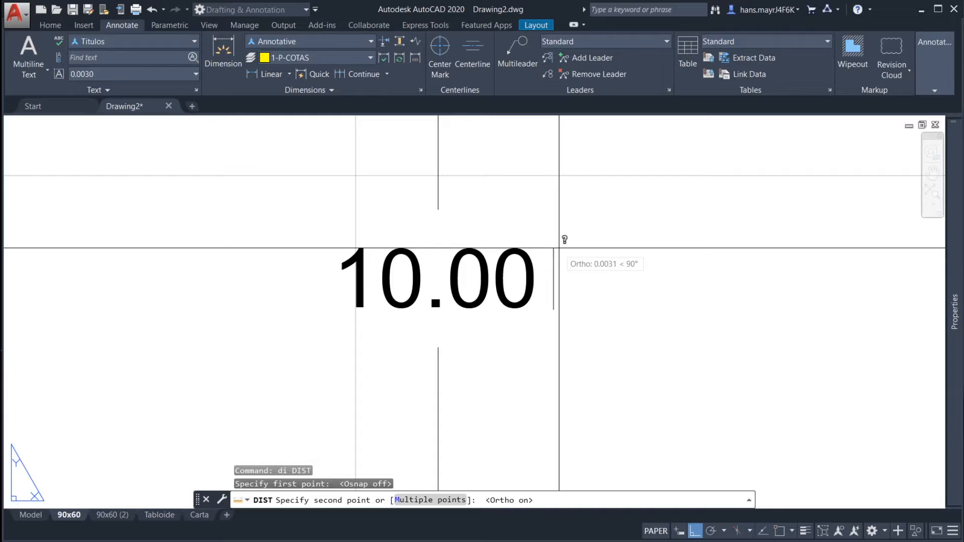
pyautogui.scroll(-10, 559, 248)
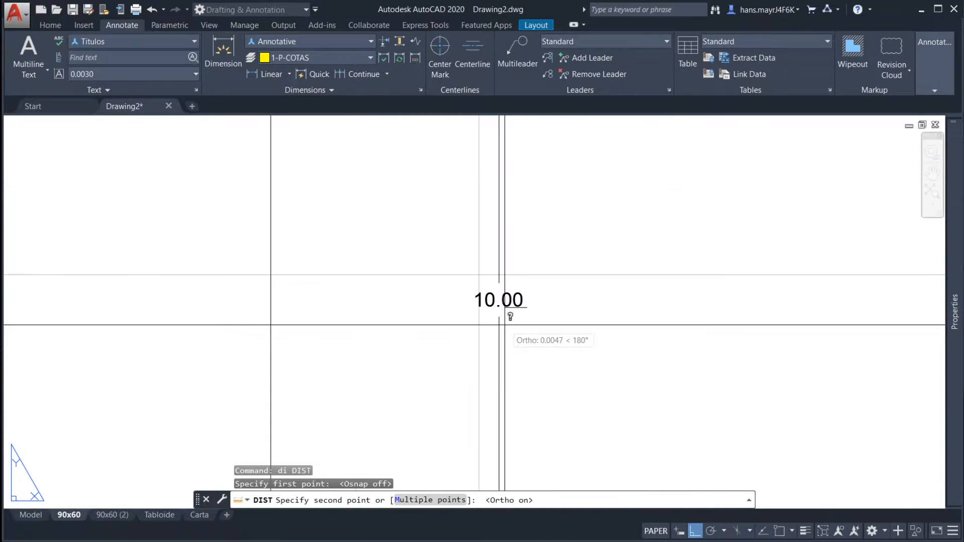
pyautogui.press('Escape')
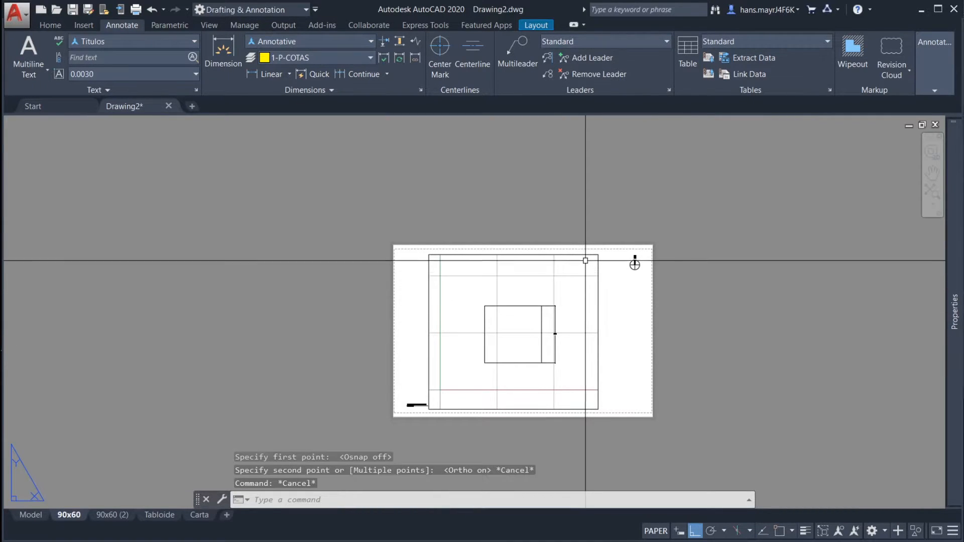
# Step: Try to measure the sheet's width along its upper edge, starting at the upper-left corner of the paper
pyautogui.scroll(2, 585, 258)
pyautogui.moveTo(631, 281); pyautogui.dragTo(614, 264, button='middle')
pyautogui.write('di')
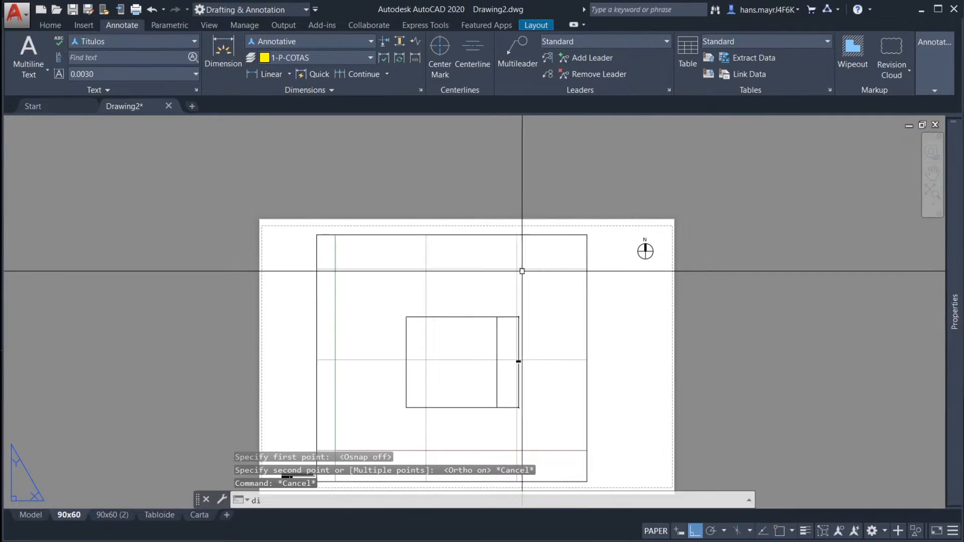
pyautogui.press('Return')
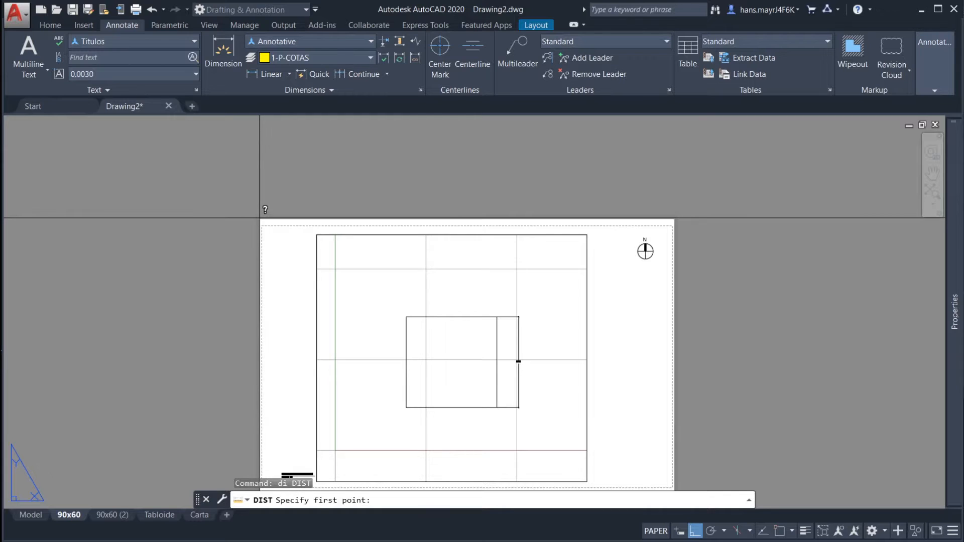
pyautogui.click(260, 219)
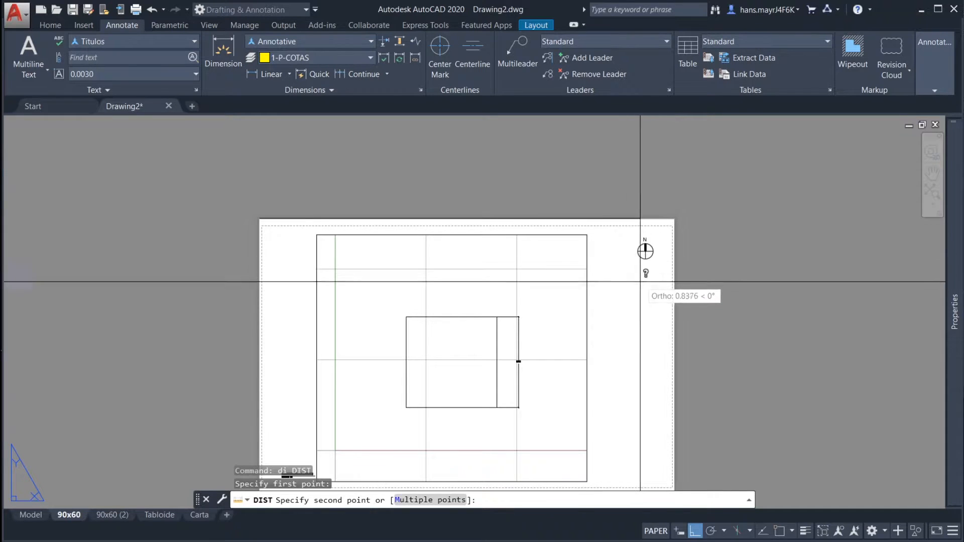
pyautogui.press('Escape')
pyautogui.moveTo(623, 297); pyautogui.dragTo(646, 250, button='middle')
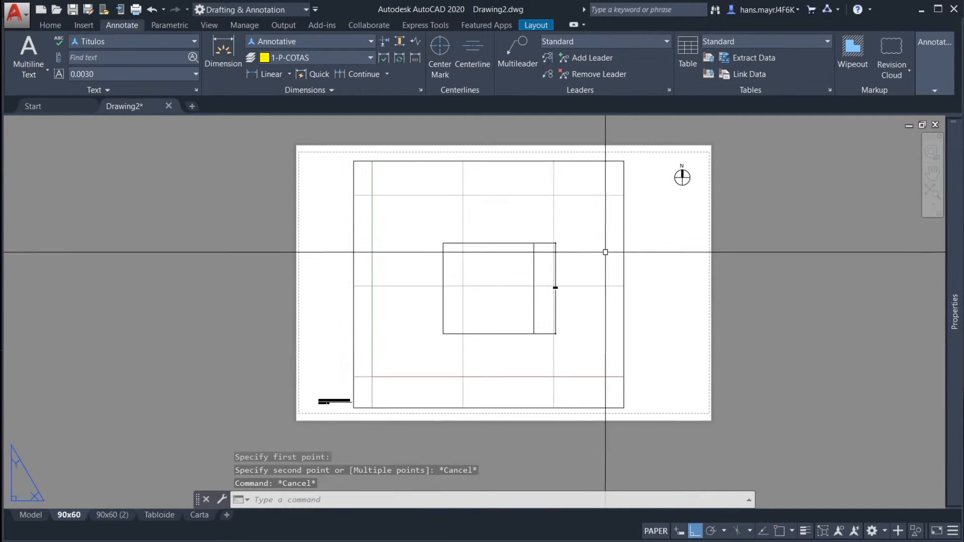
pyautogui.scroll(4, 562, 287)
pyautogui.scroll(5, 561, 292)
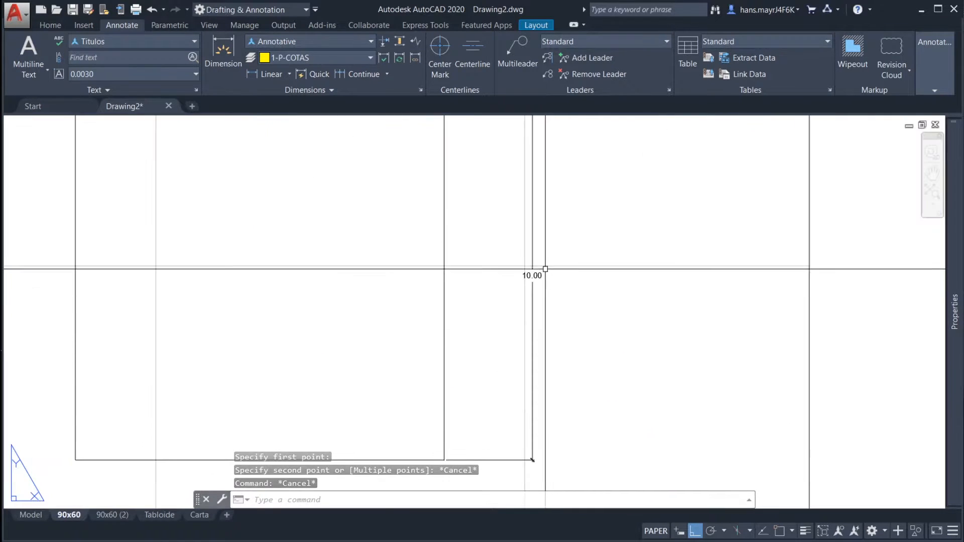
pyautogui.write('di')
pyautogui.press('Return')
pyautogui.scroll(2, 549, 295)
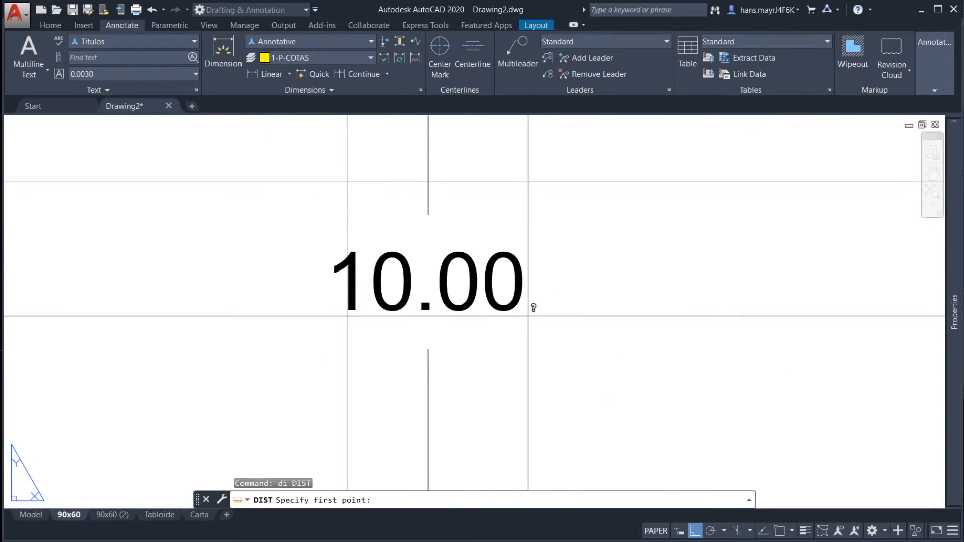
pyautogui.press('Escape')
pyautogui.press('Escape')
pyautogui.scroll(-10, 545, 282)
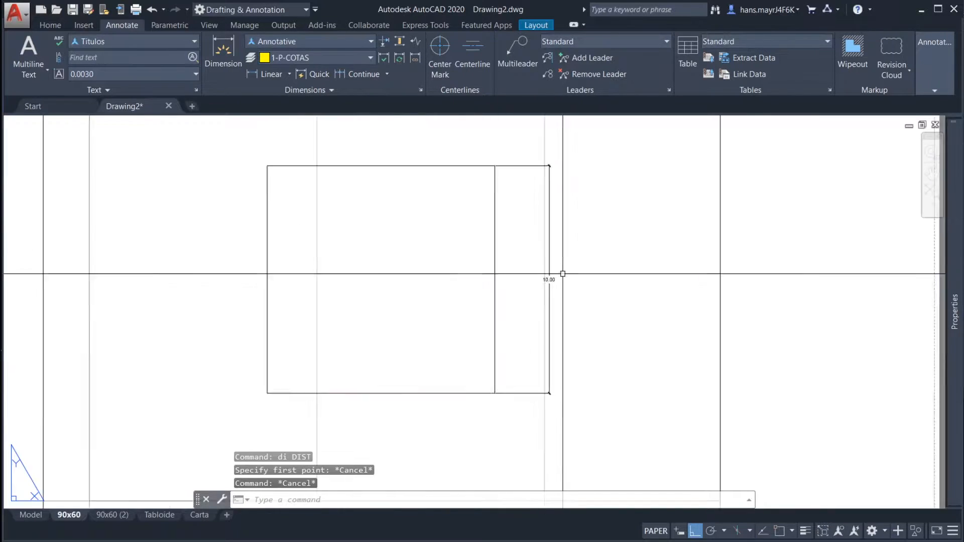
# Step: Set the scale of the viewport showing the square to 1:100 and examine the dimension above the square
pyautogui.moveTo(652, 278); pyautogui.dragTo(615, 276, button='middle')
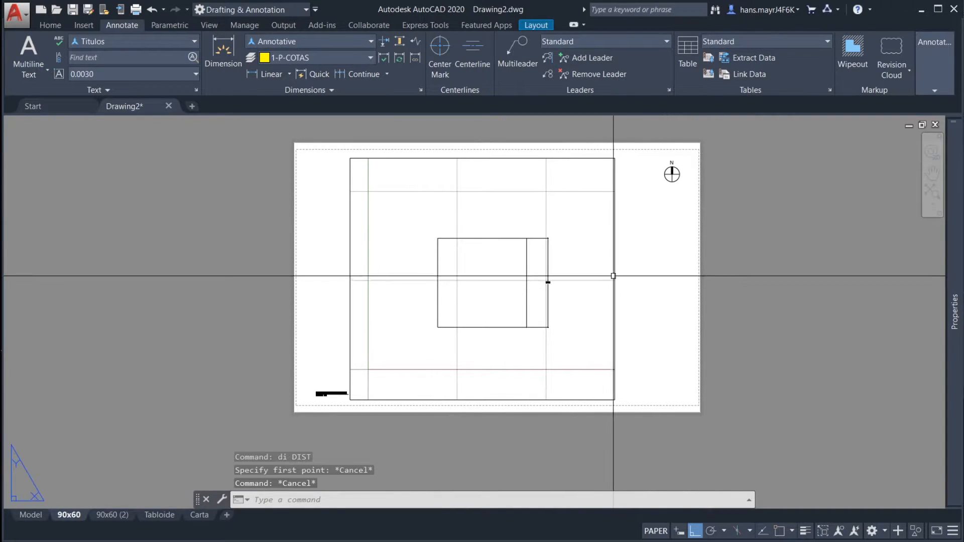
pyautogui.click(615, 276)
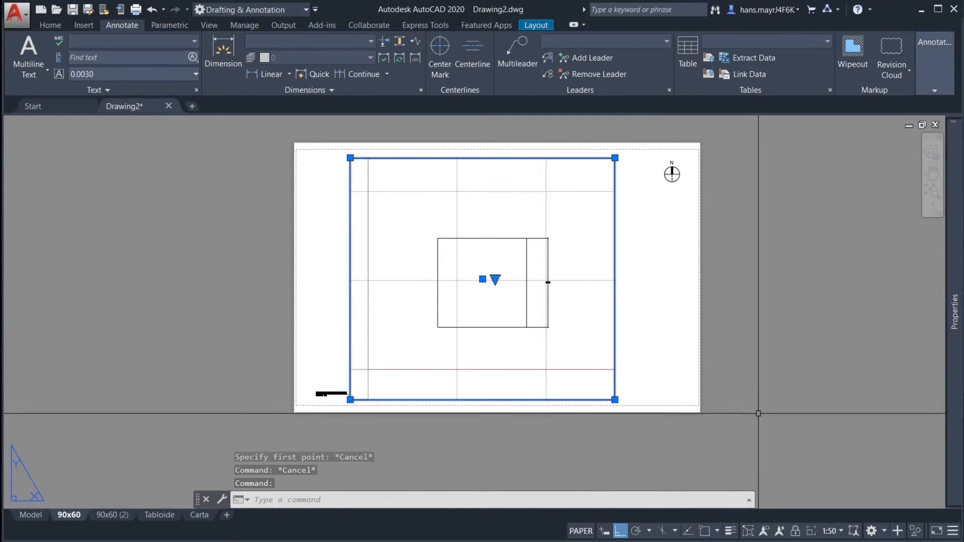
pyautogui.click(837, 531)
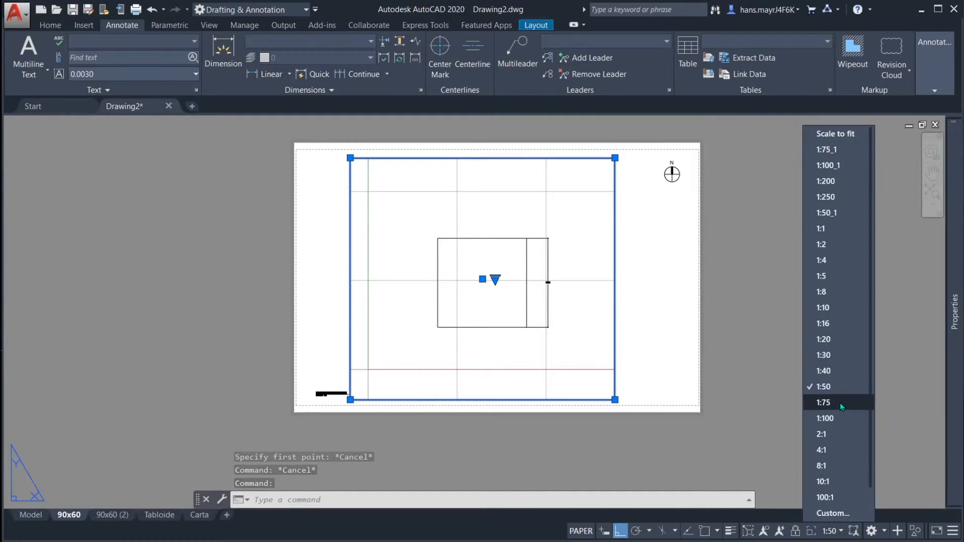
pyautogui.click(838, 418)
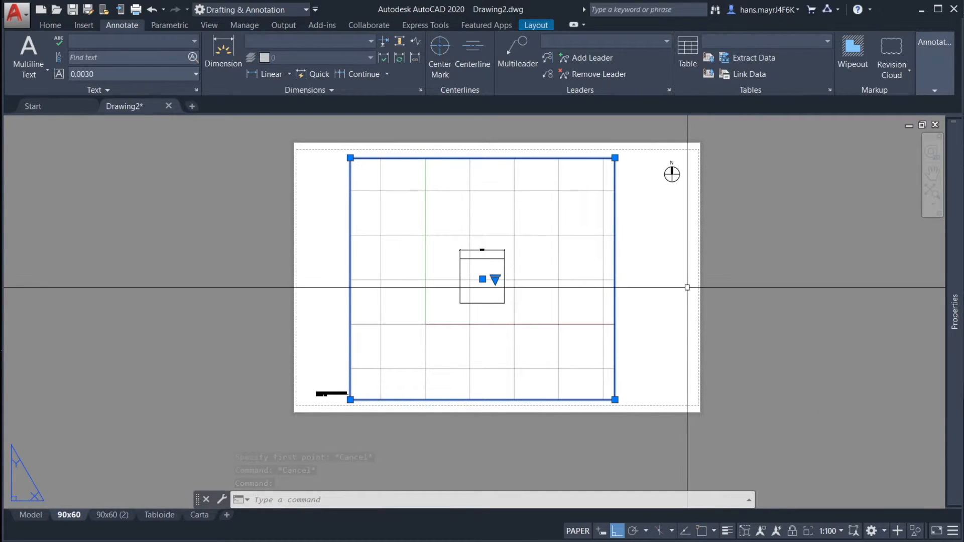
pyautogui.press('Escape')
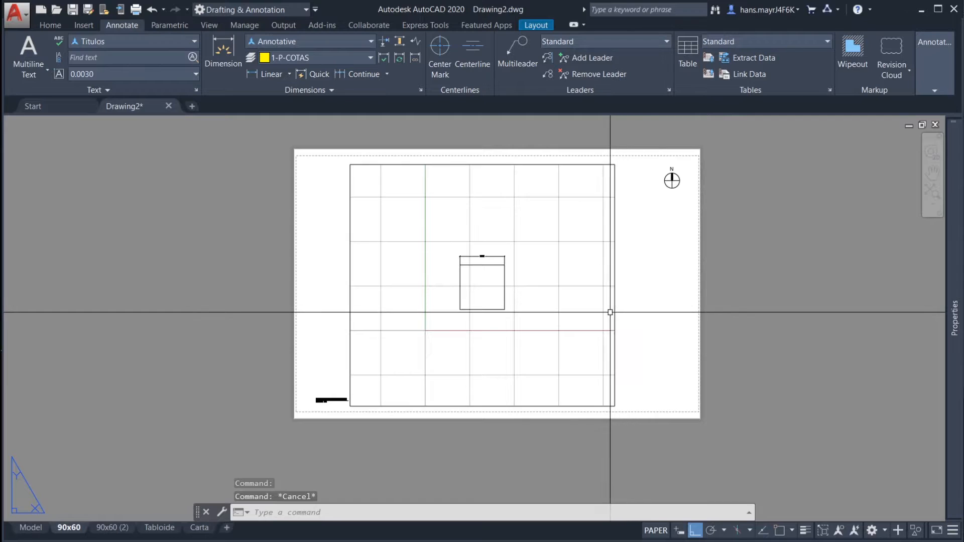
pyautogui.scroll(4, 474, 264)
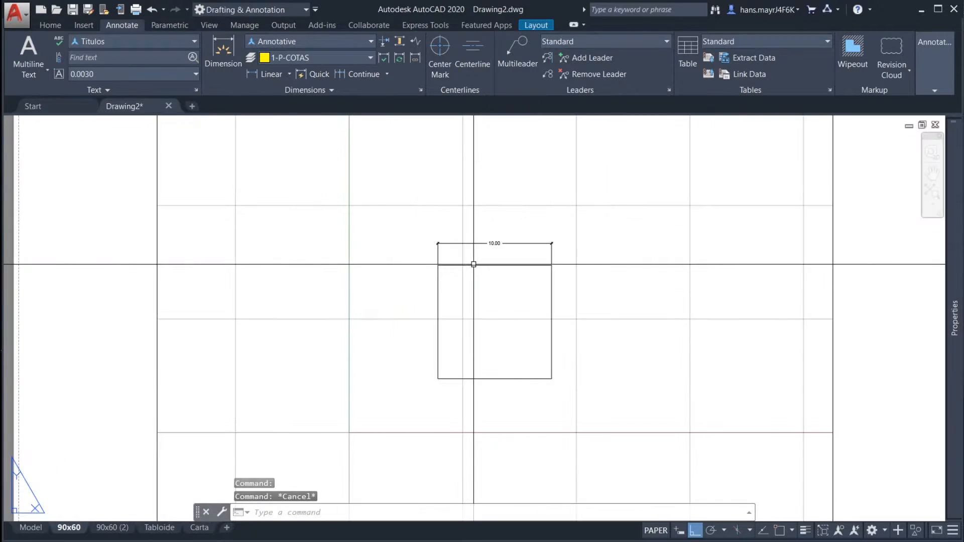
pyautogui.scroll(2, 474, 264)
pyautogui.scroll(-8, 498, 270)
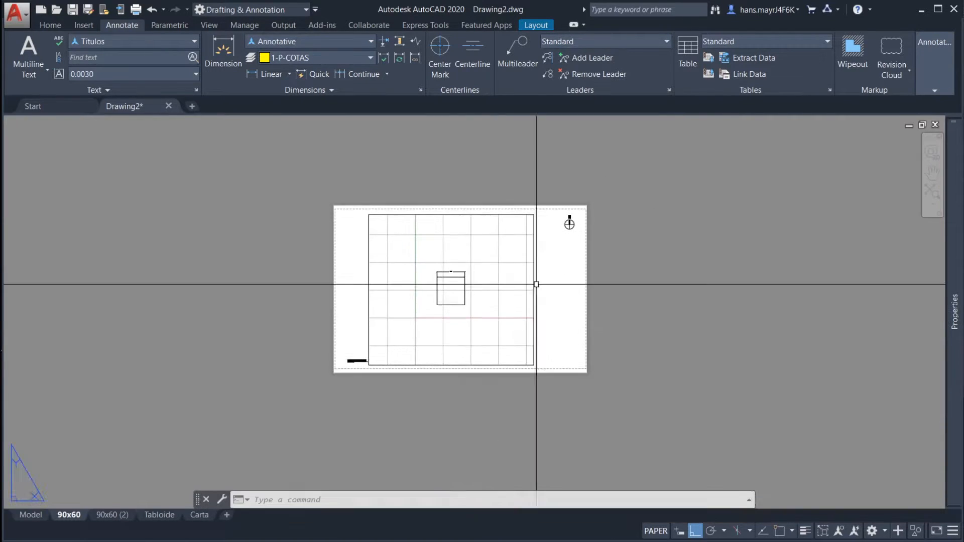
pyautogui.scroll(2, 456, 274)
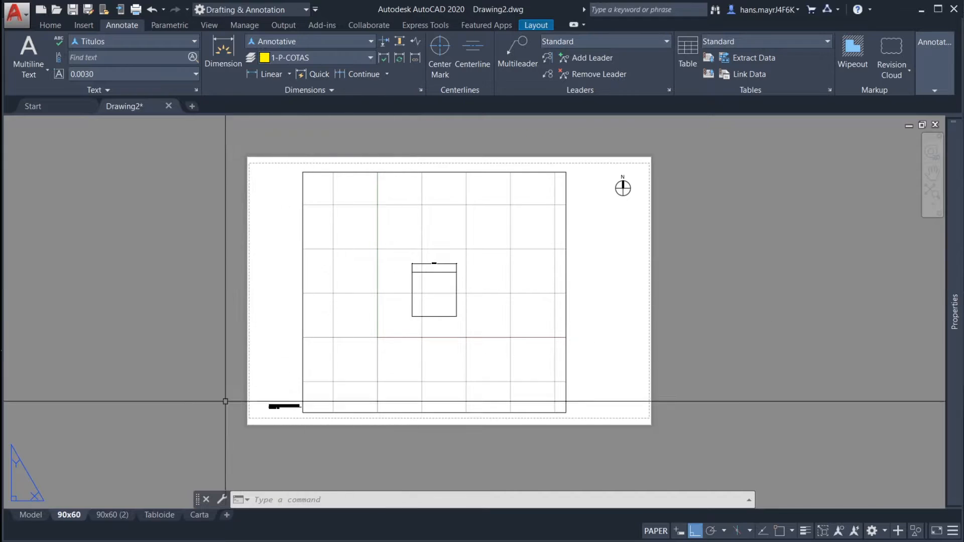
# Step: Return to model space and open the annotation object scale list of the dimension above the square
pyautogui.click(31, 515)
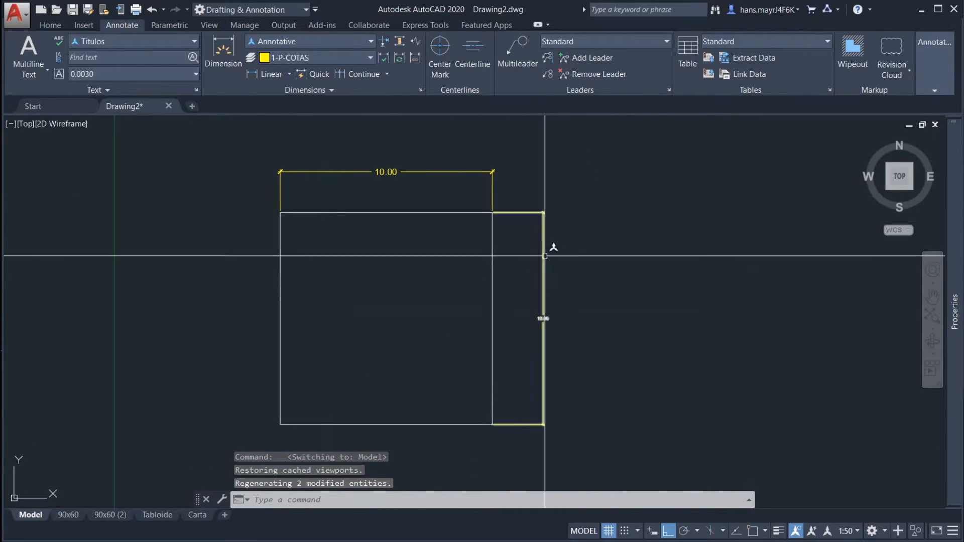
pyautogui.click(492, 185)
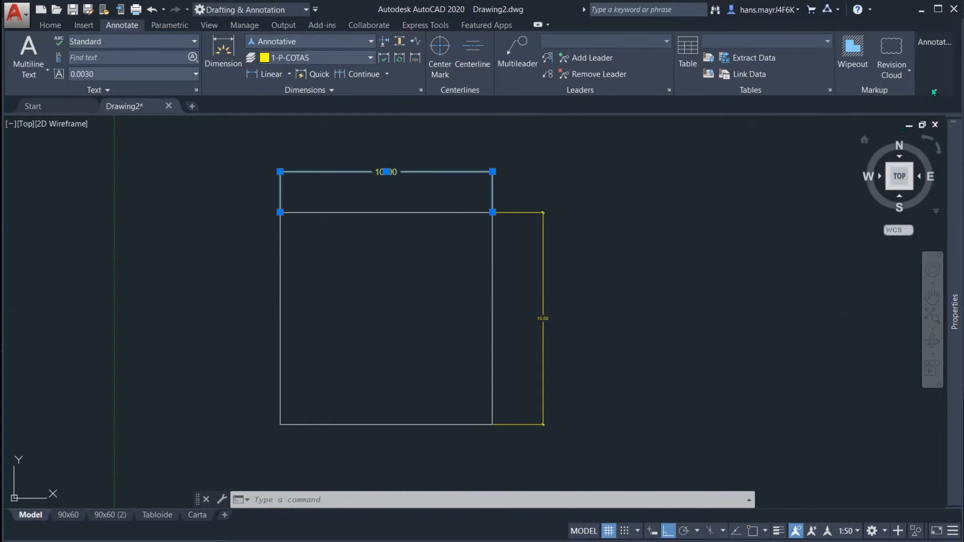
pyautogui.moveTo(934, 91)
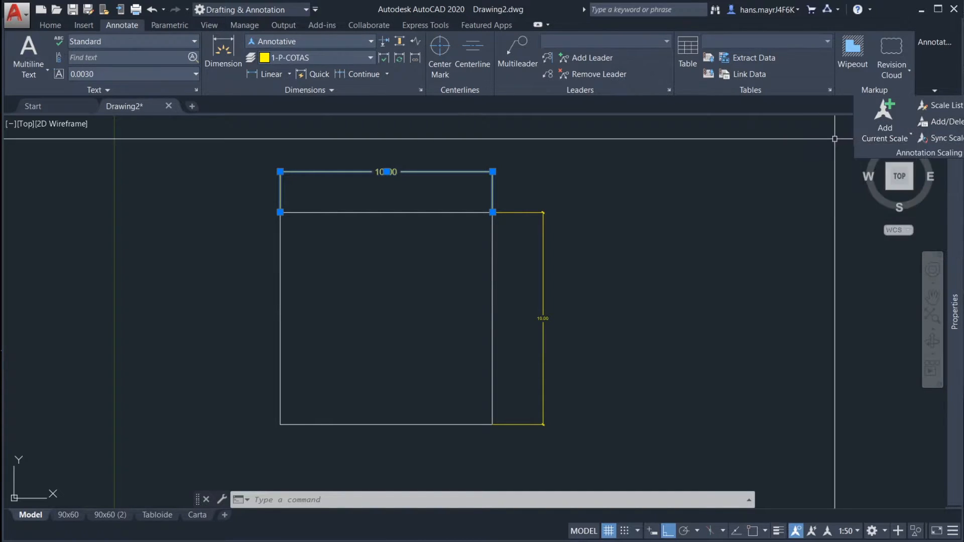
pyautogui.click(939, 122)
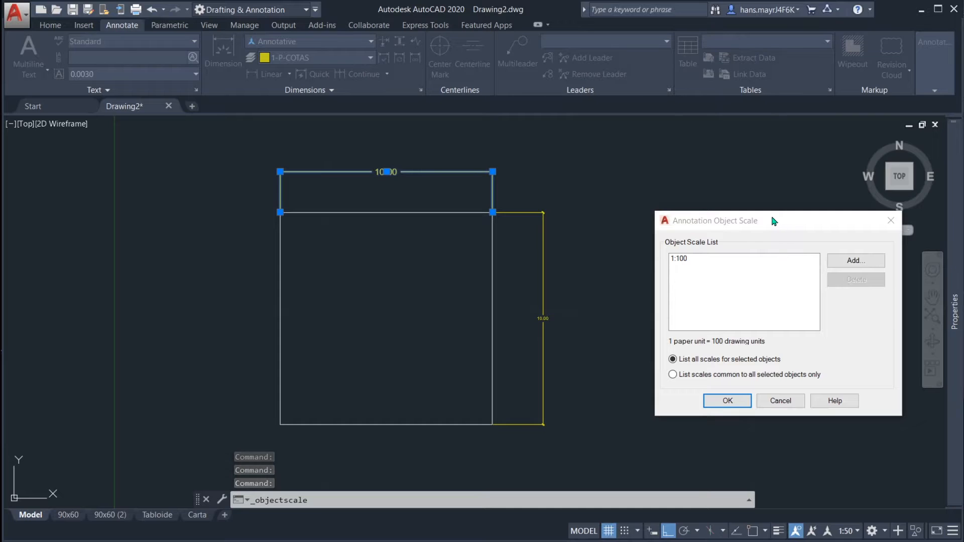
pyautogui.moveTo(775, 222)
pyautogui.mouseDown()
pyautogui.moveTo(728, 212)
pyautogui.moveTo(716, 197)
pyautogui.mouseUp()
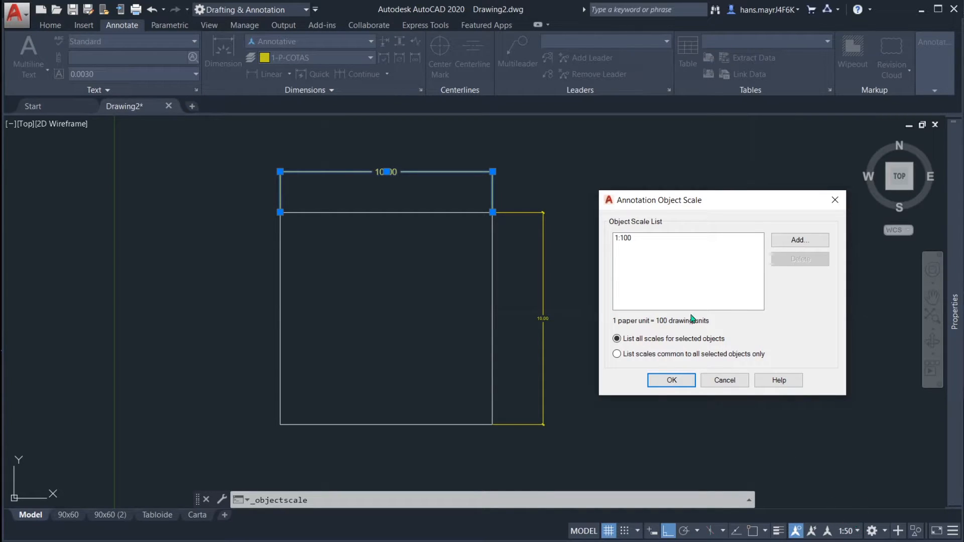
# Step: Add the 1:50 and 1:75 annotation scales to the dimension above the square and review its object scale list
pyautogui.click(629, 240)
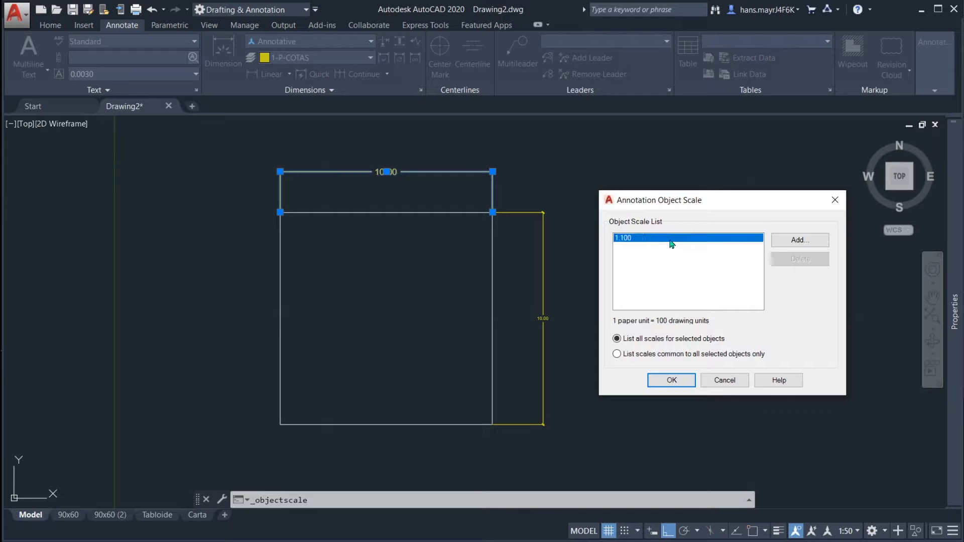
pyautogui.click(798, 241)
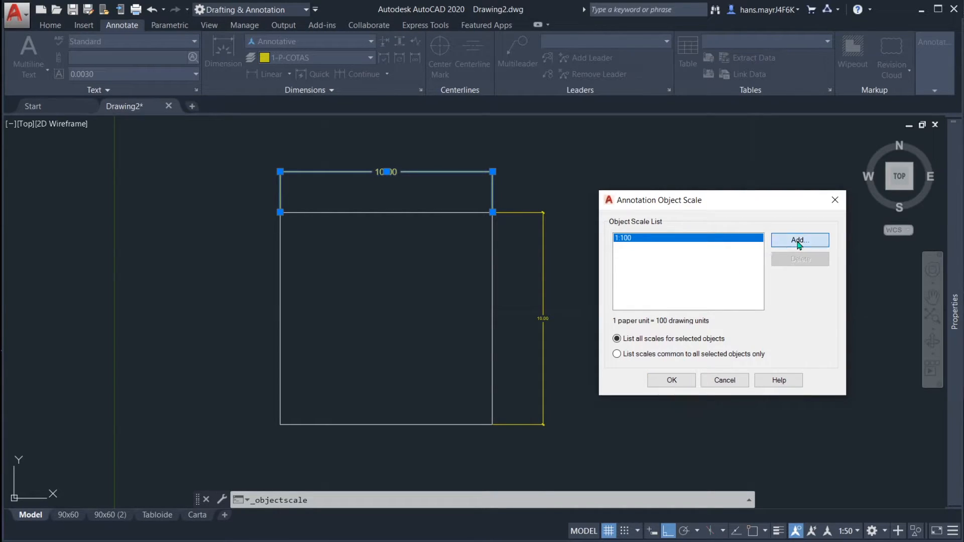
pyautogui.moveTo(493, 167)
pyautogui.mouseDown()
pyautogui.moveTo(521, 176)
pyautogui.moveTo(509, 201)
pyautogui.mouseUp()
pyautogui.moveTo(577, 285); pyautogui.dragTo(576, 321)
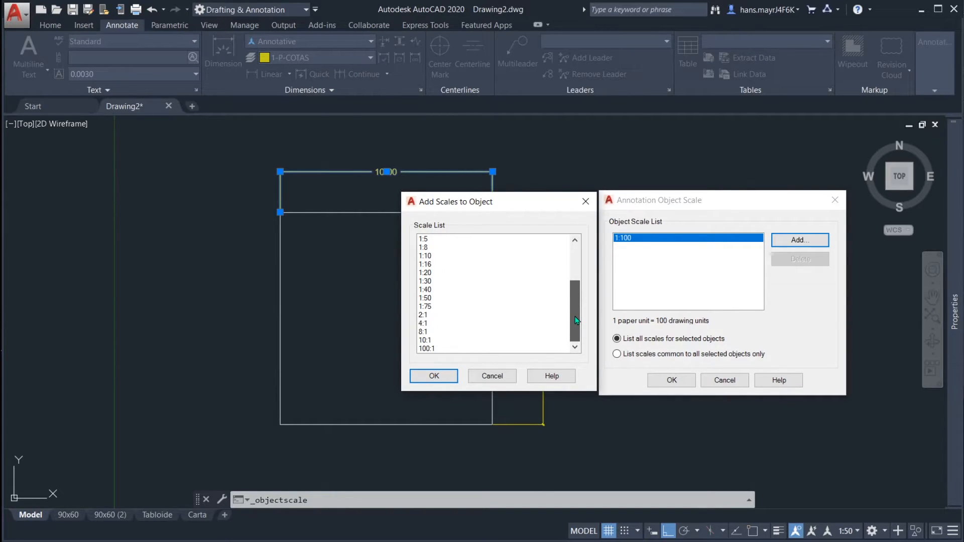
pyautogui.click(431, 299)
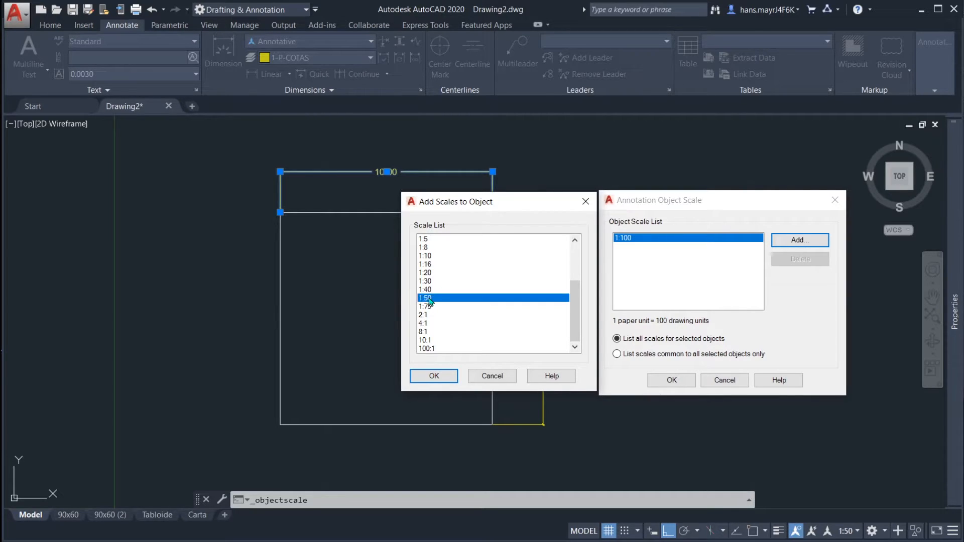
pyautogui.keyDown('ctrl'); pyautogui.click(430, 308); pyautogui.keyUp('ctrl')
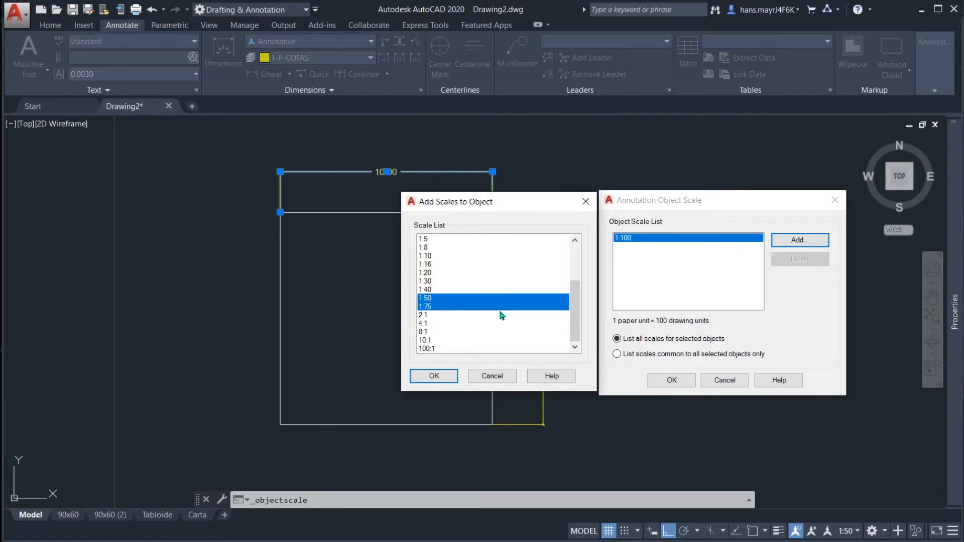
pyautogui.click(434, 377)
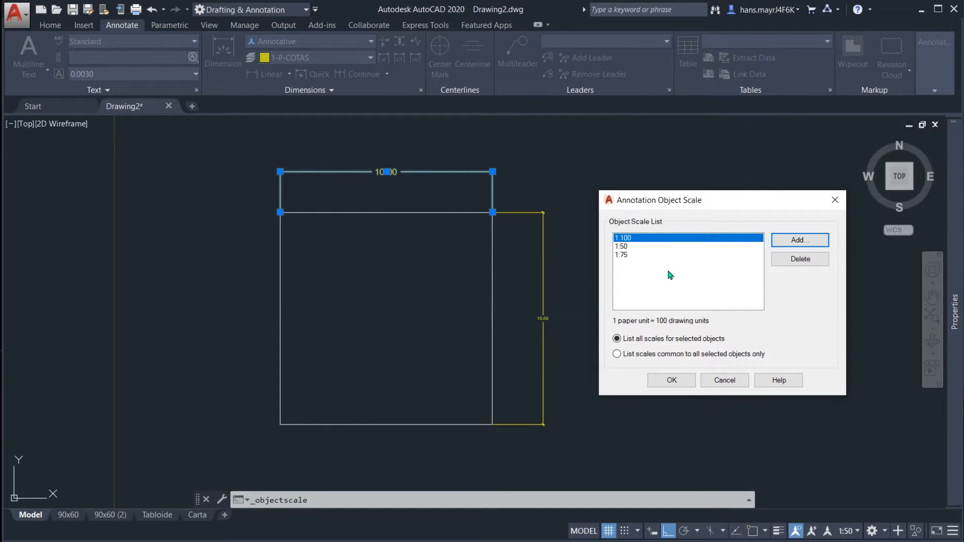
pyautogui.click(628, 248)
pyautogui.click(626, 255)
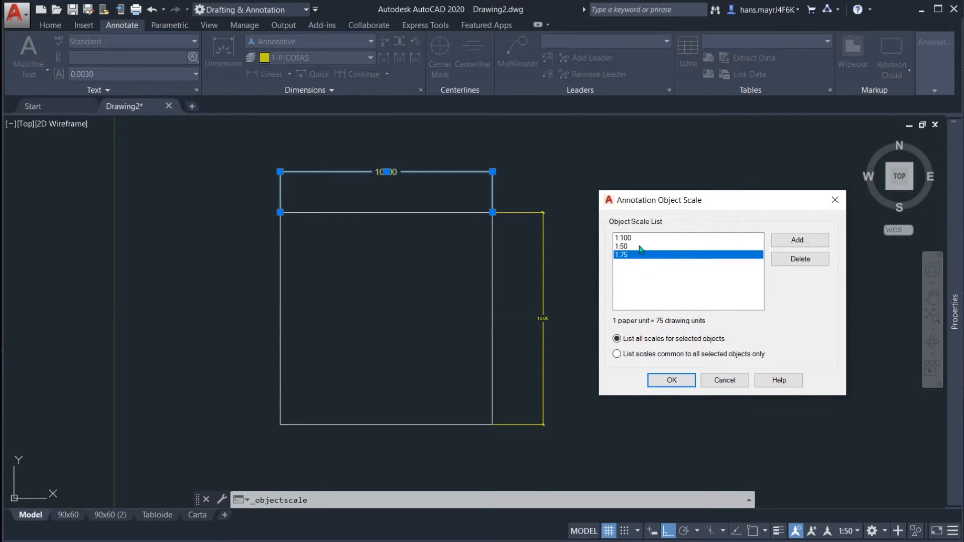
pyautogui.click(637, 239)
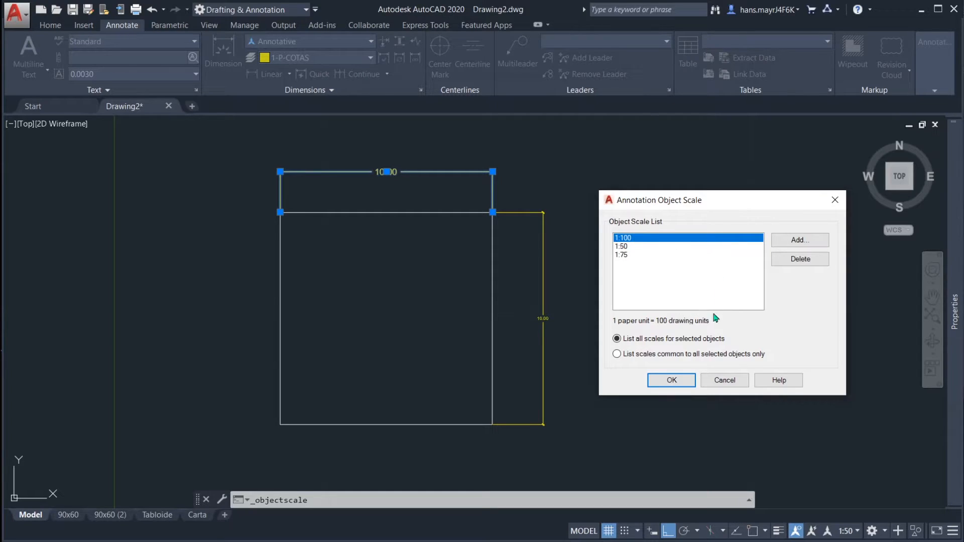
pyautogui.click(672, 380)
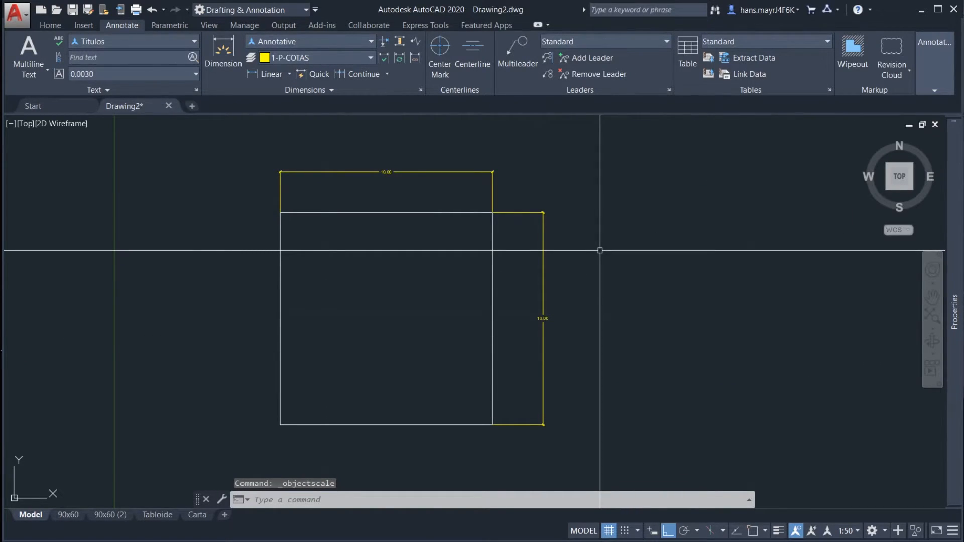
# Step: Set the model space annotation scale to 1:75 and compare the square's two dimensions
pyautogui.moveTo(587, 225); pyautogui.dragTo(594, 226, button='middle')
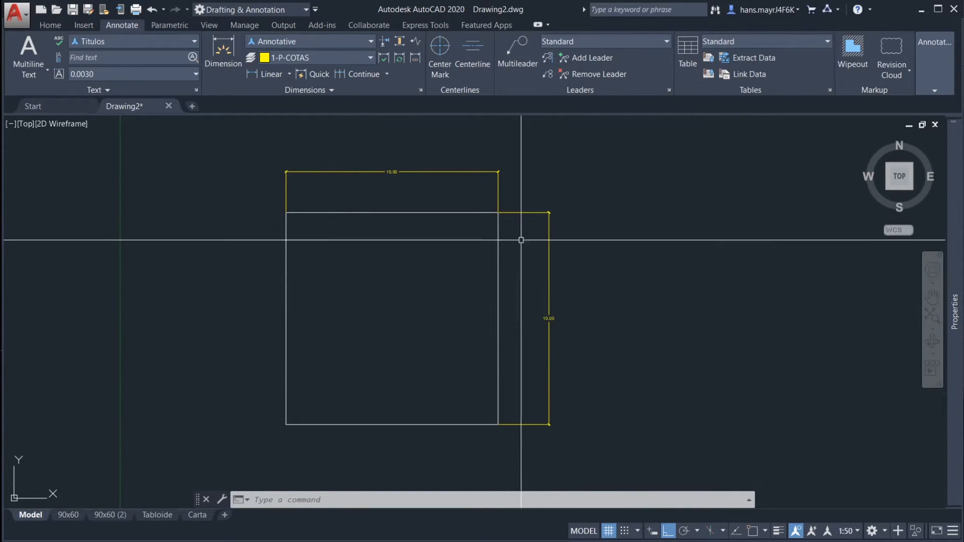
pyautogui.click(853, 533)
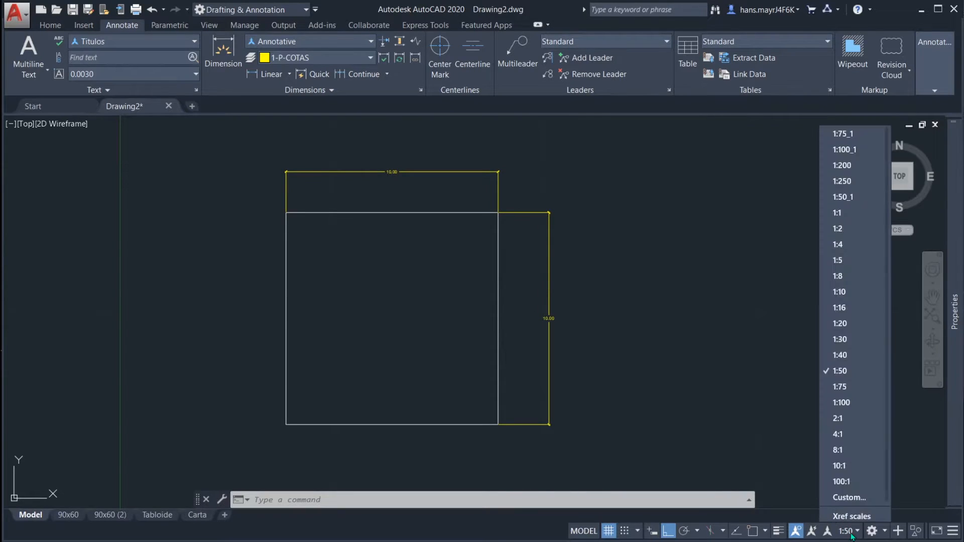
pyautogui.click(842, 383)
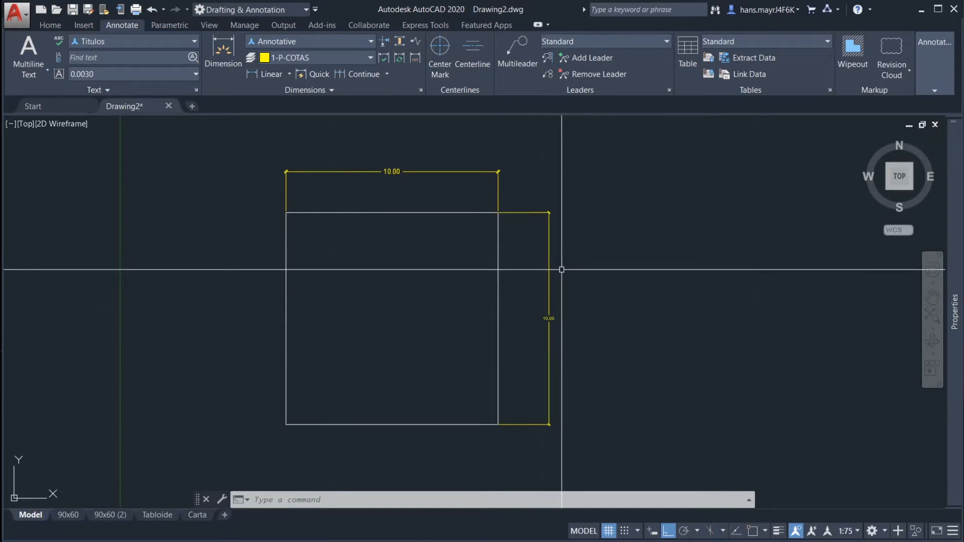
pyautogui.moveTo(570, 269); pyautogui.dragTo(592, 263, button='middle')
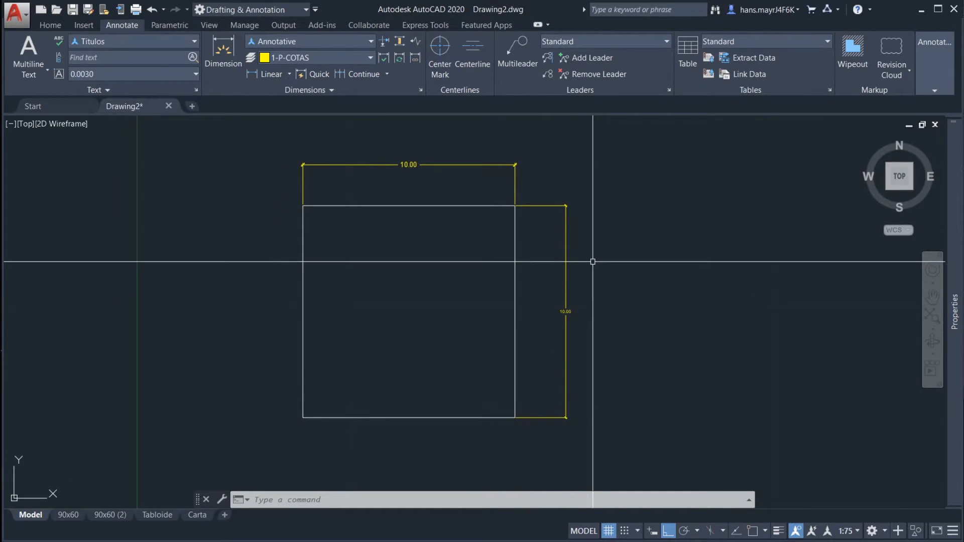
# Step: Add the 1:75 and 1:100 annotation scales to the vertical dimension beside the square
pyautogui.click(565, 263)
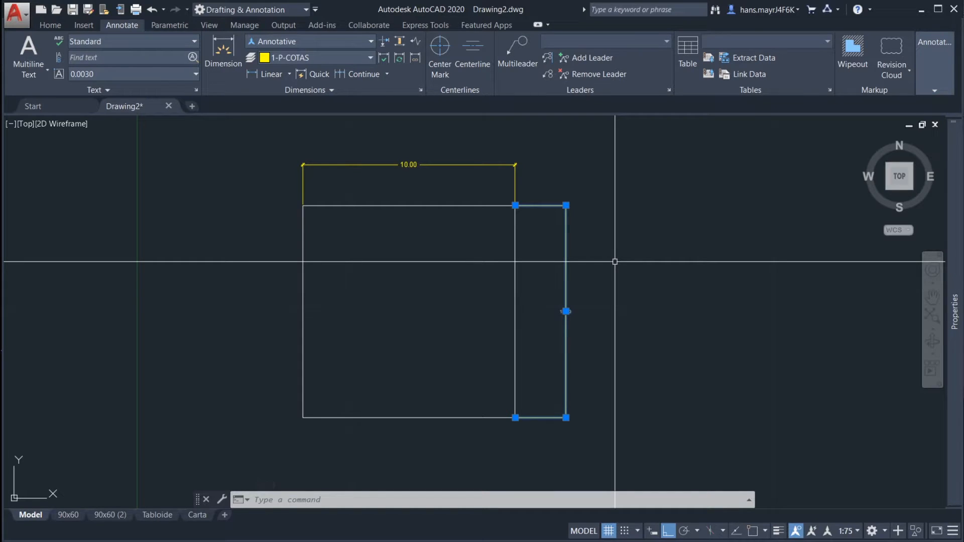
pyautogui.press('Escape')
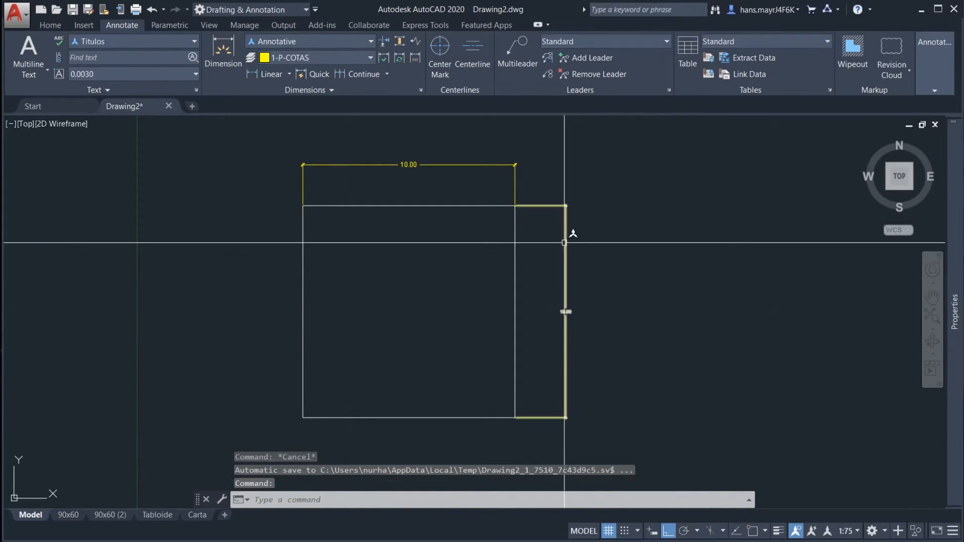
pyautogui.click(566, 239)
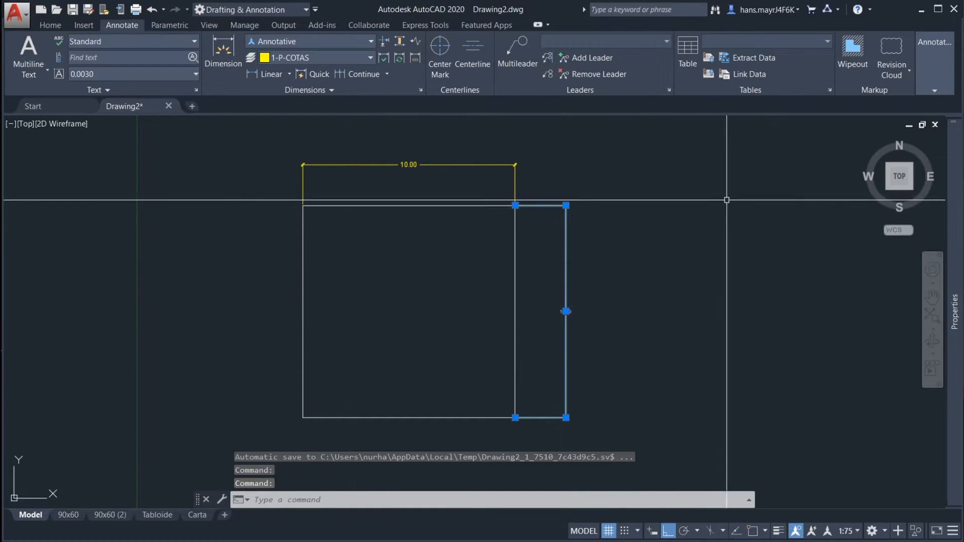
pyautogui.moveTo(934, 90)
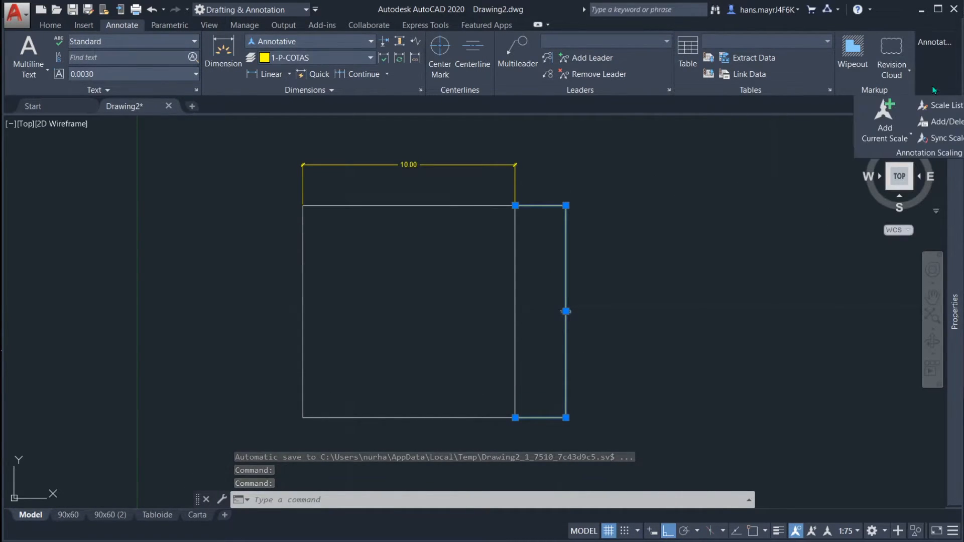
pyautogui.click(944, 122)
pyautogui.click(777, 242)
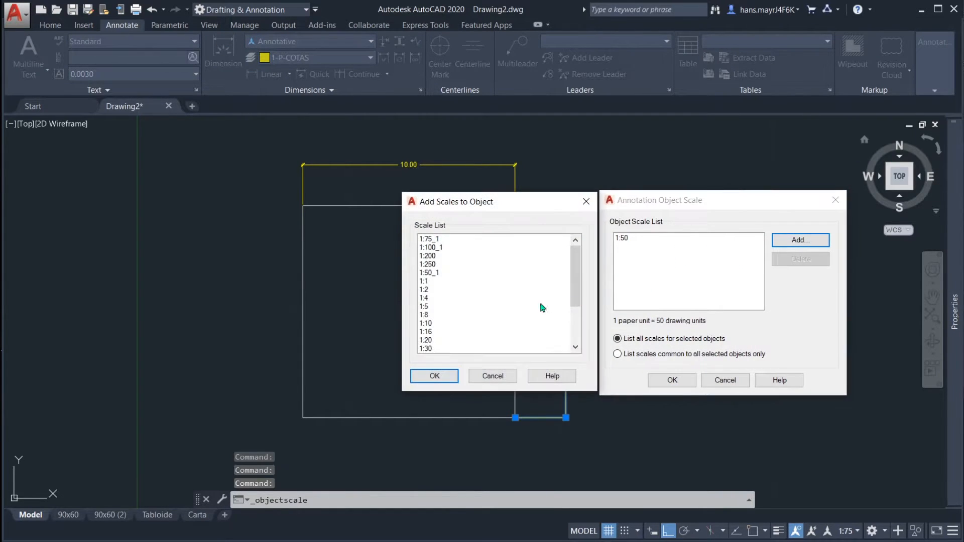
pyautogui.moveTo(577, 274); pyautogui.dragTo(576, 308)
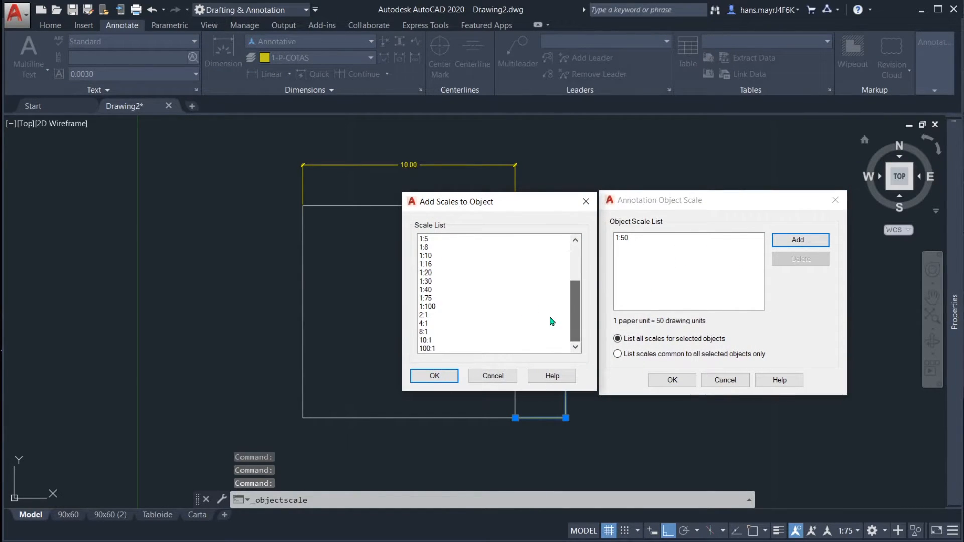
pyautogui.click(434, 298)
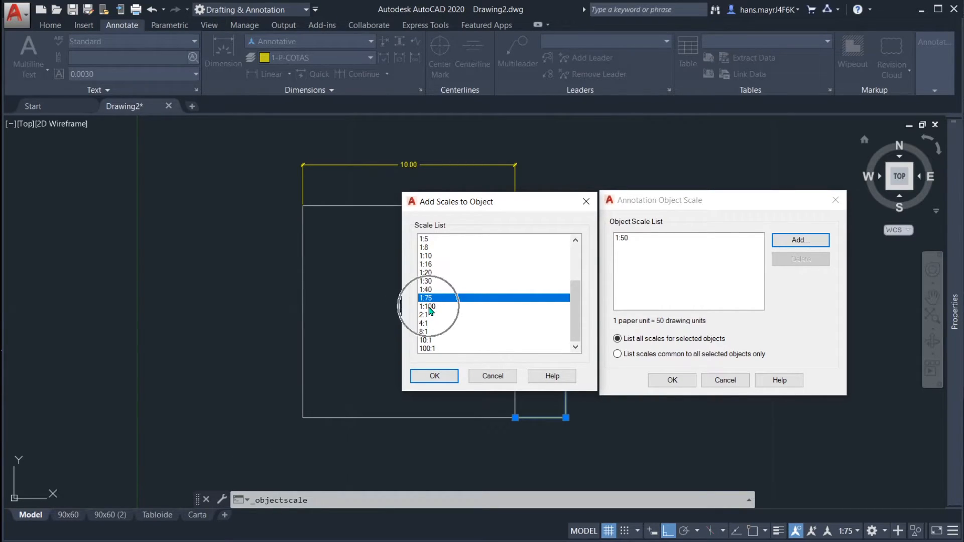
pyautogui.keyDown('ctrl'); pyautogui.click(430, 307); pyautogui.keyUp('ctrl')
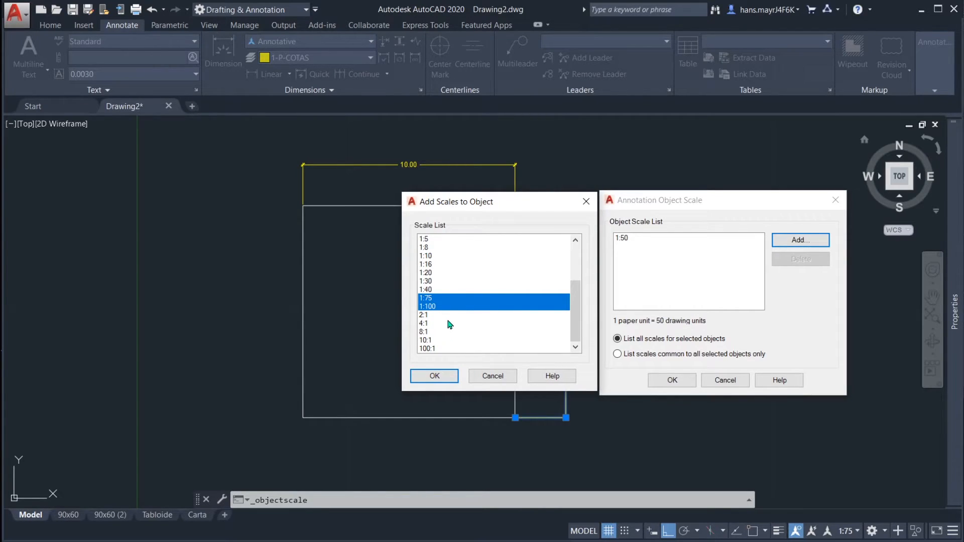
pyautogui.click(435, 376)
pyautogui.click(672, 380)
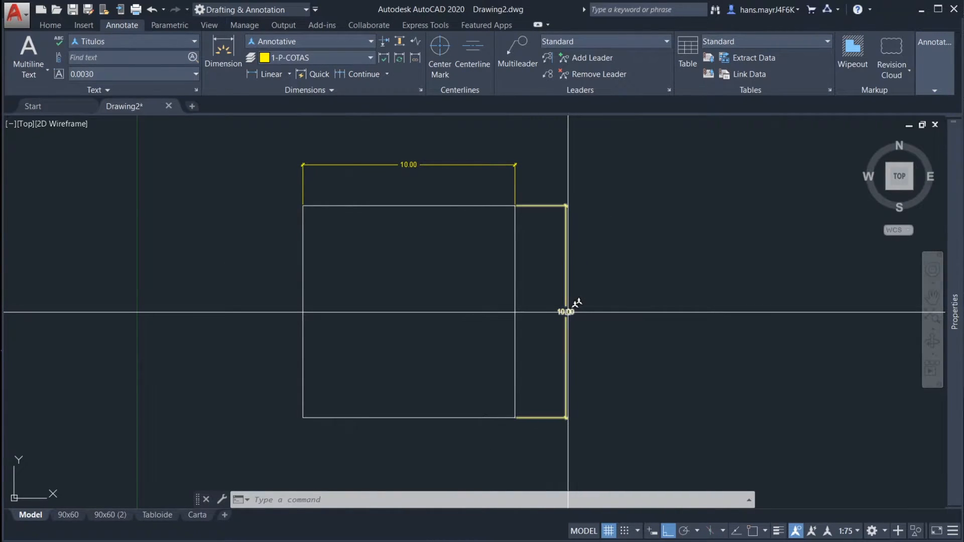
# Step: Examine the vertical dimension's text representations at its assigned annotation scales up close, with the dimension selected
pyautogui.moveTo(568, 313)
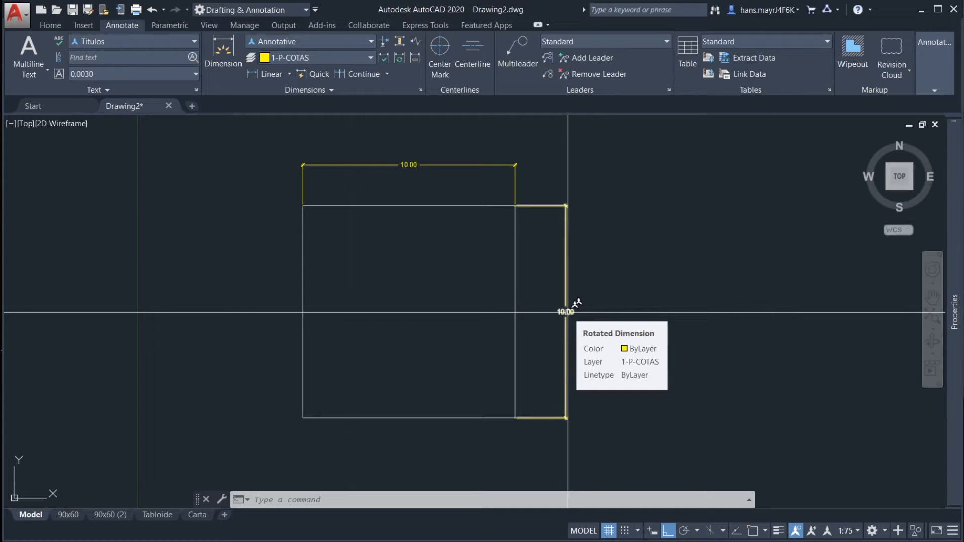
pyautogui.moveTo(621, 301); pyautogui.dragTo(628, 301, button='middle')
pyautogui.scroll(2, 559, 328)
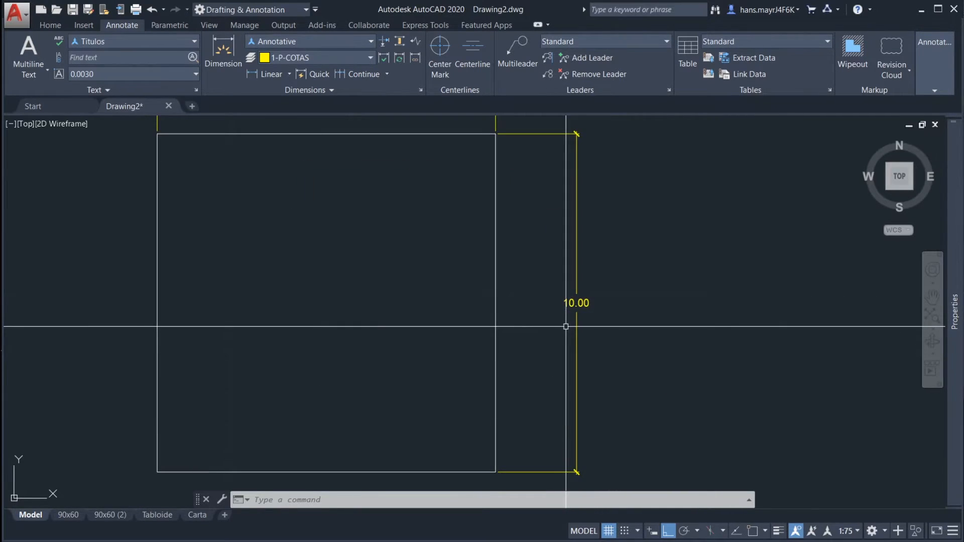
pyautogui.click(578, 303)
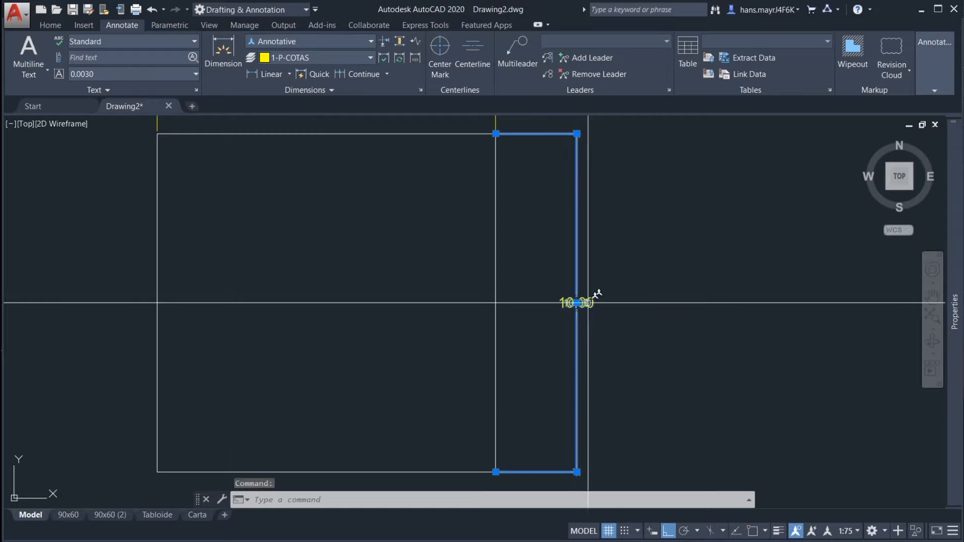
pyautogui.scroll(6, 582, 301)
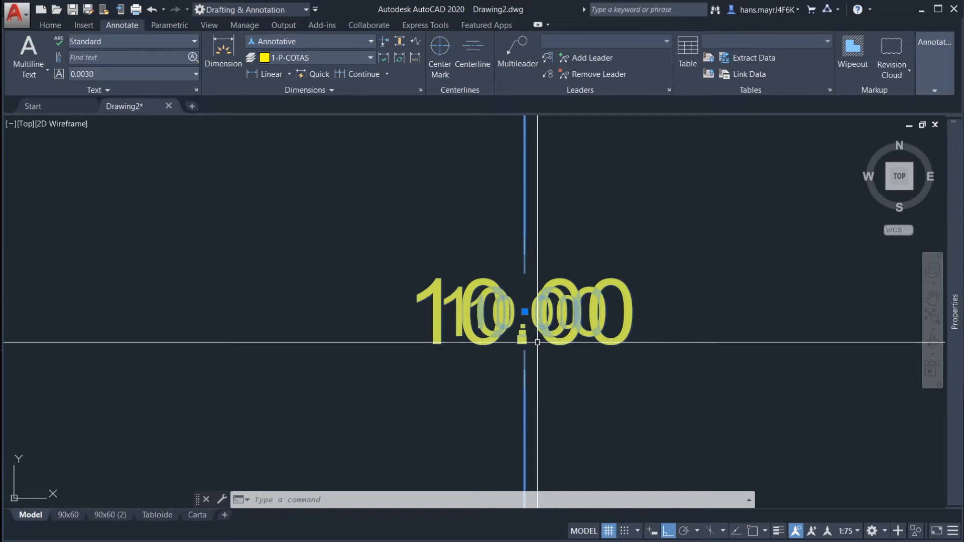
pyautogui.scroll(-2, 537, 342)
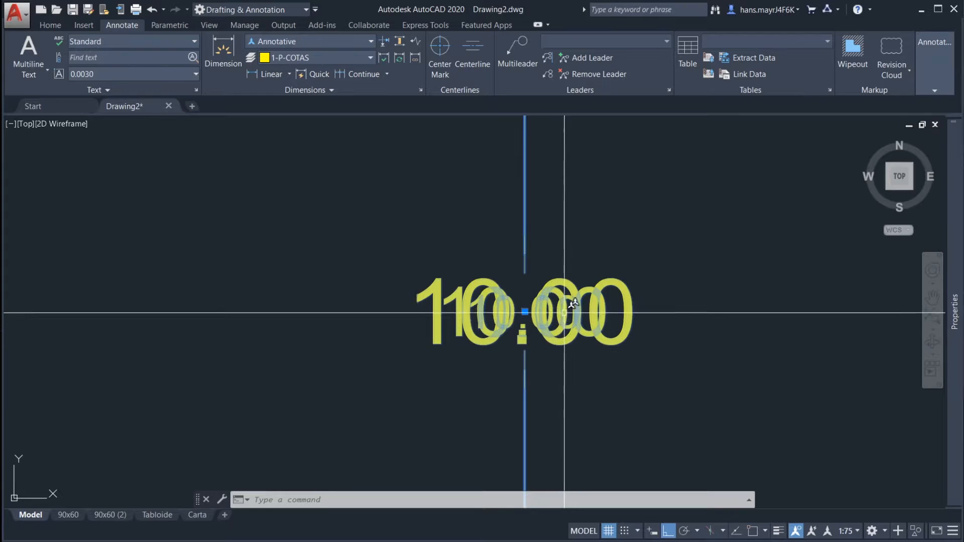
pyautogui.scroll(-3, 597, 324)
pyautogui.press('Escape')
pyautogui.scroll(-5, 601, 326)
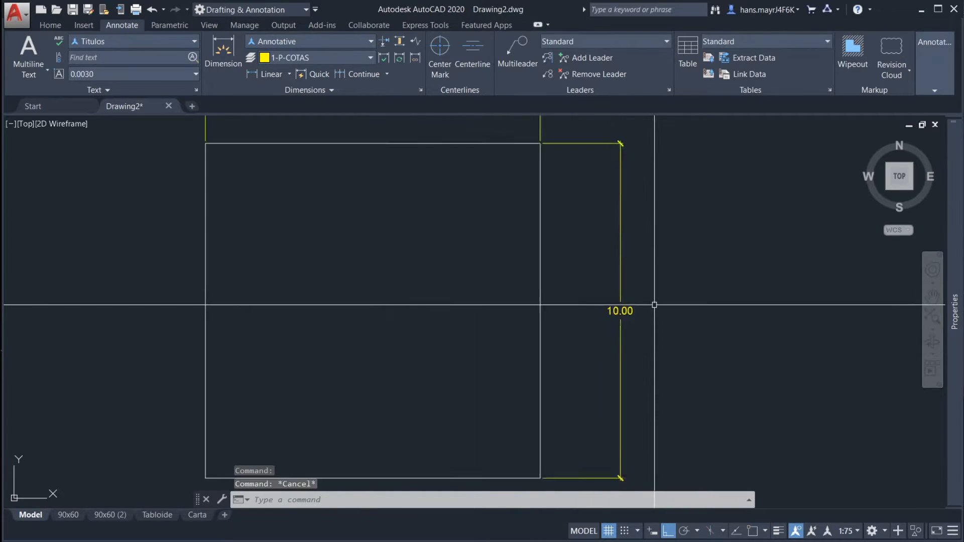
# Step: Set the model space annotation scale to 1:50 and examine both dimensions of the square
pyautogui.click(849, 531)
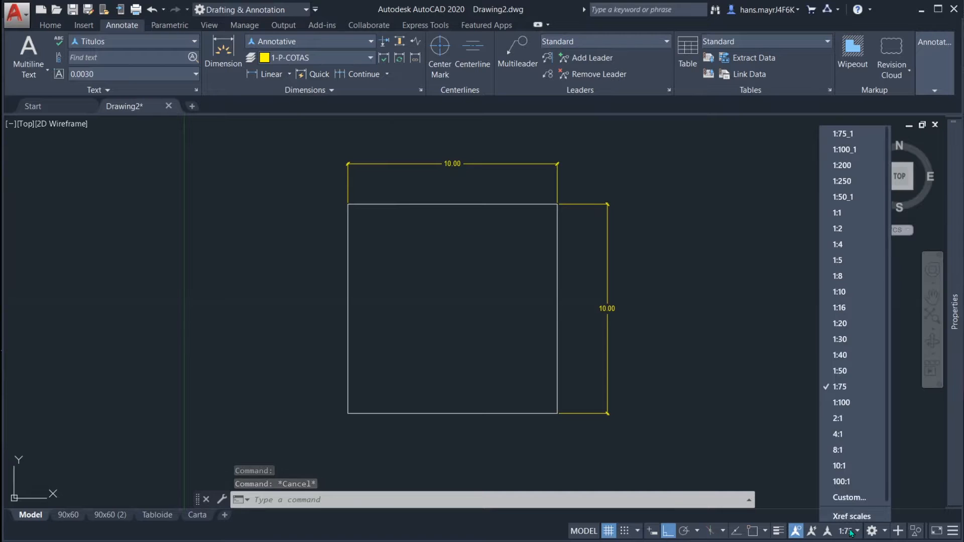
pyautogui.click(851, 370)
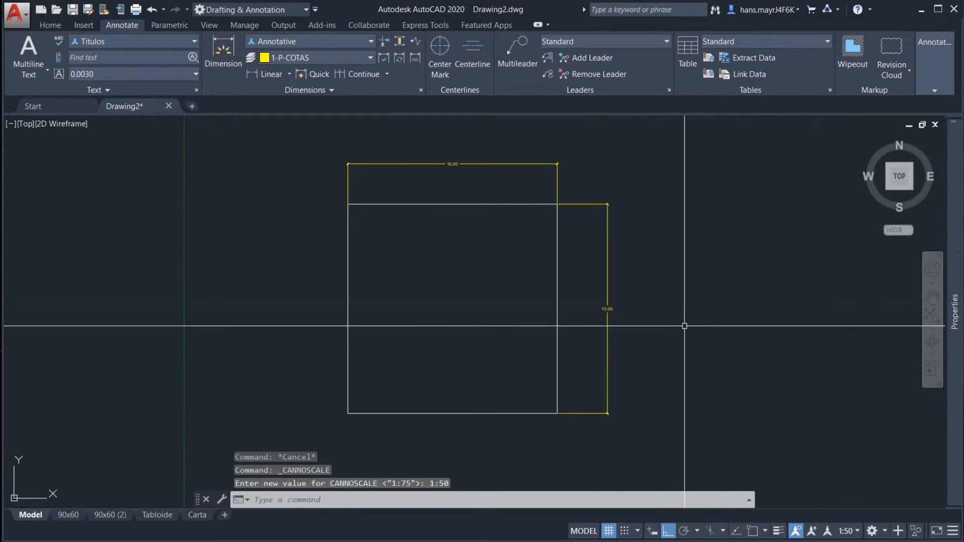
pyautogui.moveTo(608, 286); pyautogui.dragTo(585, 280, button='middle')
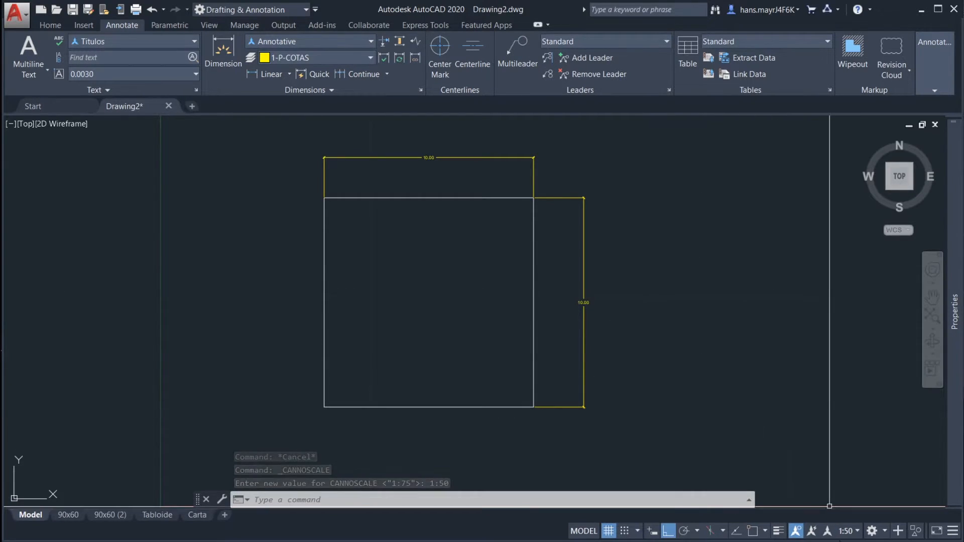
# Step: Open the 90x60 layout and shrink the large viewport from two opposite corners to frame the dimensioned square
pyautogui.moveTo(64, 516)
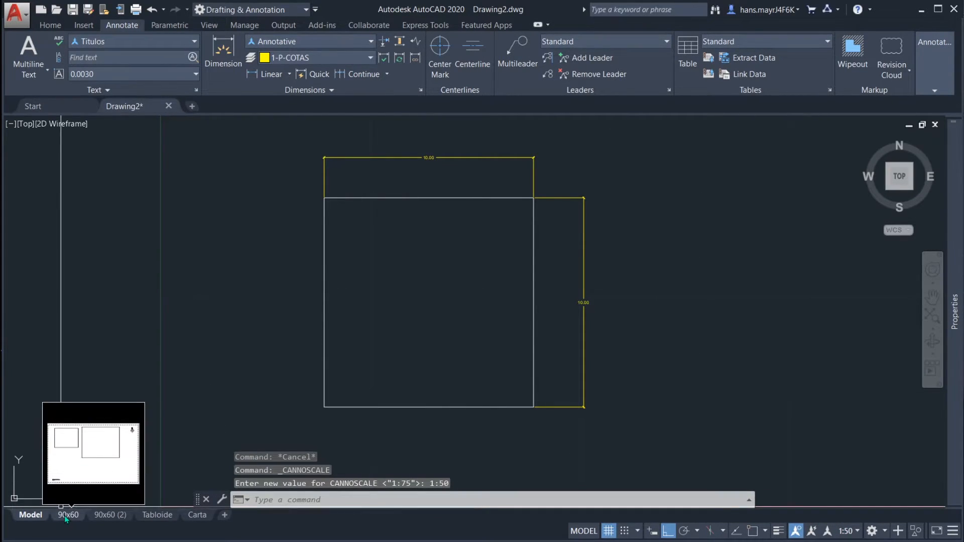
pyautogui.click(66, 515)
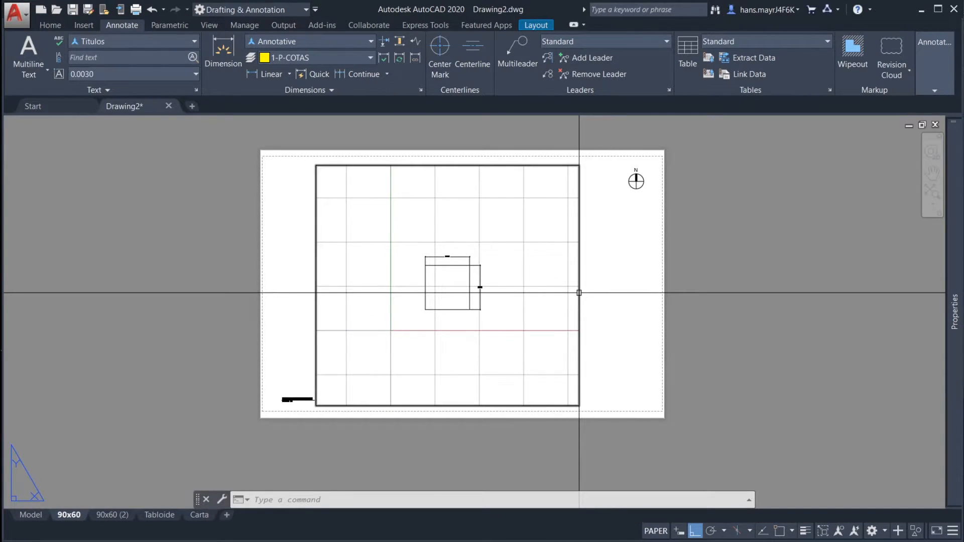
pyautogui.click(579, 293)
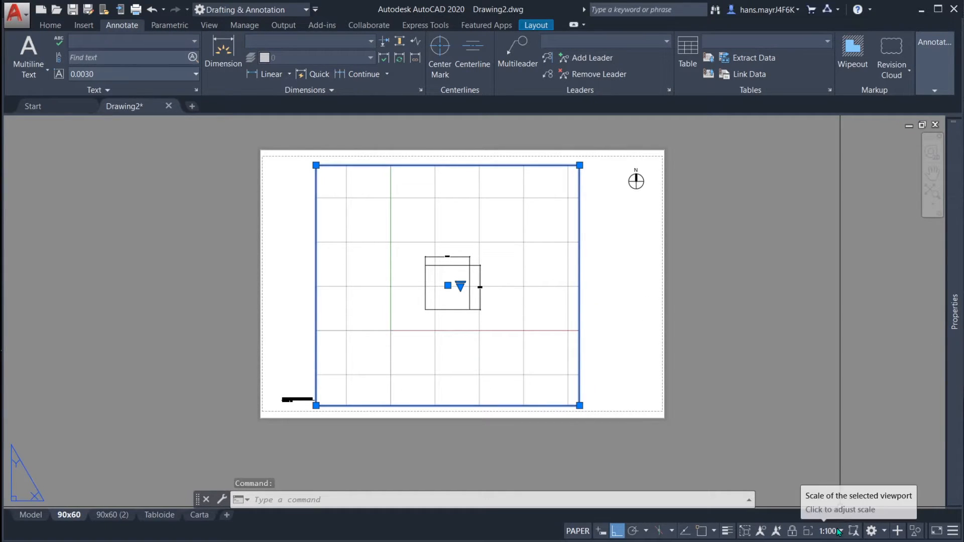
pyautogui.moveTo(603, 284); pyautogui.dragTo(654, 304, button='middle')
pyautogui.click(631, 426)
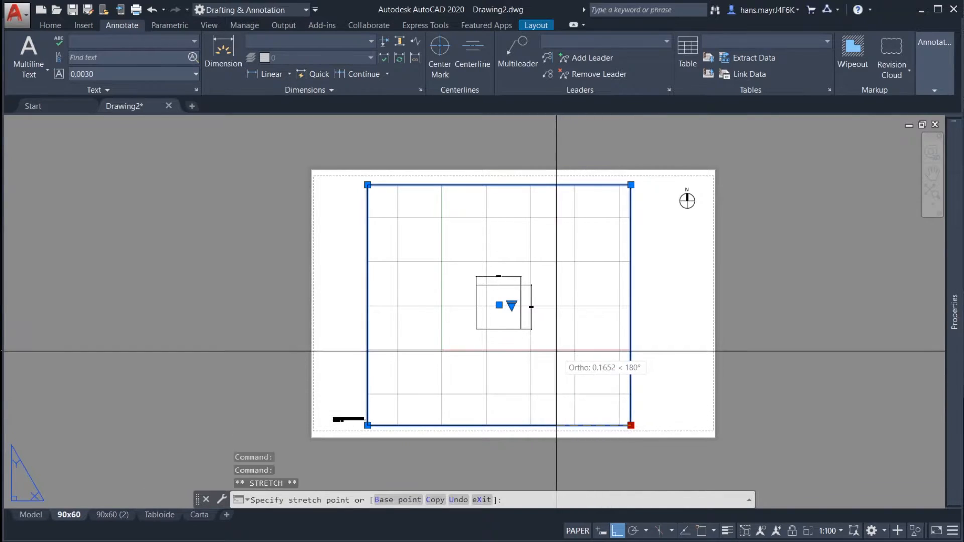
pyautogui.press('F8')
pyautogui.click(552, 353)
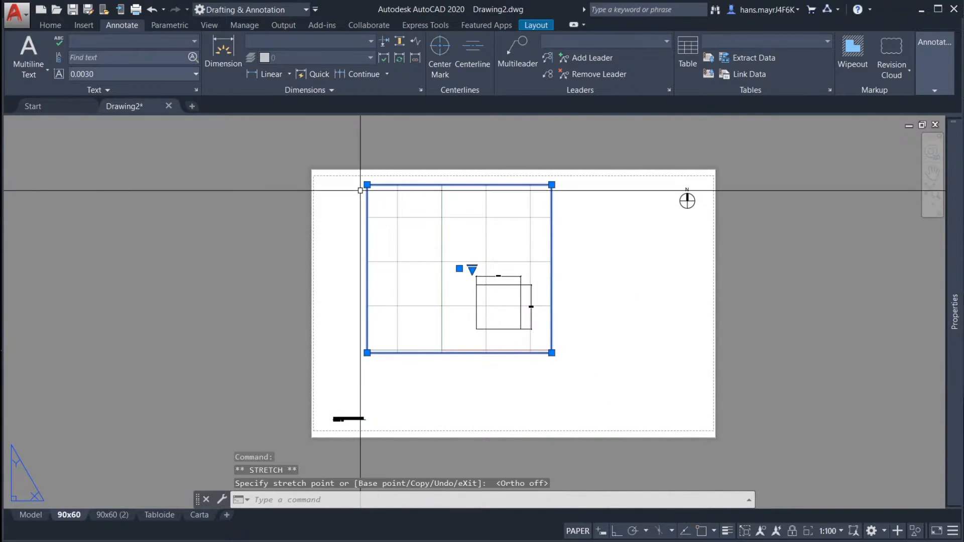
pyautogui.click(367, 185)
pyautogui.click(440, 264)
pyautogui.press('Escape')
pyautogui.press('Escape')
# Step: Move the shrunken viewport to the upper-left corner of the sheet
pyautogui.moveTo(557, 364); pyautogui.dragTo(562, 347, button='middle')
pyautogui.write('m')
pyautogui.press('Return')
pyautogui.click(544, 356)
pyautogui.click(517, 308)
pyautogui.press('Return')
pyautogui.click(636, 389)
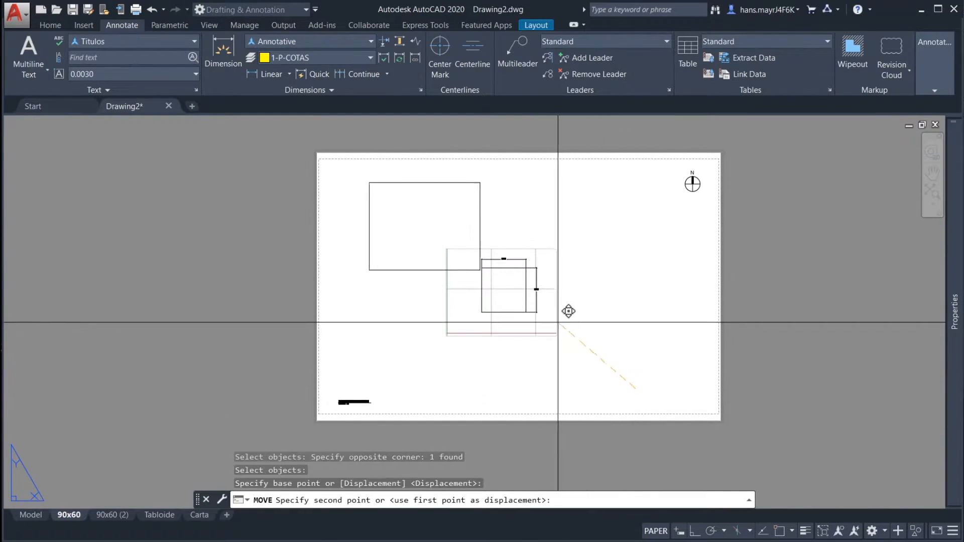
pyautogui.click(515, 304)
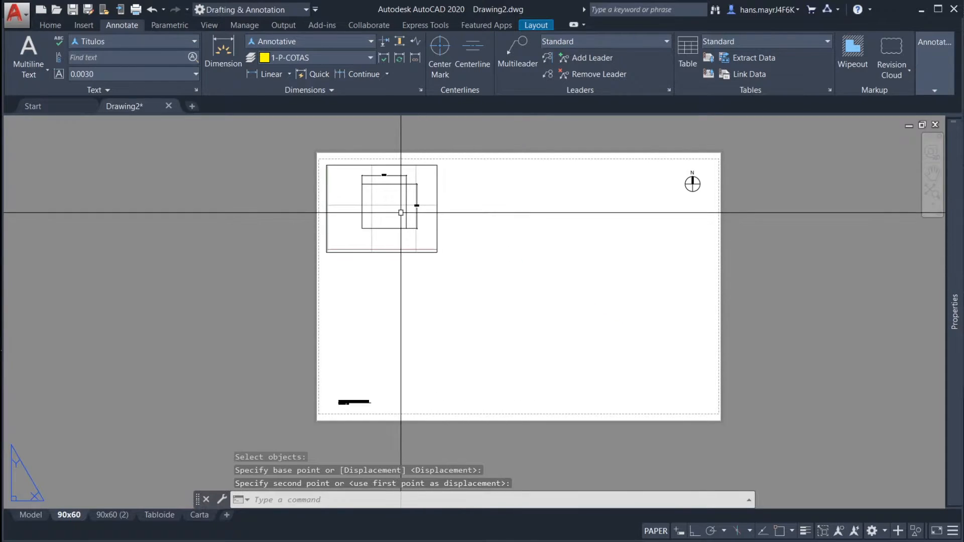
# Step: Copy the viewport to the free area of the sheet just right of the original
pyautogui.write('co')
pyautogui.press('Return')
pyautogui.click(420, 282)
pyautogui.click(409, 245)
pyautogui.press('Return')
pyautogui.click(395, 304)
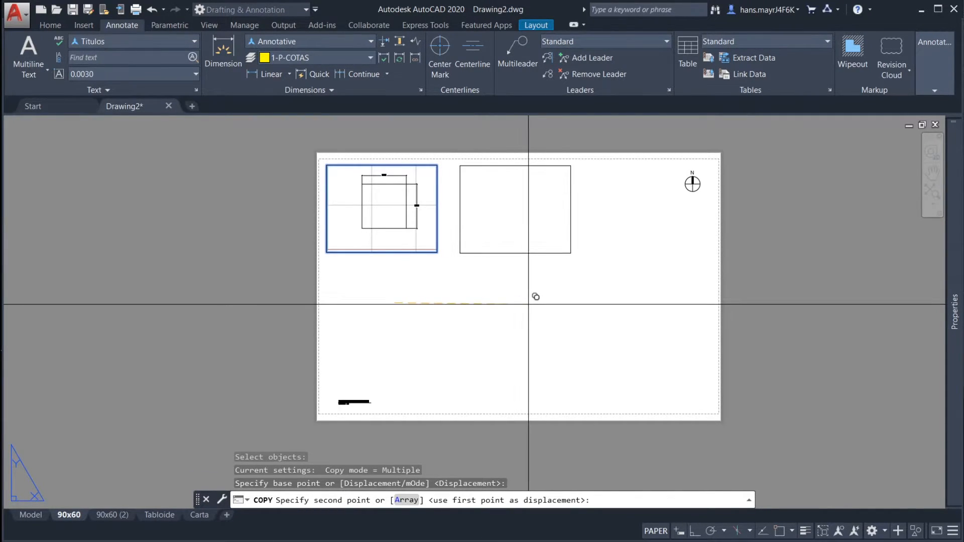
pyautogui.click(571, 254)
pyautogui.press('Escape')
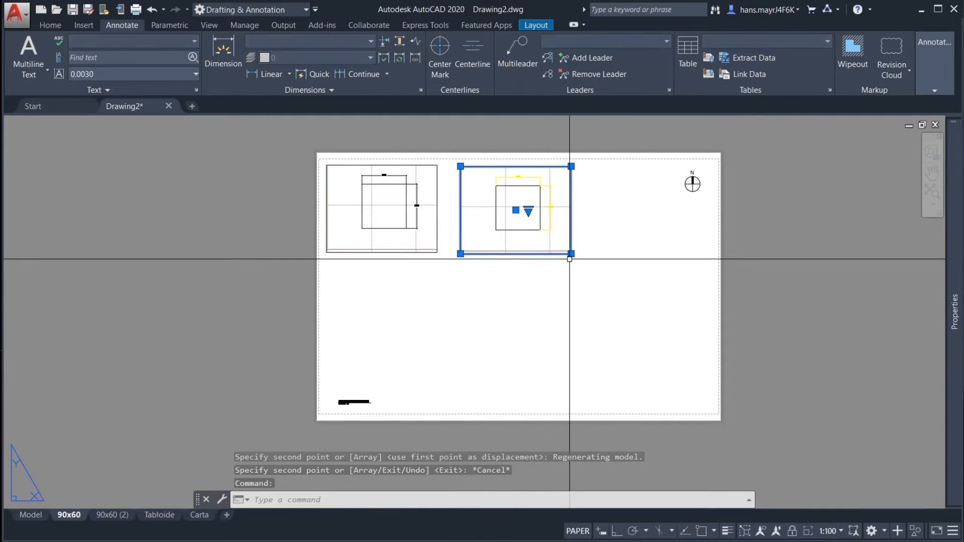
# Step: Enlarge the copied viewport from its lower-right corner and set its scale to 1:50
pyautogui.click(572, 253)
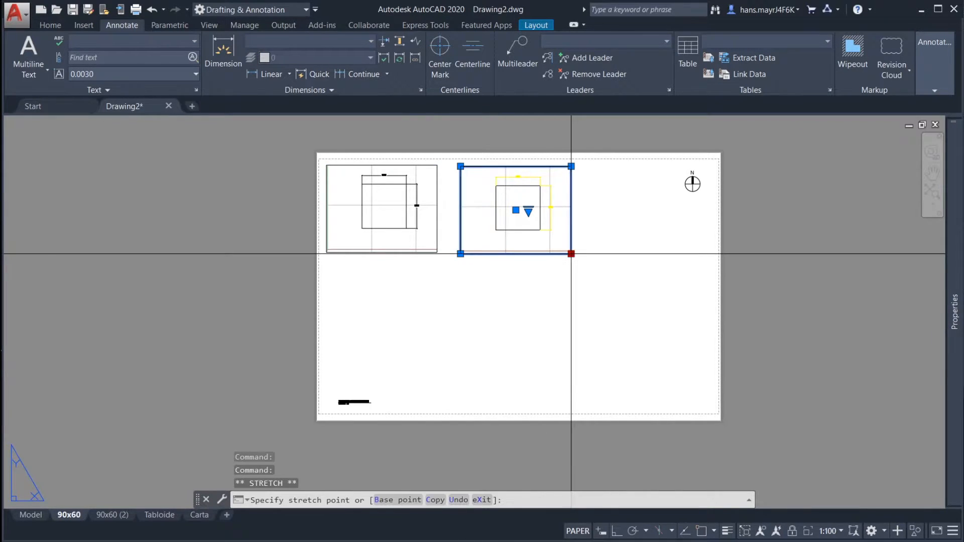
pyautogui.click(838, 533)
pyautogui.click(822, 391)
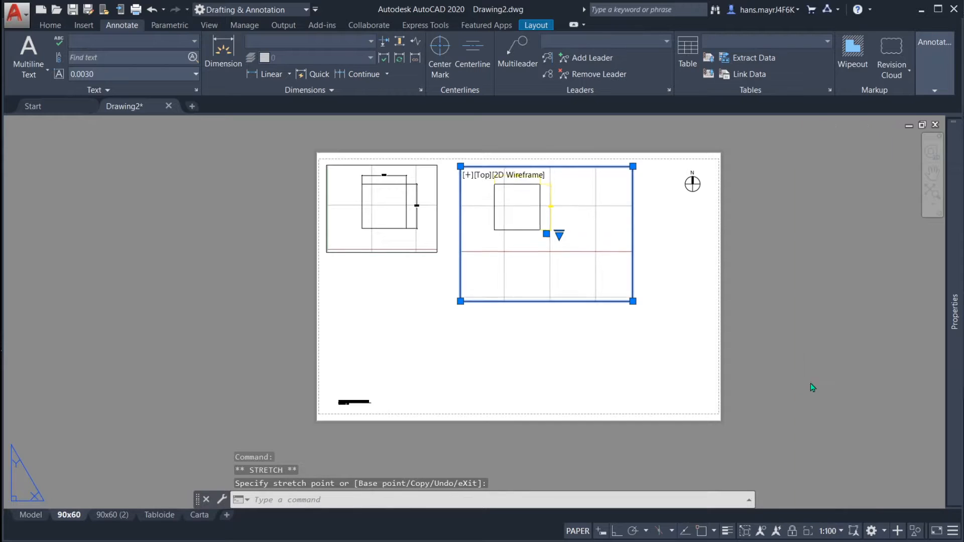
pyautogui.press('Escape')
# Step: Recentre the dimensioned square inside the enlarged viewport and return to paper space
pyautogui.doubleClick(522, 257)
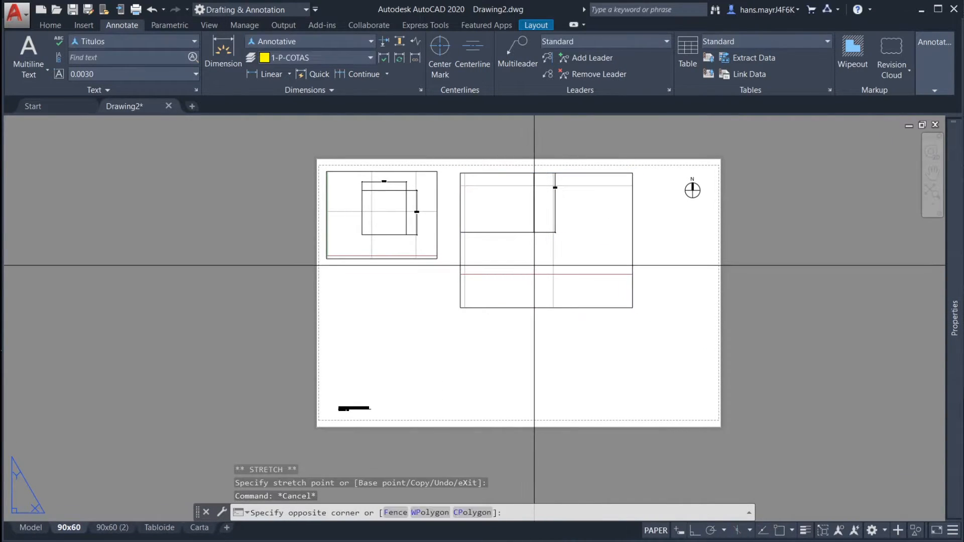
pyautogui.moveTo(530, 266)
pyautogui.mouseDown(button='middle')
pyautogui.moveTo(564, 305)
pyautogui.moveTo(574, 298)
pyautogui.mouseUp(button='middle')
pyautogui.doubleClick(695, 307)
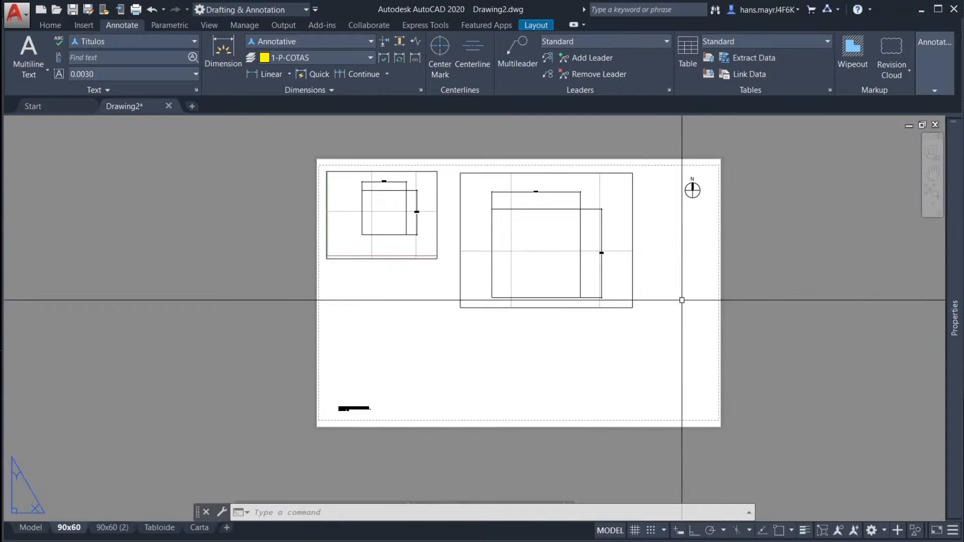
# Step: Check the scale assigned to each of the two viewports
pyautogui.click(632, 278)
pyautogui.press('Escape')
pyautogui.click(436, 251)
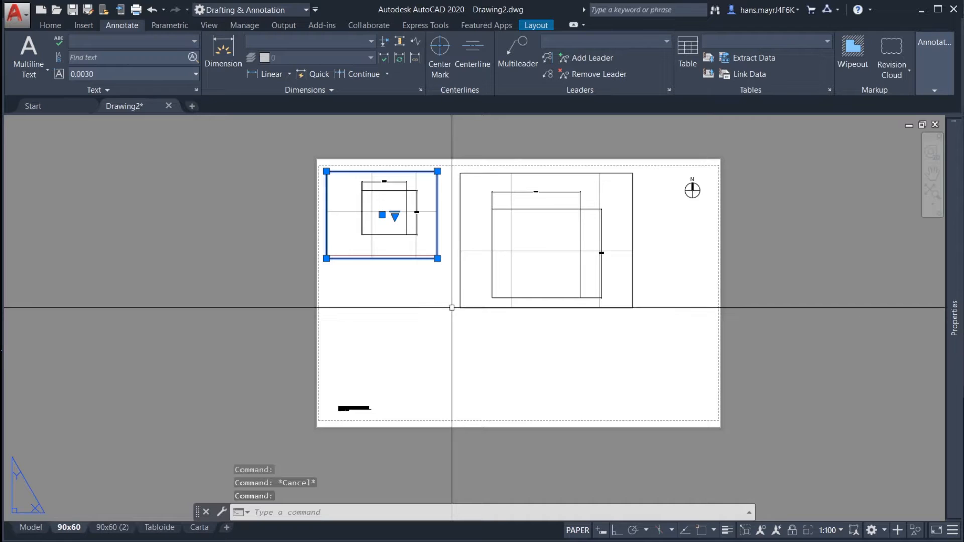
pyautogui.press('Escape')
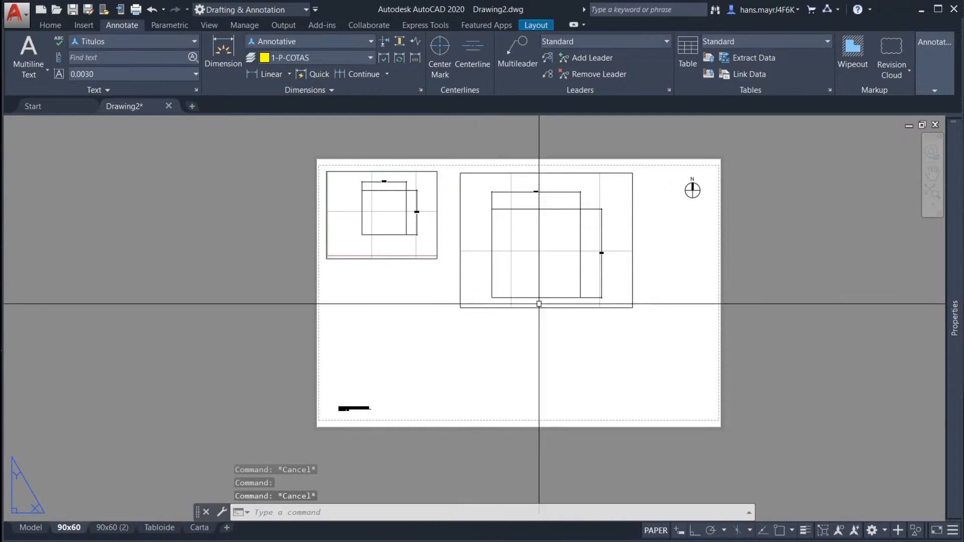
# Step: Compare the dimension text size and the square's size between the 1:100 and 1:50 viewports
pyautogui.scroll(4, 441, 211)
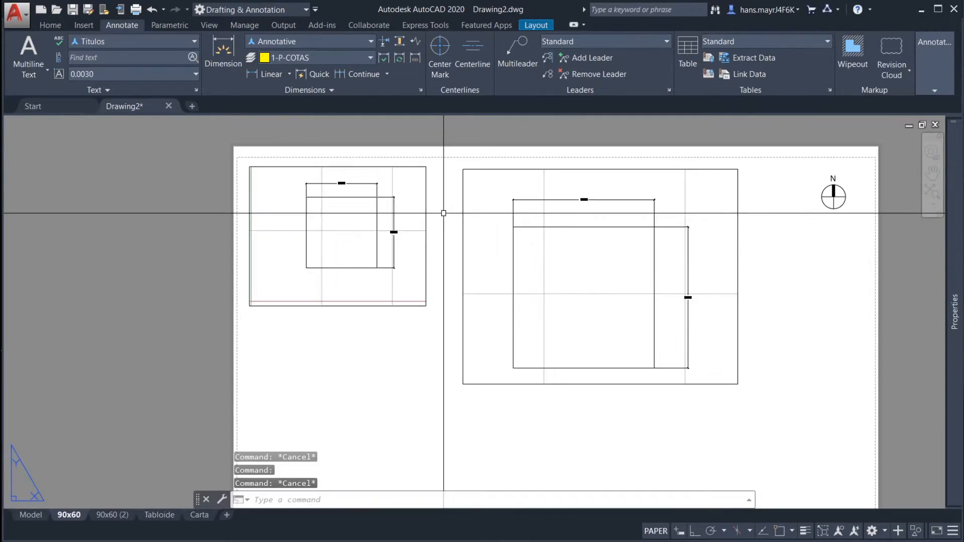
pyautogui.scroll(2, 432, 196)
pyautogui.moveTo(463, 256); pyautogui.dragTo(388, 256, button='middle')
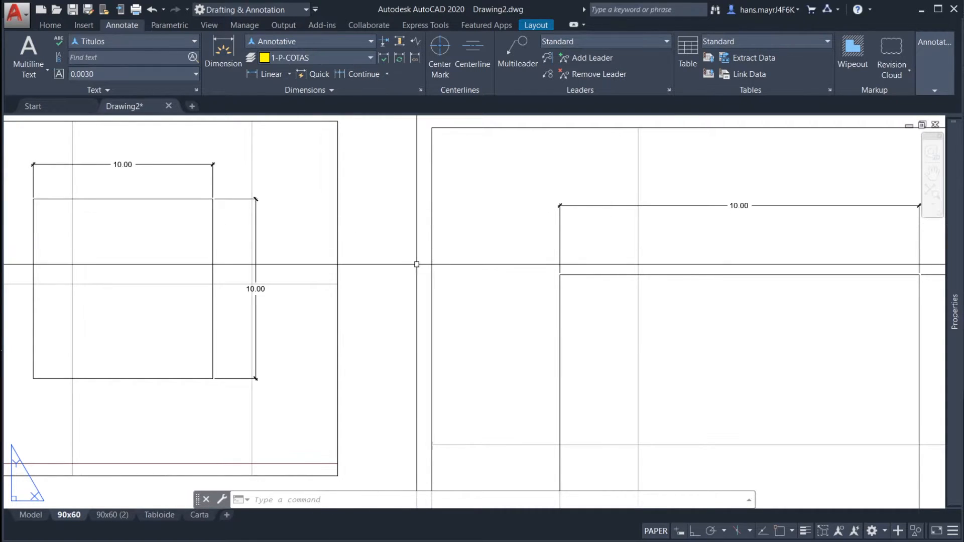
pyautogui.scroll(-2, 586, 230)
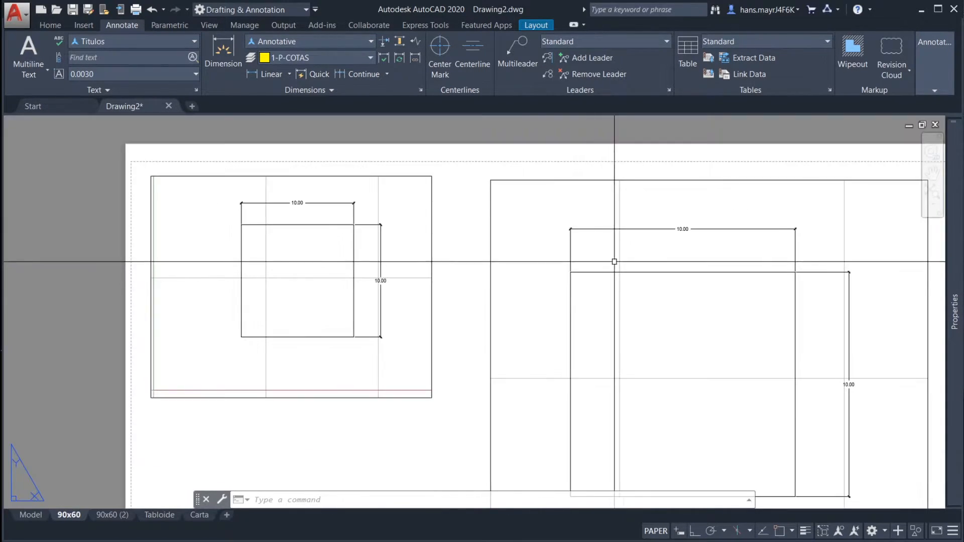
pyautogui.scroll(2, 521, 258)
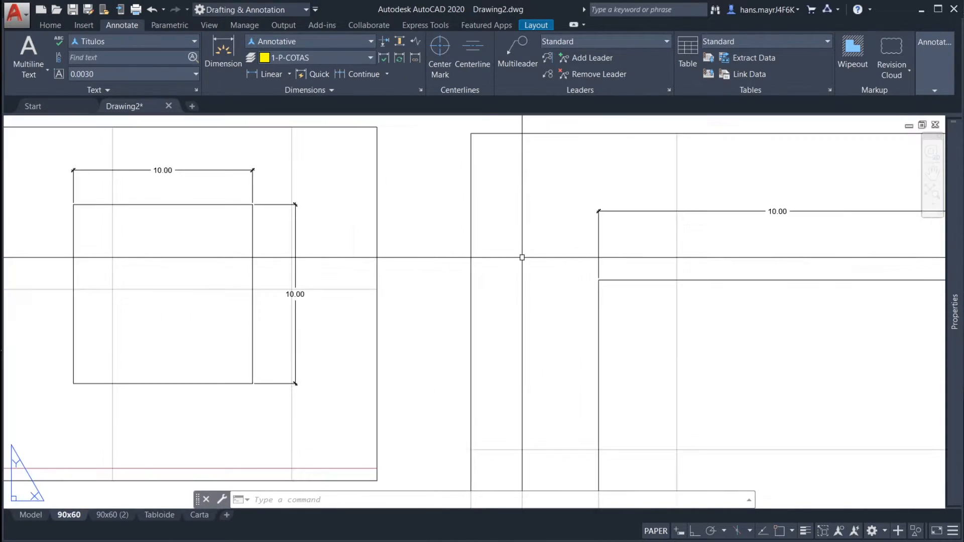
pyautogui.click(470, 220)
pyautogui.scroll(-4, 455, 220)
pyautogui.press('Escape')
pyautogui.press('Escape')
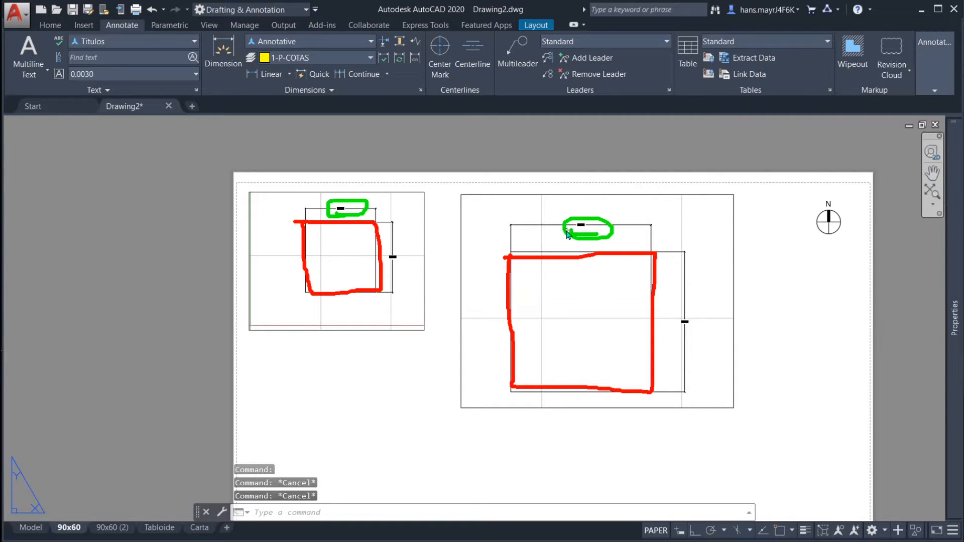
pyautogui.press('Escape')
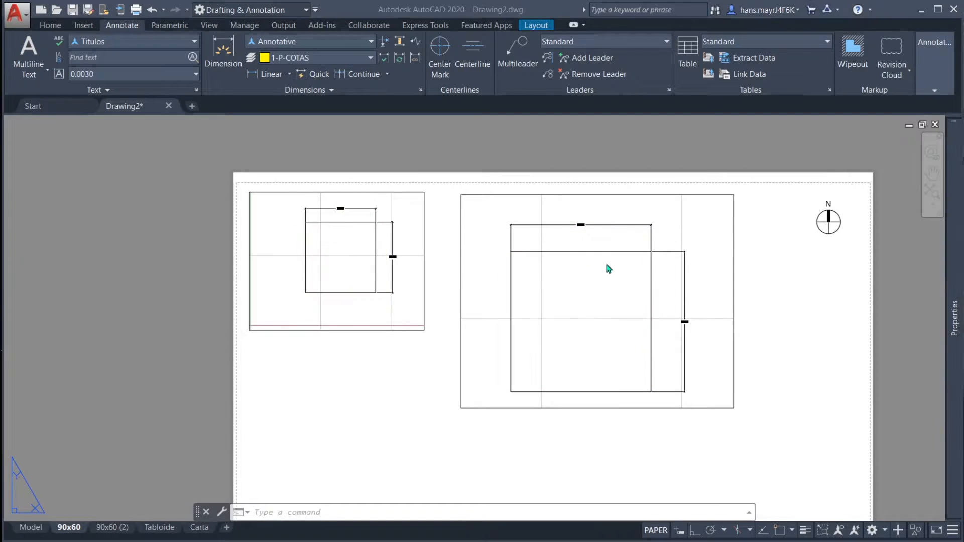
# Step: Measure the text height of the horizontal dimension in the 1:50 viewport, with Ortho on
pyautogui.scroll(15, 586, 225)
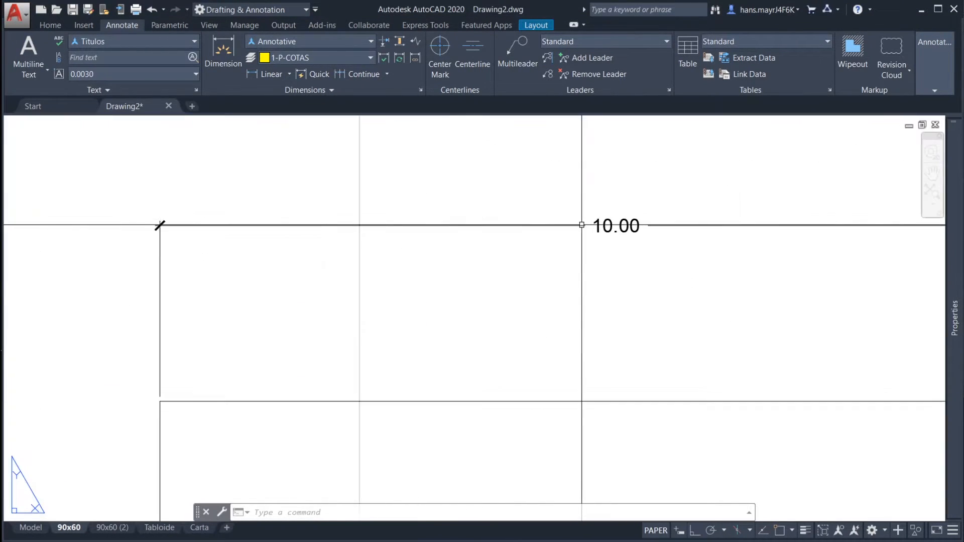
pyautogui.write('di')
pyautogui.press('Return')
pyautogui.scroll(3, 587, 241)
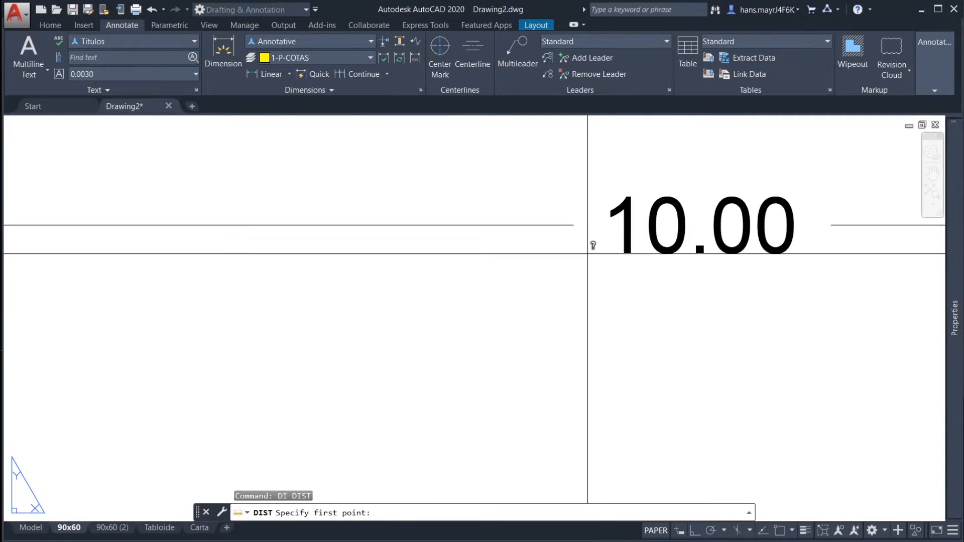
pyautogui.moveTo(594, 247); pyautogui.dragTo(572, 296, button='middle')
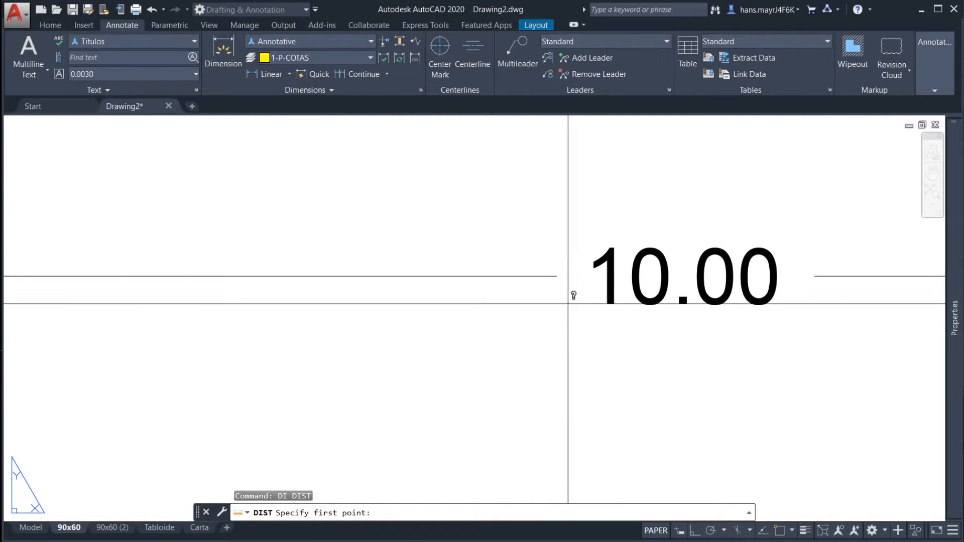
pyautogui.click(567, 305)
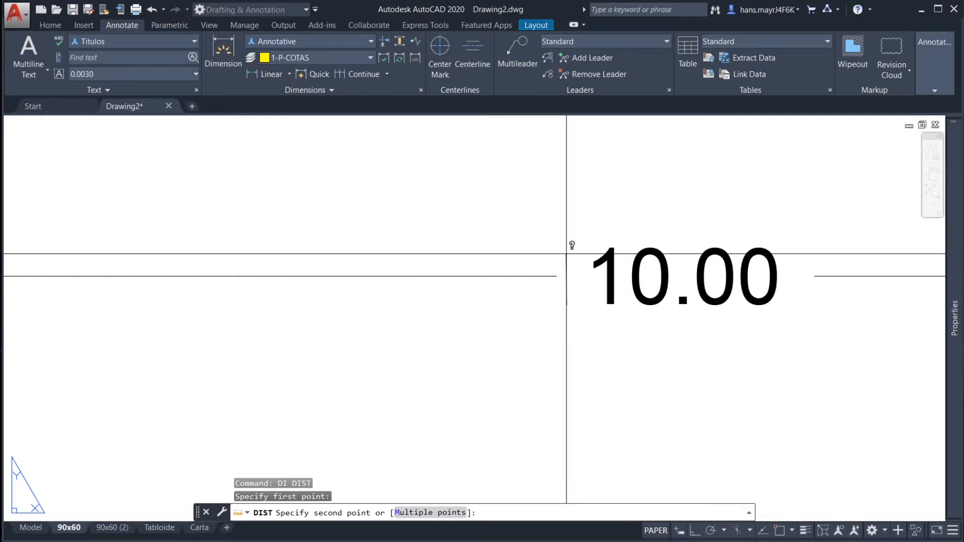
pyautogui.press('F8')
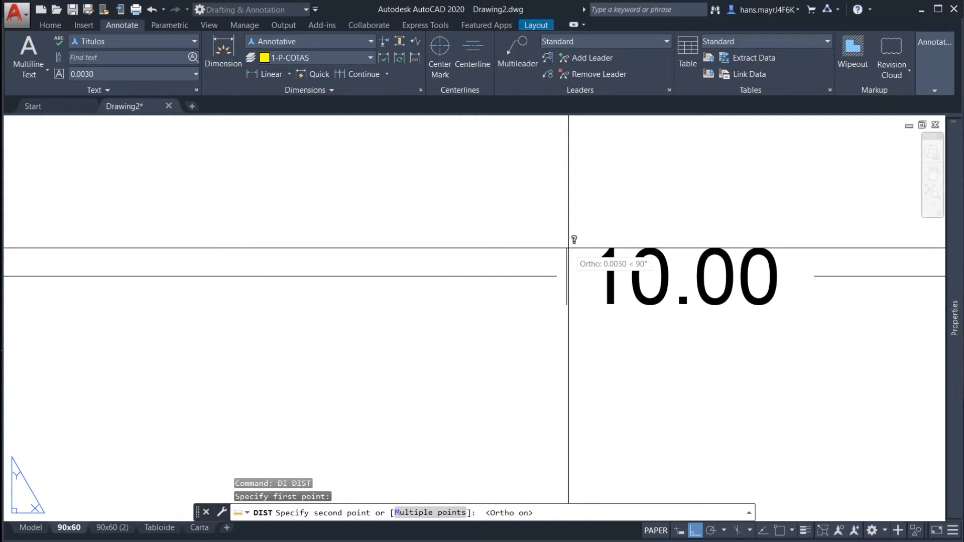
pyautogui.press('Escape')
# Step: Measure the text height of the horizontal dimension in the 1:100 viewport
pyautogui.scroll(-6, 569, 248)
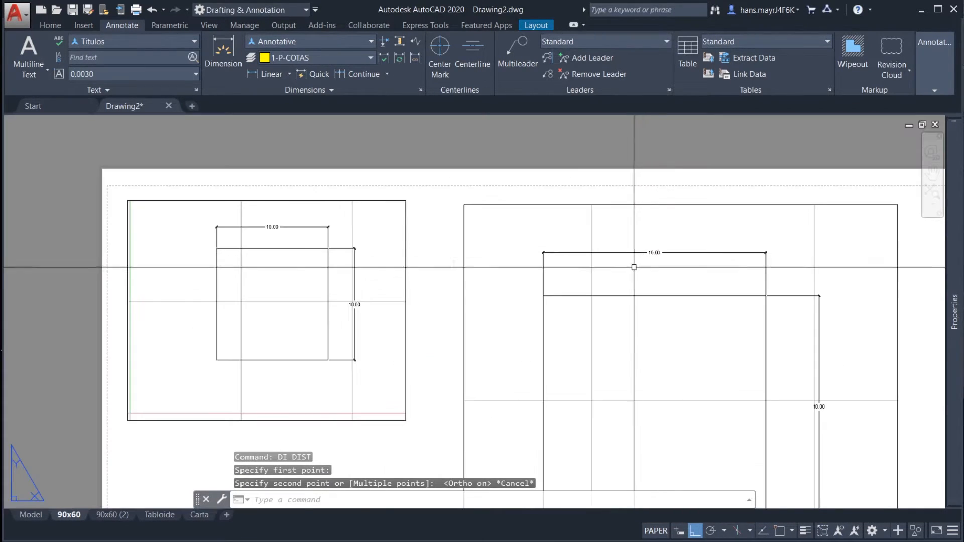
pyautogui.scroll(8, 426, 236)
pyautogui.press('Return')
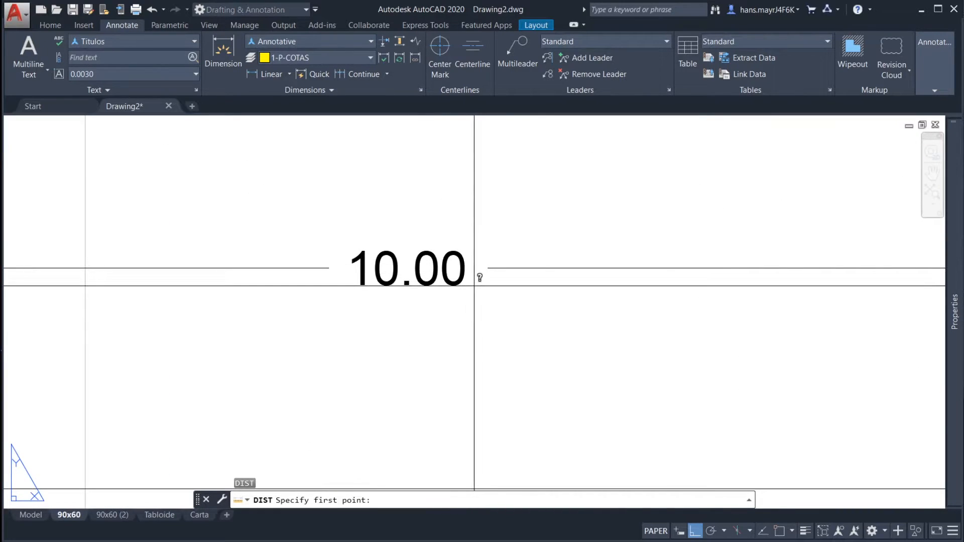
pyautogui.click(476, 261)
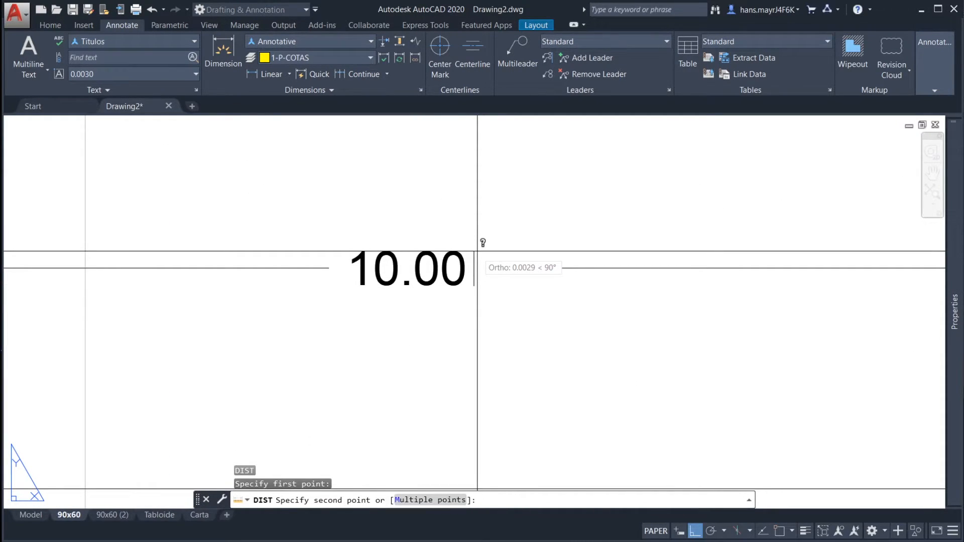
pyautogui.scroll(-8, 477, 250)
pyautogui.press('Escape')
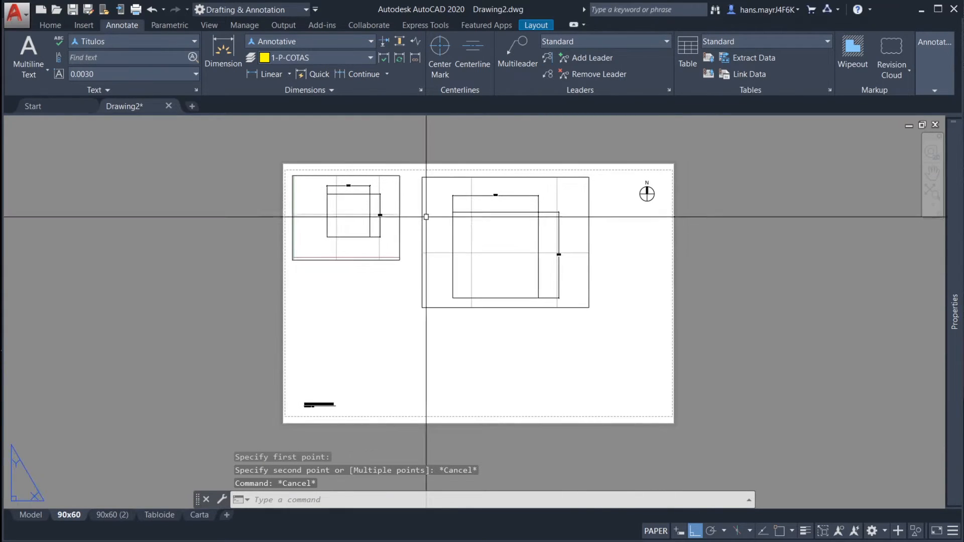
# Step: Set the larger viewport's scale to 1:75 and examine the square's dimensions in it
pyautogui.click(422, 266)
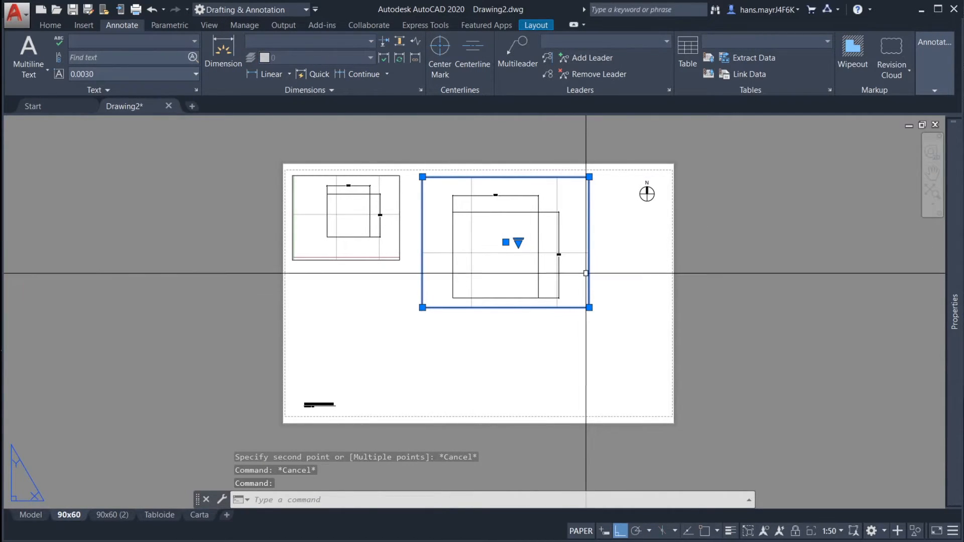
pyautogui.press('Escape')
pyautogui.click(589, 263)
pyautogui.click(831, 531)
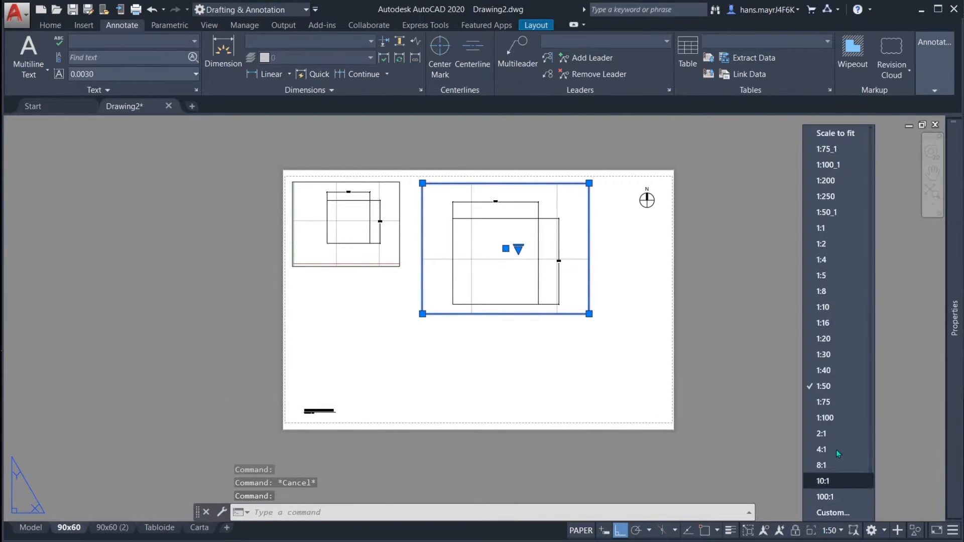
pyautogui.click(834, 403)
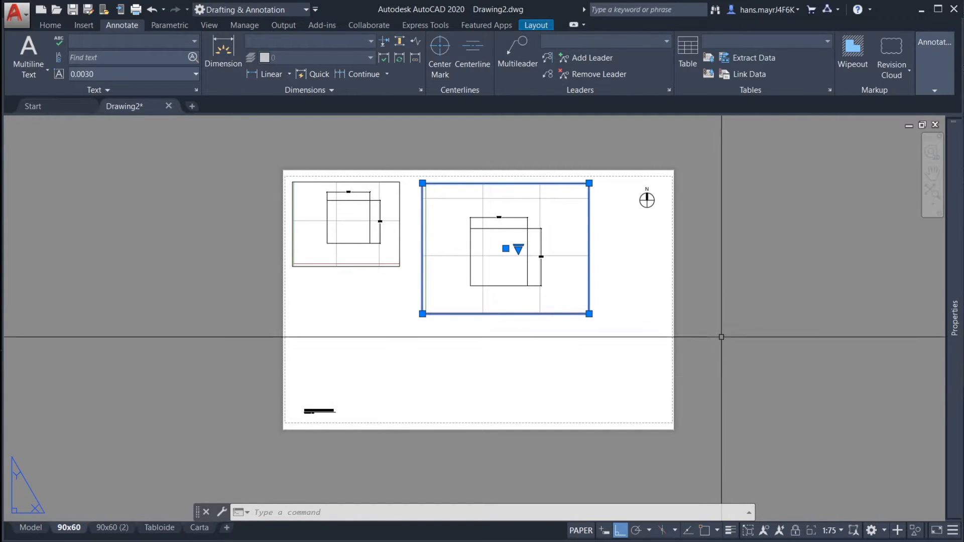
pyautogui.scroll(4, 488, 209)
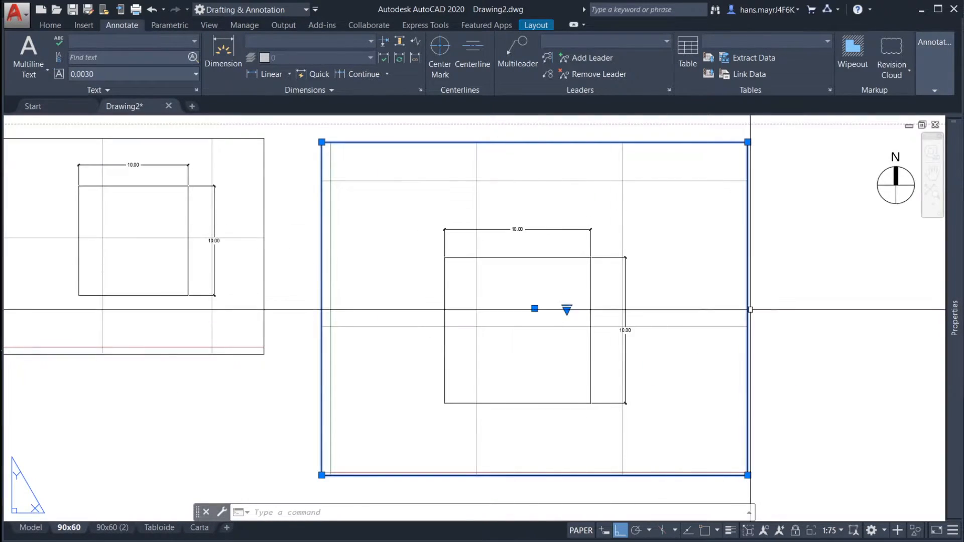
pyautogui.press('Escape')
pyautogui.click(753, 320)
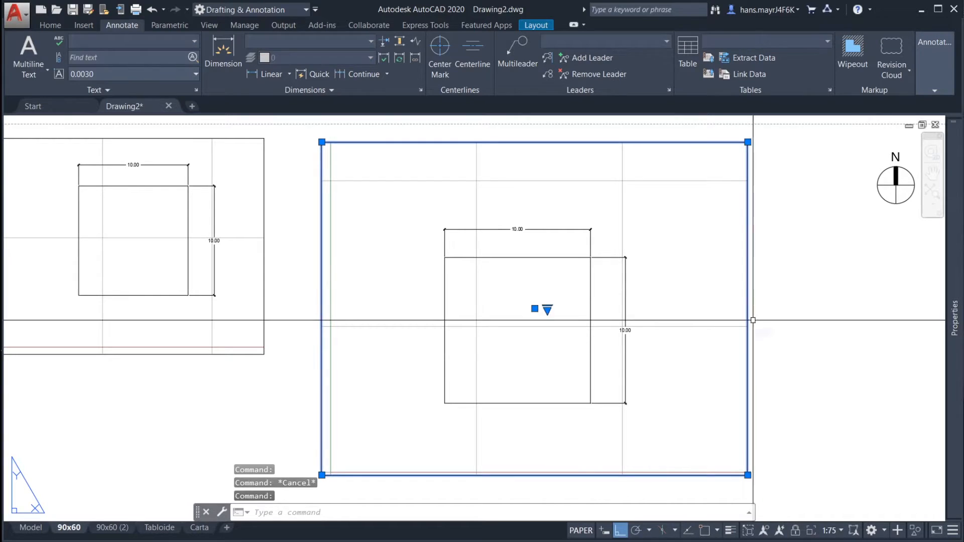
# Step: Set the larger viewport's scale to 1:50 and deselect it
pyautogui.click(832, 531)
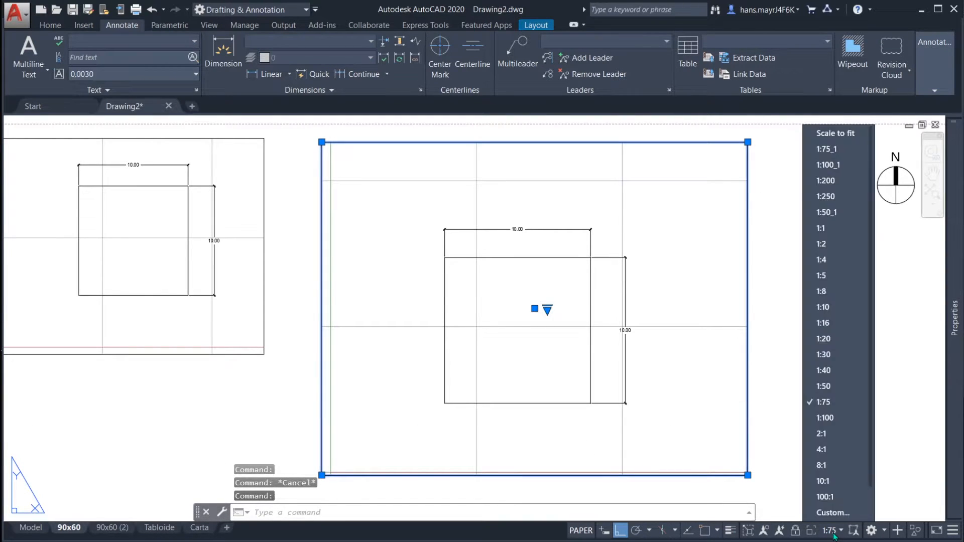
pyautogui.click(825, 387)
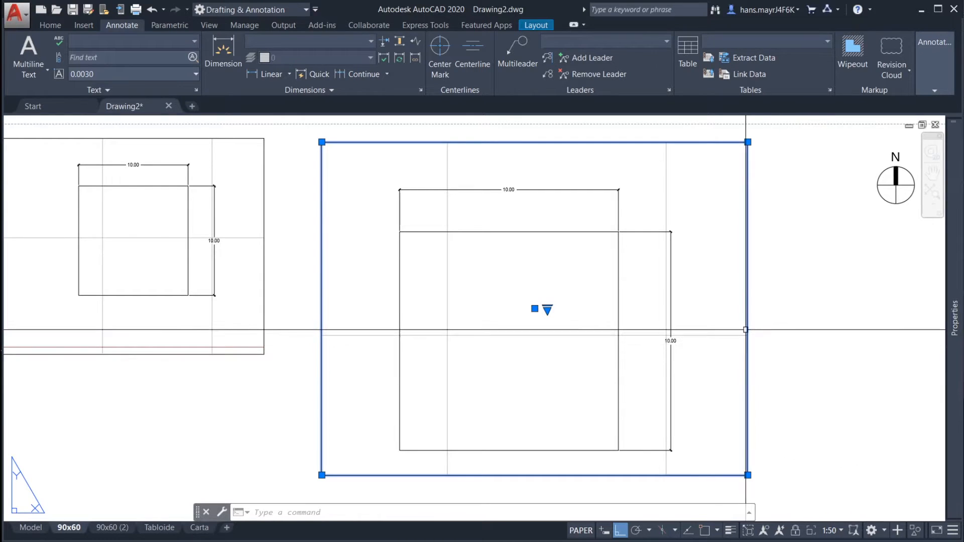
pyautogui.scroll(-2, 793, 352)
pyautogui.moveTo(767, 336); pyautogui.dragTo(710, 286, button='middle')
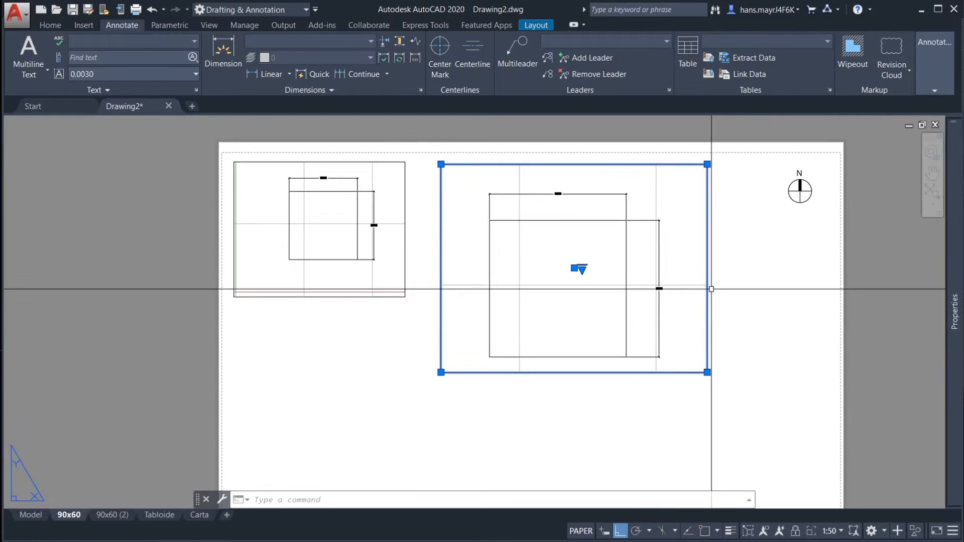
pyautogui.press('Escape')
pyautogui.moveTo(904, 490); pyautogui.dragTo(831, 461, button='middle')
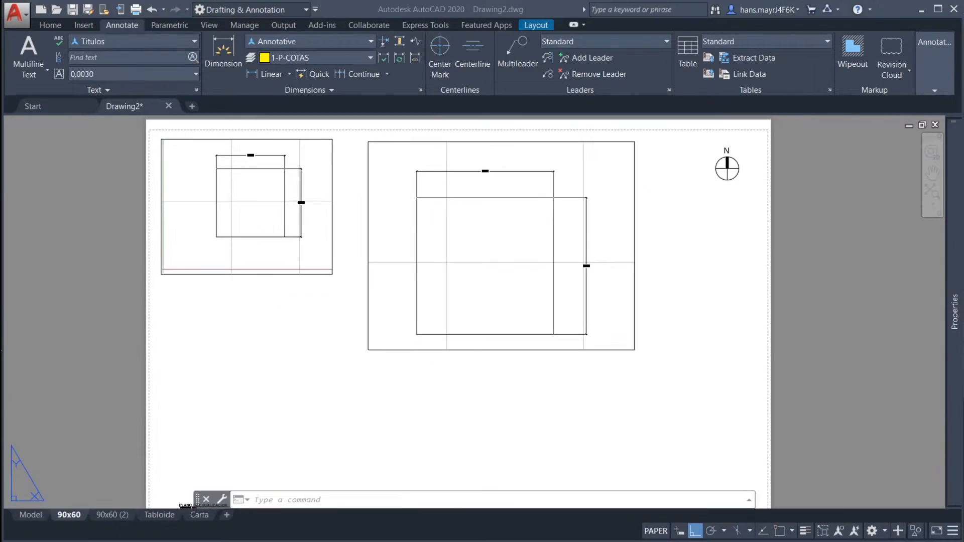
# Step: Try a scale of 1:40 on the larger viewport to check how its dimensions display
pyautogui.click(634, 305)
pyautogui.click(829, 532)
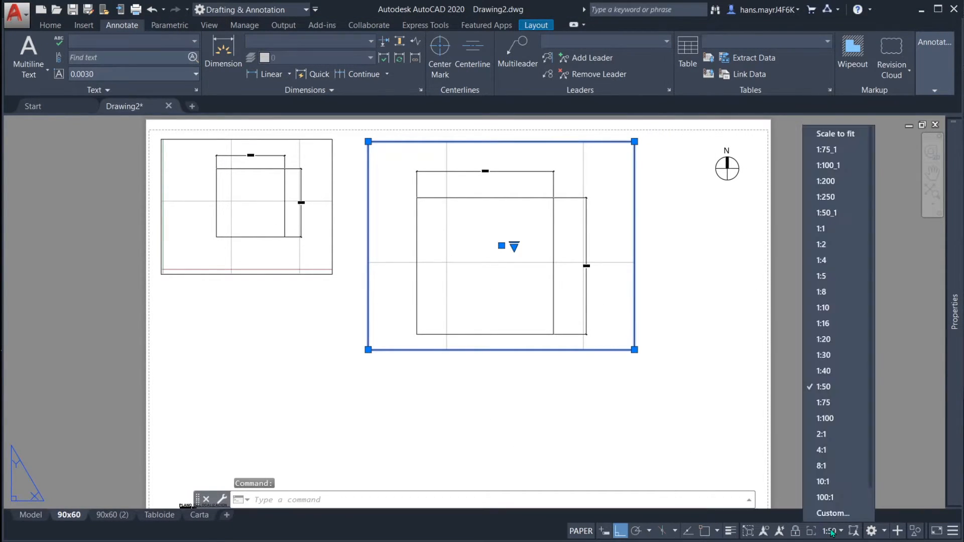
pyautogui.click(833, 371)
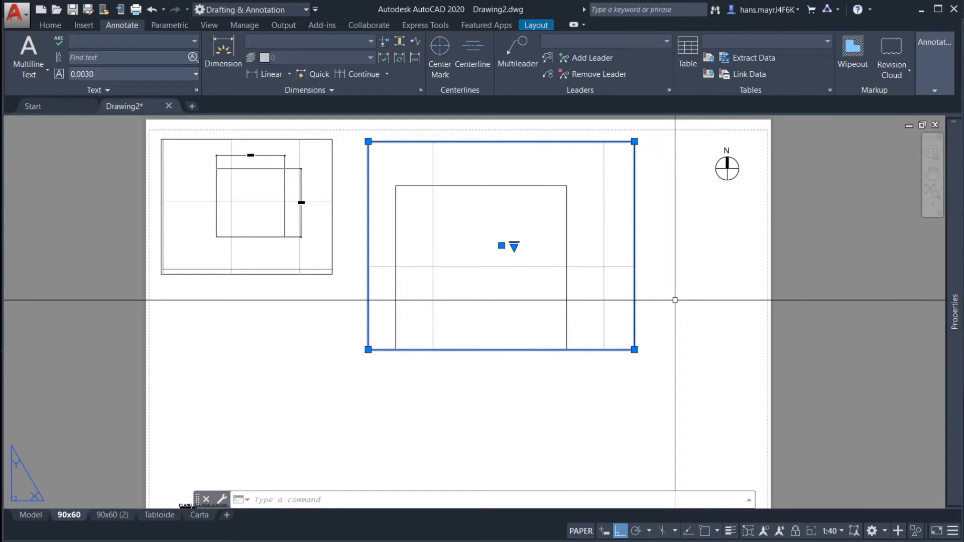
pyautogui.press('Escape')
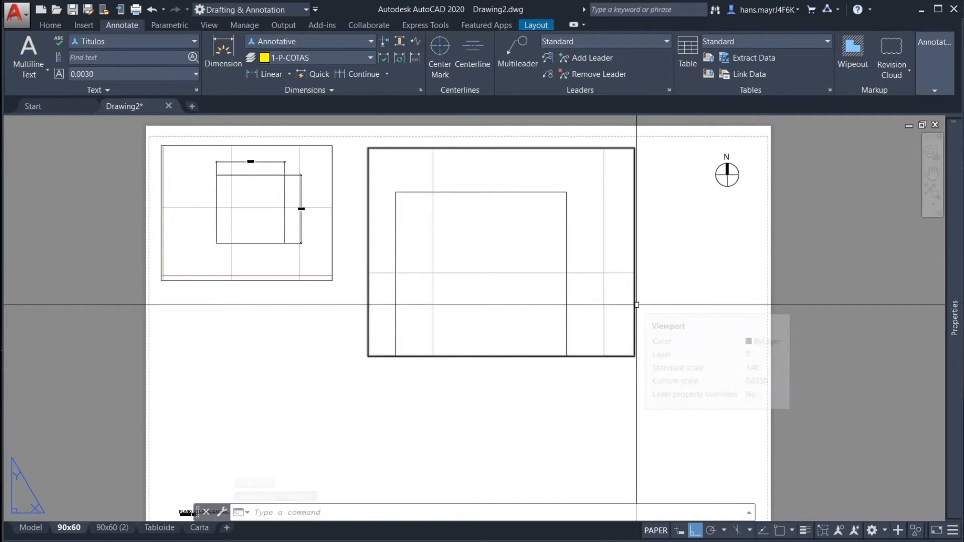
# Step: Return the larger viewport to a scale of 1:50 and inspect the square's dimensions in it
pyautogui.click(635, 342)
pyautogui.click(831, 531)
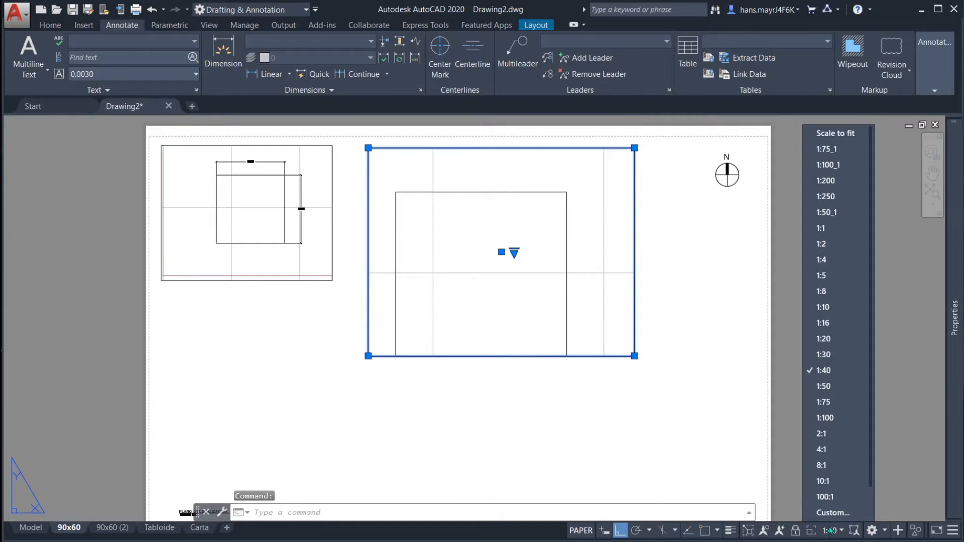
pyautogui.click(823, 386)
pyautogui.moveTo(673, 307); pyautogui.dragTo(691, 333, button='middle')
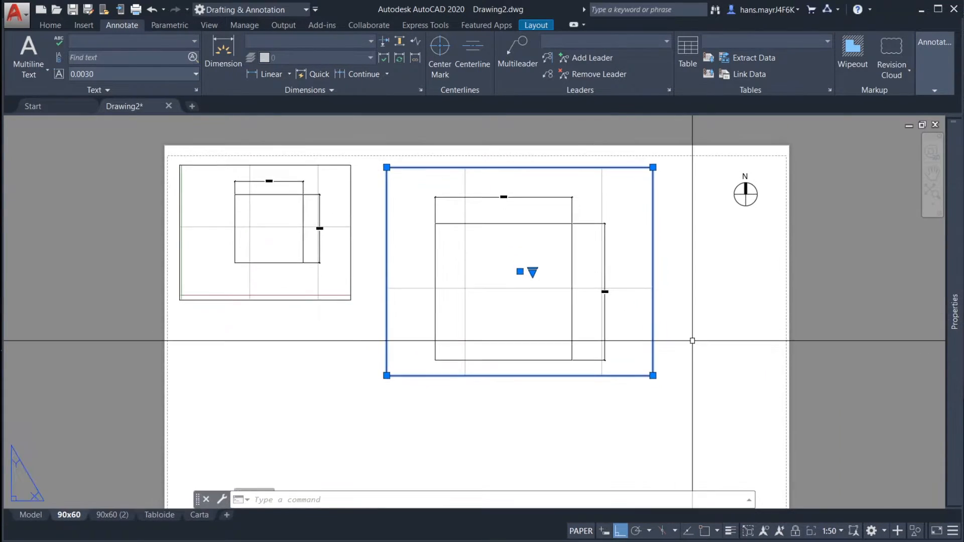
pyautogui.press('Escape')
pyautogui.press('Escape')
pyautogui.scroll(2, 509, 232)
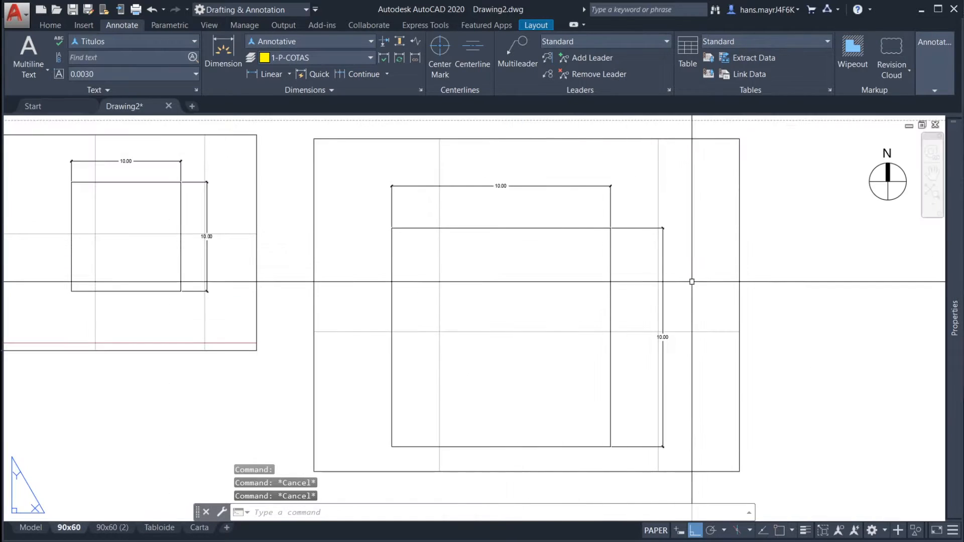
# Step: Activate the larger viewport and zoom out inside it to a non-standard scale, keeping the dimensioned square in view
pyautogui.scroll(-3, 688, 280)
pyautogui.scroll(1, 653, 279)
pyautogui.click(553, 248)
pyautogui.doubleClick(554, 250)
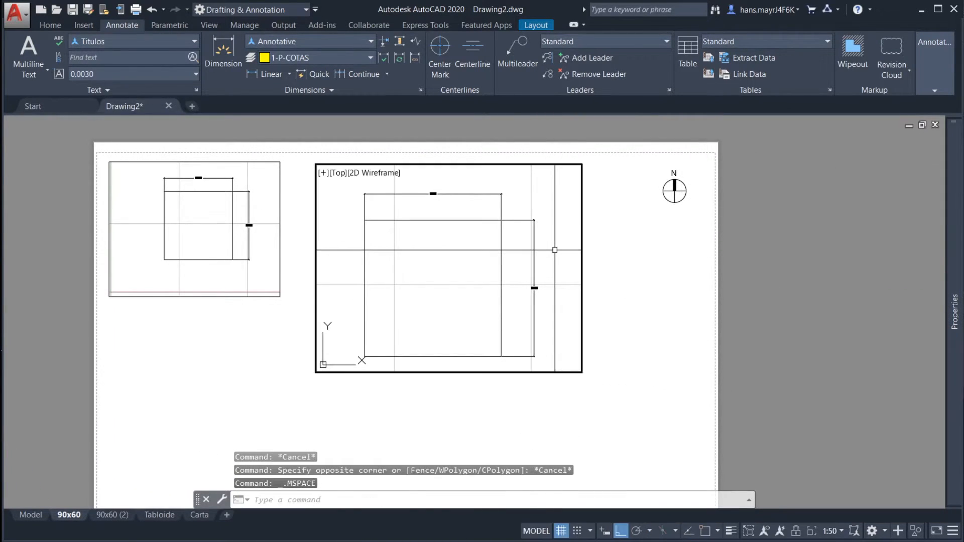
pyautogui.moveTo(555, 251); pyautogui.dragTo(535, 251, button='middle')
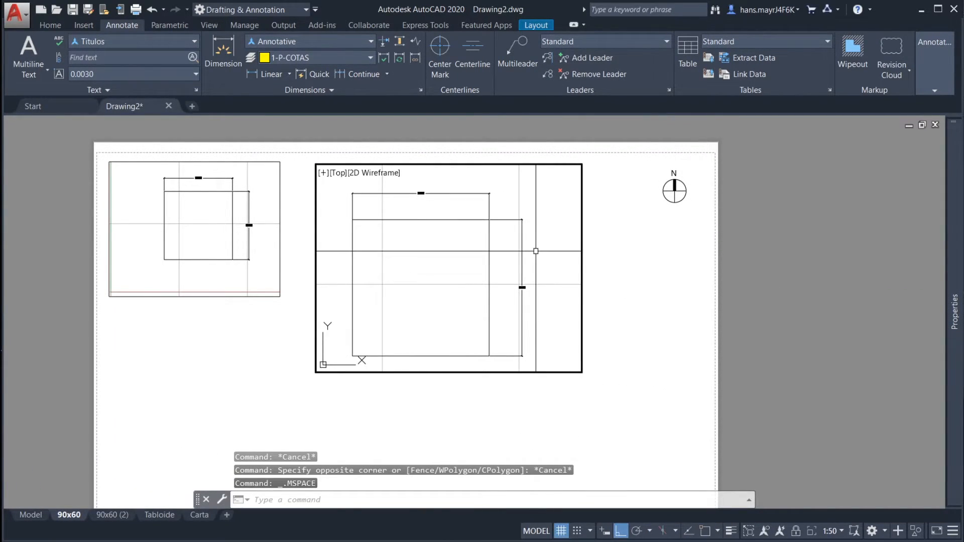
pyautogui.scroll(-2, 536, 251)
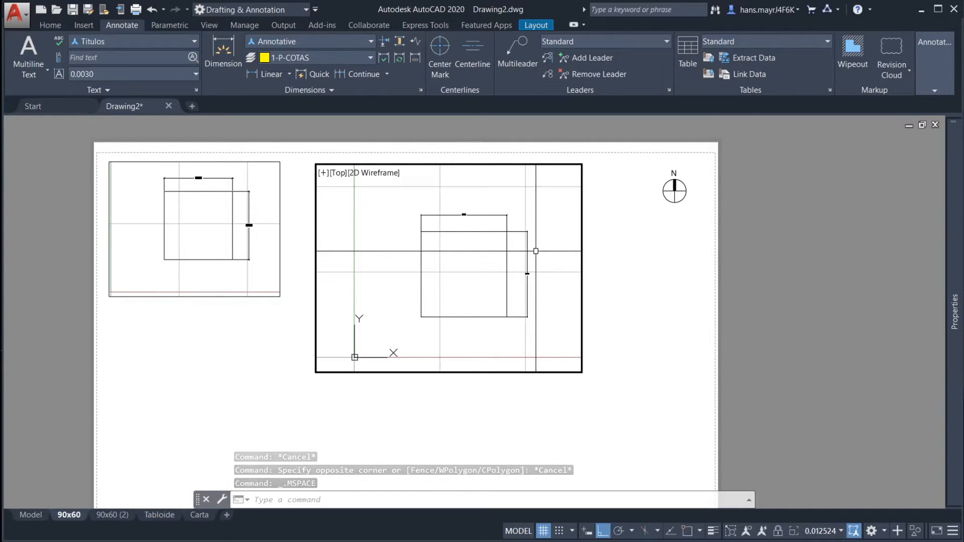
pyautogui.doubleClick(623, 284)
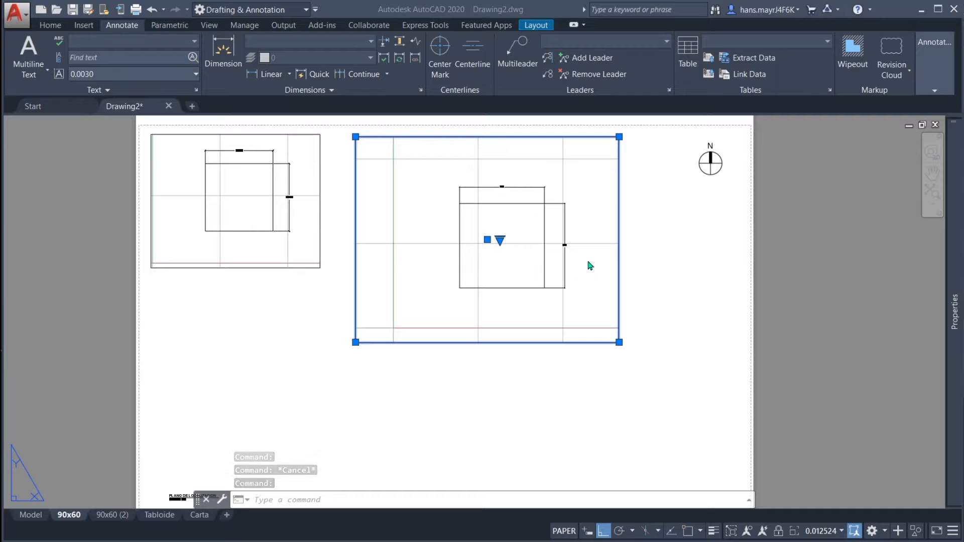
pyautogui.doubleClick(588, 262)
pyautogui.moveTo(554, 261); pyautogui.dragTo(538, 266, button='middle')
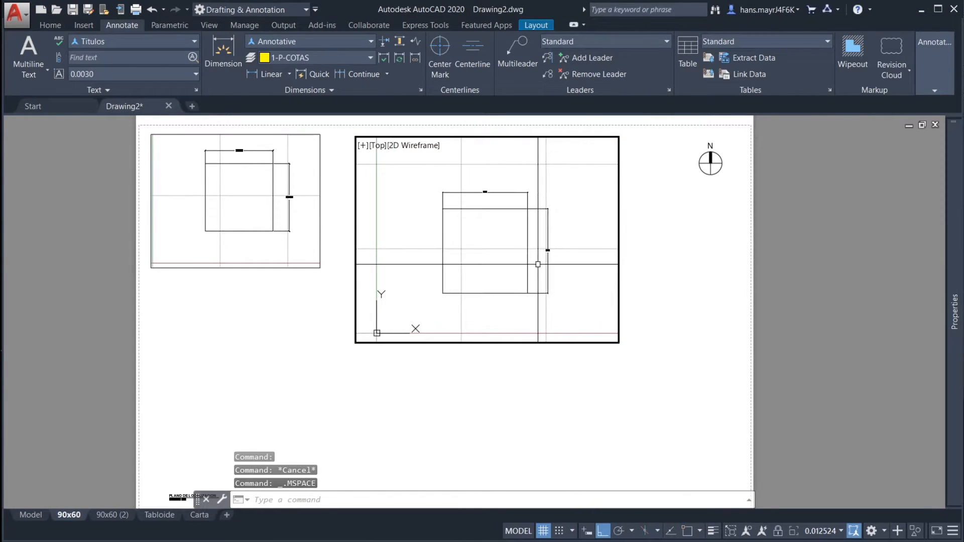
# Step: Return to paper space and compare the dimension text size between the two viewports
pyautogui.doubleClick(658, 256)
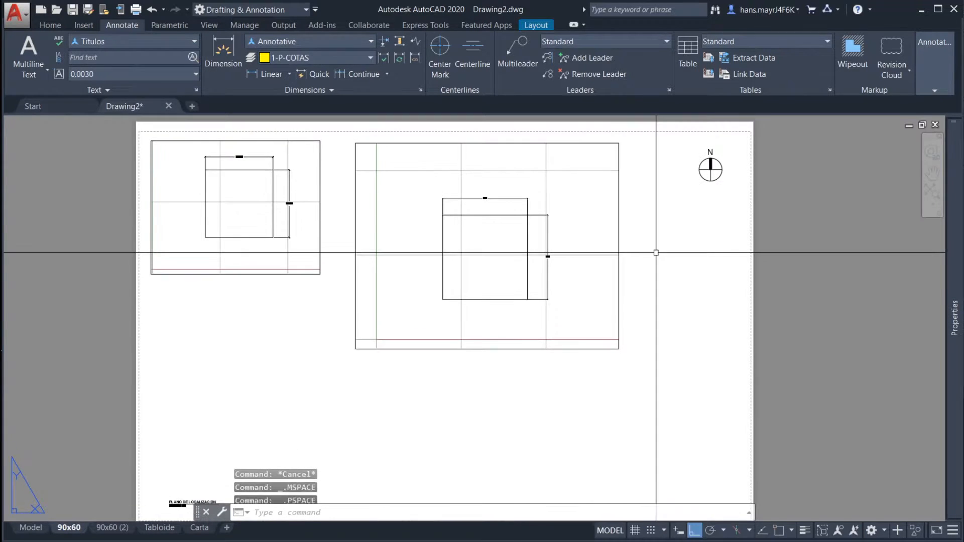
pyautogui.scroll(5, 497, 196)
pyautogui.moveTo(509, 243); pyautogui.dragTo(680, 286, button='middle')
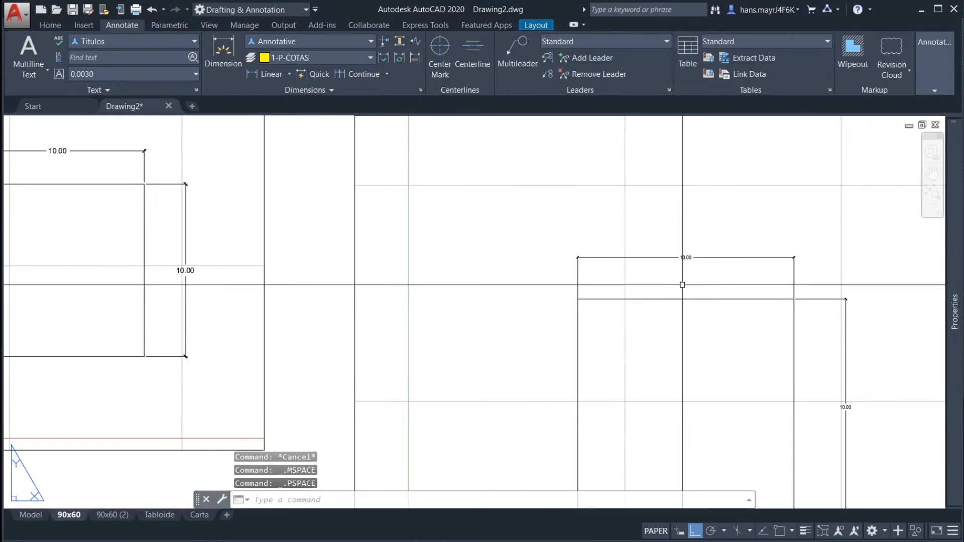
pyautogui.scroll(-5, 618, 243)
pyautogui.scroll(5, 598, 243)
pyautogui.scroll(2, 612, 245)
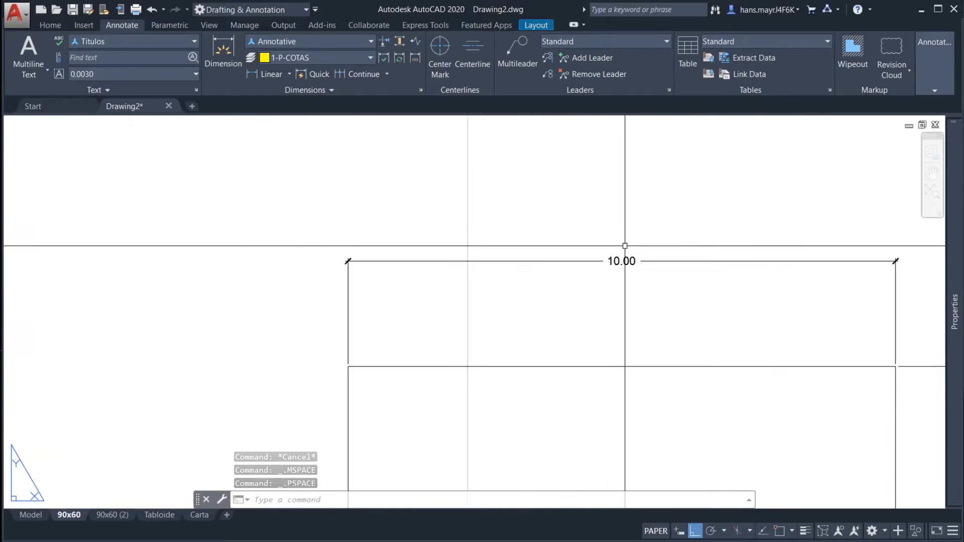
pyautogui.scroll(-6, 571, 219)
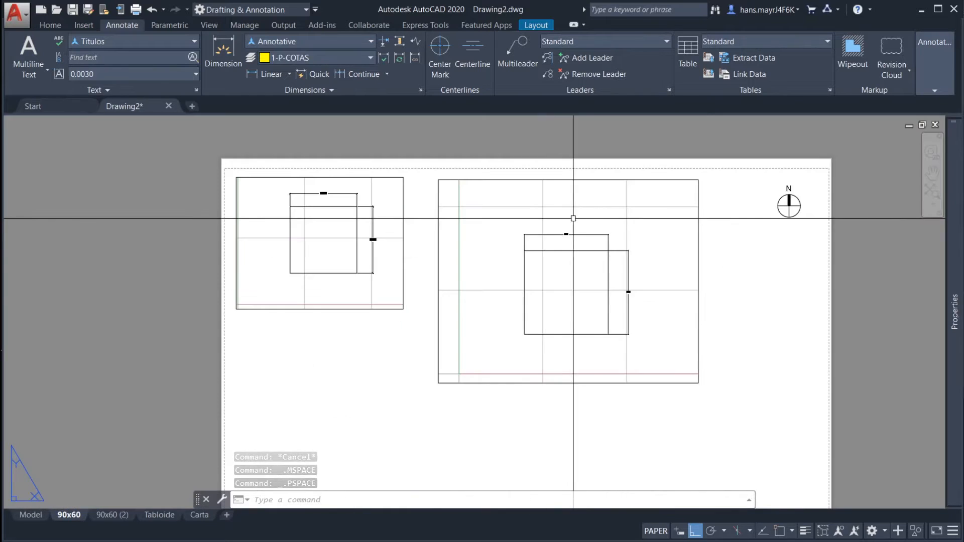
# Step: Restore the larger viewport's scale to 1:50 from the standard scale list and clear the selection
pyautogui.click(699, 302)
pyautogui.click(835, 534)
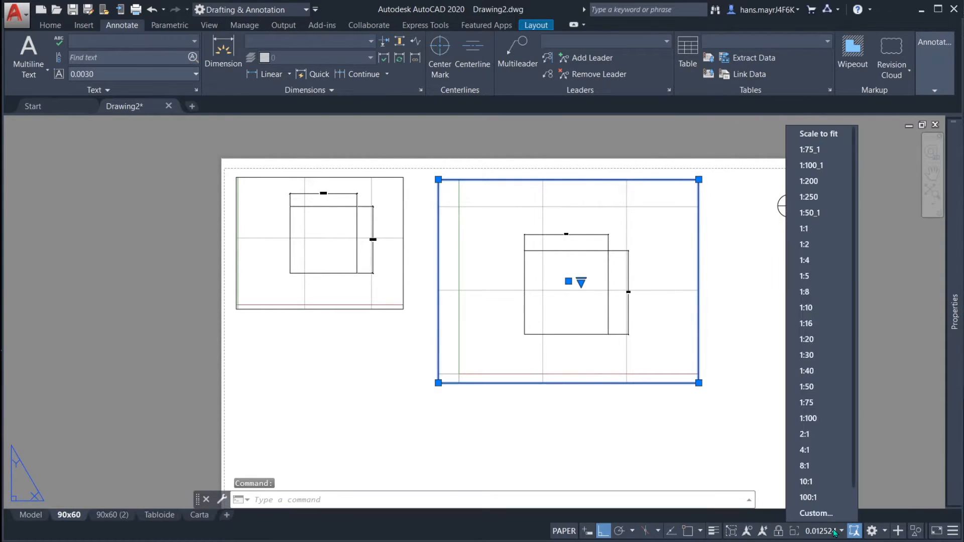
pyautogui.click(818, 393)
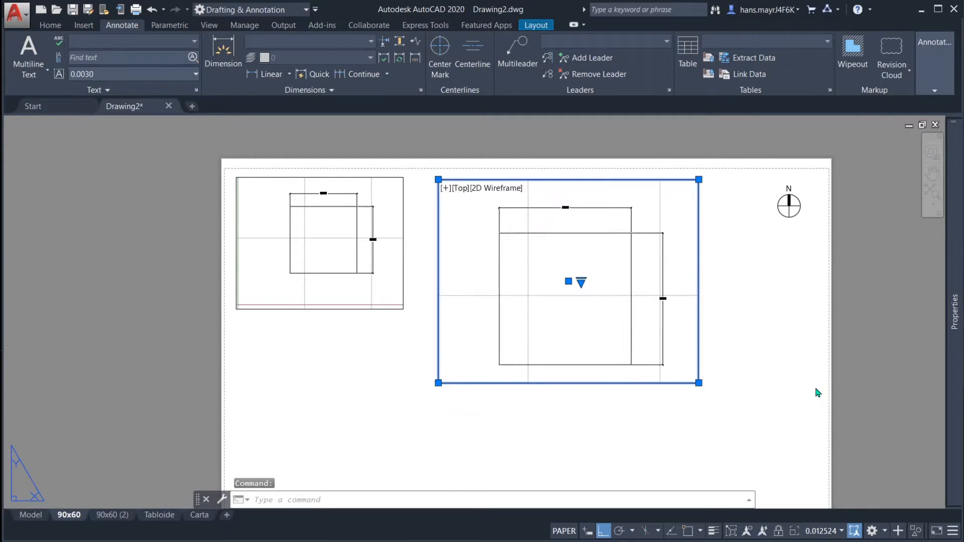
pyautogui.moveTo(786, 351); pyautogui.dragTo(684, 312, button='middle')
pyautogui.press('Escape')
pyautogui.press('Escape')
pyautogui.press('Escape')
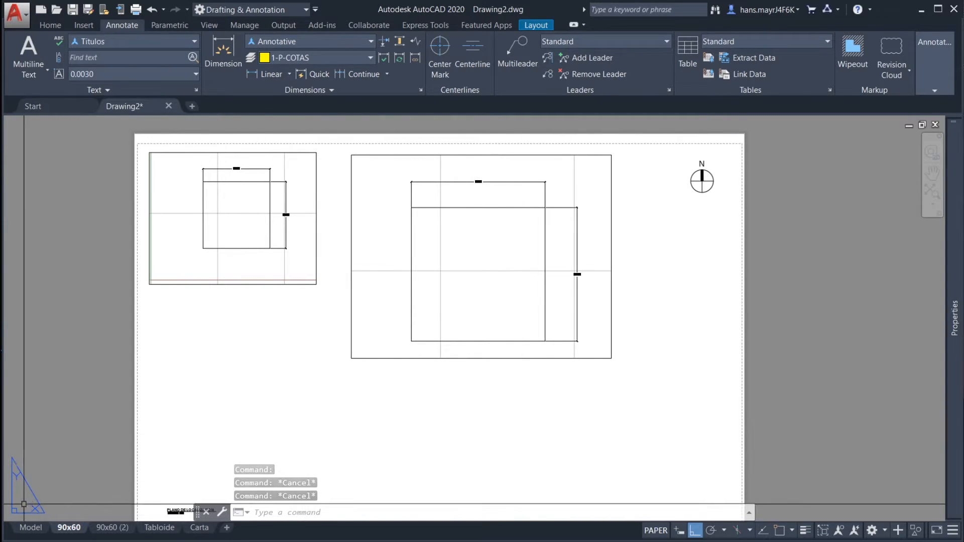
# Step: Switch to model space and add an annotative vertical linear dimension along the square's left side
pyautogui.click(29, 528)
pyautogui.click(484, 307)
pyautogui.click(460, 280)
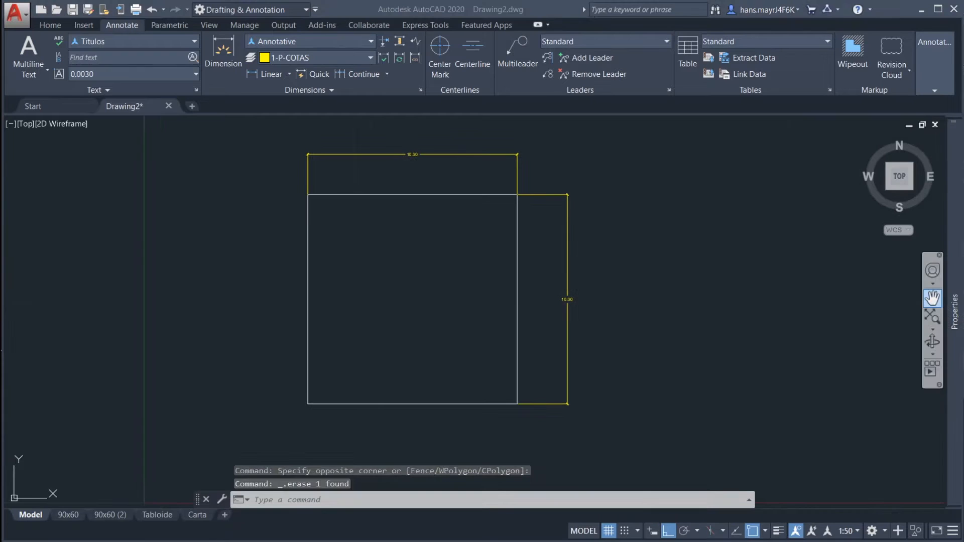
pyautogui.moveTo(373, 284); pyautogui.dragTo(388, 287, button='middle')
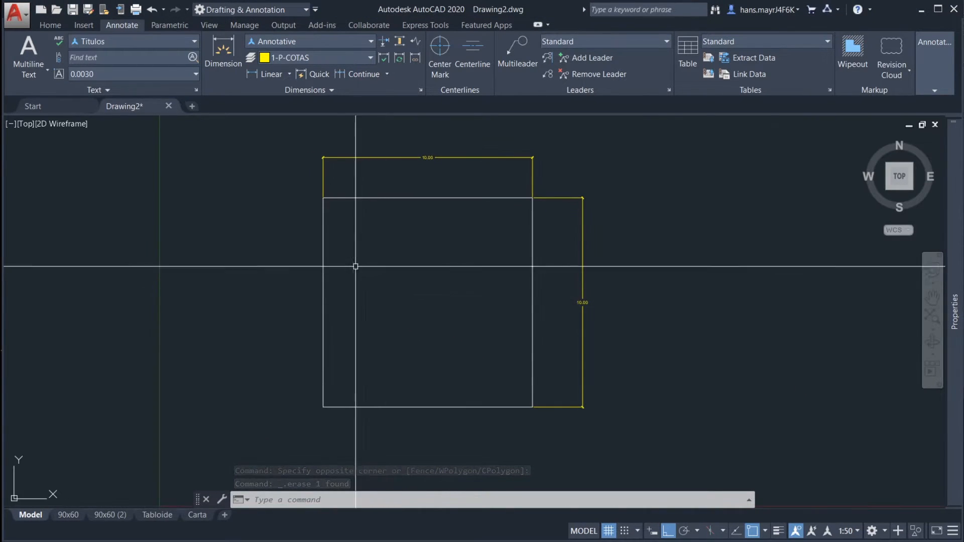
pyautogui.click(263, 72)
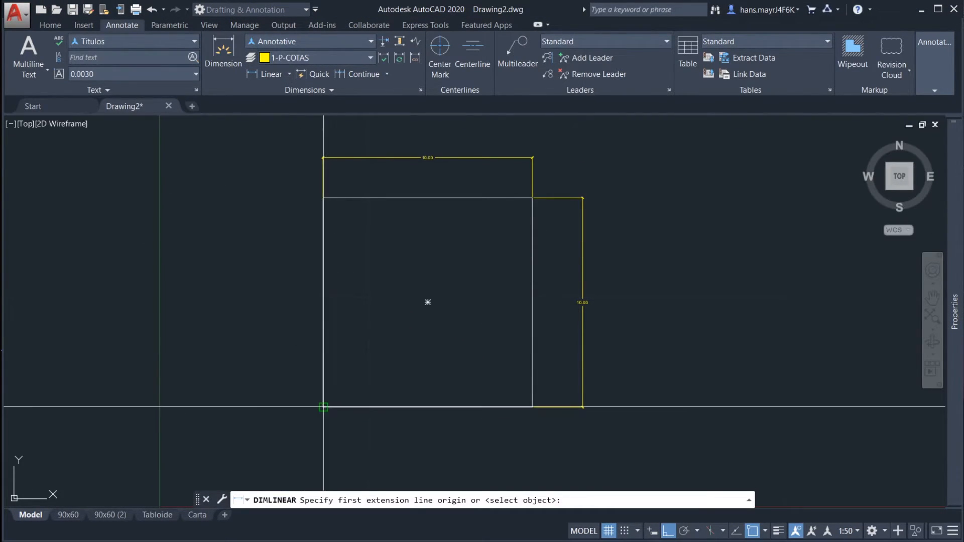
pyautogui.click(324, 407)
pyautogui.click(324, 198)
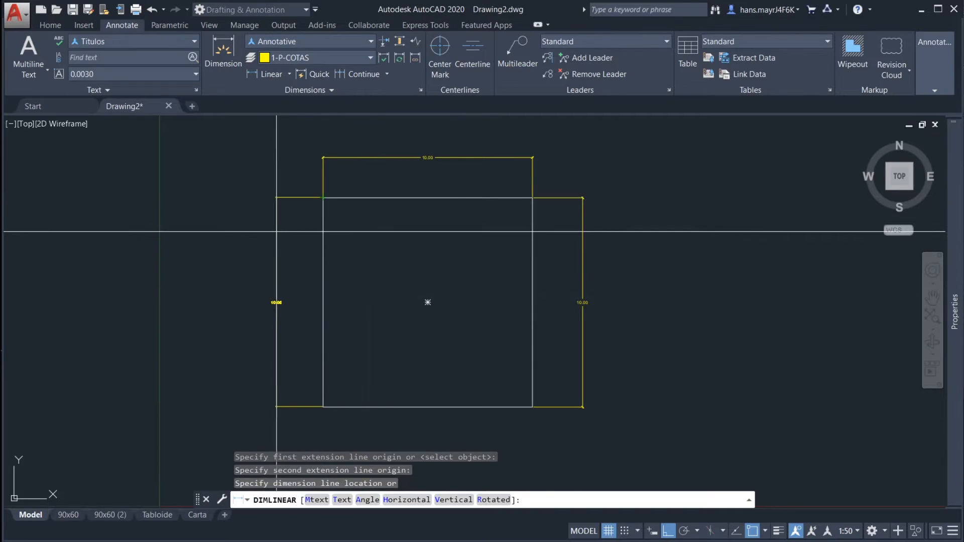
pyautogui.click(275, 229)
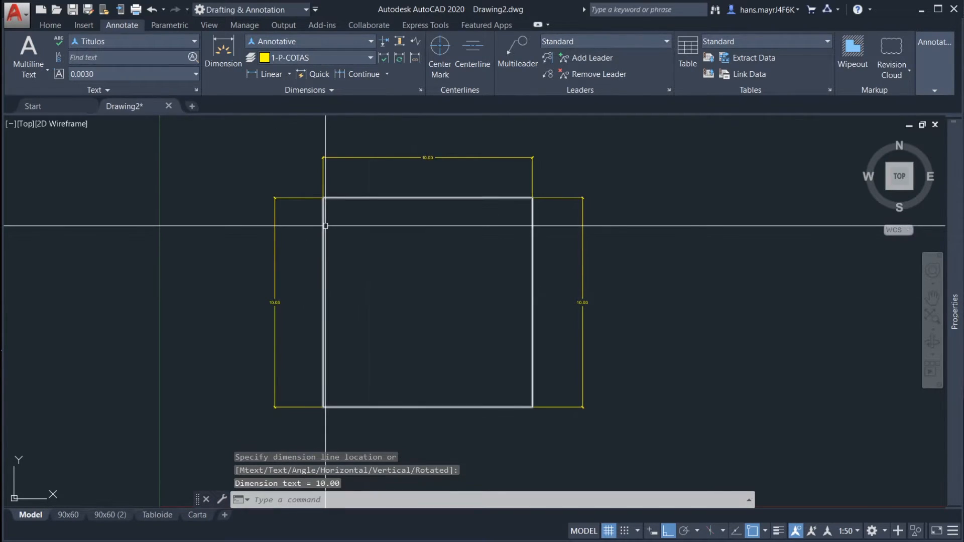
# Step: Check the annotation scales assigned to the left vertical dimension, leaving the scale list unchanged
pyautogui.click(296, 197)
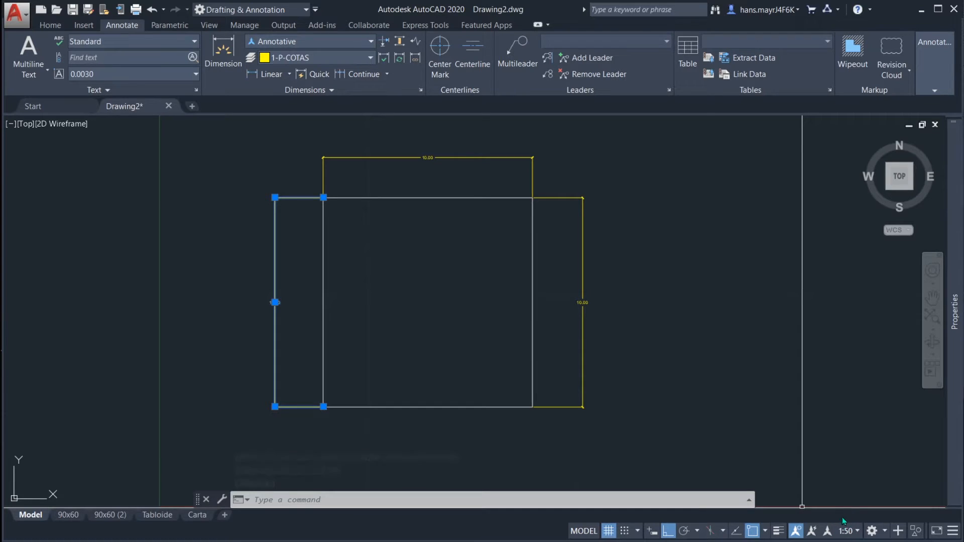
pyautogui.click(935, 93)
pyautogui.click(927, 121)
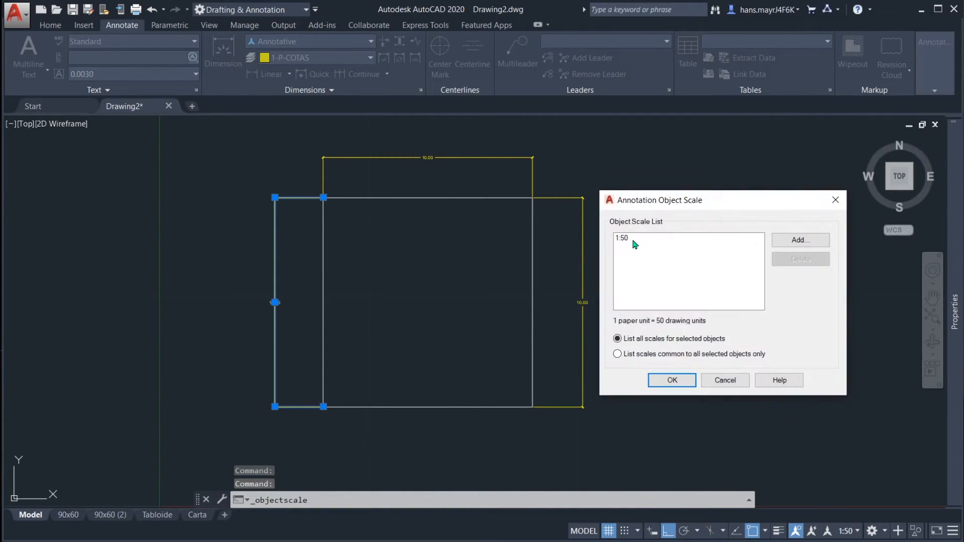
pyautogui.press('Escape')
pyautogui.press('Escape')
pyautogui.press('Escape')
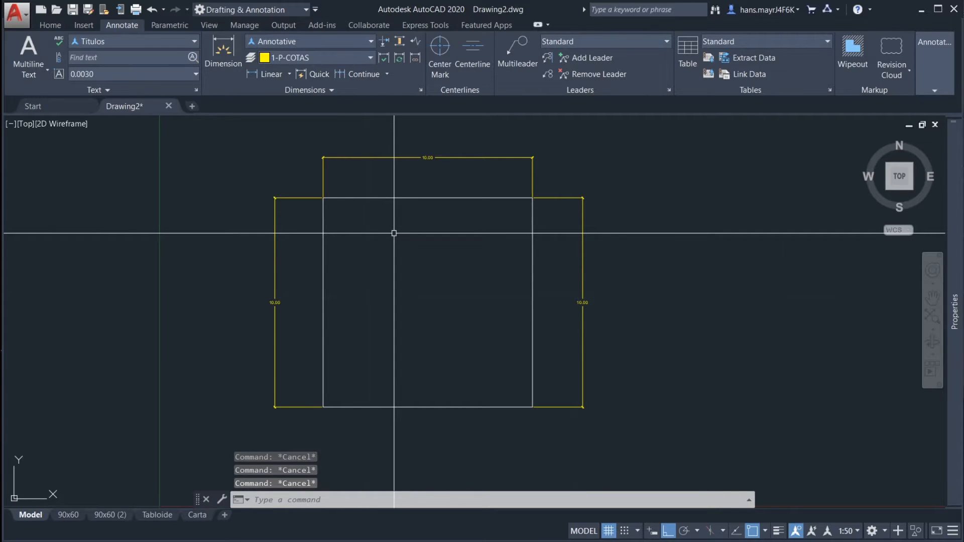
# Step: Select the dimension above the square and examine its annotation scale representations
pyautogui.click(391, 158)
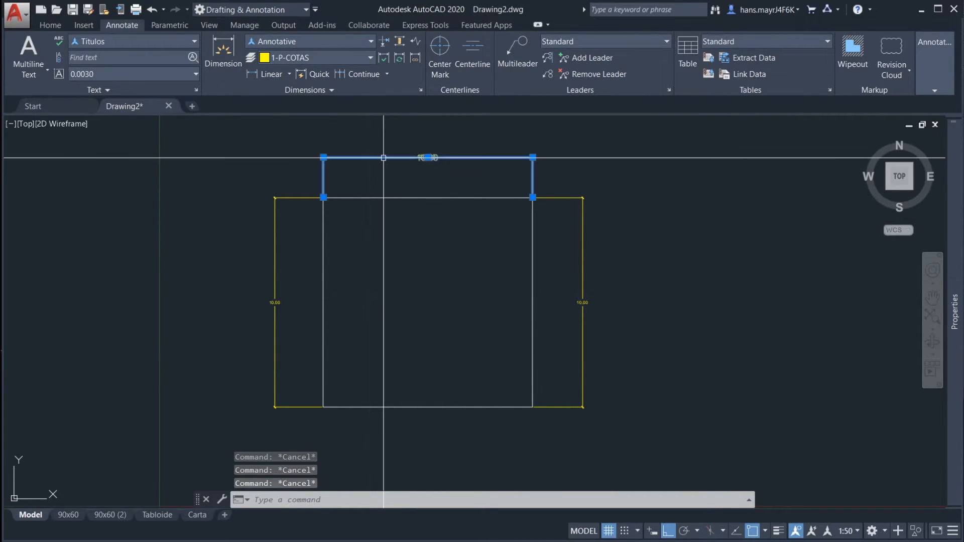
pyautogui.scroll(4, 441, 167)
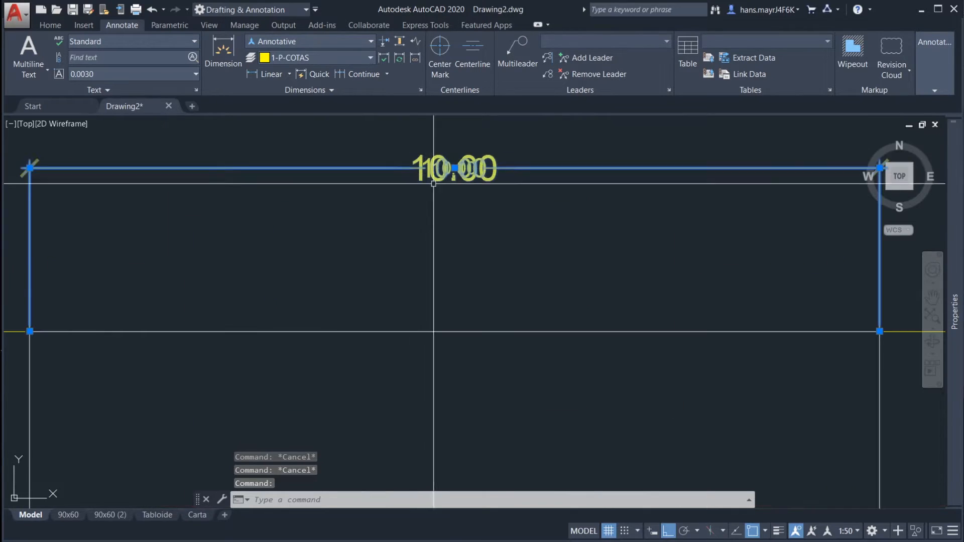
pyautogui.scroll(-2, 470, 219)
pyautogui.press('Escape')
# Step: Match the properties of the dimension above the square onto the left vertical dimension
pyautogui.write('Ma')
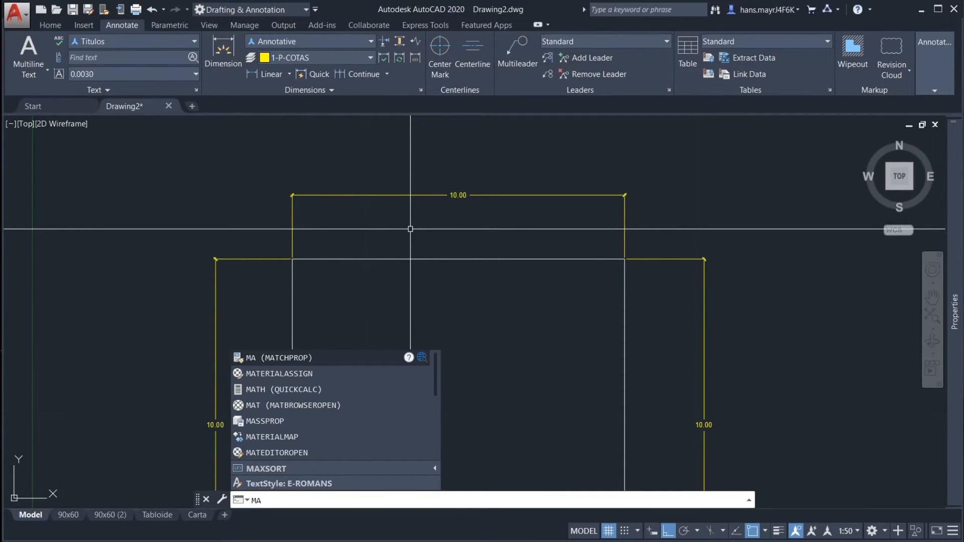
pyautogui.press('Return')
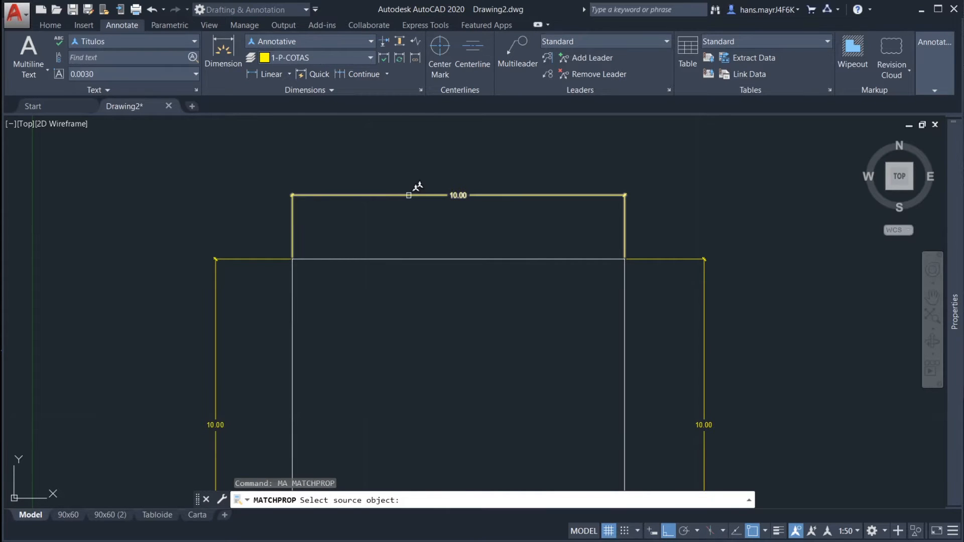
pyautogui.click(410, 195)
pyautogui.moveTo(298, 272); pyautogui.dragTo(276, 189, button='middle')
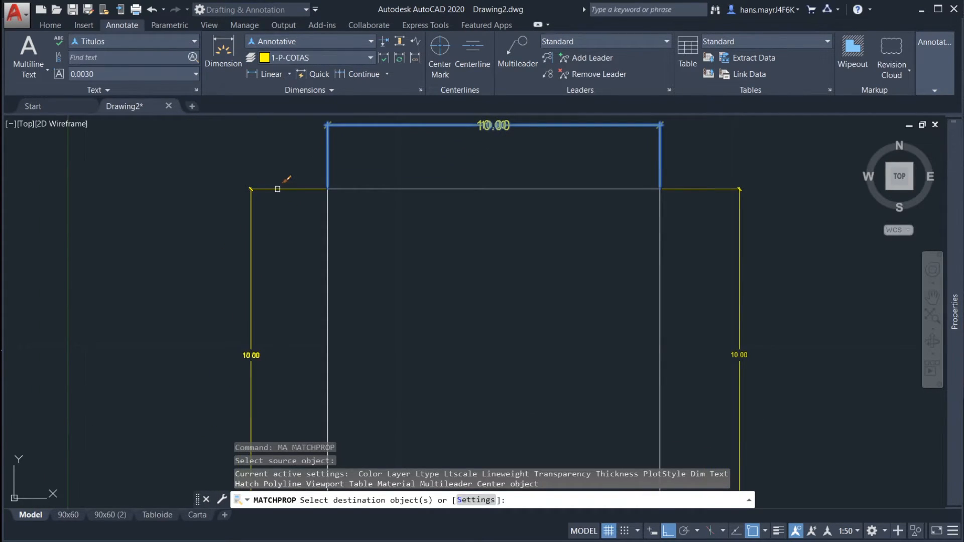
pyautogui.press('Escape')
# Step: Select the left vertical dimension, examine its annotation scale representations at the dimension text, and clear the selection
pyautogui.click(277, 189)
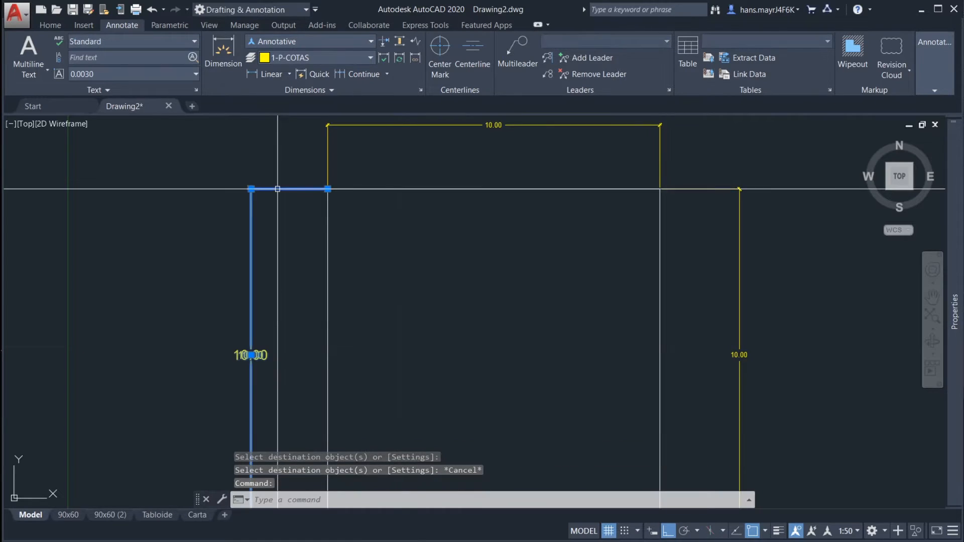
pyautogui.scroll(10, 256, 364)
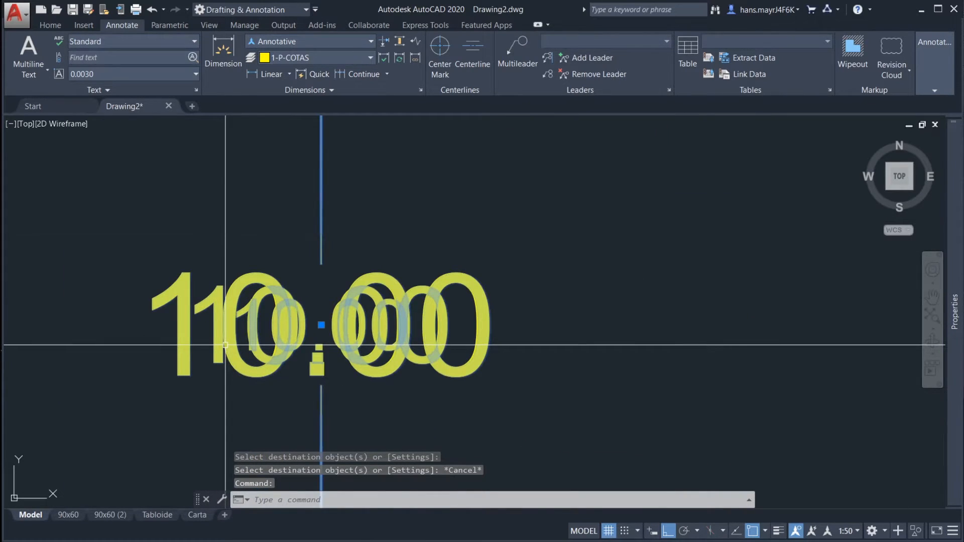
pyautogui.scroll(-8, 225, 345)
pyautogui.scroll(-2, 386, 293)
pyautogui.scroll(-3, 387, 293)
pyautogui.press('Escape')
pyautogui.press('Escape')
pyautogui.moveTo(456, 281); pyautogui.dragTo(401, 280, button='middle')
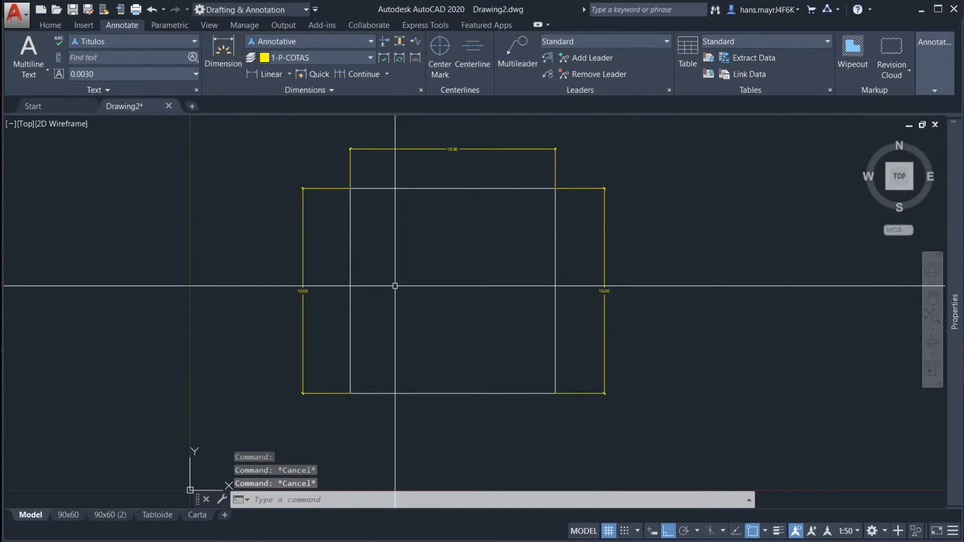
# Step: Select all three dimensions around the square, look at the annotation scaling commands available for them, and clear the selection
pyautogui.click(645, 215)
pyautogui.click(578, 166)
pyautogui.click(508, 168)
pyautogui.click(463, 146)
pyautogui.click(312, 241)
pyautogui.click(261, 213)
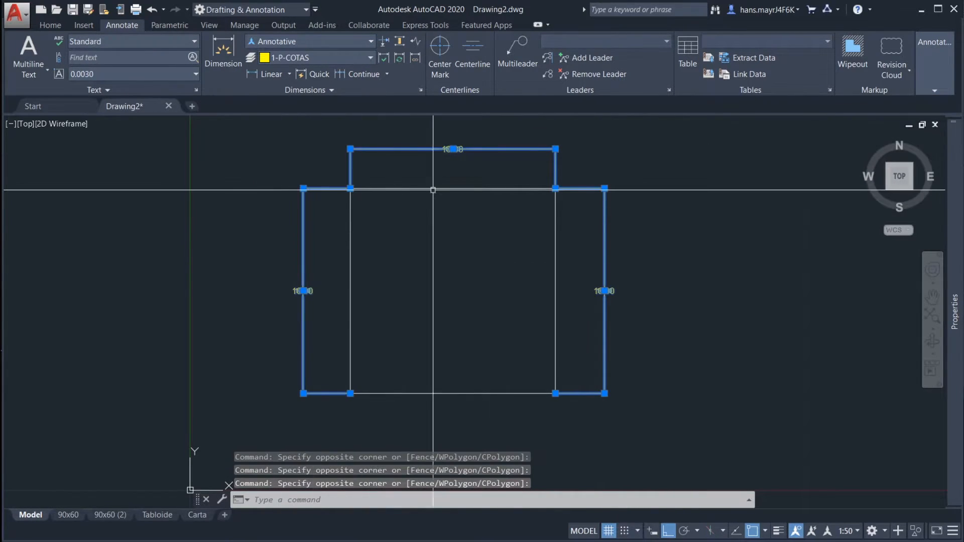
pyautogui.moveTo(937, 91)
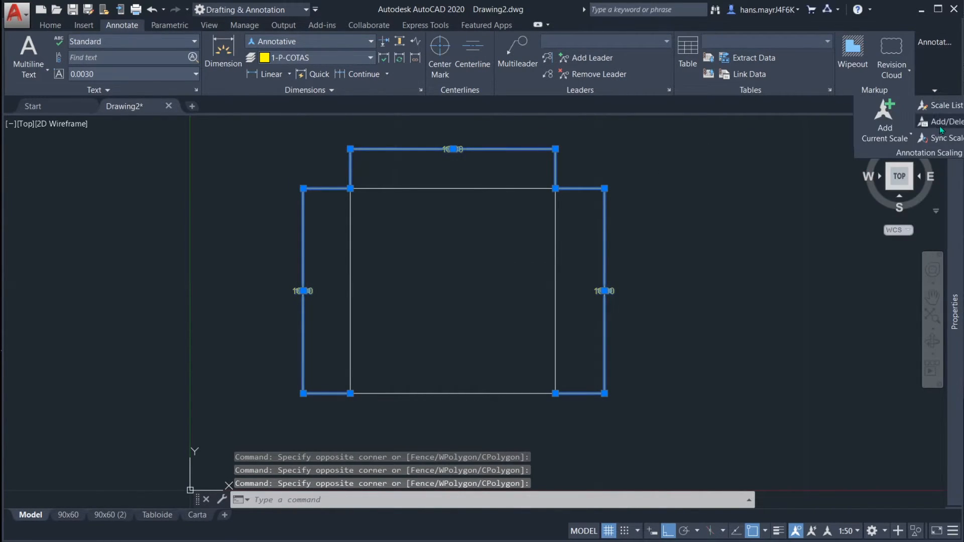
pyautogui.press('Escape')
pyautogui.press('Escape')
pyautogui.press('Escape')
pyautogui.moveTo(471, 244); pyautogui.dragTo(460, 242, button='middle')
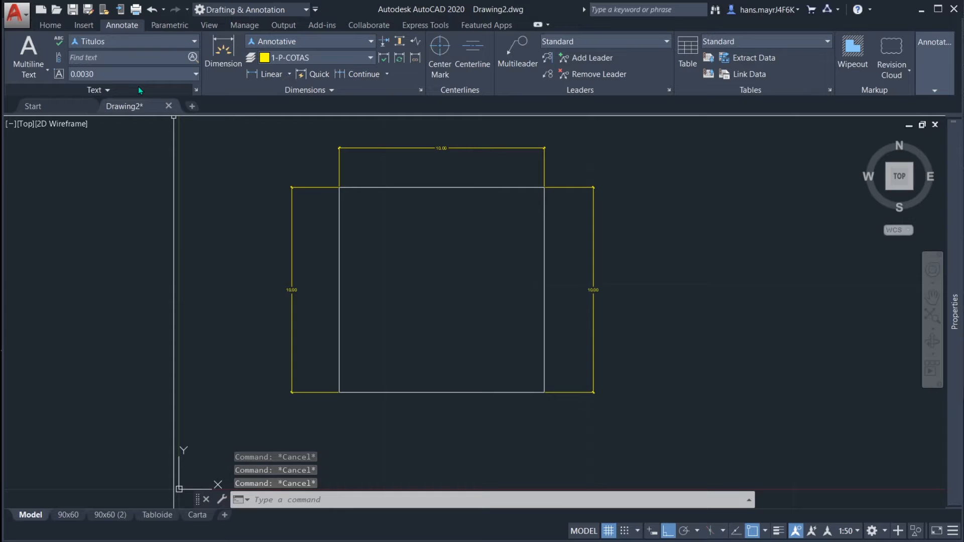
# Step: Open the text style manager, look at the new style prompt, and review the annotative setting of the Titulos style
pyautogui.click(120, 41)
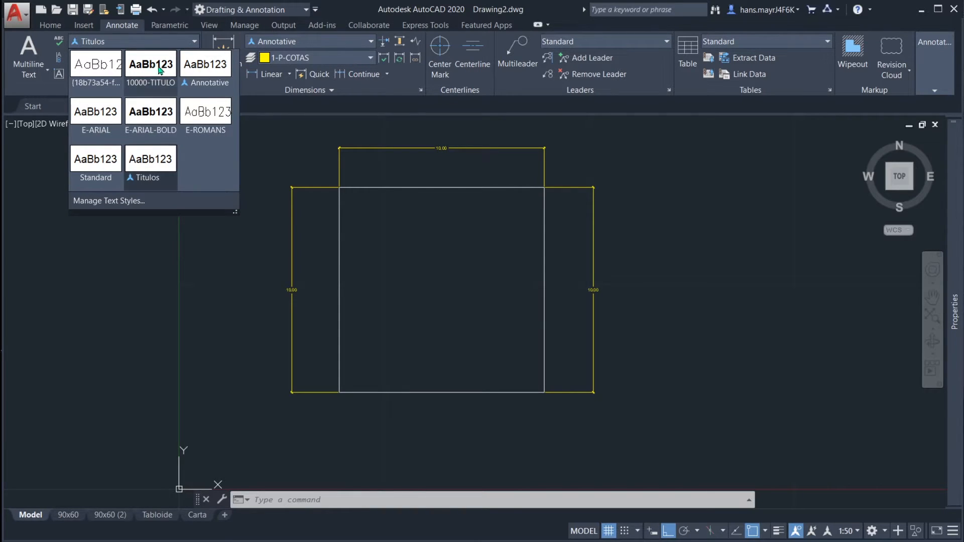
pyautogui.click(115, 200)
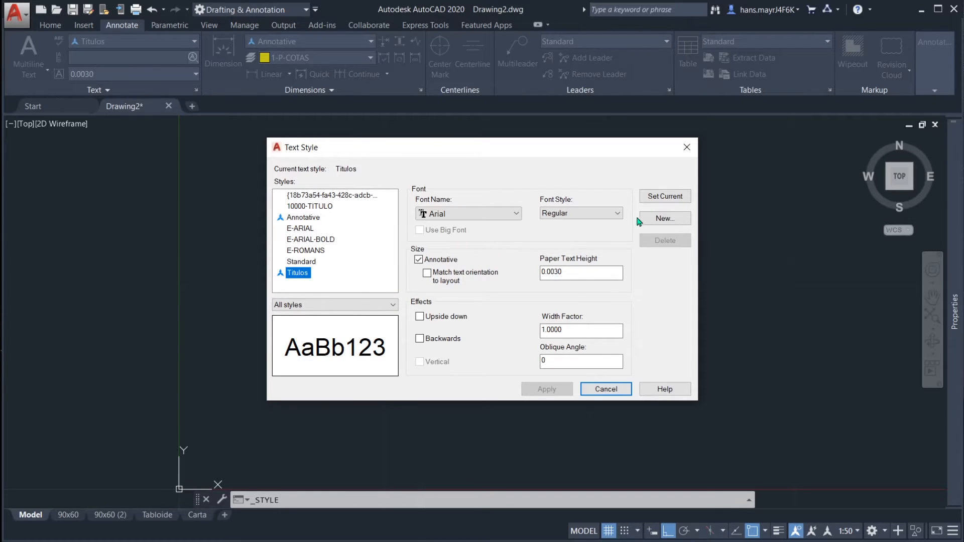
pyautogui.click(663, 220)
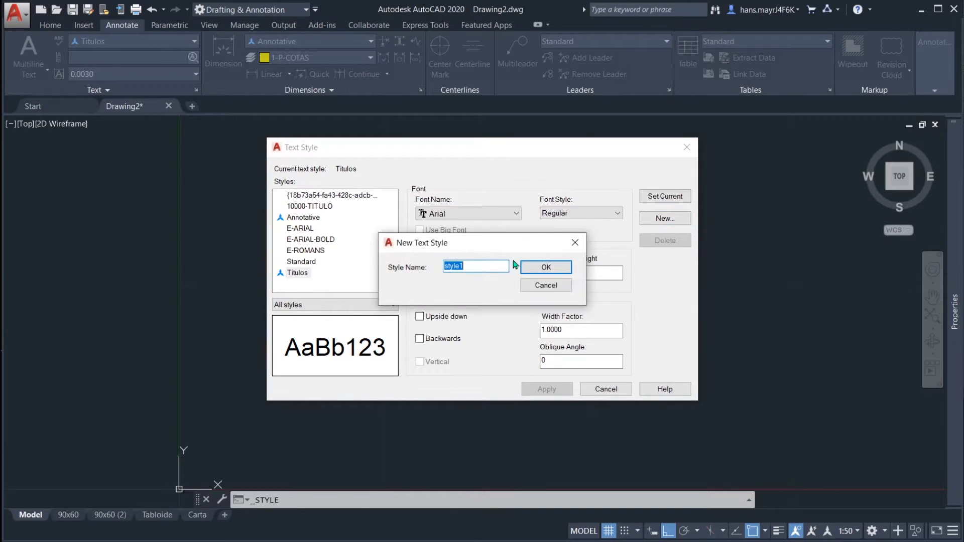
pyautogui.click(545, 266)
pyautogui.click(299, 273)
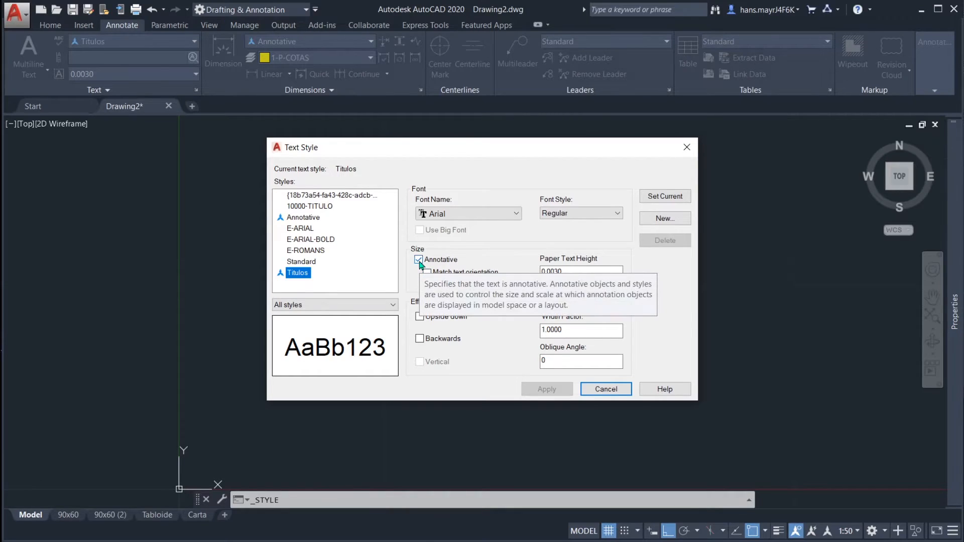
pyautogui.press('ctrl')
pyautogui.press('ctrl')
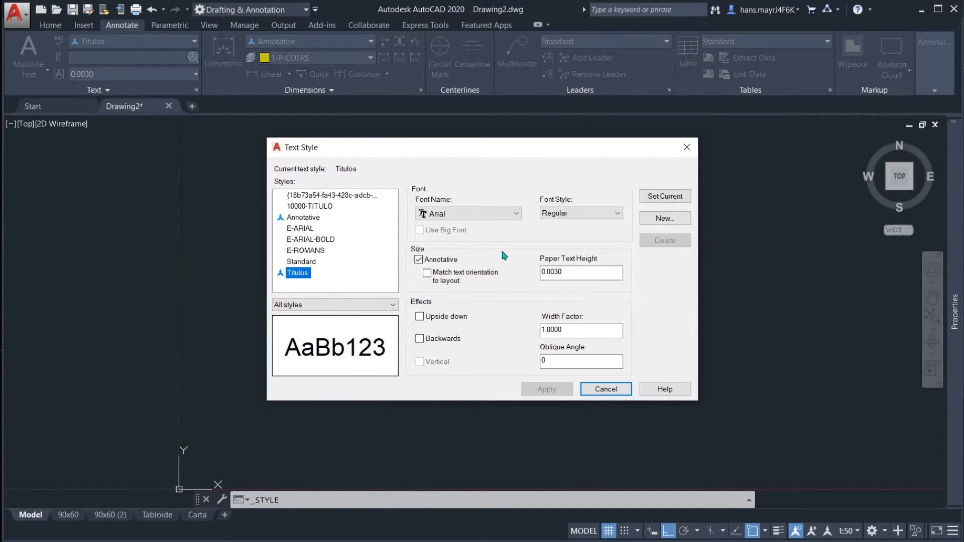
# Step: Review the font choices and paper text height of the Titulos style, leaving the text style manager without changes
pyautogui.click(504, 215)
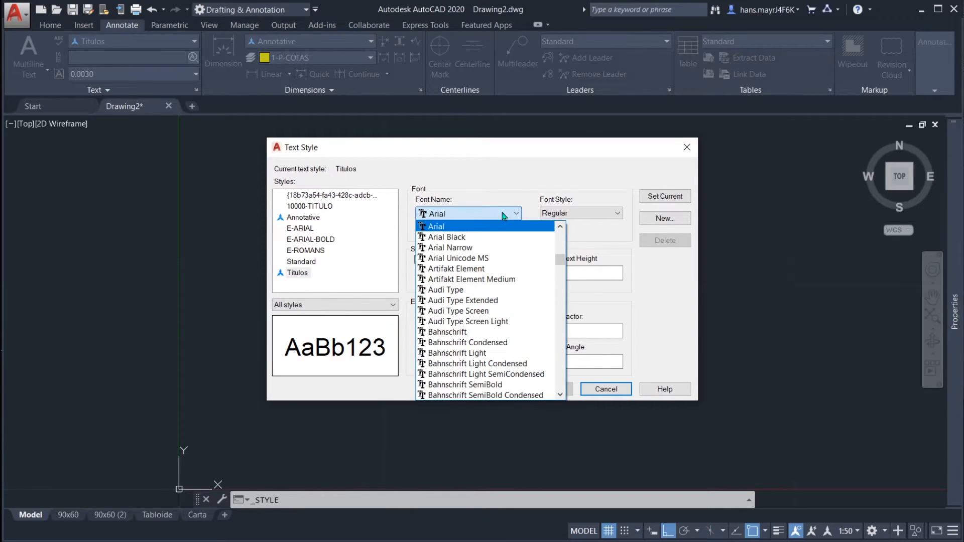
pyautogui.click(504, 215)
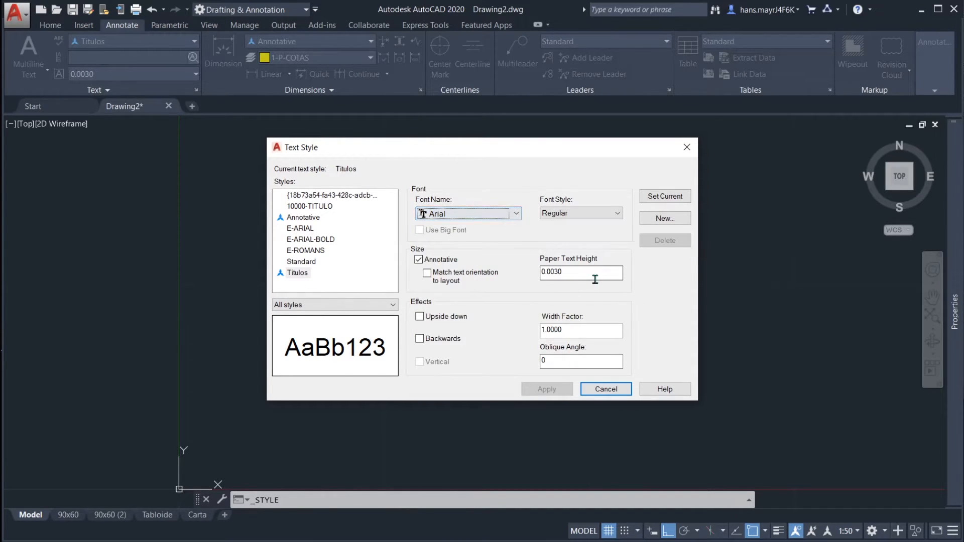
pyautogui.click(567, 272)
pyautogui.moveTo(572, 273); pyautogui.dragTo(524, 275)
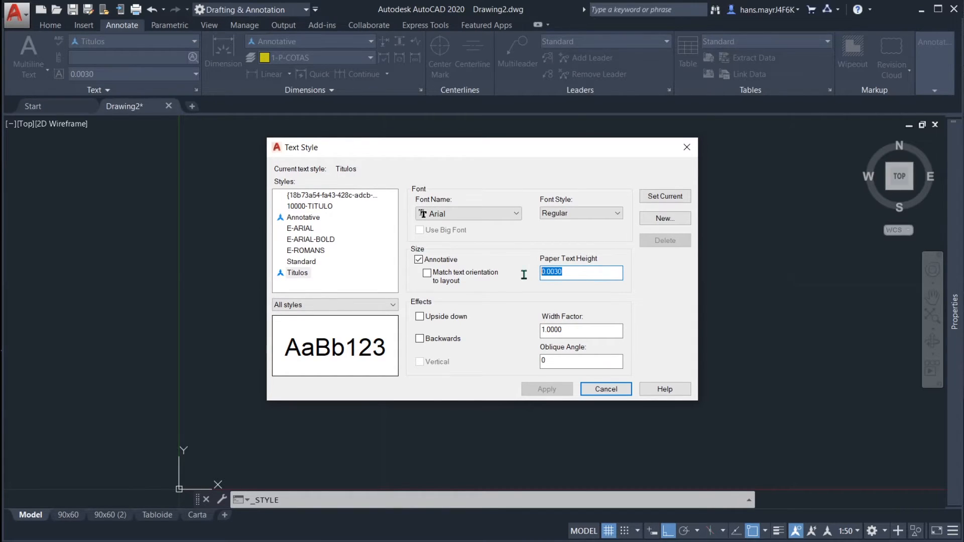
pyautogui.click(574, 274)
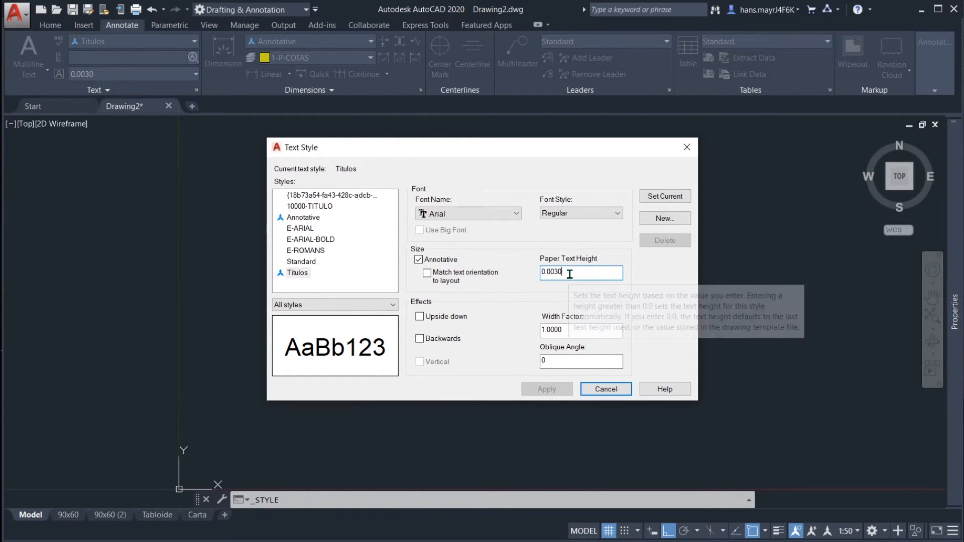
pyautogui.moveTo(569, 272); pyautogui.dragTo(529, 275)
pyautogui.click(565, 273)
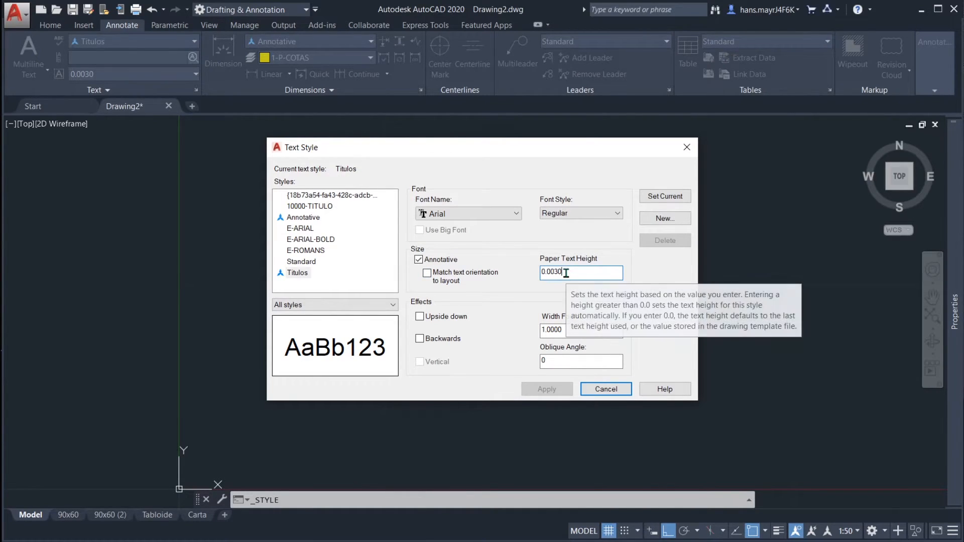
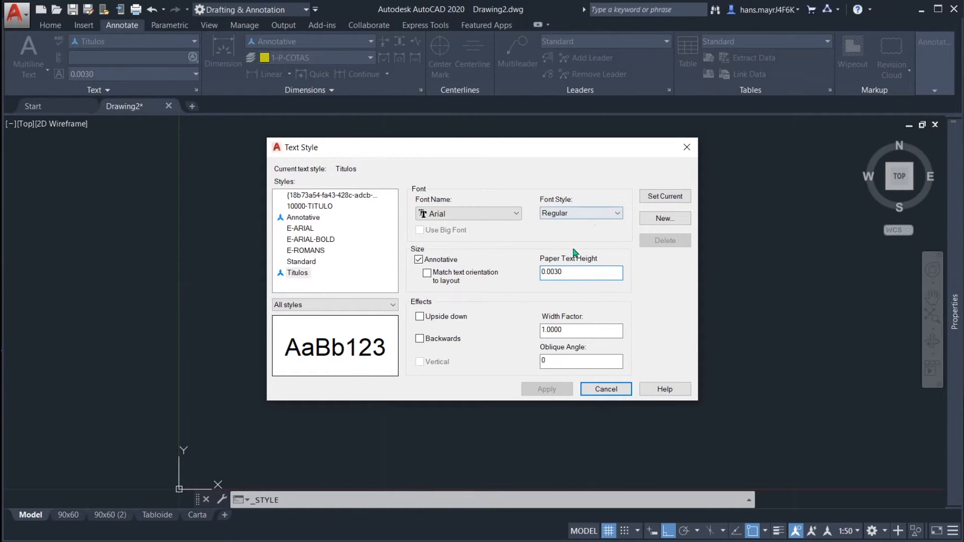
pyautogui.moveTo(568, 274); pyautogui.dragTo(538, 271)
pyautogui.click(575, 271)
pyautogui.click(579, 271)
pyautogui.moveTo(563, 271); pyautogui.dragTo(536, 271)
pyautogui.click(573, 274)
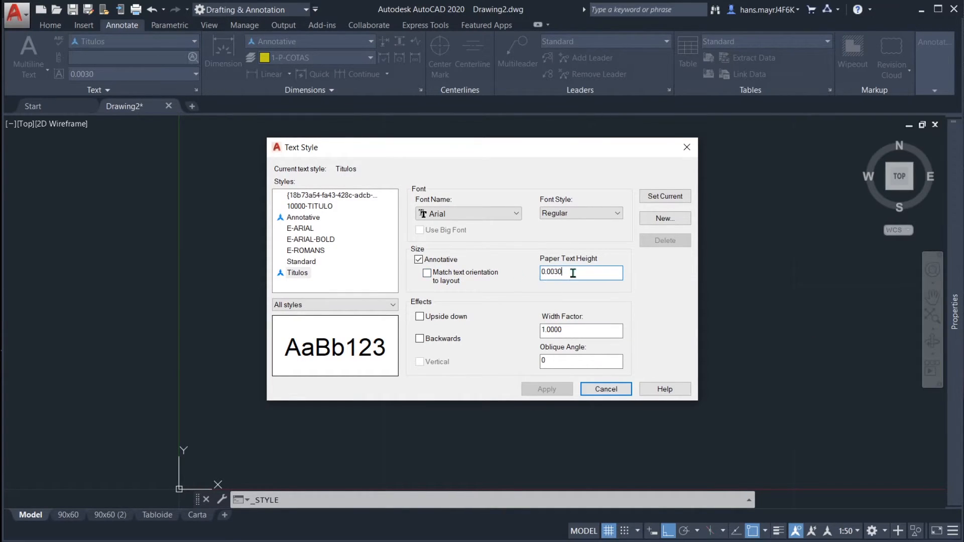
pyautogui.click(584, 389)
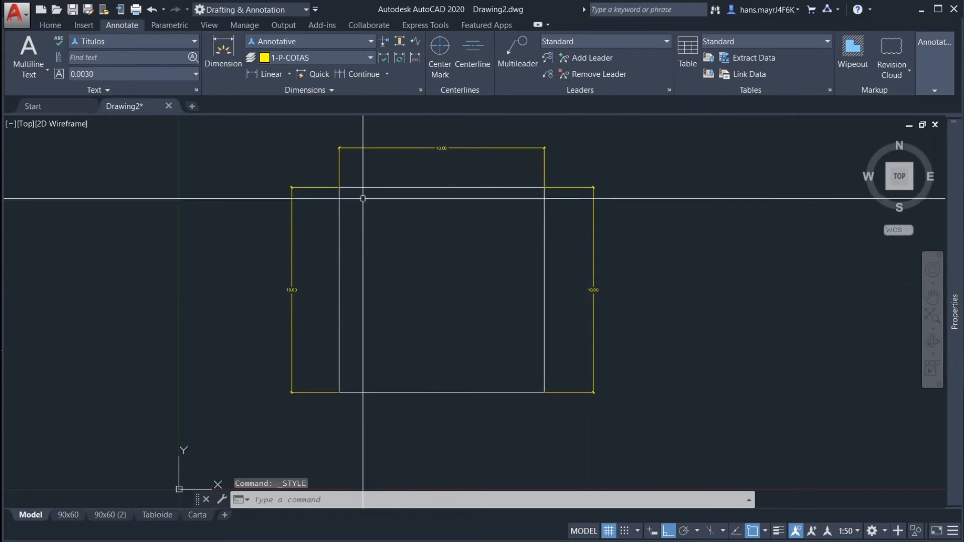
# Step: Check the list of available text styles, leaving Titulos as the current style
pyautogui.click(95, 41)
pyautogui.click(95, 41)
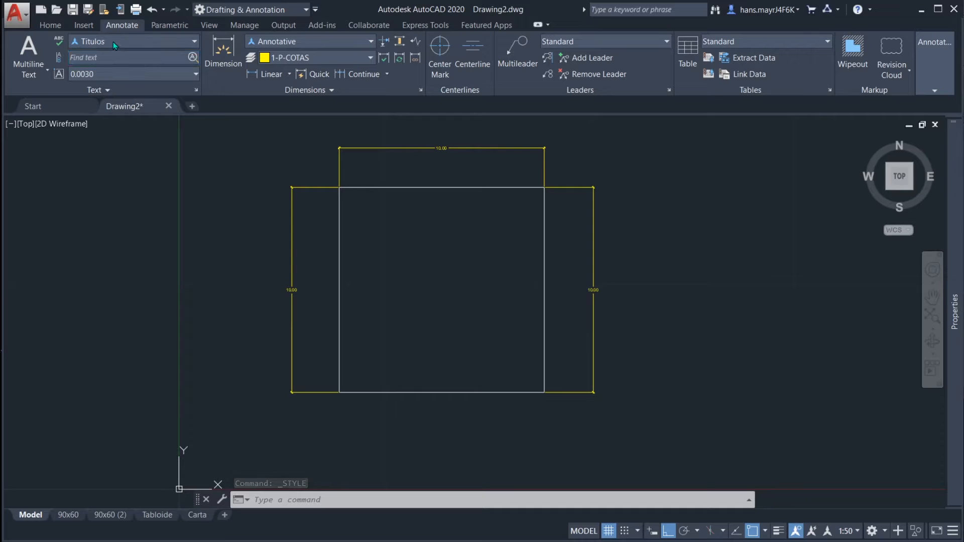
pyautogui.click(113, 41)
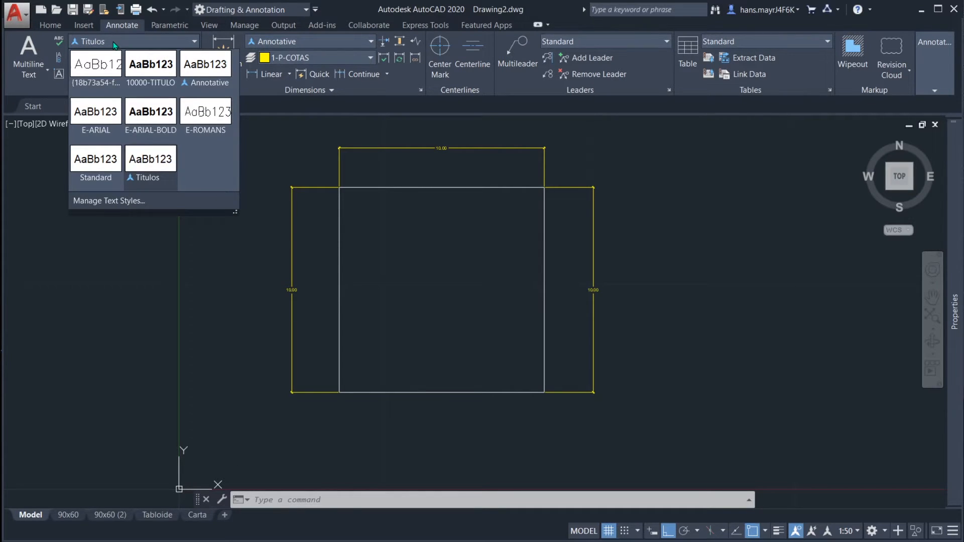
pyautogui.click(114, 44)
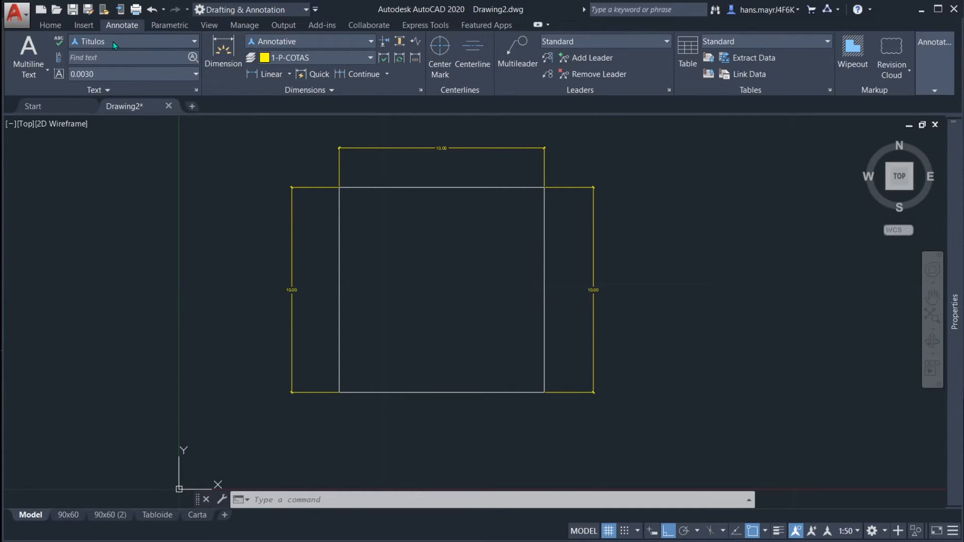
# Step: Start a multiline text and define its text box in the middle area of the square
pyautogui.click(42, 73)
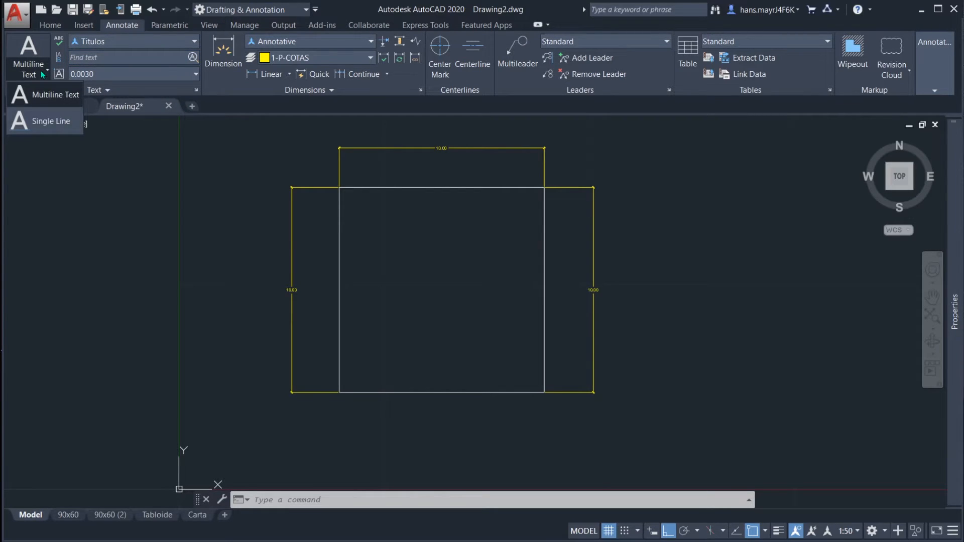
pyautogui.click(50, 96)
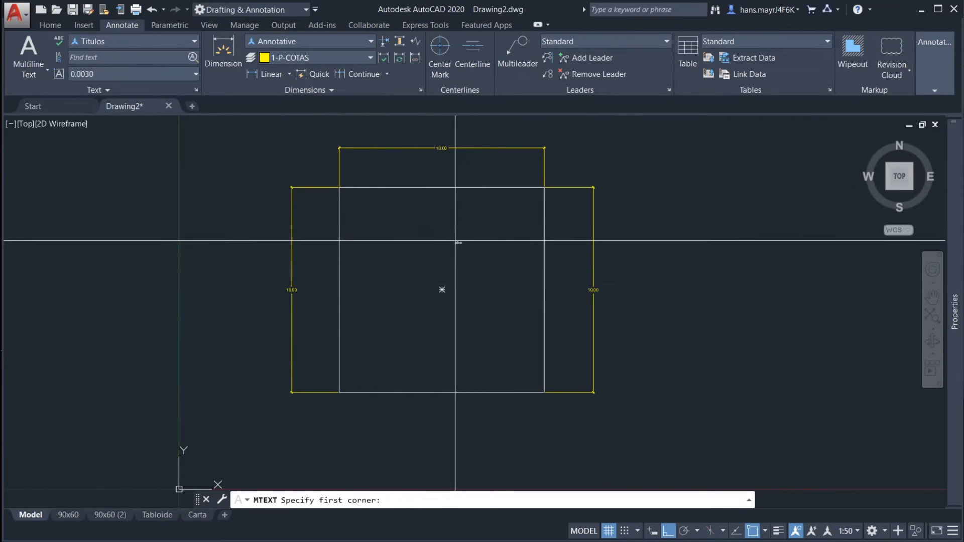
pyautogui.scroll(-2, 409, 266)
pyautogui.scroll(3, 402, 261)
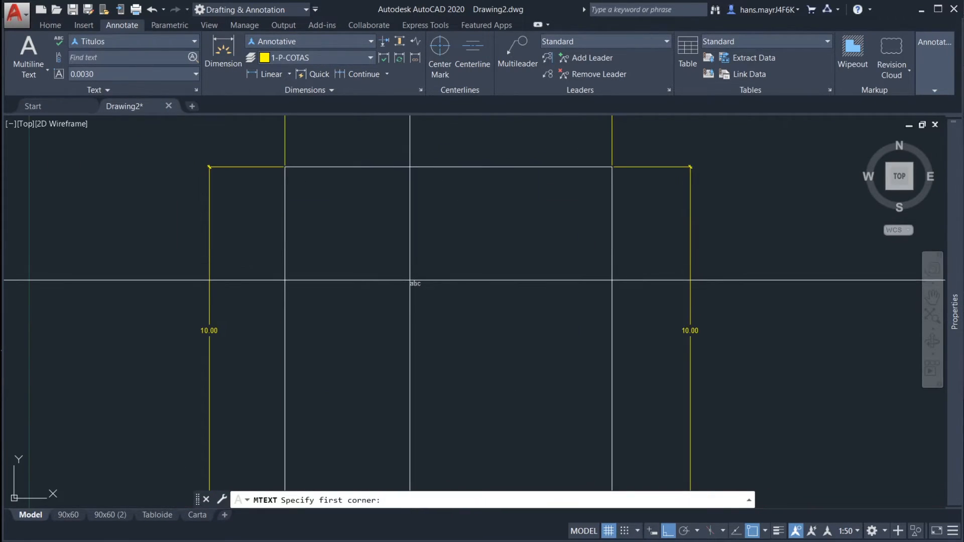
pyautogui.scroll(-2, 426, 269)
pyautogui.scroll(2, 420, 274)
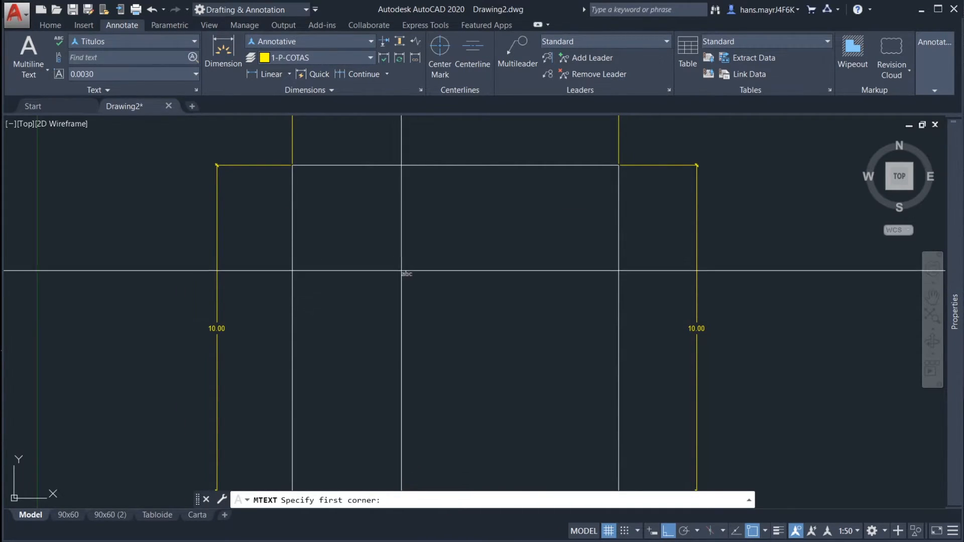
pyautogui.click(396, 290)
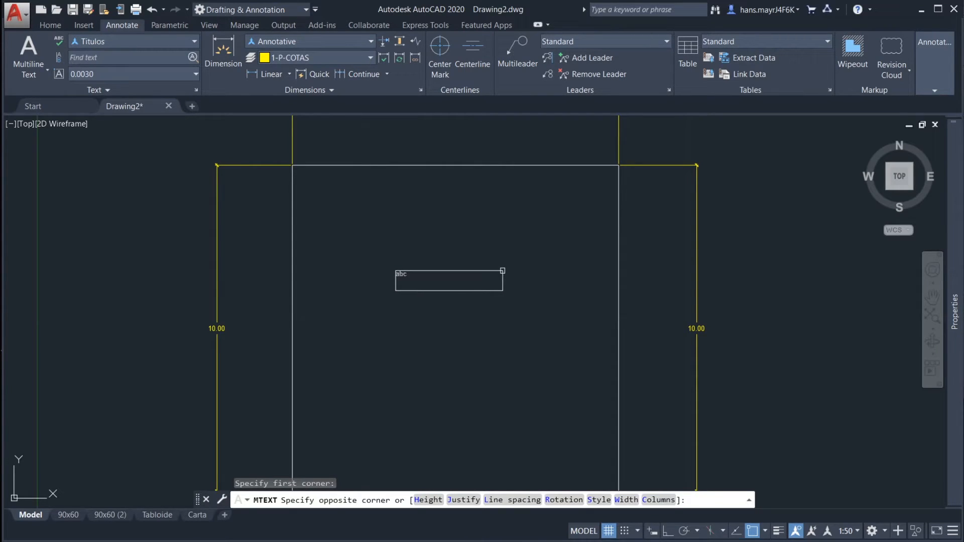
pyautogui.click(503, 271)
pyautogui.scroll(2, 438, 272)
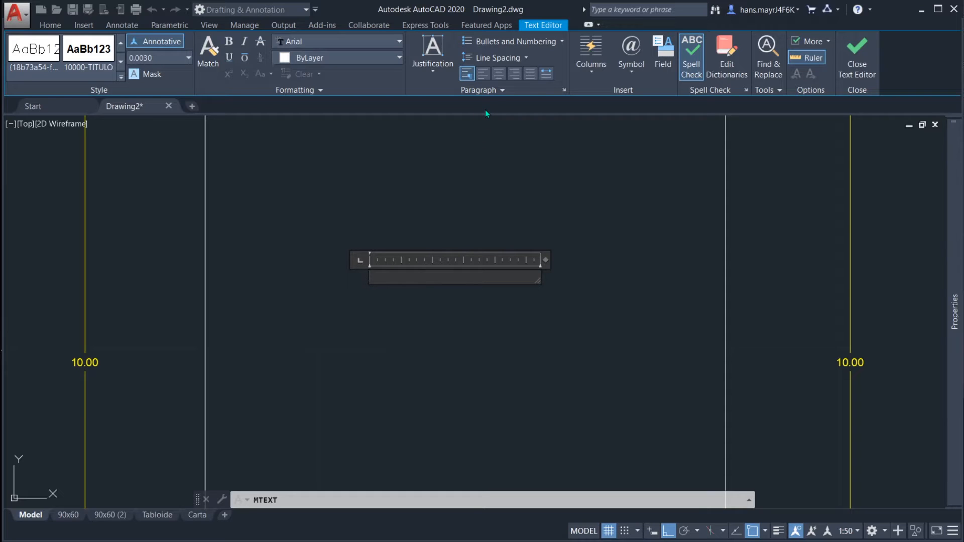
# Step: Set the multiline text's justification to Middle Center MC
pyautogui.click(439, 73)
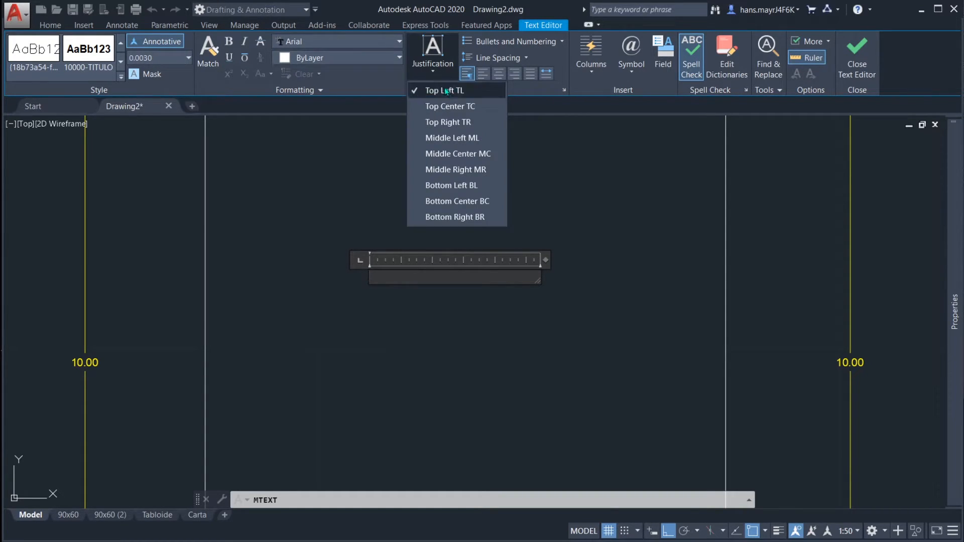
pyautogui.click(464, 154)
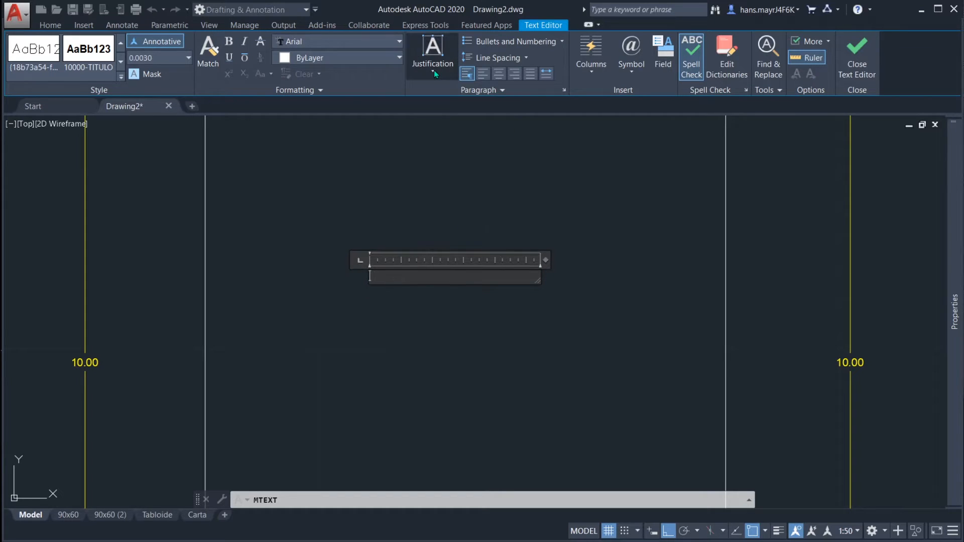
pyautogui.click(436, 68)
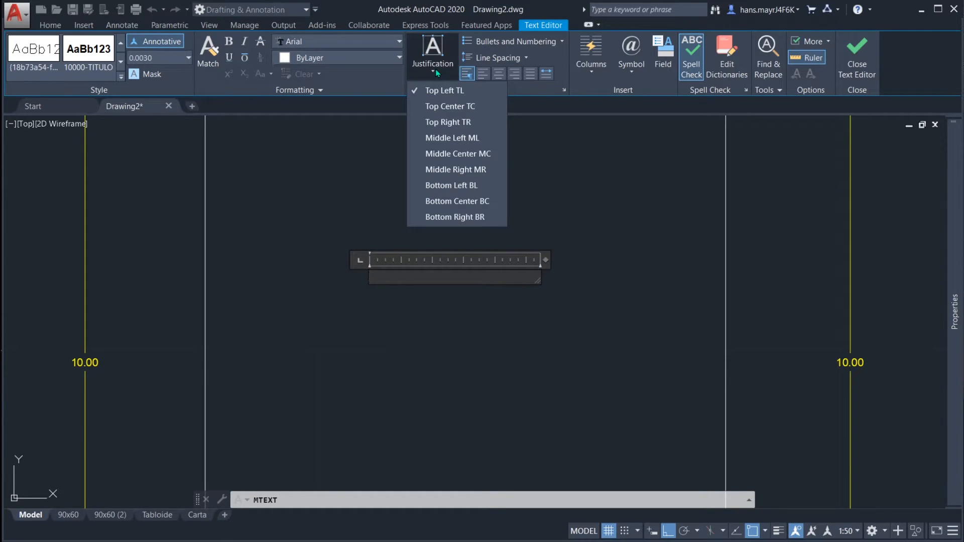
pyautogui.click(467, 154)
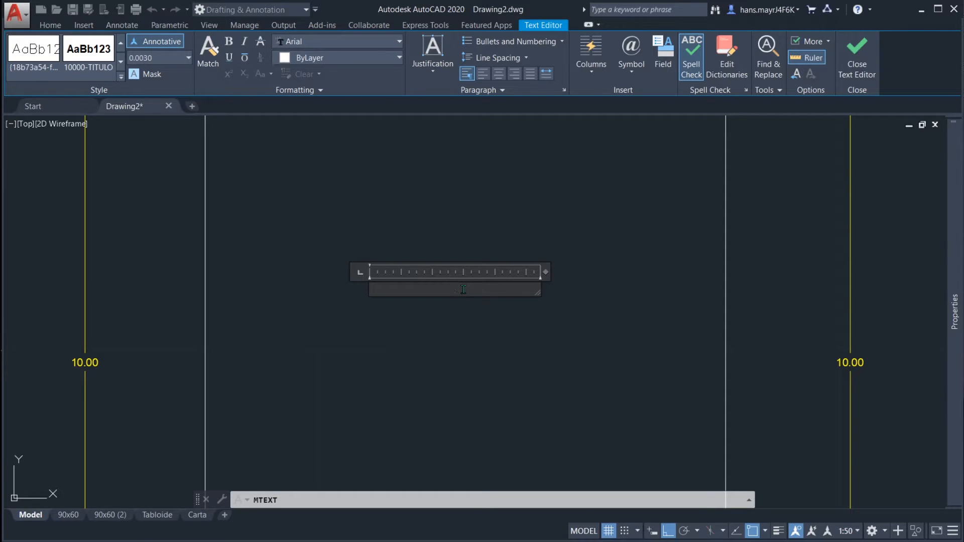
# Step: Enter "Sala TV" as the multiline text inside the square room and finish editing the text
pyautogui.write('Sala TV')
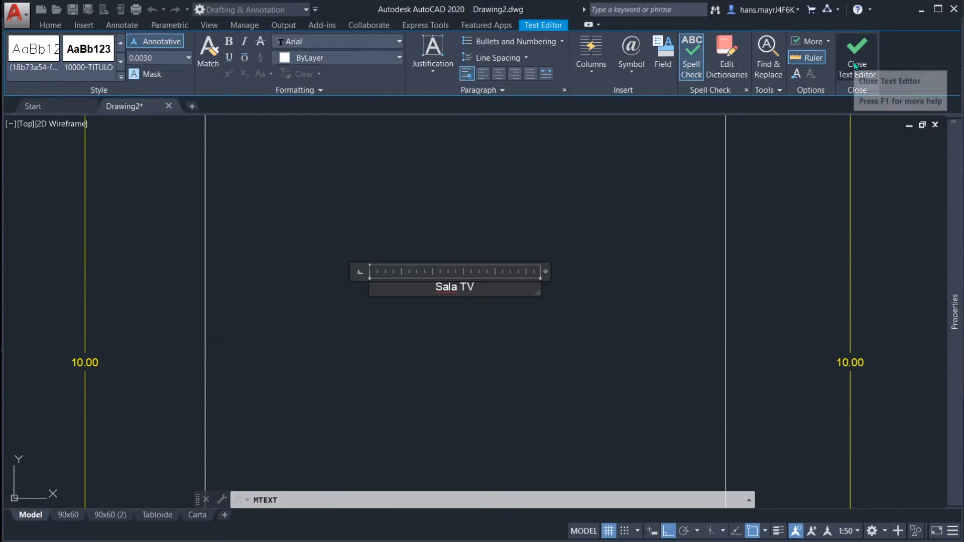
pyautogui.click(864, 74)
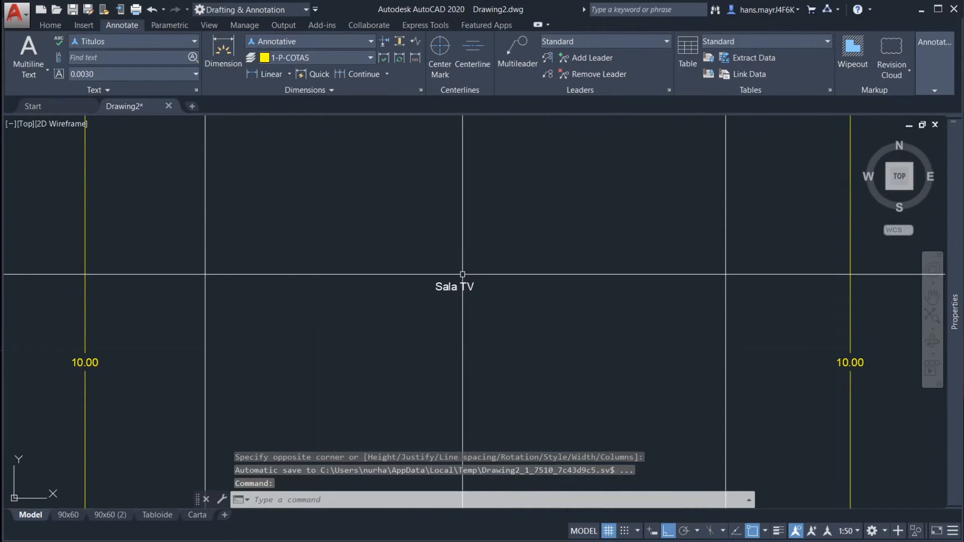
pyautogui.moveTo(462, 274); pyautogui.dragTo(467, 252, button='middle')
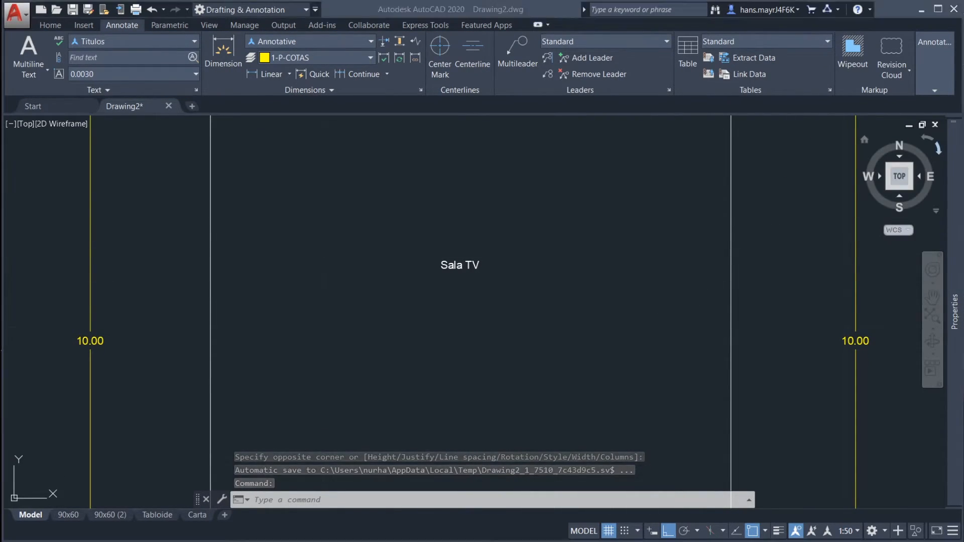
pyautogui.moveTo(860, 538)
pyautogui.mouseDown()
pyautogui.moveTo(845, 540)
pyautogui.moveTo(843, 521)
pyautogui.moveTo(858, 533)
pyautogui.mouseUp()
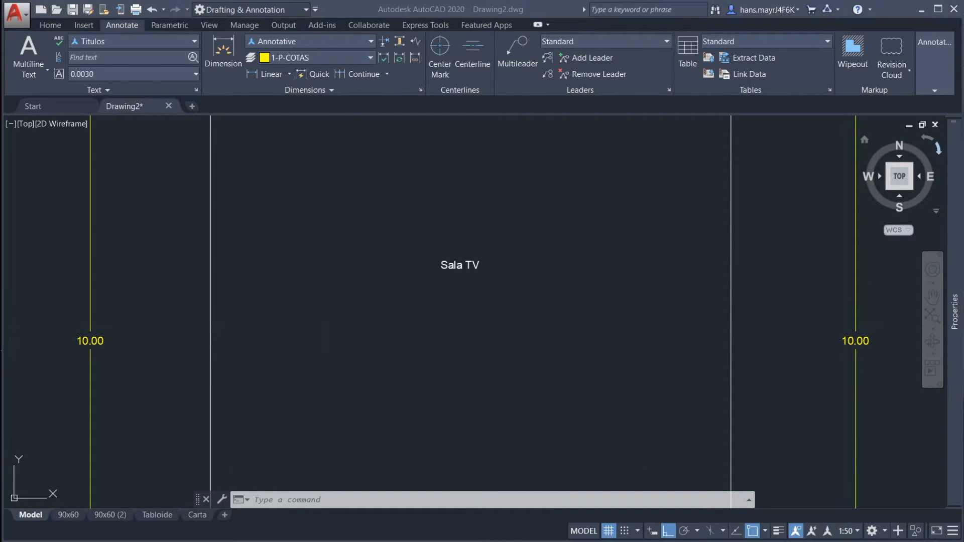
pyautogui.scroll(-2, 512, 281)
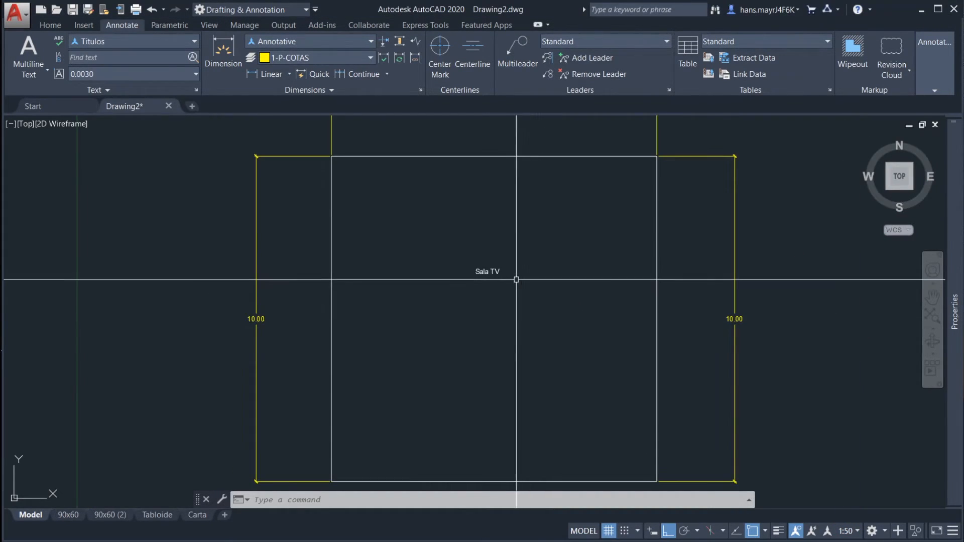
pyautogui.click(487, 272)
pyautogui.scroll(10, 488, 272)
pyautogui.scroll(-10, 476, 283)
pyautogui.press('Escape')
pyautogui.moveTo(555, 287); pyautogui.dragTo(497, 247, button='middle')
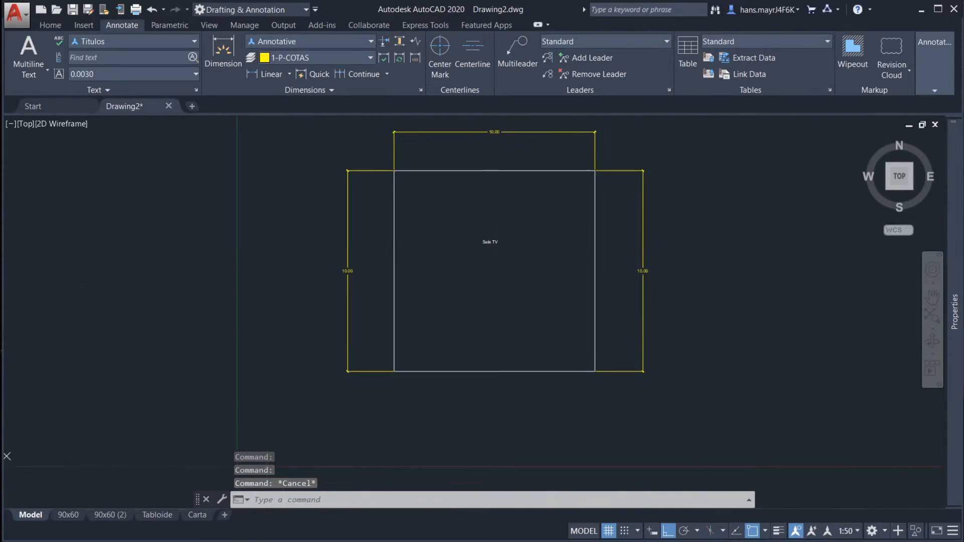
# Step: Add the 1:75 and 1:100 annotation scales to the "Sala TV" text object
pyautogui.click(490, 242)
pyautogui.moveTo(926, 75)
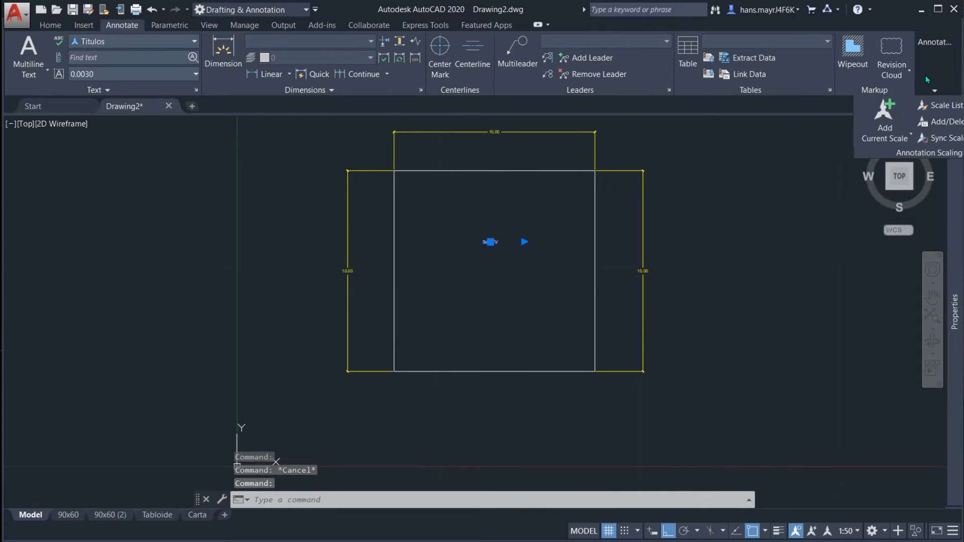
pyautogui.click(937, 121)
pyautogui.click(781, 242)
pyautogui.click(424, 317)
pyautogui.scroll(-2, 440, 321)
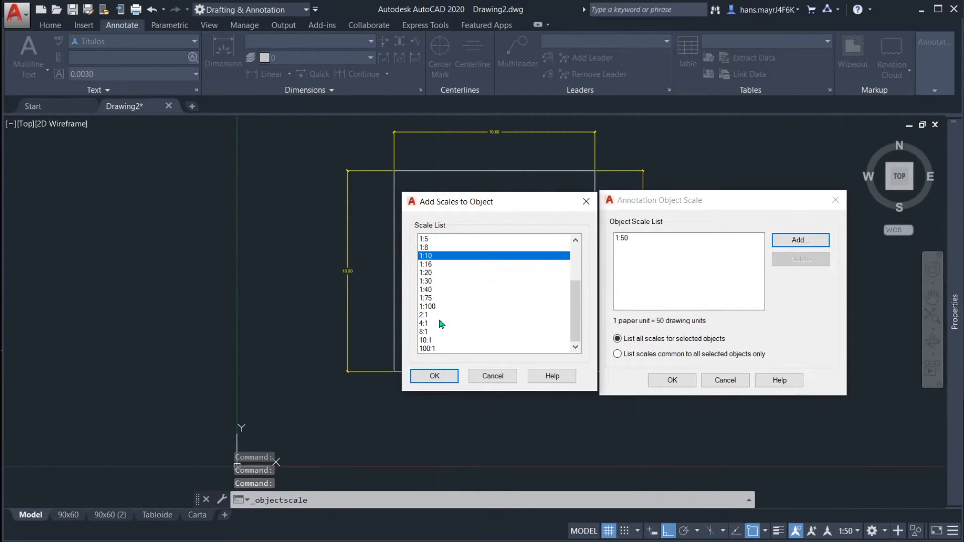
pyautogui.click(433, 299)
pyautogui.keyDown('ctrl'); pyautogui.click(435, 306); pyautogui.keyUp('ctrl')
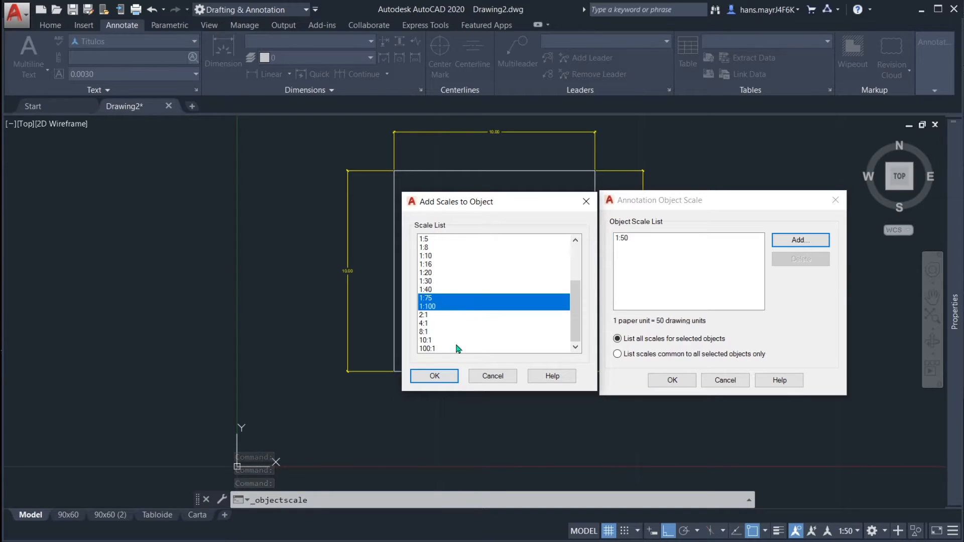
pyautogui.click(436, 376)
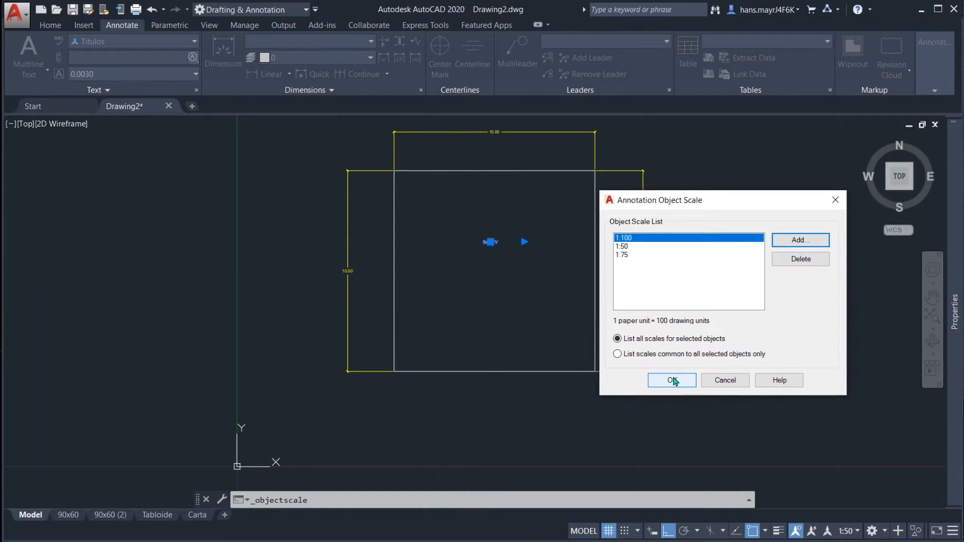
pyautogui.click(673, 381)
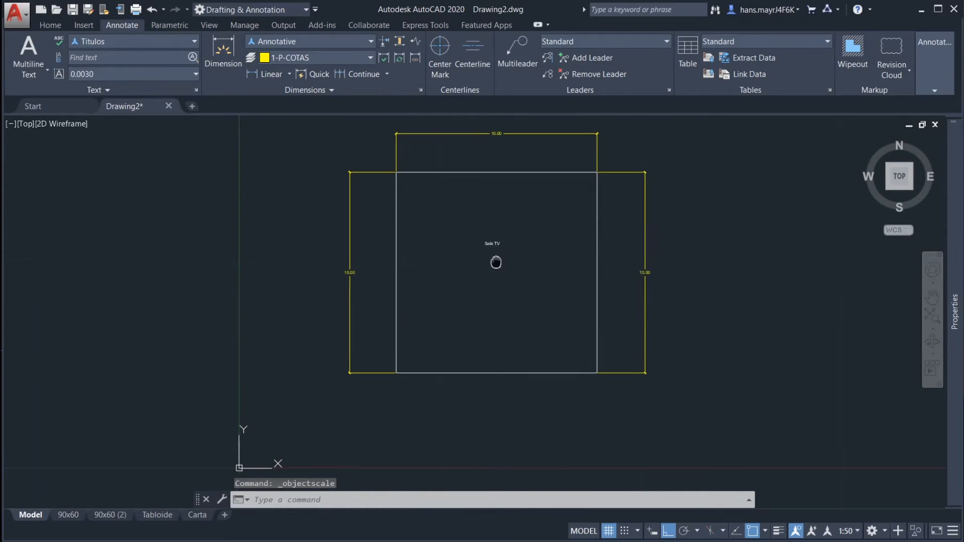
# Step: Select the "Sala TV" text and examine its overlapping scale representations up close, then compare it with the unselected text
pyautogui.scroll(6, 505, 268)
pyautogui.click(495, 242)
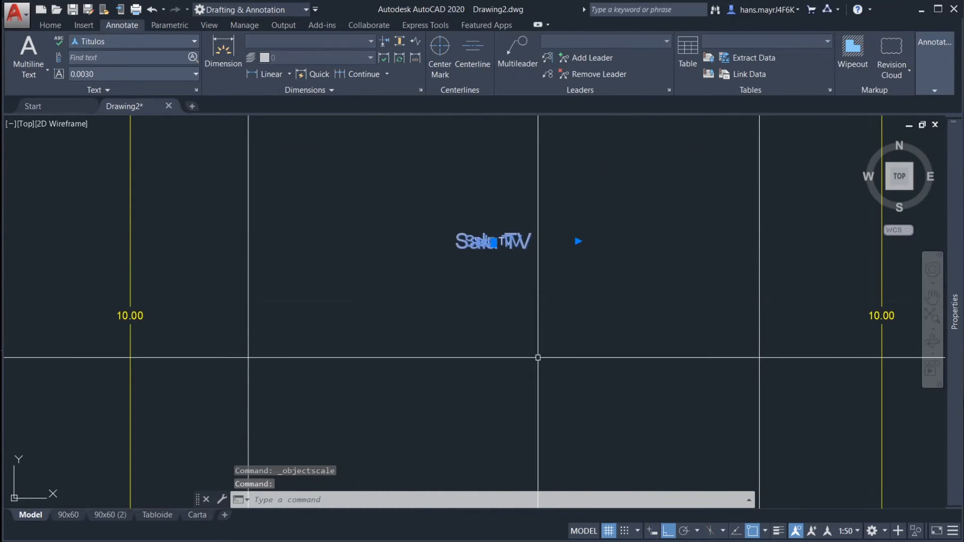
pyautogui.scroll(8, 500, 236)
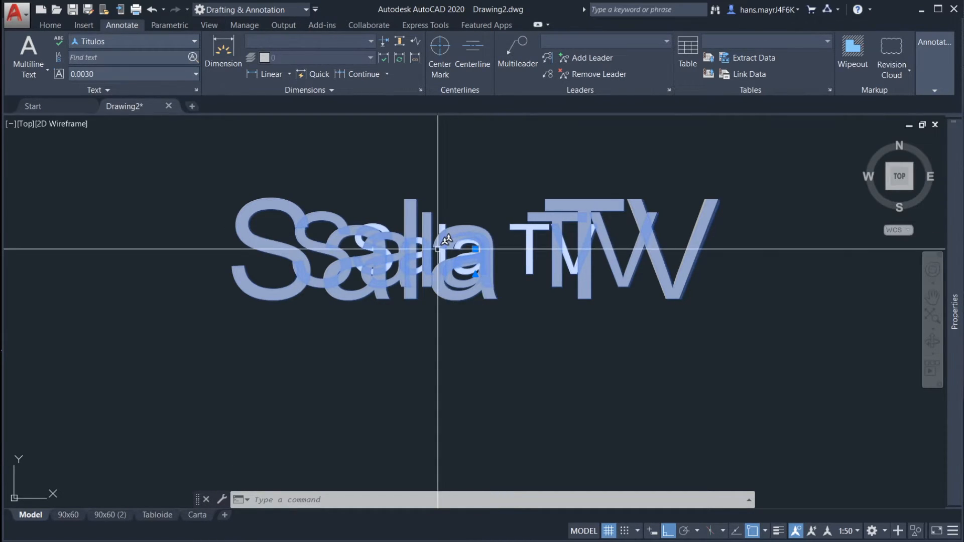
pyautogui.scroll(-5, 452, 246)
pyautogui.scroll(-3, 473, 246)
pyautogui.press('Escape')
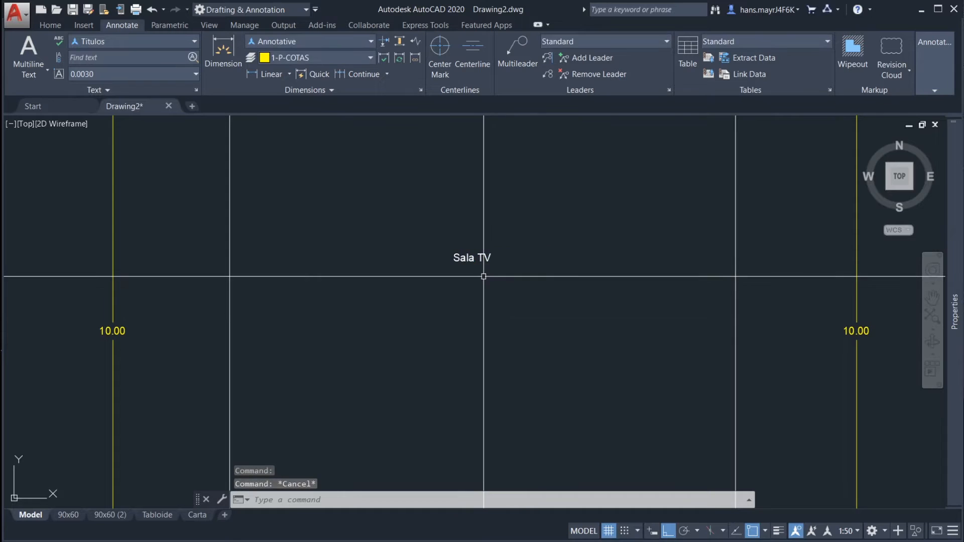
pyautogui.scroll(2, 484, 250)
pyautogui.click(468, 254)
pyautogui.scroll(6, 467, 254)
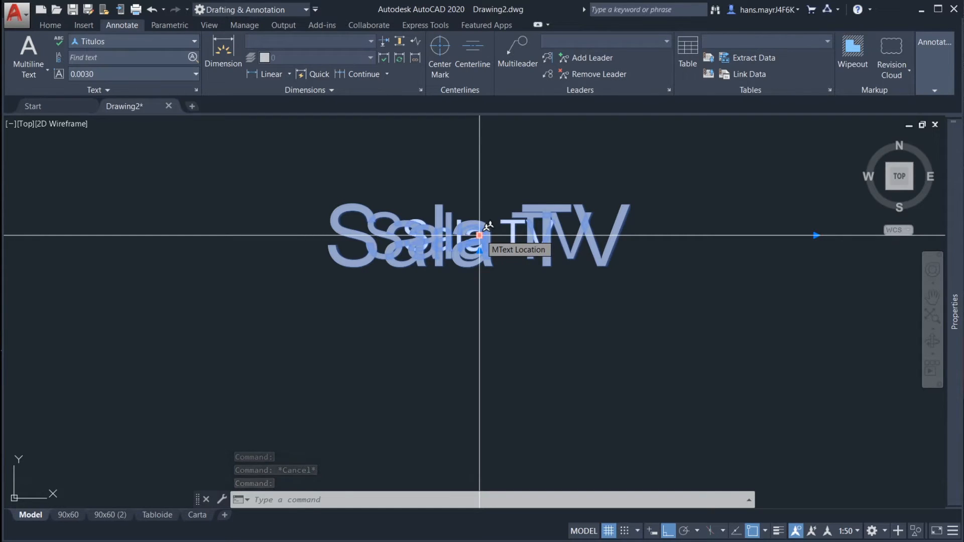
pyautogui.scroll(-2, 510, 261)
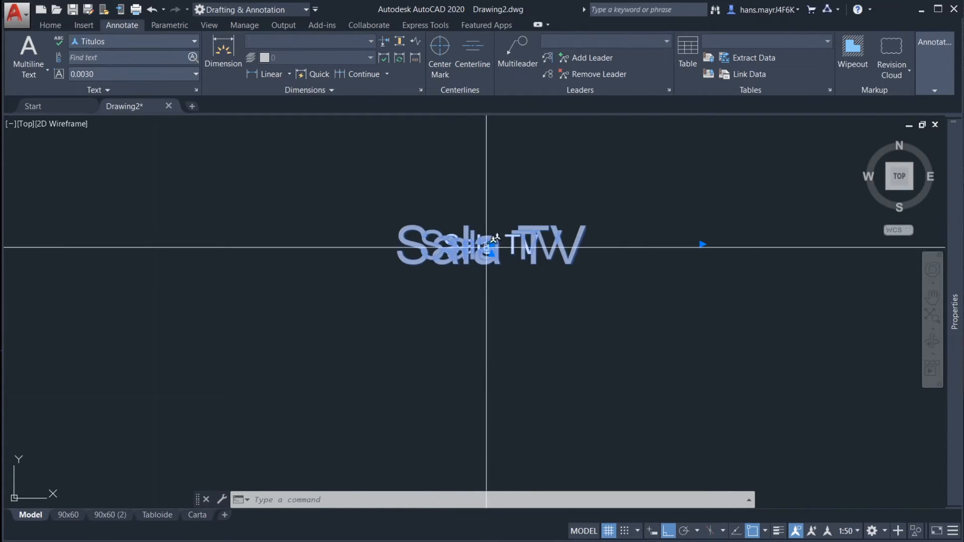
pyautogui.scroll(-2, 544, 274)
pyautogui.scroll(-4, 544, 274)
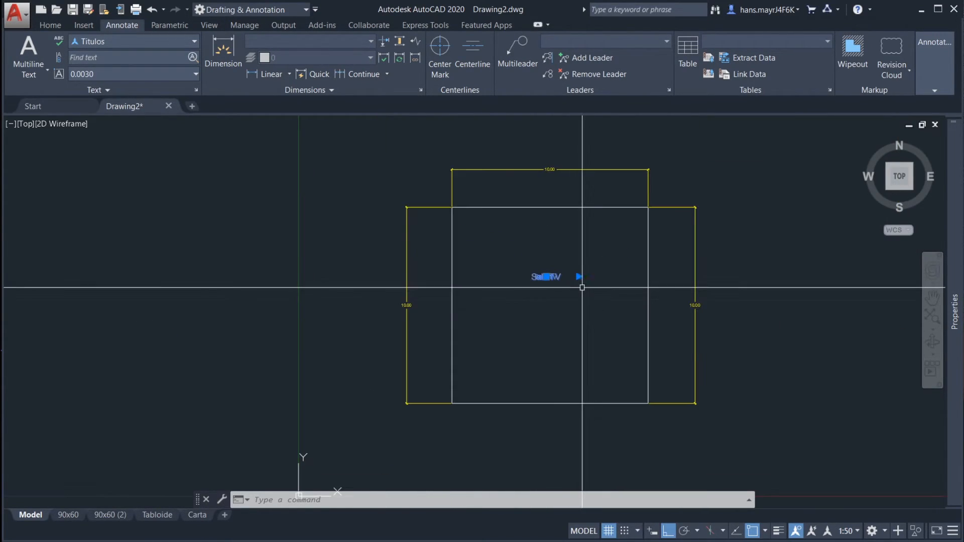
pyautogui.moveTo(583, 282); pyautogui.dragTo(523, 267, button='middle')
pyautogui.press('Escape')
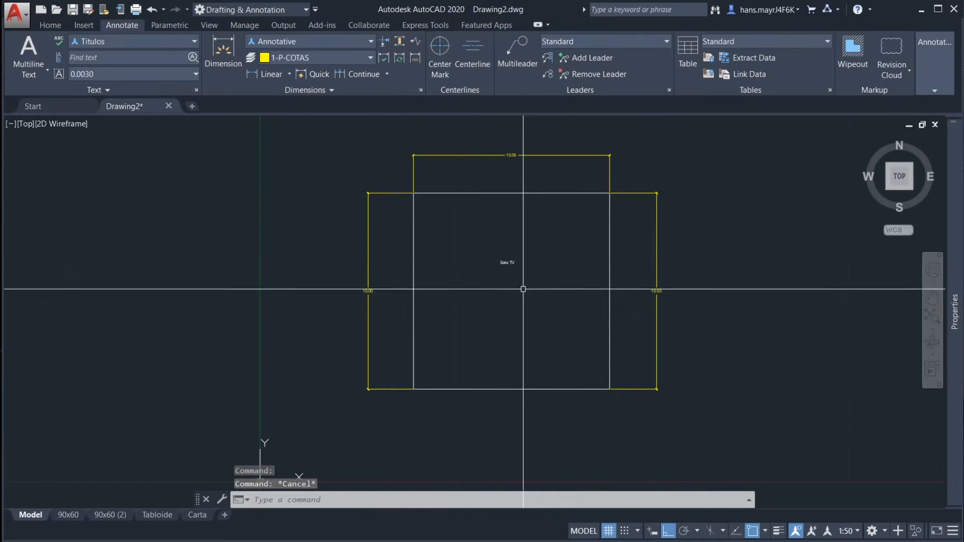
pyautogui.scroll(4, 509, 266)
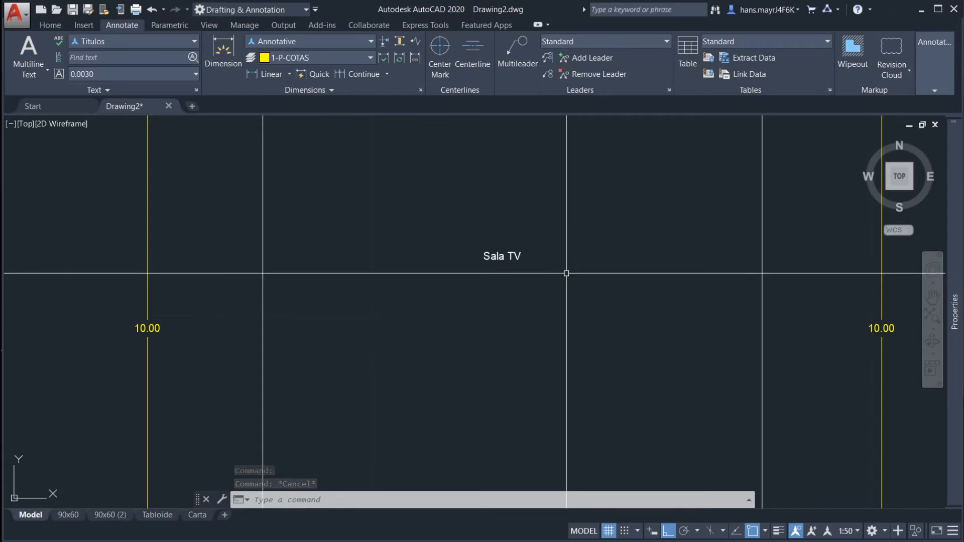
pyautogui.scroll(-4, 518, 257)
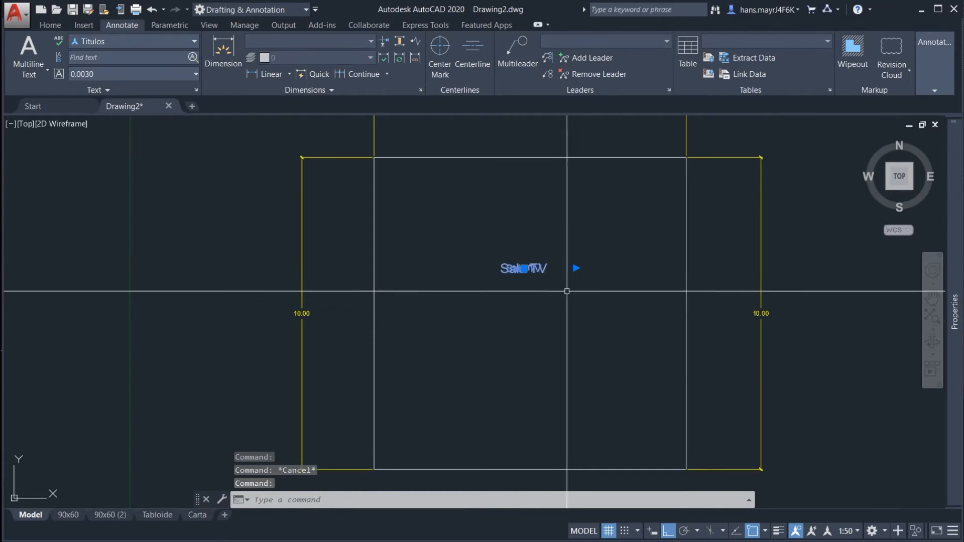
pyautogui.scroll(3, 519, 275)
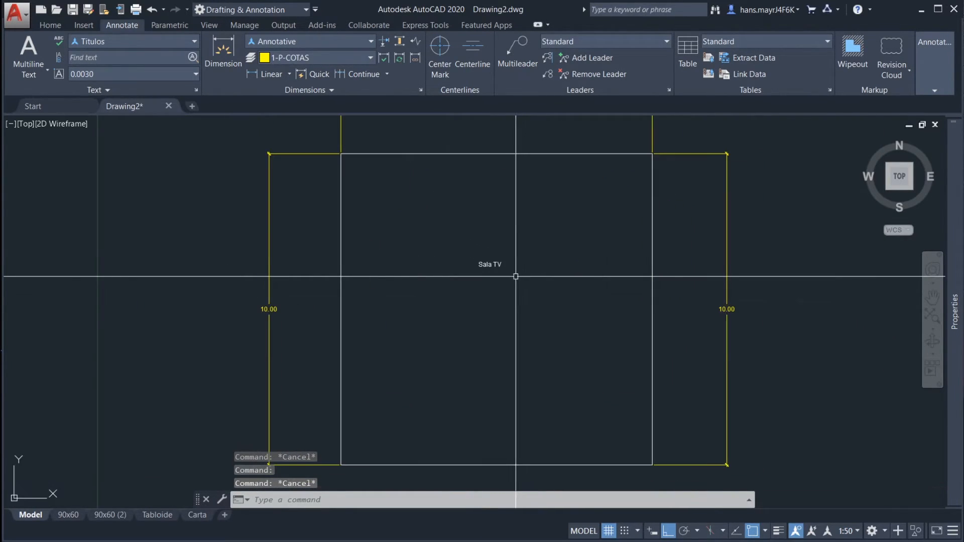
# Step: Open the 90x60 layout and examine how the "Sala TV" text shows in both viewports
pyautogui.click(69, 515)
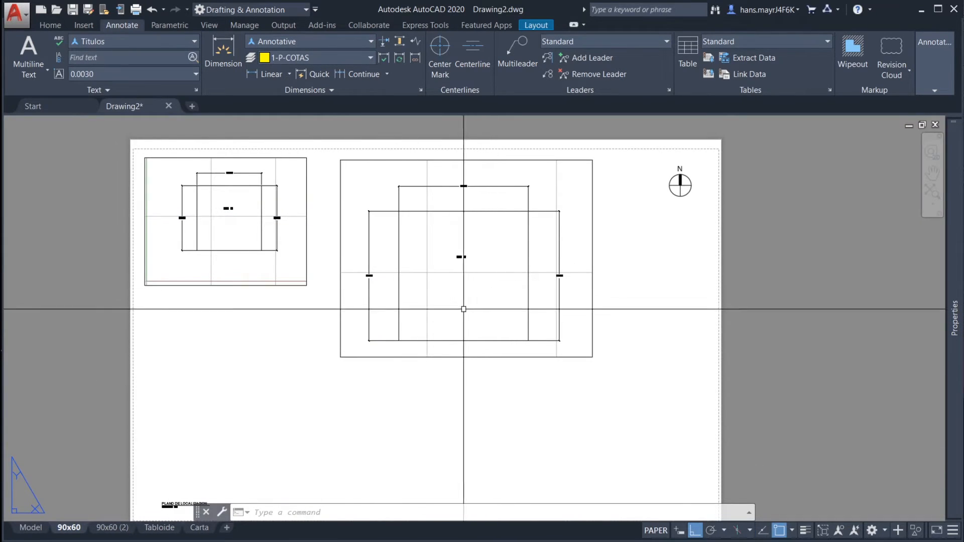
pyautogui.moveTo(432, 314); pyautogui.dragTo(538, 315, button='middle')
pyautogui.scroll(4, 347, 207)
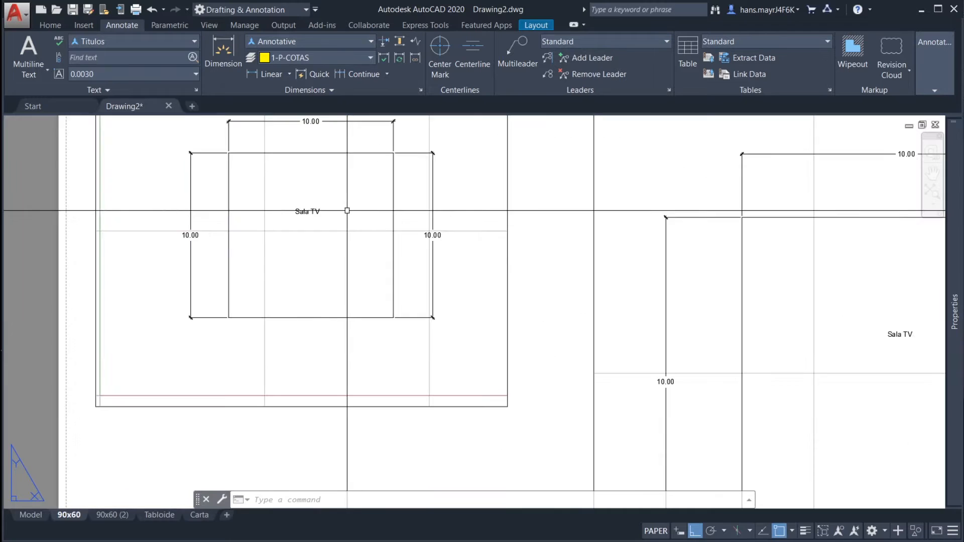
pyautogui.scroll(-2, 668, 277)
pyautogui.moveTo(702, 278); pyautogui.dragTo(464, 232, button='middle')
pyautogui.scroll(-1, 543, 250)
# Step: Check the scale of each of the two viewports and compare the text and dimension sizes between them
pyautogui.click(426, 229)
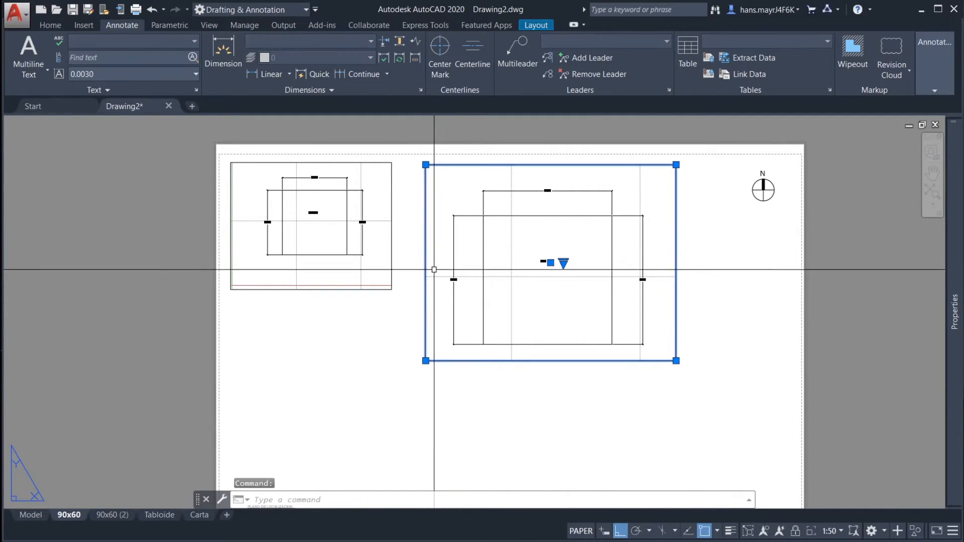
pyautogui.press('Escape')
pyautogui.click(391, 262)
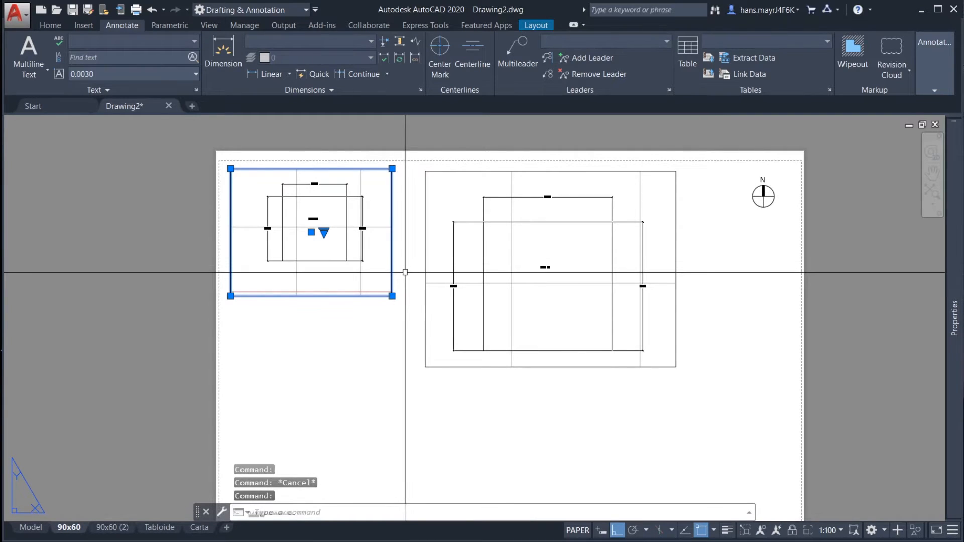
pyautogui.press('Escape')
pyautogui.scroll(2, 534, 269)
pyautogui.scroll(3, 543, 262)
pyautogui.moveTo(725, 314); pyautogui.dragTo(716, 332, button='middle')
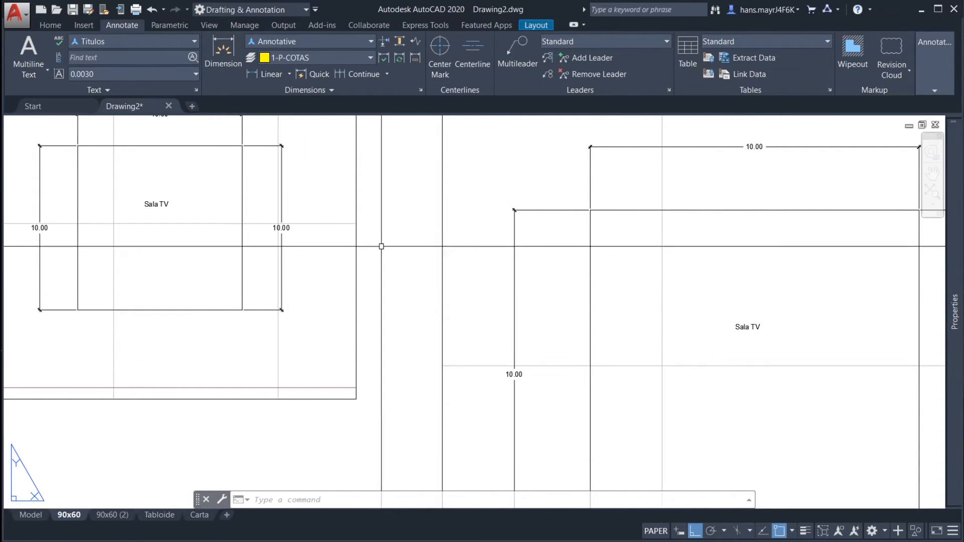
pyautogui.scroll(-5, 426, 264)
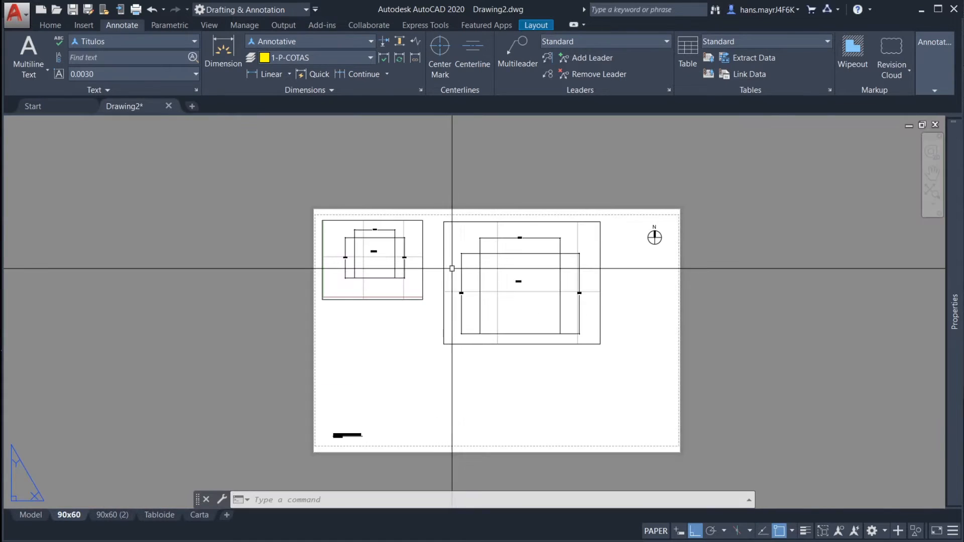
pyautogui.scroll(4, 455, 254)
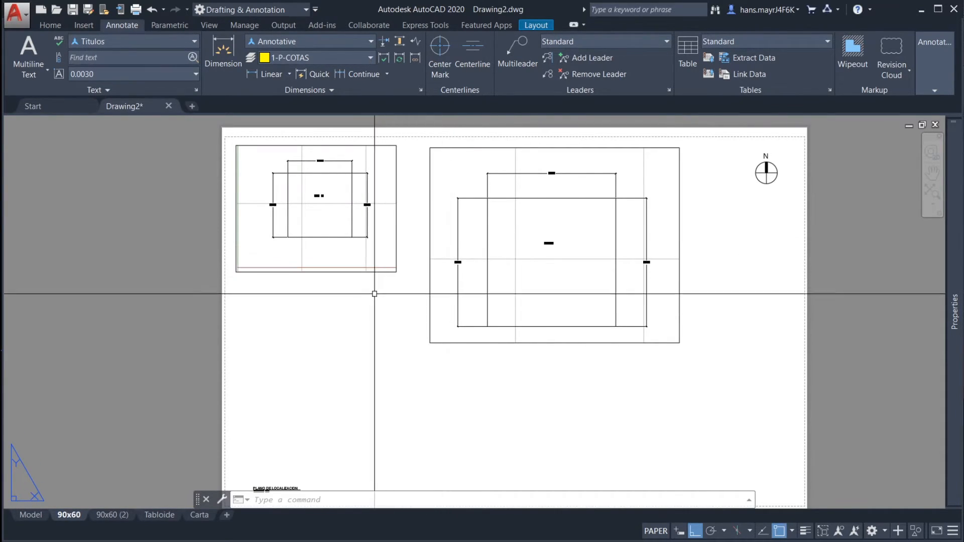
# Step: Return to model space and inspect the scale representations of the "Sala TV" text again
pyautogui.click(30, 515)
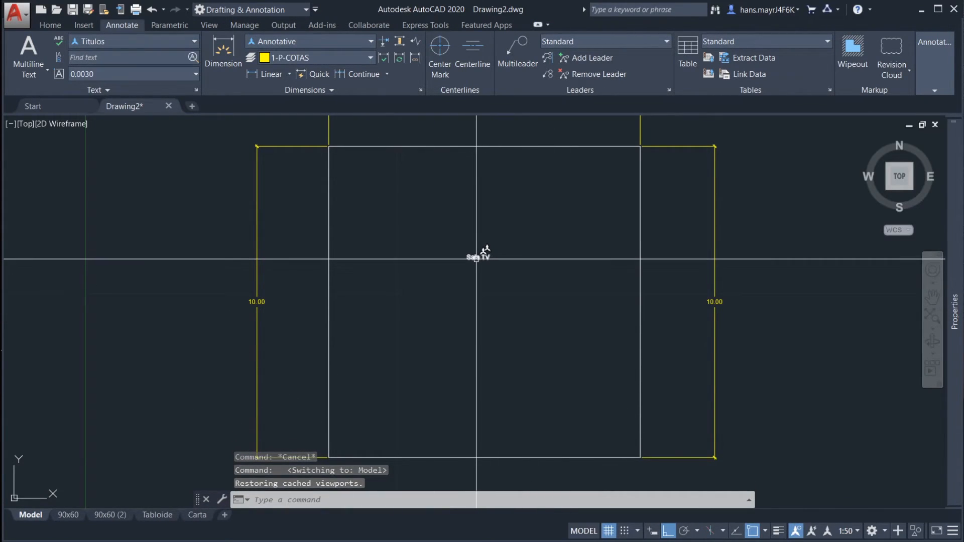
pyautogui.press('Escape')
pyautogui.press('Escape')
pyautogui.press('Escape')
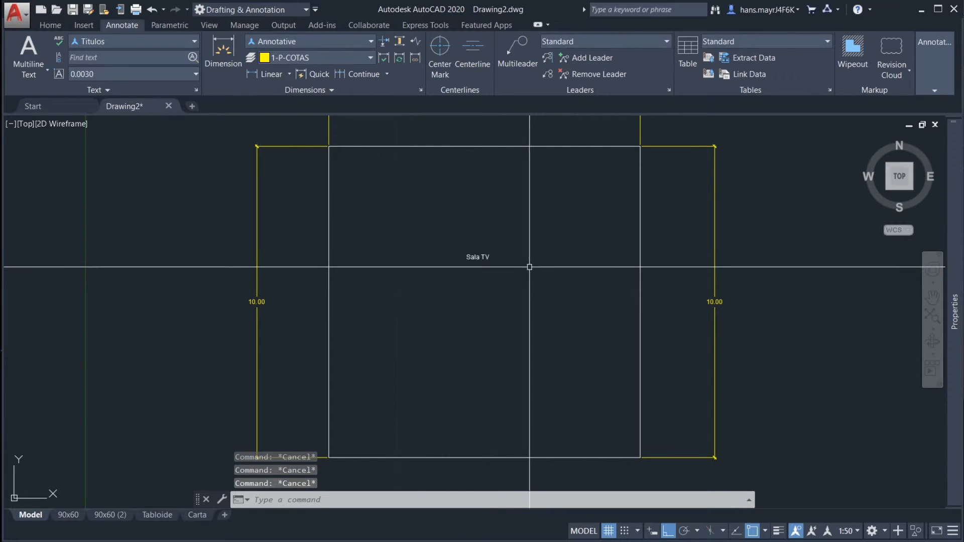
pyautogui.moveTo(456, 270); pyautogui.dragTo(415, 281, button='middle')
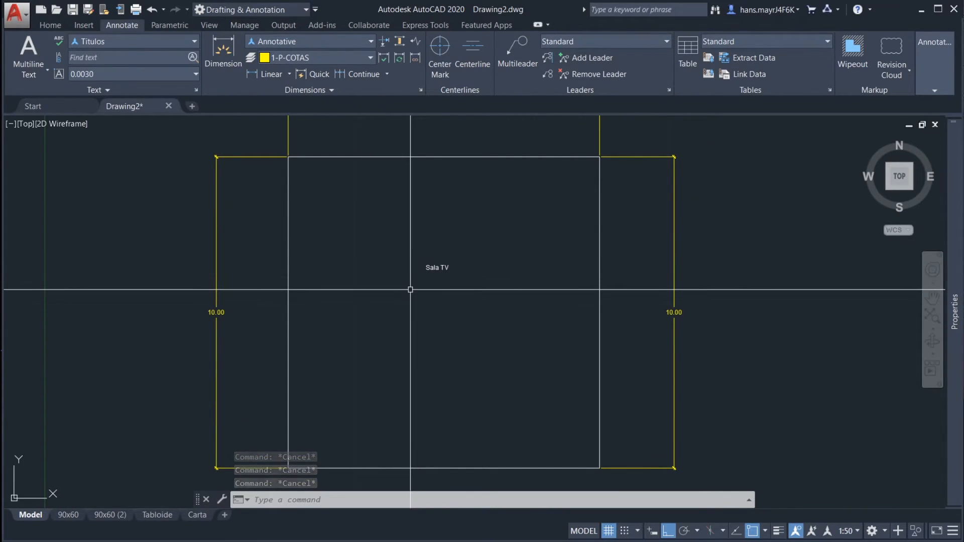
pyautogui.click(433, 267)
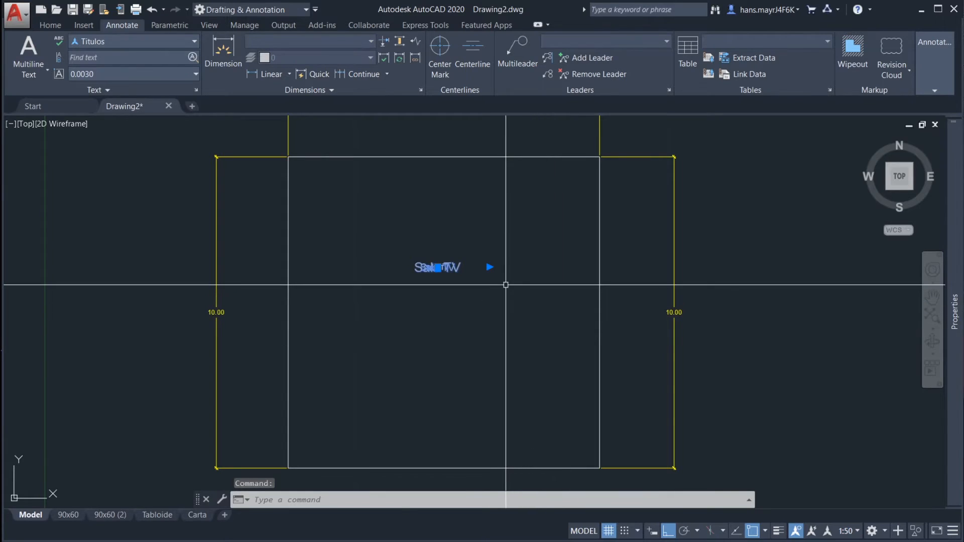
pyautogui.press('Escape')
pyautogui.press('Escape')
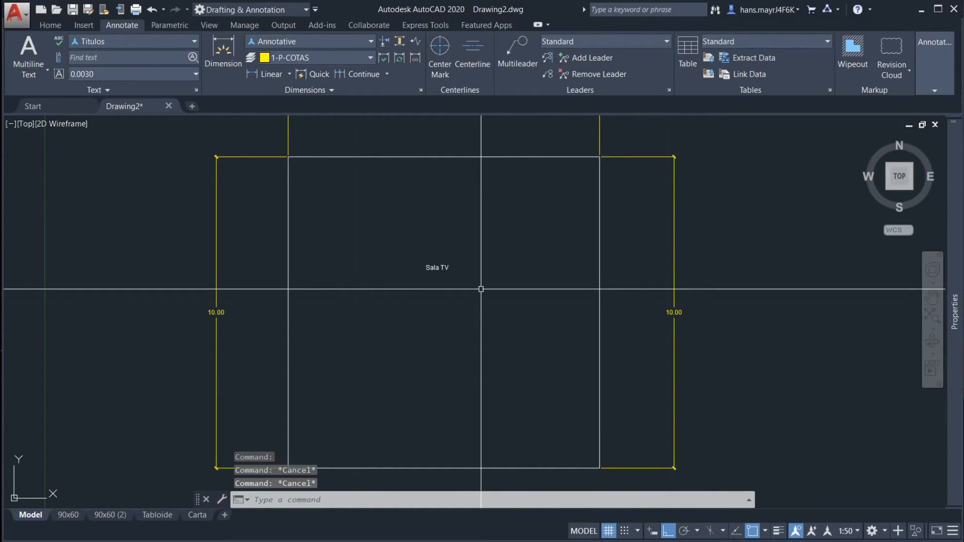
pyautogui.click(307, 42)
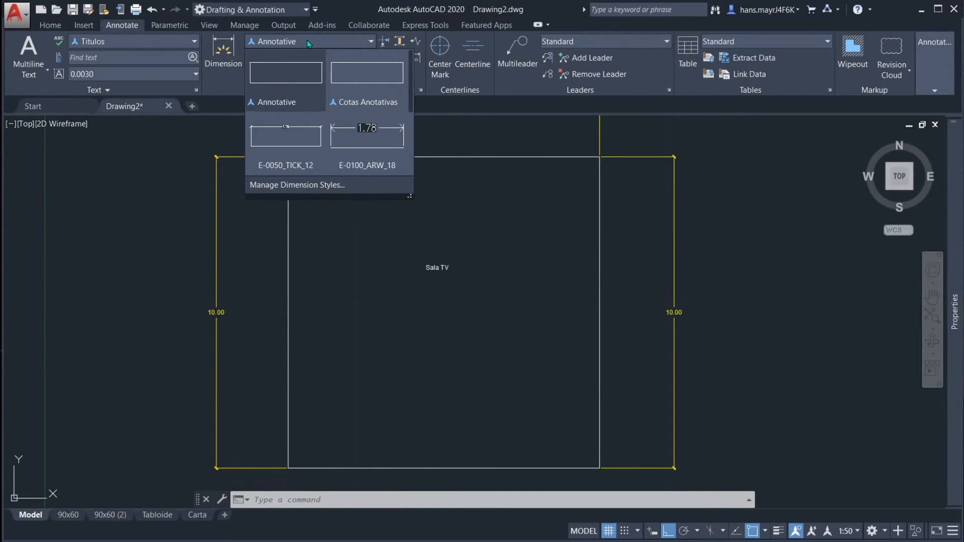
pyautogui.click(307, 41)
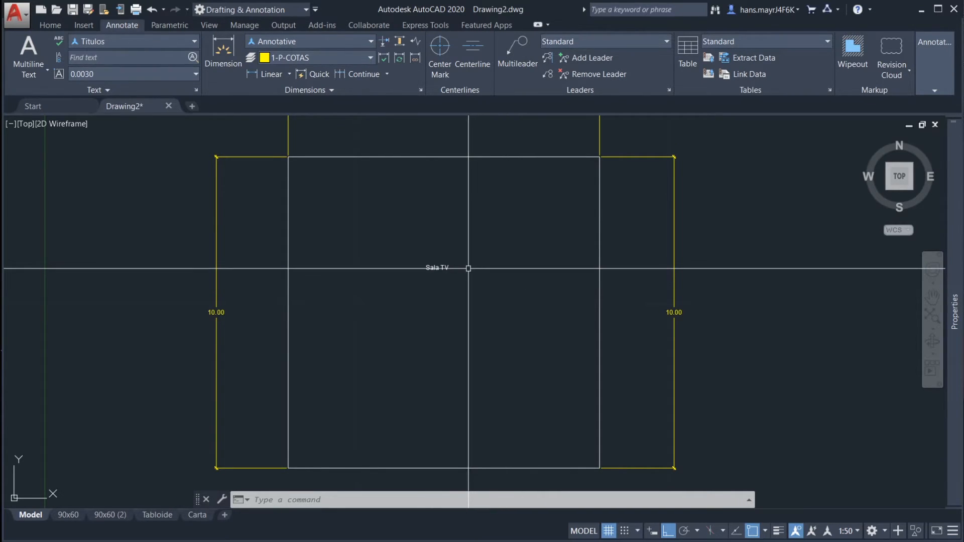
# Step: Review the available text styles, then select the "Sala TV" text to inspect its scale representations
pyautogui.click(149, 42)
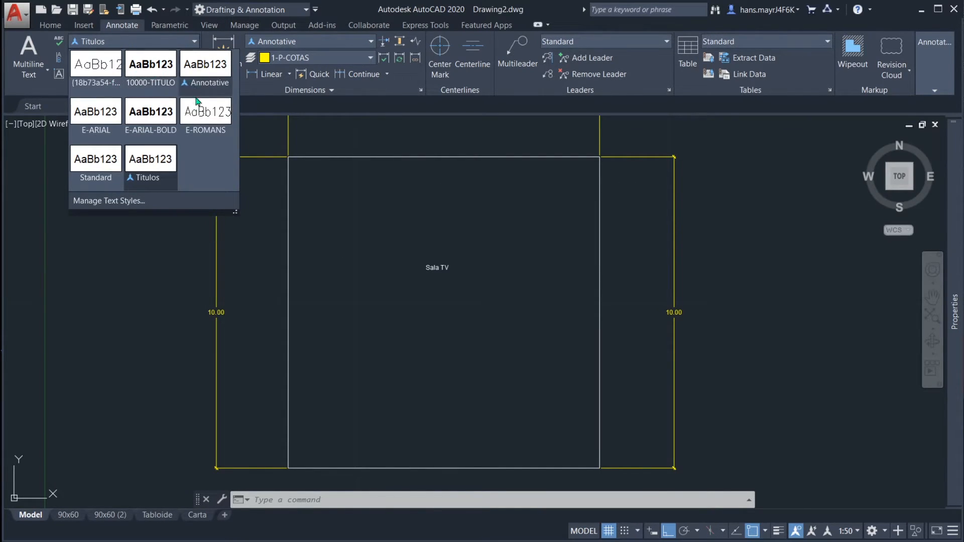
pyautogui.click(159, 45)
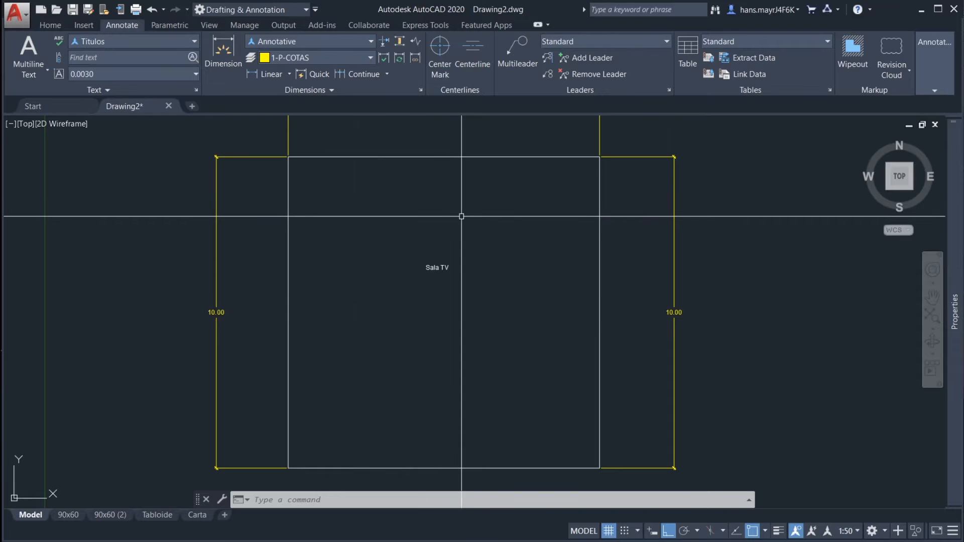
pyautogui.click(438, 266)
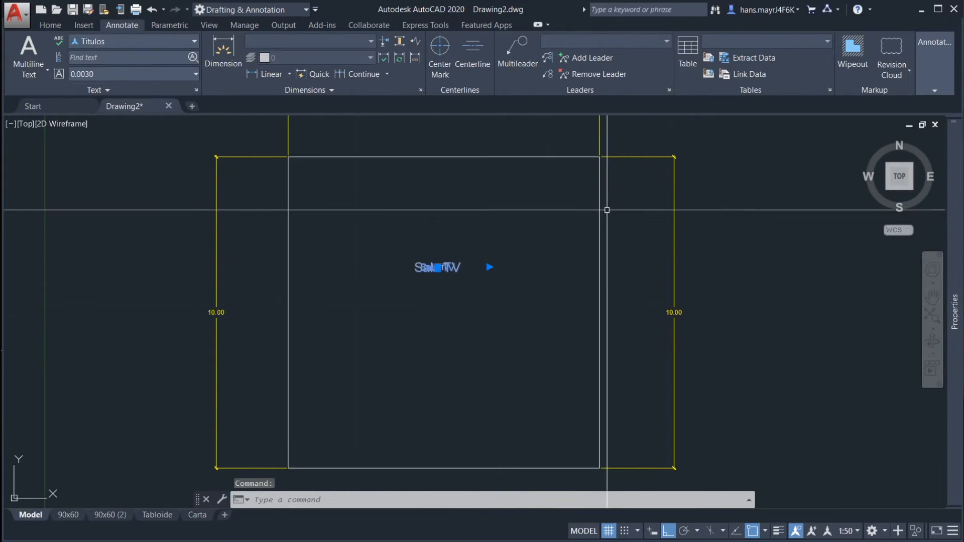
pyautogui.click(937, 92)
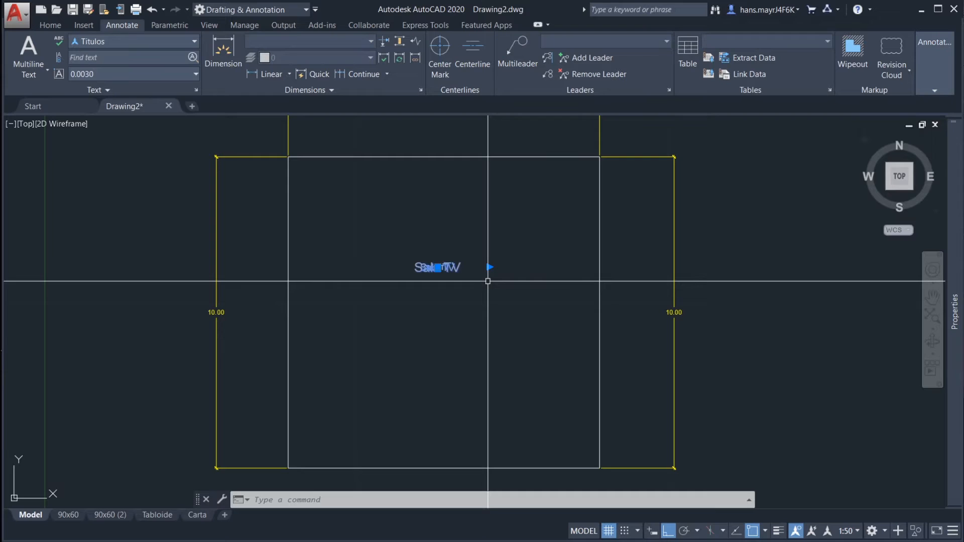
pyautogui.press('Escape')
# Step: Compare the "Sala TV" text in its selected and unselected states, examining the overlapping scale representations up close
pyautogui.click(440, 267)
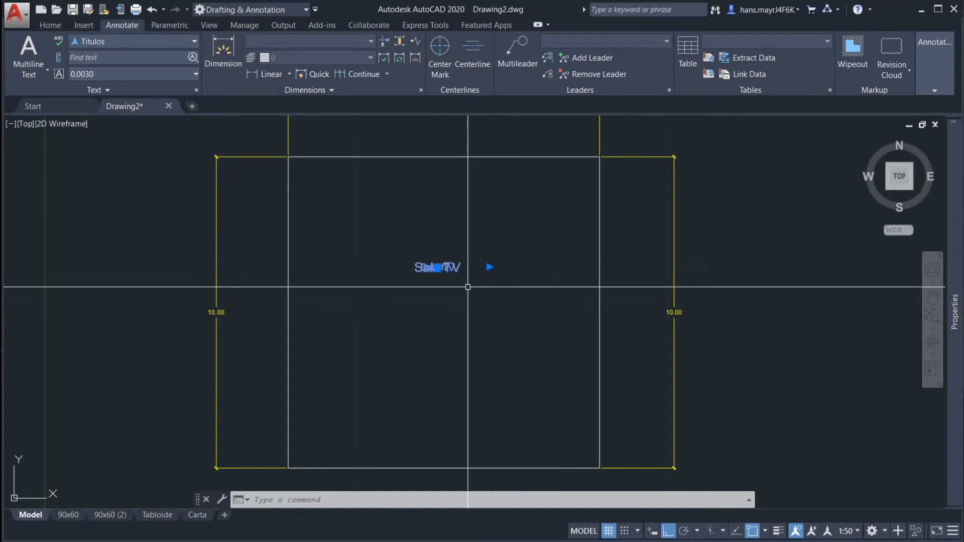
pyautogui.press('Escape')
pyautogui.press('Escape')
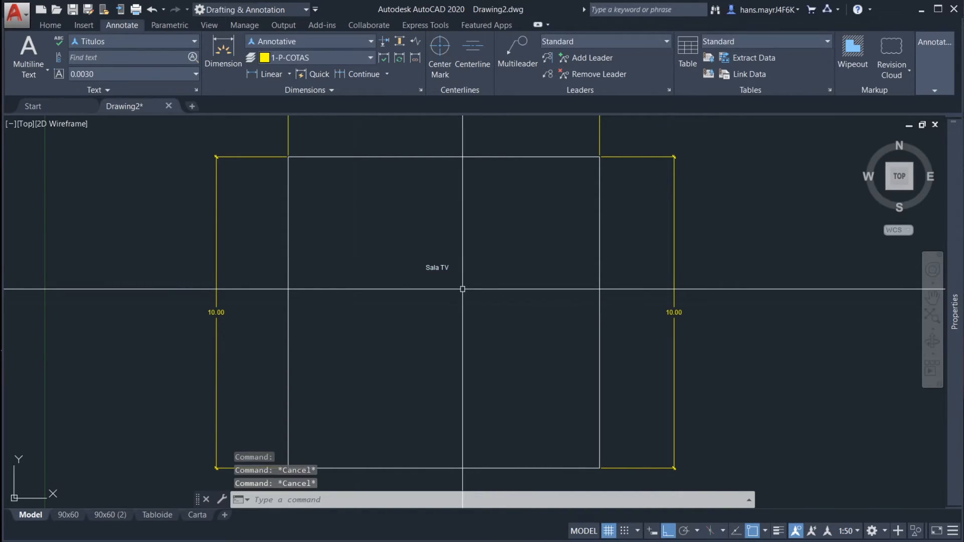
pyautogui.click(448, 267)
pyautogui.press('Escape')
pyautogui.press('Escape')
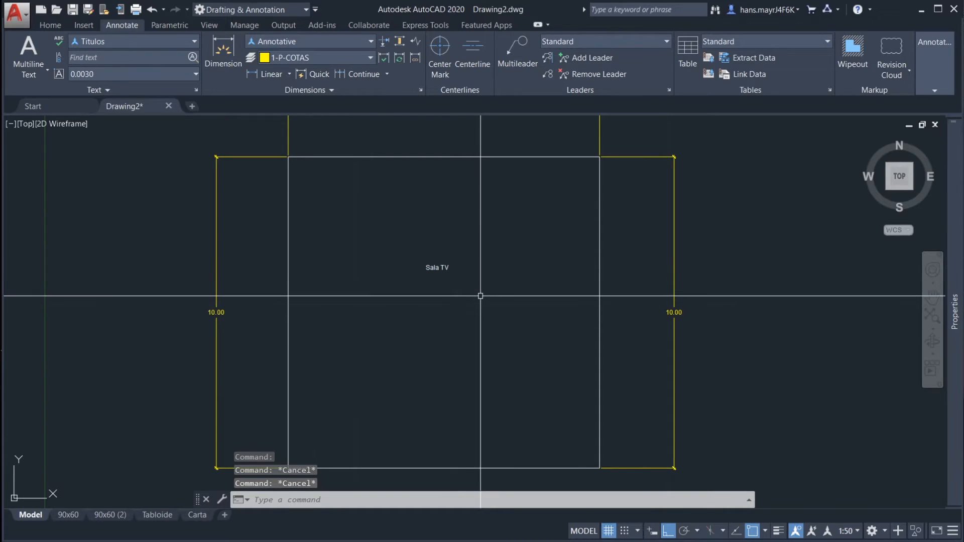
pyautogui.click(448, 266)
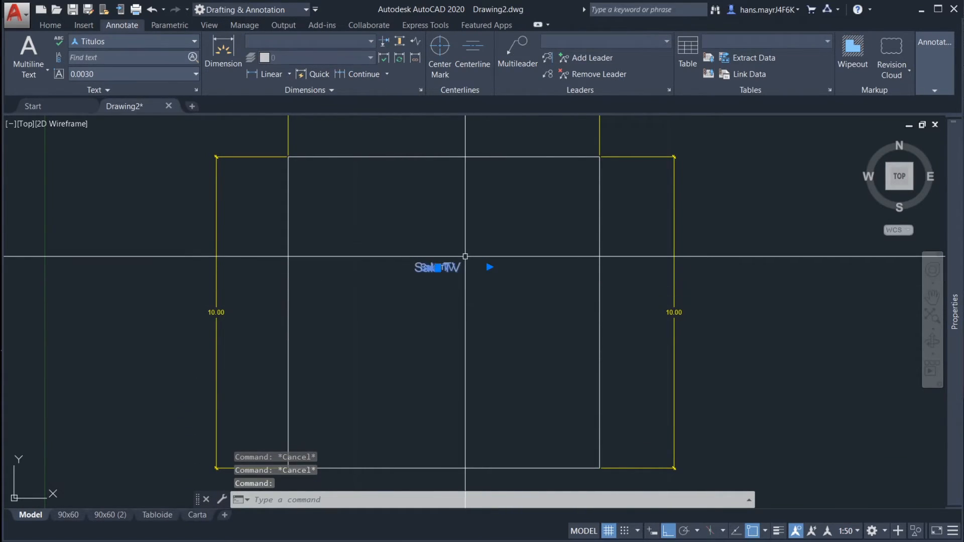
pyautogui.scroll(6, 426, 259)
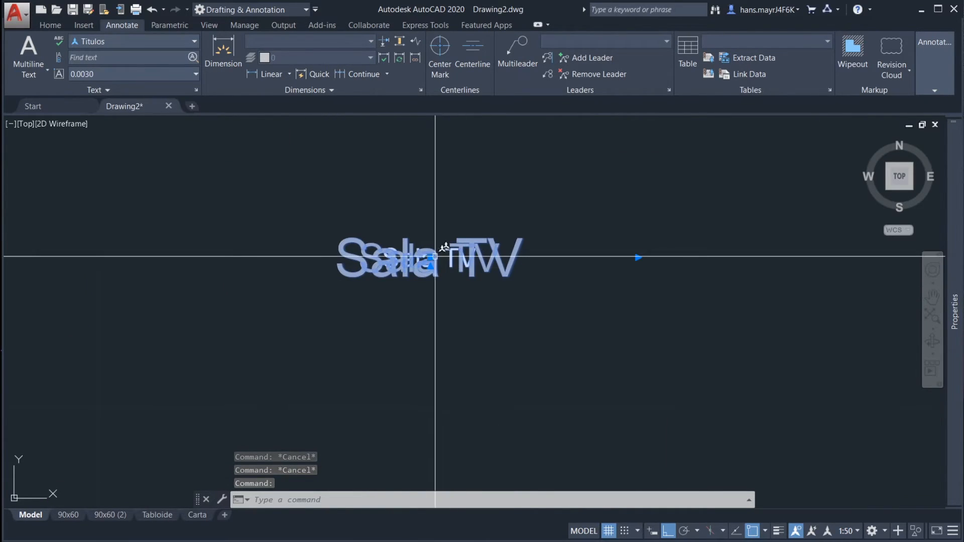
pyautogui.scroll(-6, 452, 260)
pyautogui.scroll(-4, 482, 264)
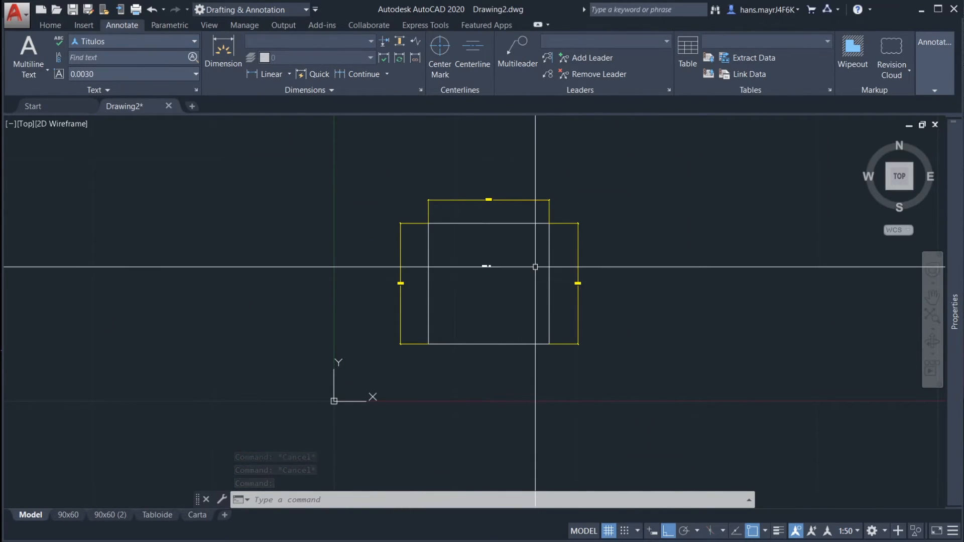
pyautogui.press('Escape')
# Step: Delete the vertical dimension on the left side of the square
pyautogui.scroll(2, 489, 266)
pyautogui.moveTo(520, 282); pyautogui.dragTo(475, 282, button='middle')
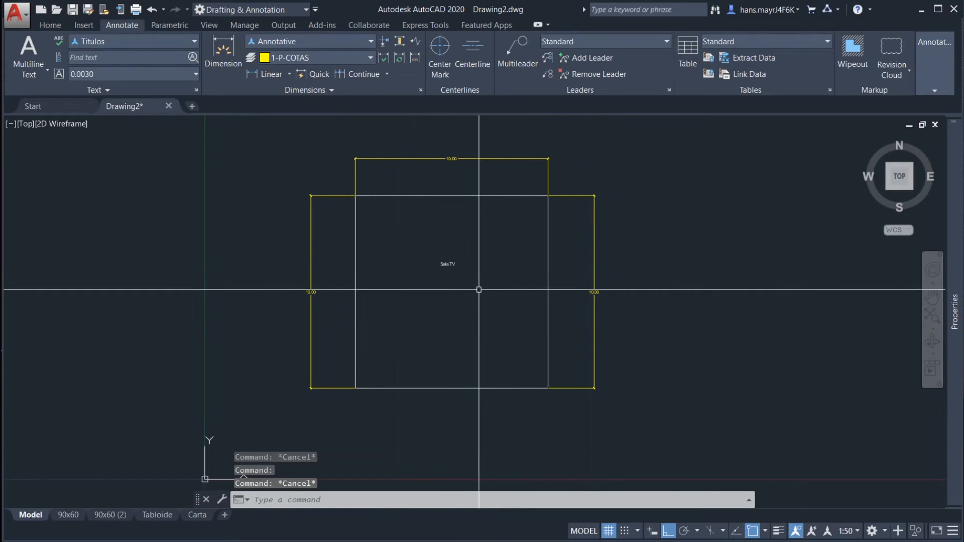
pyautogui.moveTo(398, 280); pyautogui.dragTo(459, 278, button='middle')
pyautogui.click(366, 264)
pyautogui.click(305, 240)
pyautogui.press('Delete')
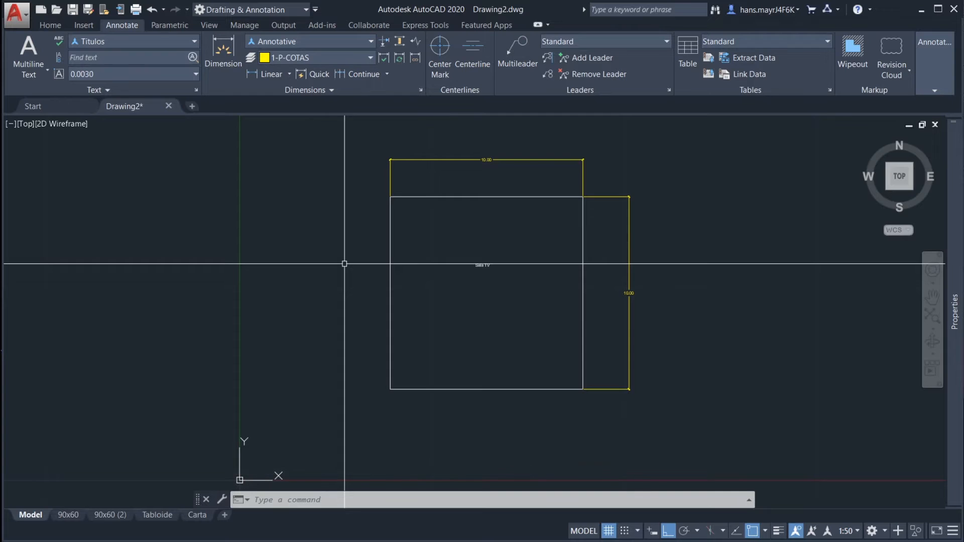
# Step: Examine the text of the horizontal dimension above the square up close
pyautogui.moveTo(368, 214); pyautogui.dragTo(442, 203, button='middle')
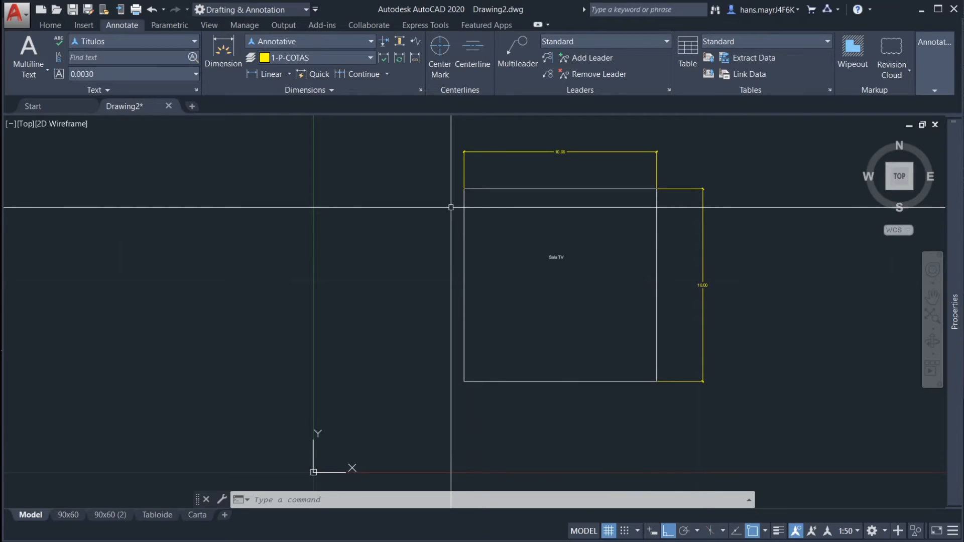
pyautogui.moveTo(408, 222); pyautogui.dragTo(402, 239, button='middle')
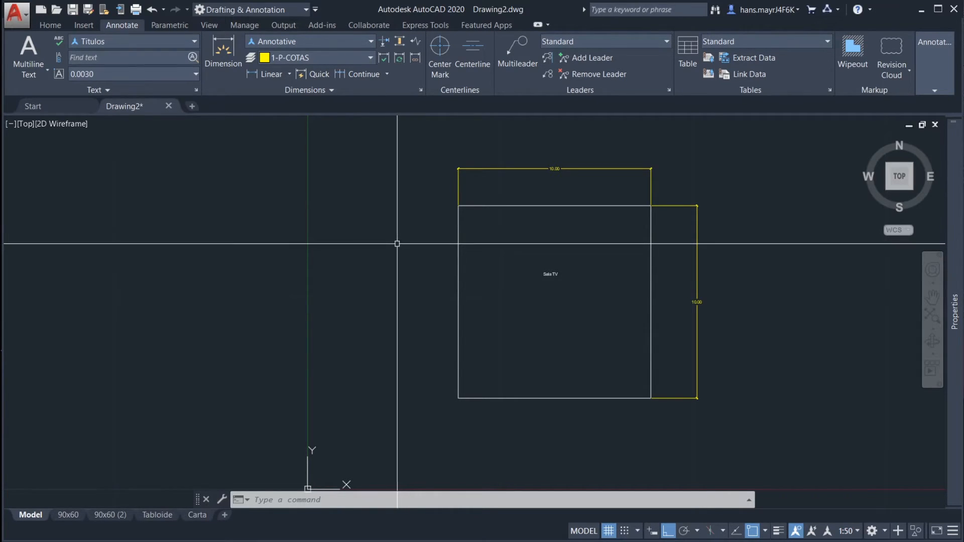
pyautogui.moveTo(408, 258); pyautogui.dragTo(409, 276, button='middle')
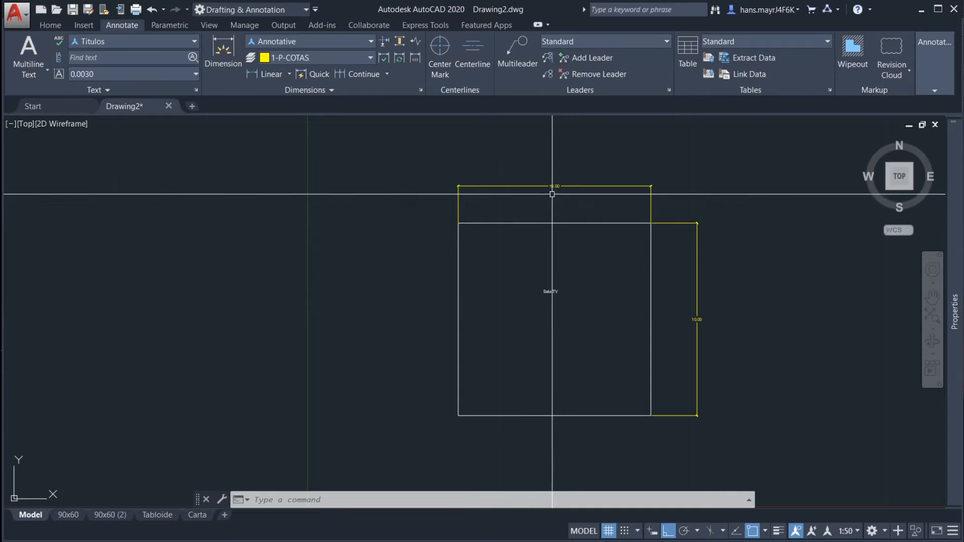
pyautogui.scroll(10, 553, 184)
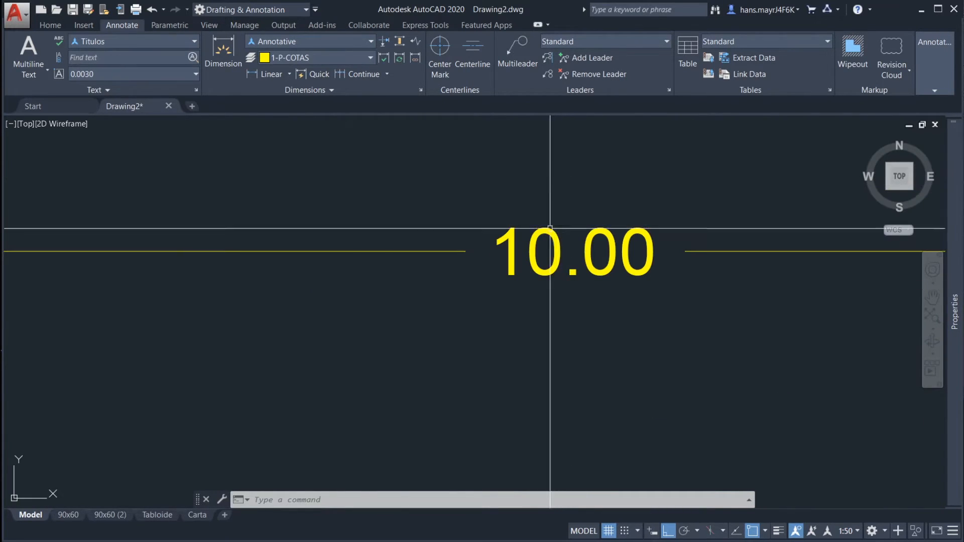
pyautogui.scroll(-6, 526, 234)
pyautogui.scroll(-4, 558, 261)
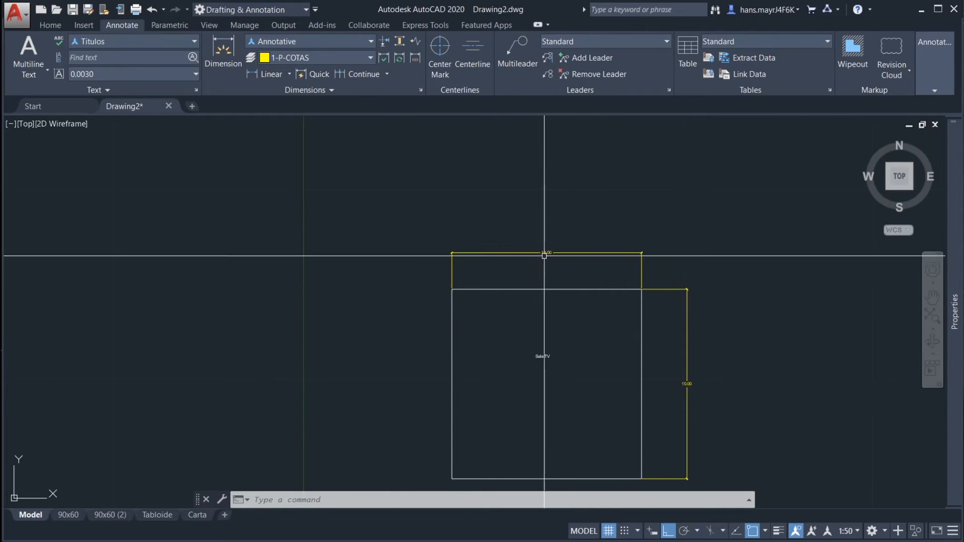
# Step: Measure the height of the horizontal dimension's text with the Dist command and object snap turned off
pyautogui.scroll(10, 545, 254)
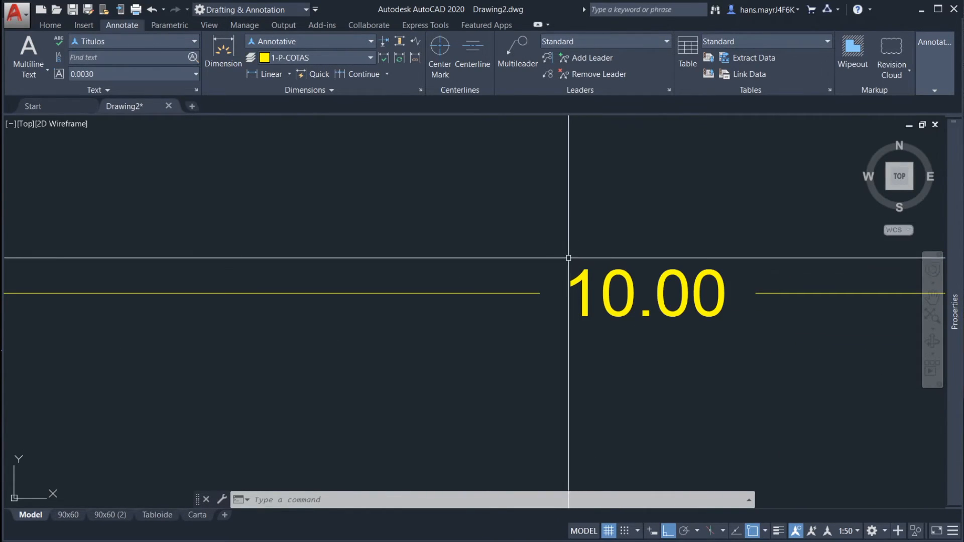
pyautogui.write('di')
pyautogui.press('Return')
pyautogui.press('F3')
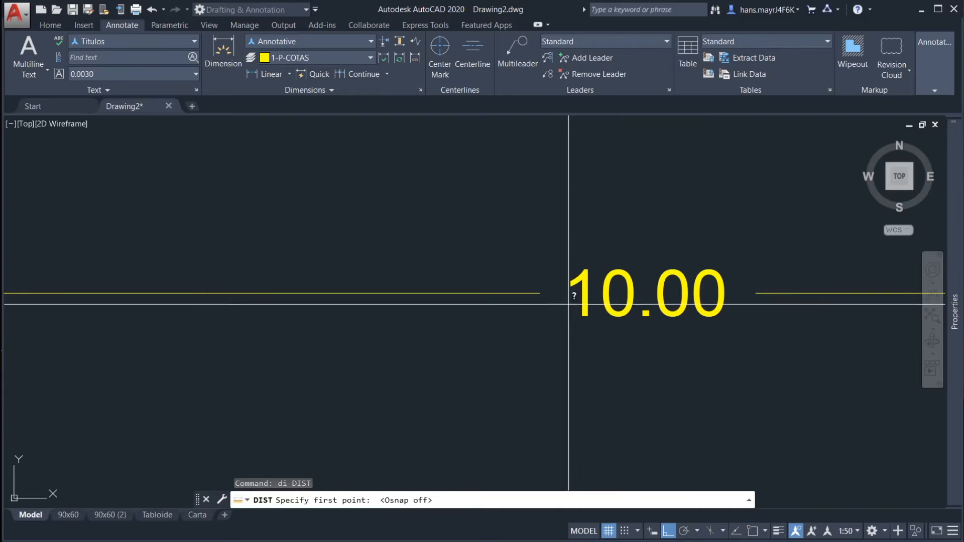
pyautogui.scroll(3, 568, 311)
pyautogui.click(545, 332)
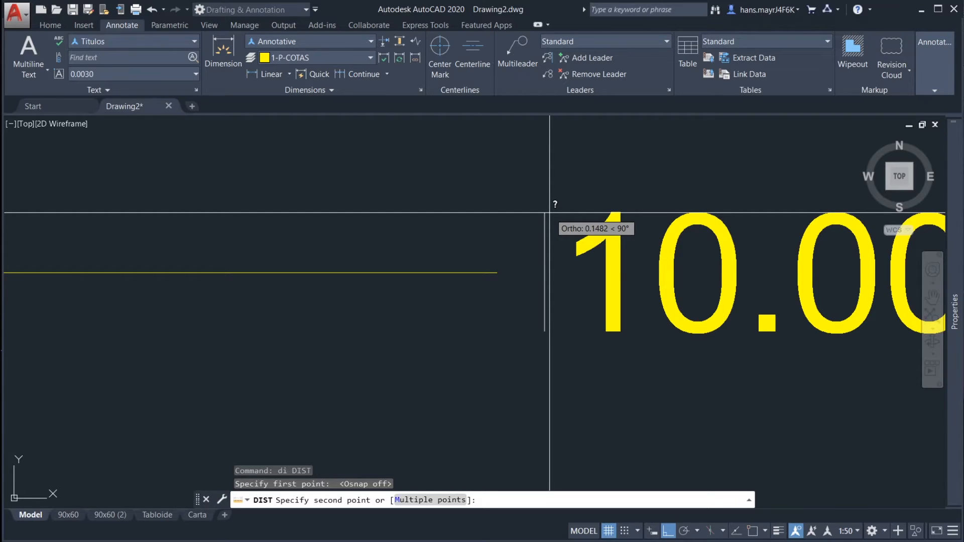
pyautogui.scroll(-5, 550, 221)
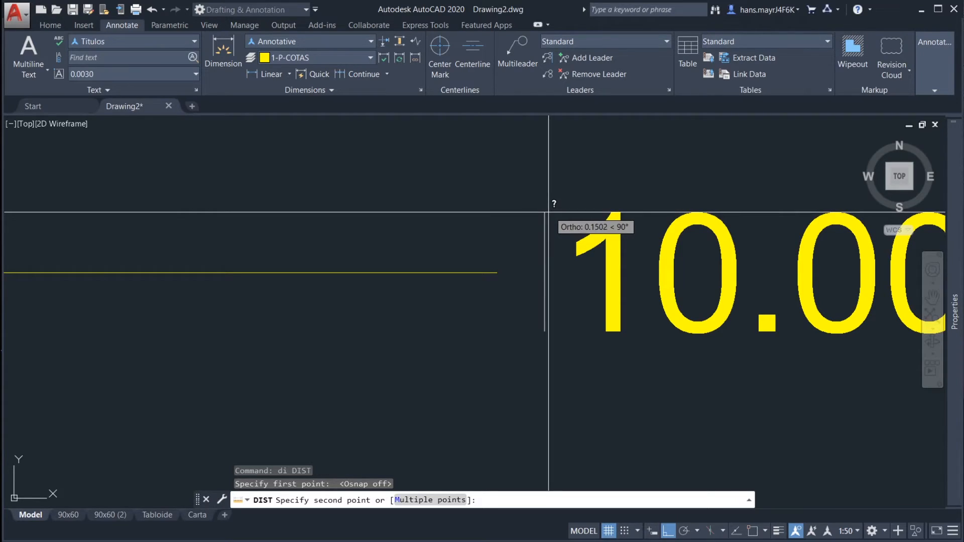
pyautogui.press('Escape')
# Step: Check which annotation scale is current in model space, leaving it at 1:50
pyautogui.moveTo(584, 295); pyautogui.dragTo(465, 184, button='middle')
pyautogui.scroll(-2, 641, 334)
pyautogui.moveTo(668, 331); pyautogui.dragTo(633, 304, button='middle')
pyautogui.click(847, 532)
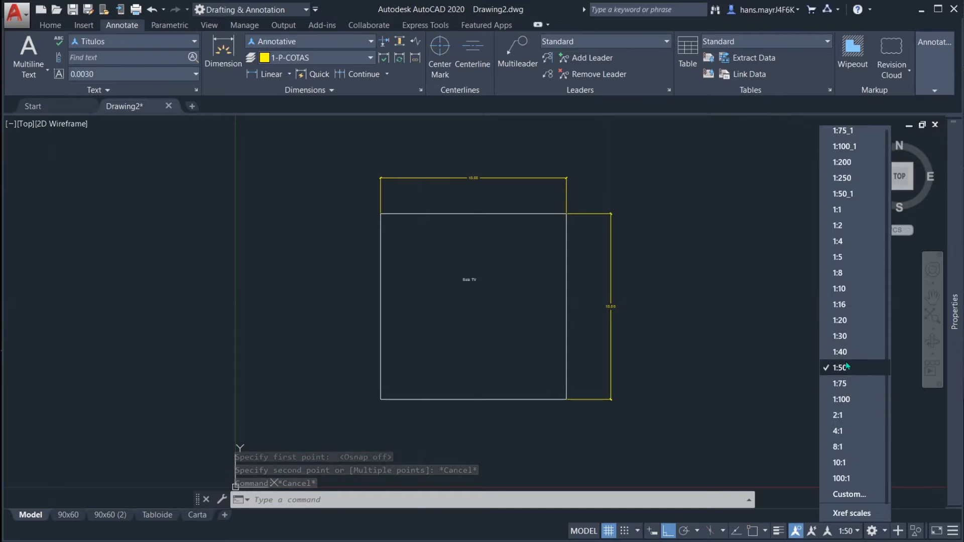
pyautogui.click(682, 291)
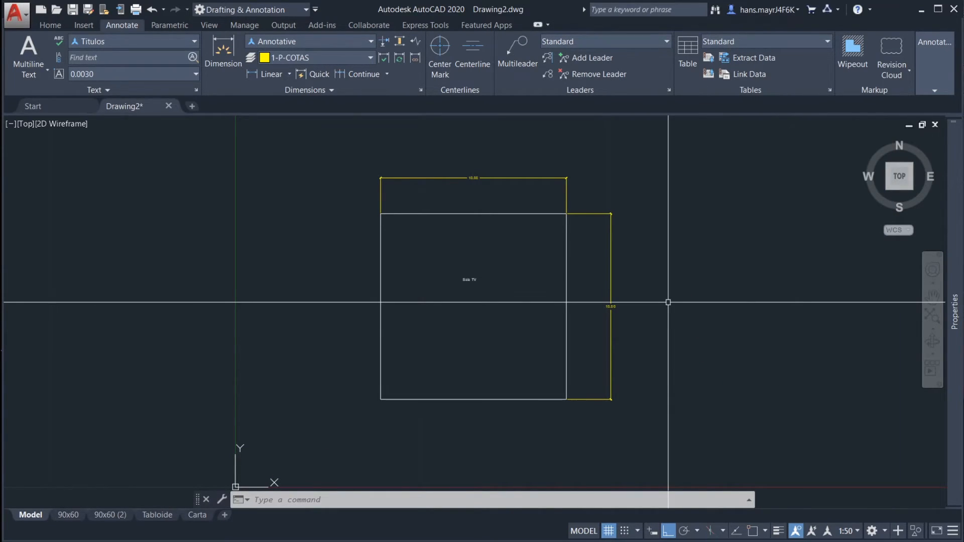
pyautogui.click(846, 532)
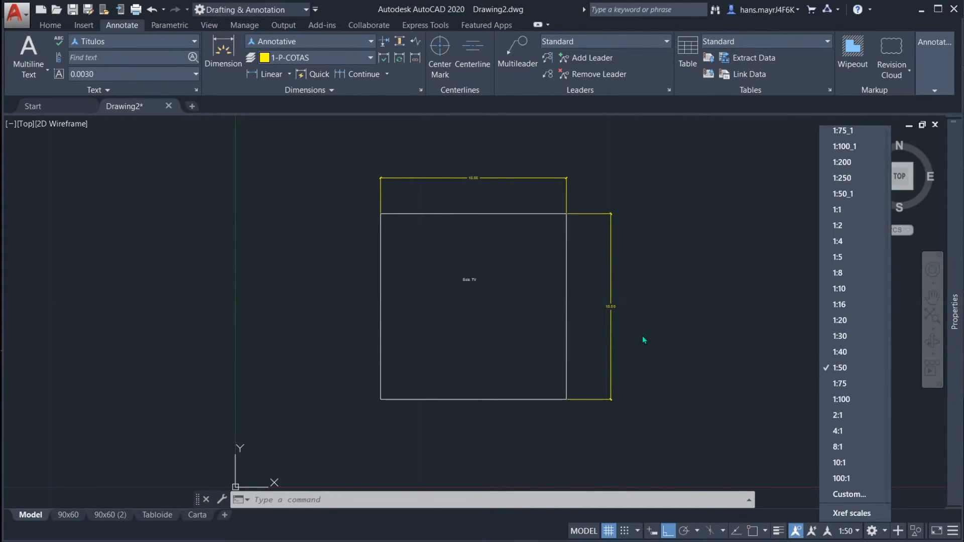
pyautogui.click(676, 295)
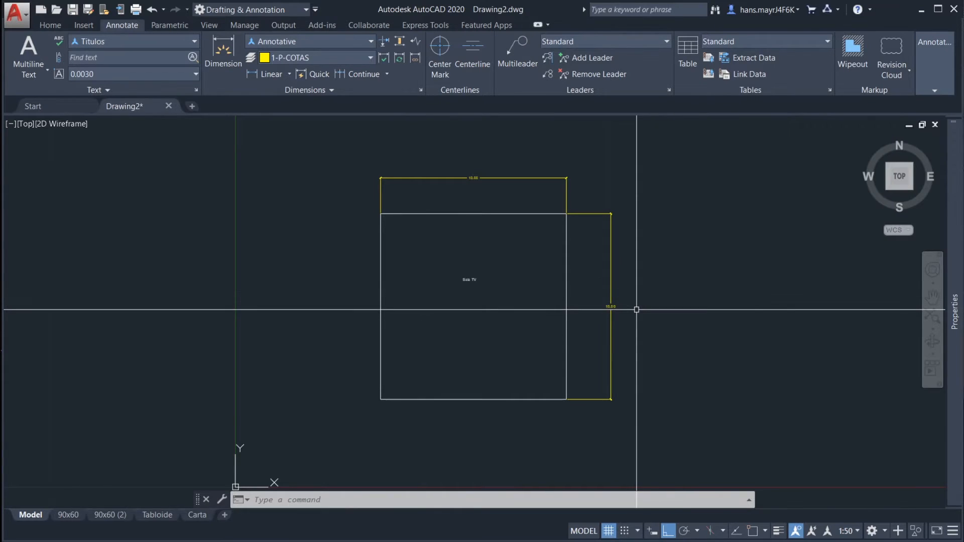
# Step: Set the model space annotation scale to 1:1
pyautogui.moveTo(655, 307)
pyautogui.mouseDown(button='middle')
pyautogui.moveTo(676, 321)
pyautogui.moveTo(728, 324)
pyautogui.mouseUp(button='middle')
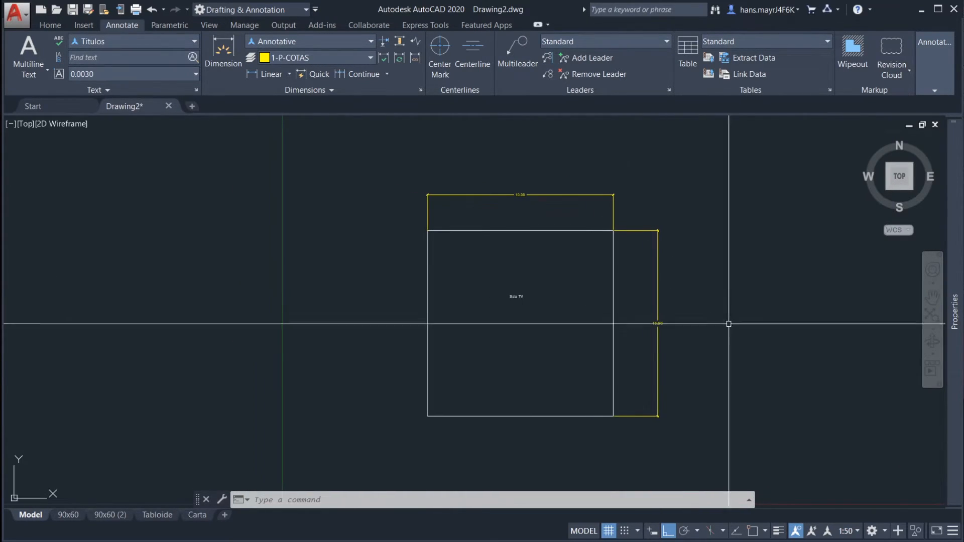
pyautogui.click(847, 531)
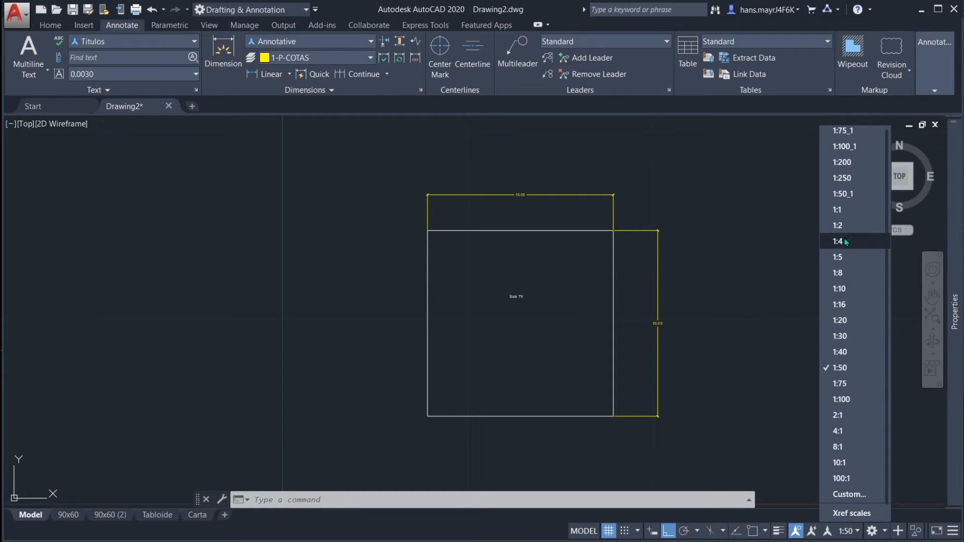
pyautogui.click(842, 211)
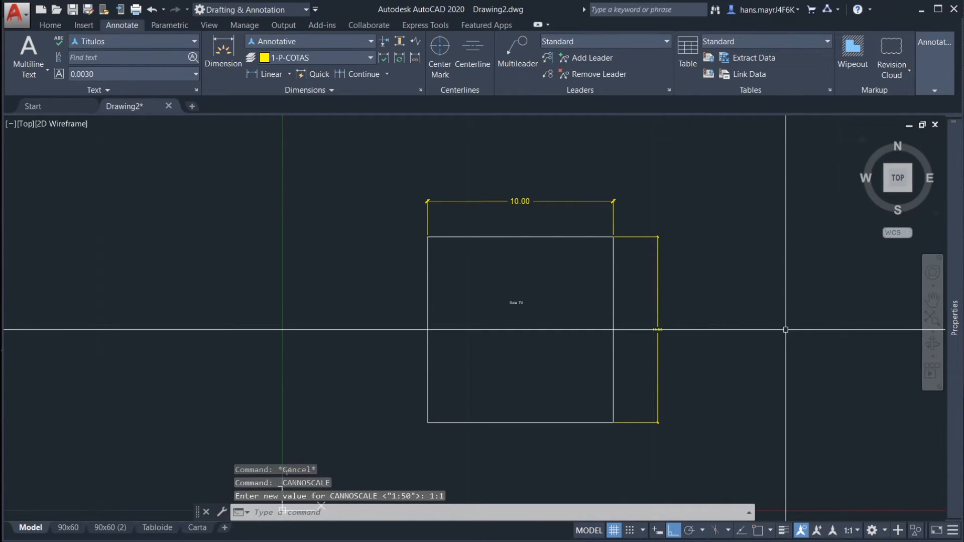
pyautogui.click(854, 531)
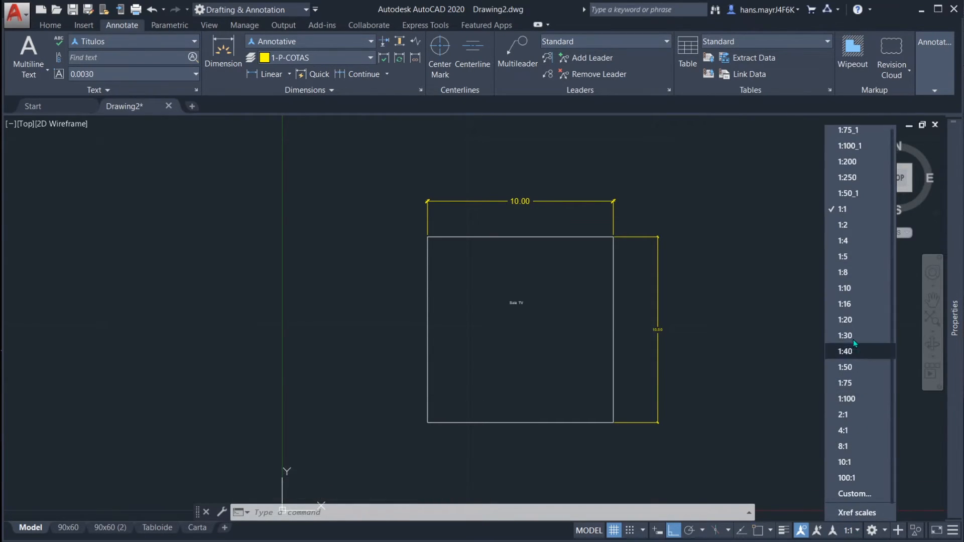
pyautogui.click(847, 210)
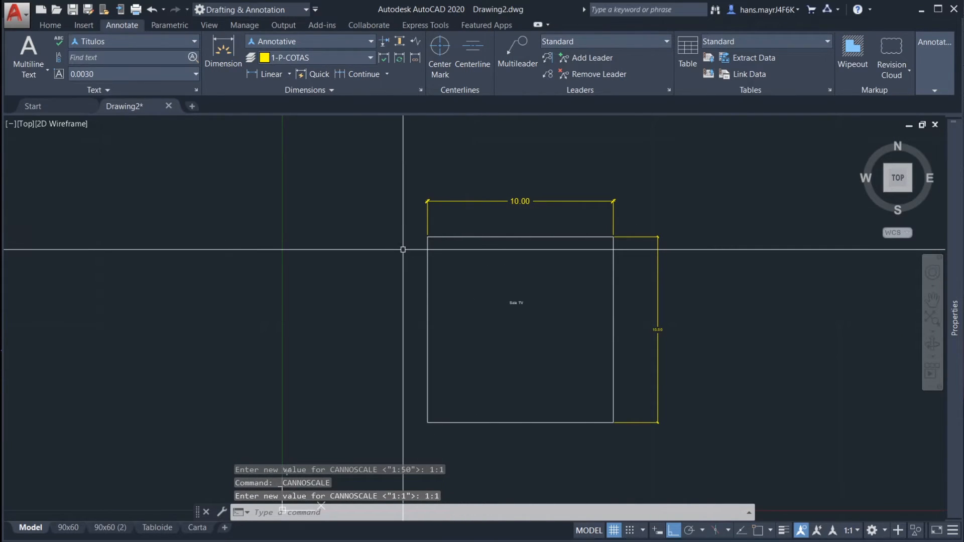
# Step: Draw a circle with a diameter of 0.01 in the empty area to the left of the square
pyautogui.moveTo(400, 247); pyautogui.dragTo(467, 246, button='middle')
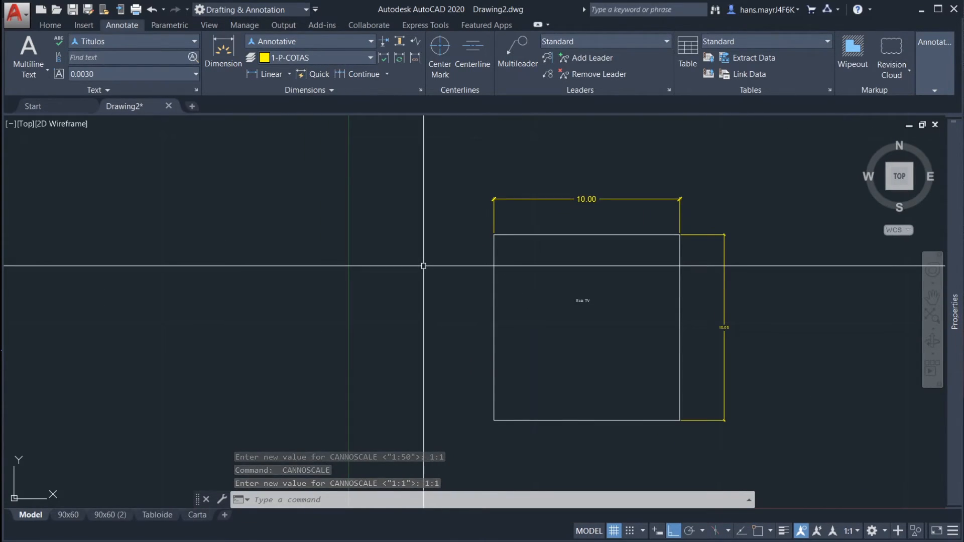
pyautogui.scroll(2, 409, 246)
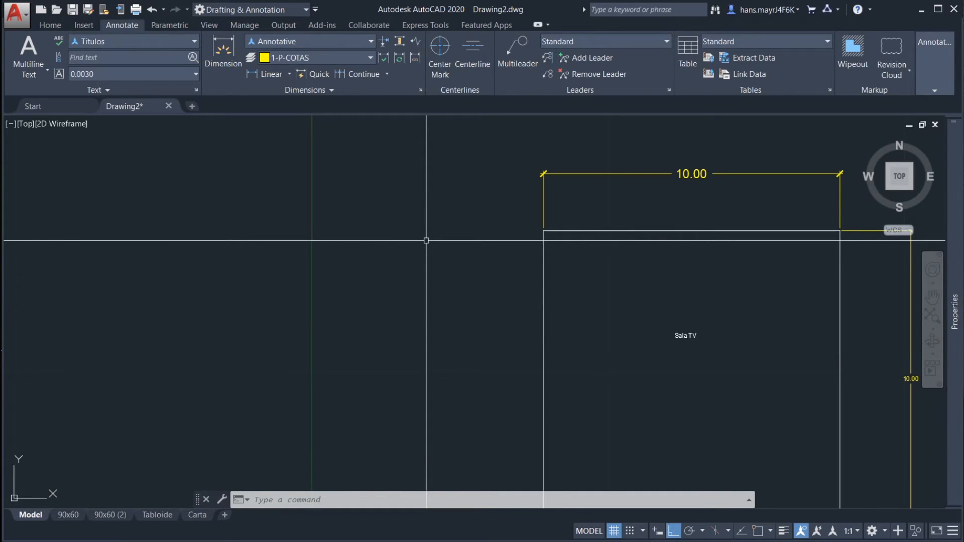
pyautogui.write('c')
pyautogui.press('Return')
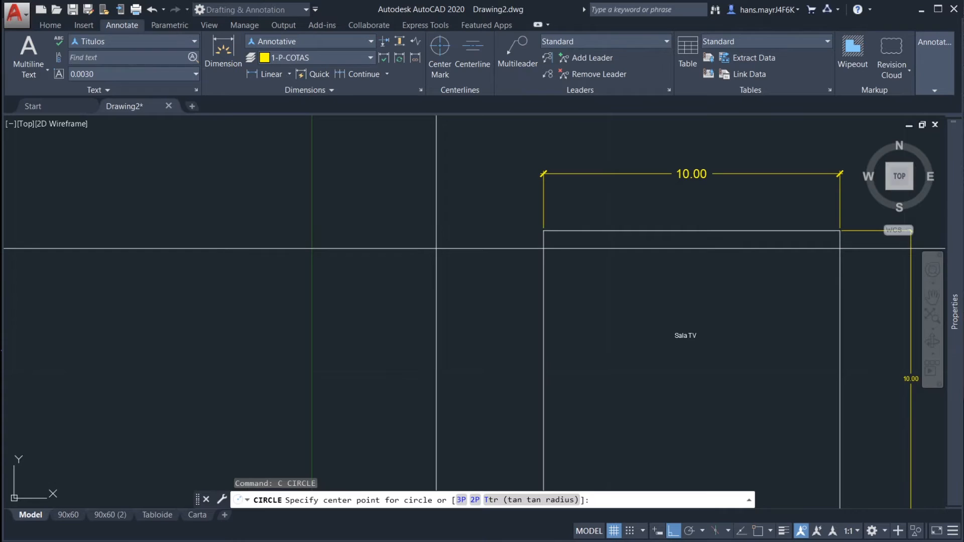
pyautogui.moveTo(433, 241); pyautogui.dragTo(441, 246, button='middle')
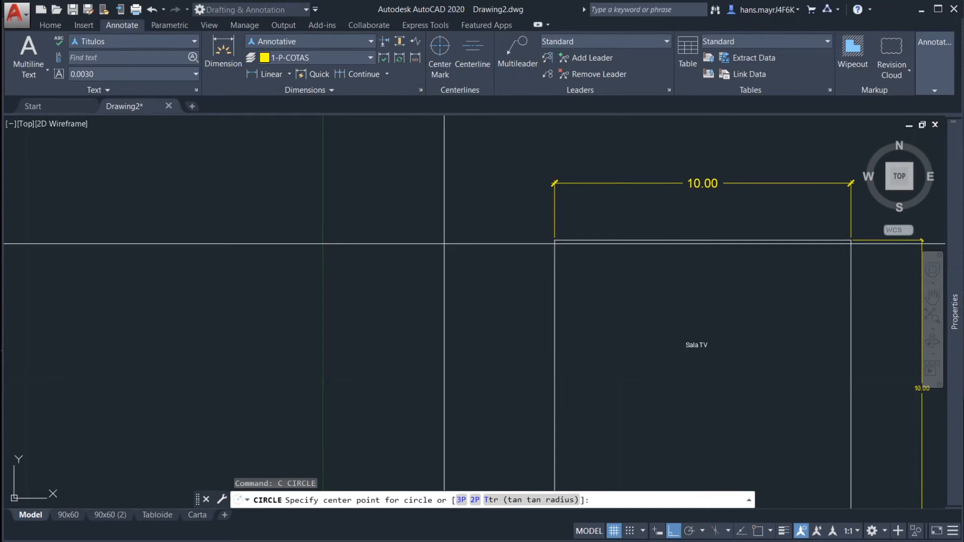
pyautogui.click(411, 241)
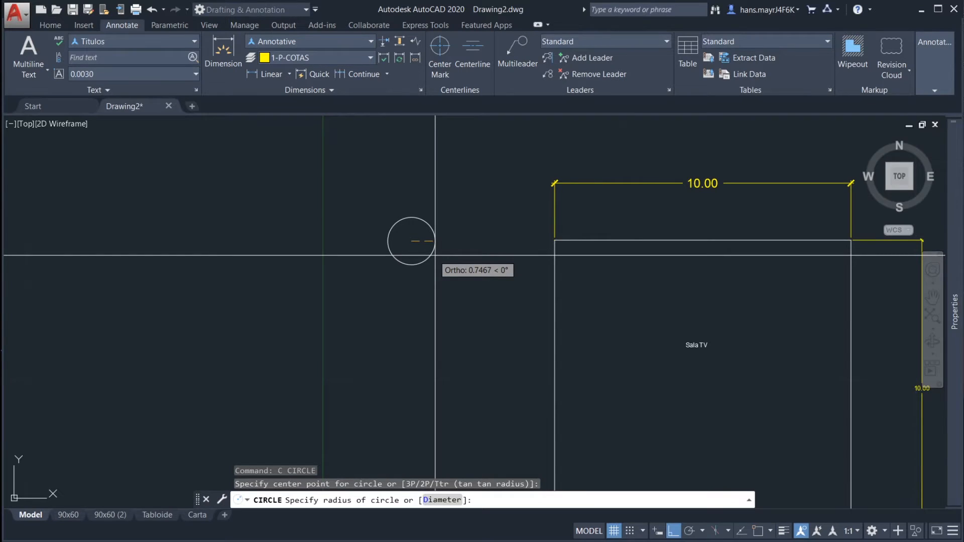
pyautogui.press('Return')
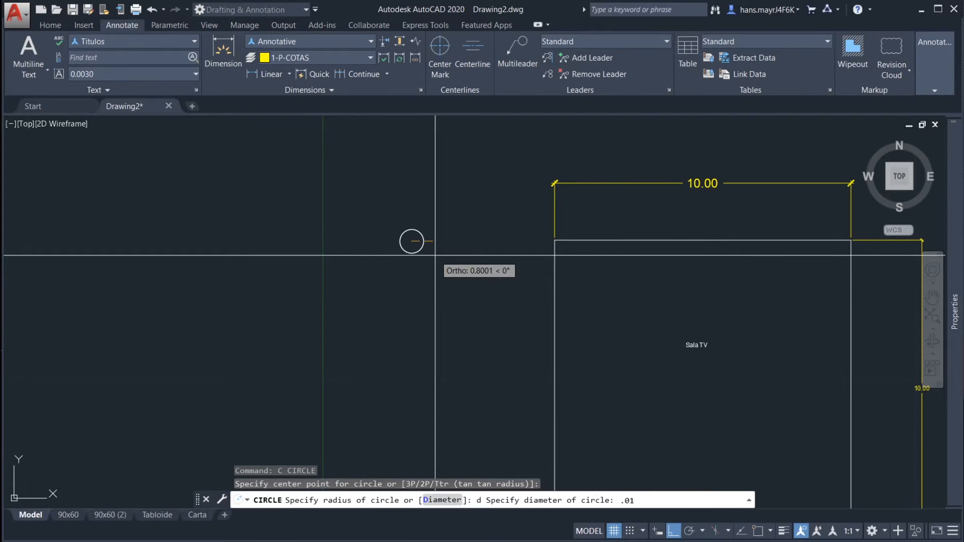
pyautogui.press('Return')
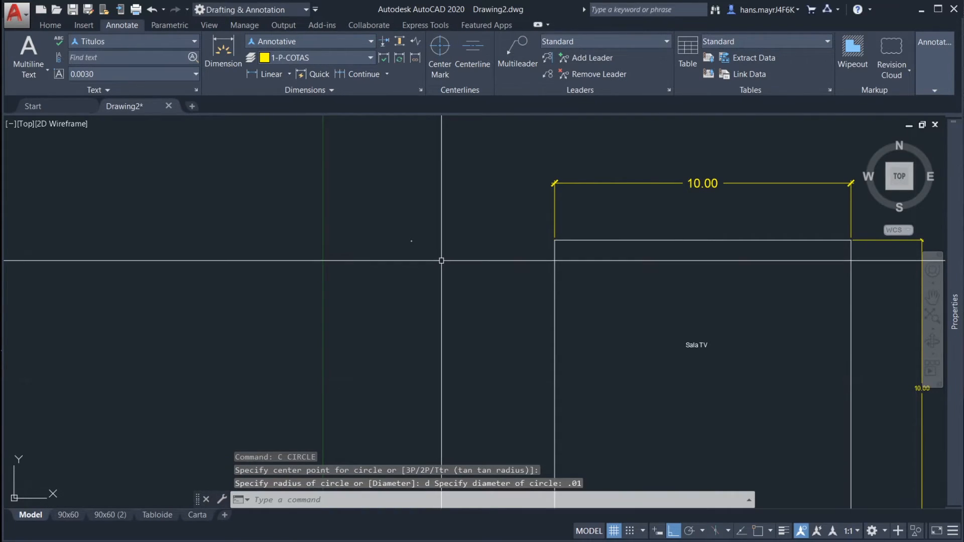
# Step: Measure the tiny circle's diameter with the Dist command and object snap turned on
pyautogui.moveTo(429, 249); pyautogui.dragTo(440, 259, button='middle')
pyautogui.scroll(10, 391, 254)
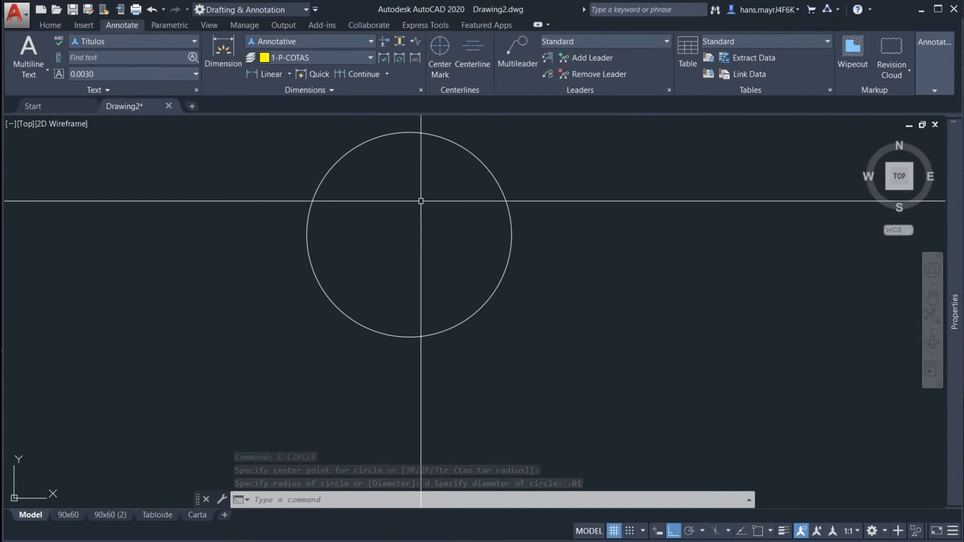
pyautogui.write('di')
pyautogui.press('Return')
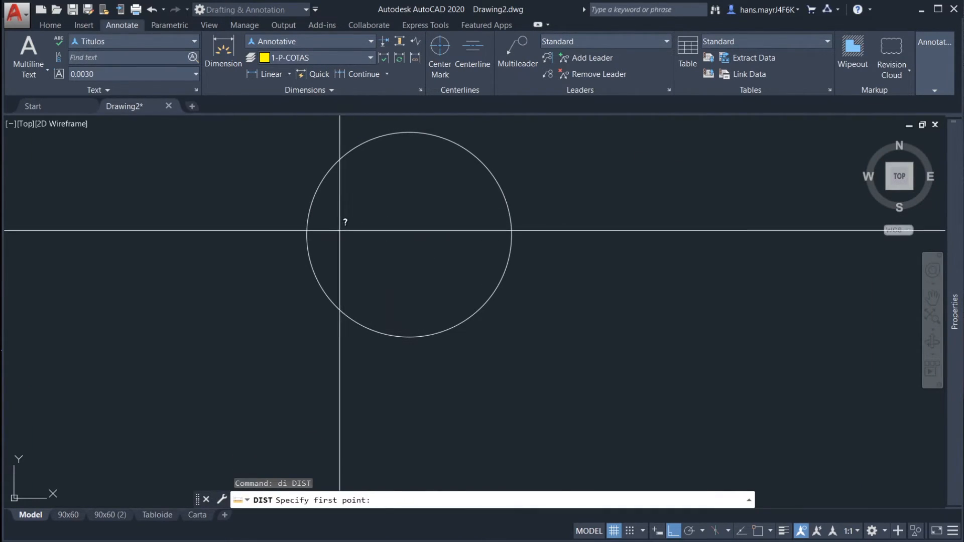
pyautogui.press('F3')
pyautogui.click(312, 235)
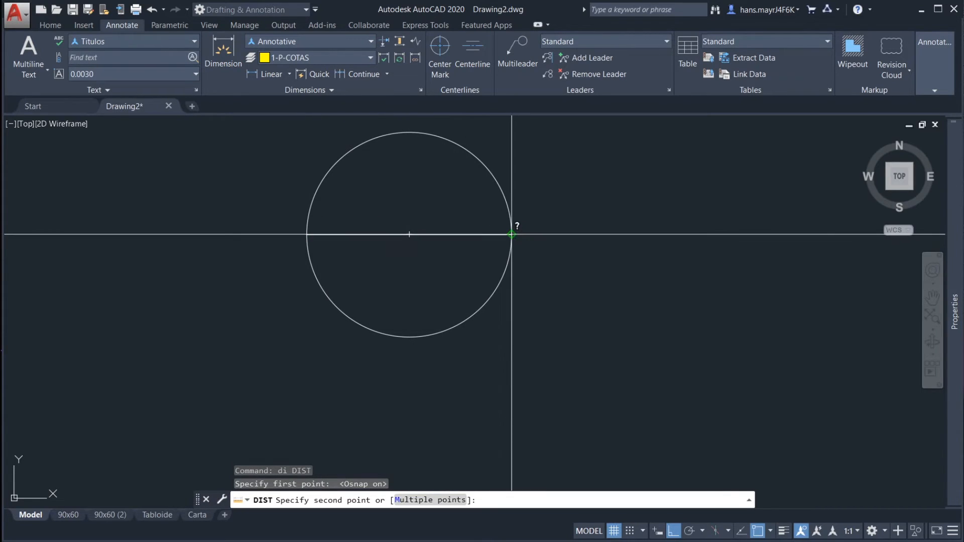
pyautogui.click(511, 235)
pyautogui.click(500, 280)
pyautogui.scroll(-8, 507, 261)
pyautogui.scroll(8, 511, 261)
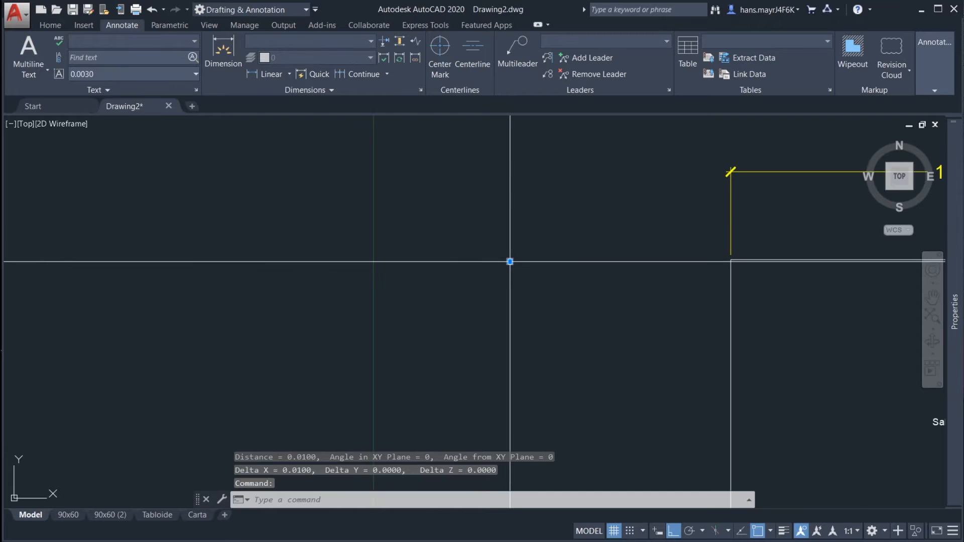
pyautogui.press('Escape')
pyautogui.press('Escape')
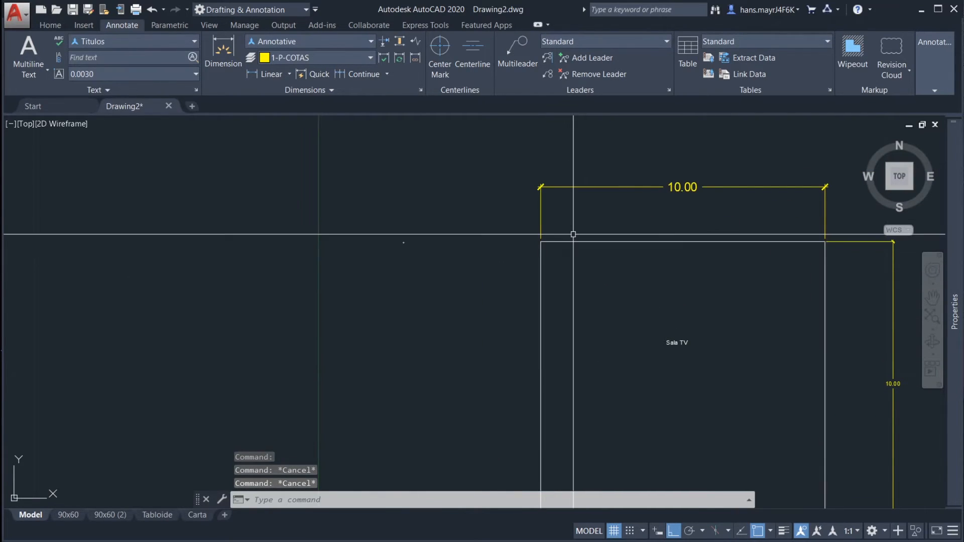
# Step: Move the tiny circle a short distance horizontally toward the square
pyautogui.moveTo(604, 283)
pyautogui.mouseDown(button='middle')
pyautogui.moveTo(511, 219)
pyautogui.moveTo(523, 236)
pyautogui.mouseUp(button='middle')
pyautogui.scroll(5, 355, 196)
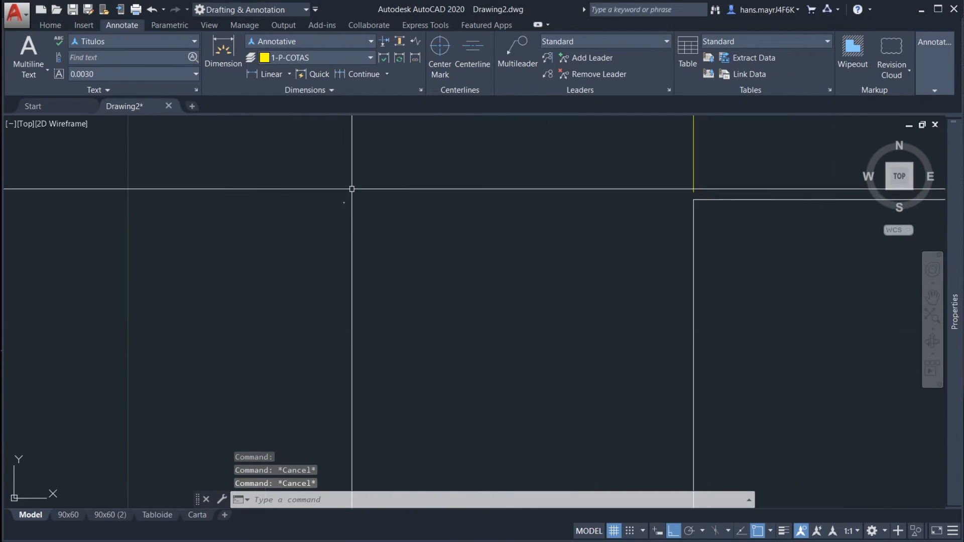
pyautogui.write('m')
pyautogui.press('Return')
pyautogui.click(356, 235)
pyautogui.click(317, 192)
pyautogui.press('Return')
pyautogui.click(361, 228)
pyautogui.click(410, 260)
pyautogui.scroll(5, 370, 198)
pyautogui.scroll(4, 322, 189)
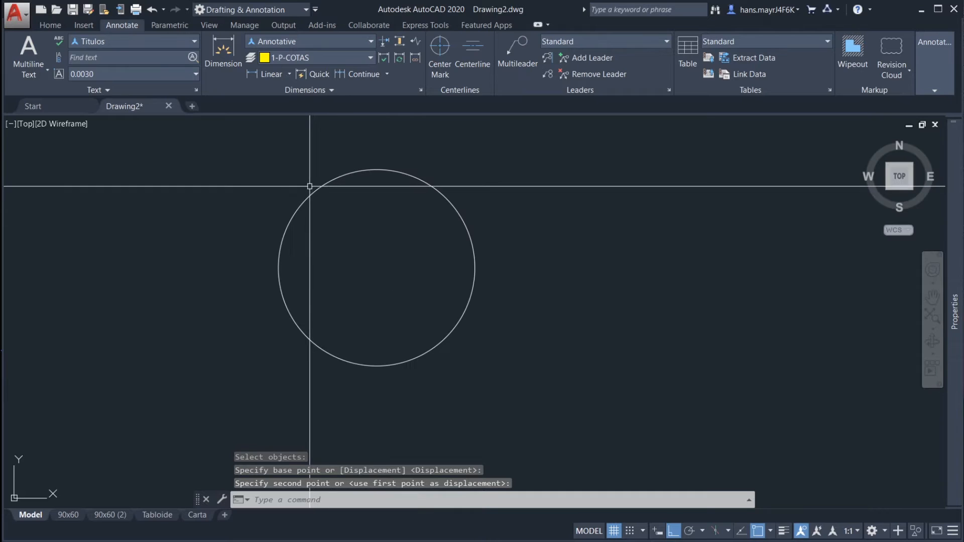
pyautogui.click(308, 197)
pyautogui.moveTo(393, 229); pyautogui.dragTo(406, 250, button='middle')
pyautogui.scroll(-2, 424, 271)
pyautogui.press('Escape')
pyautogui.press('Escape')
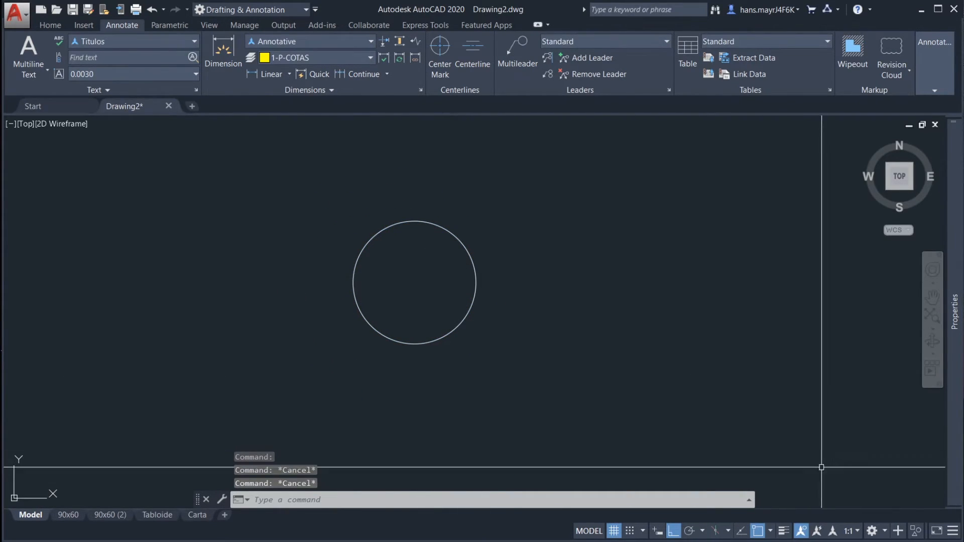
# Step: Check which annotation scale is current in the scale list, leaving it at 1:1
pyautogui.click(851, 531)
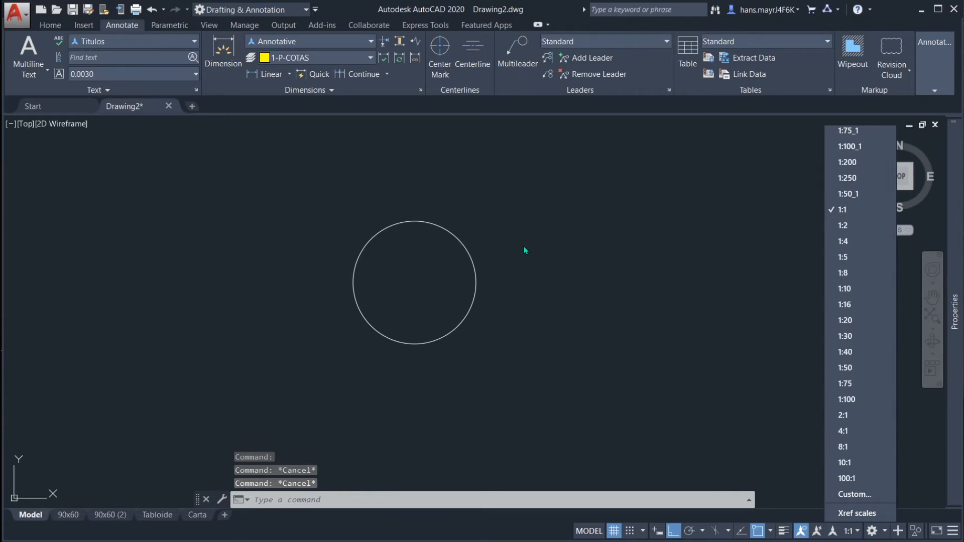
pyautogui.press('Escape')
pyautogui.press('Escape')
pyautogui.moveTo(374, 268)
pyautogui.mouseDown(button='middle')
pyautogui.moveTo(364, 268)
pyautogui.moveTo(364, 249)
pyautogui.mouseUp(button='middle')
pyautogui.click(353, 236)
pyautogui.press('Escape')
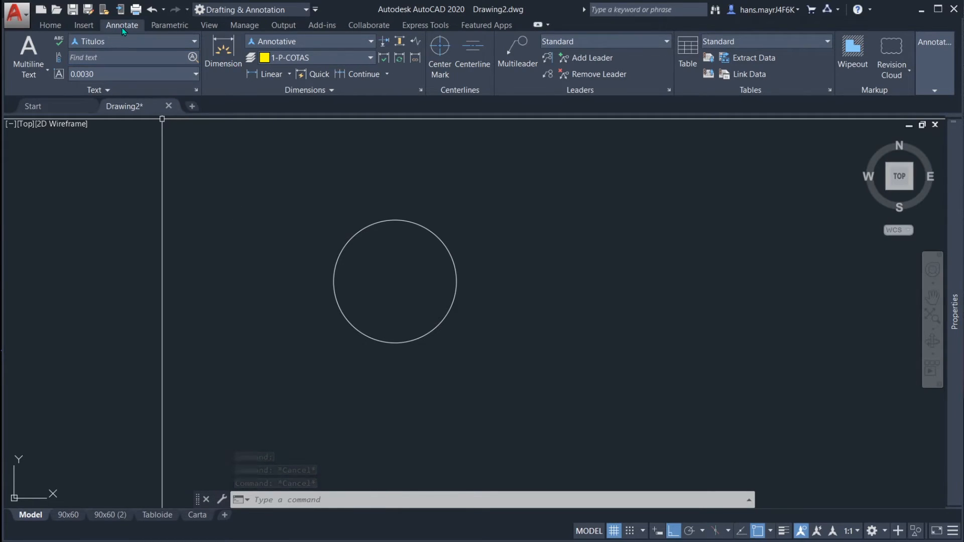
# Step: Start a new block attribute definition with 1 as its tag, prompt and default value
pyautogui.click(84, 25)
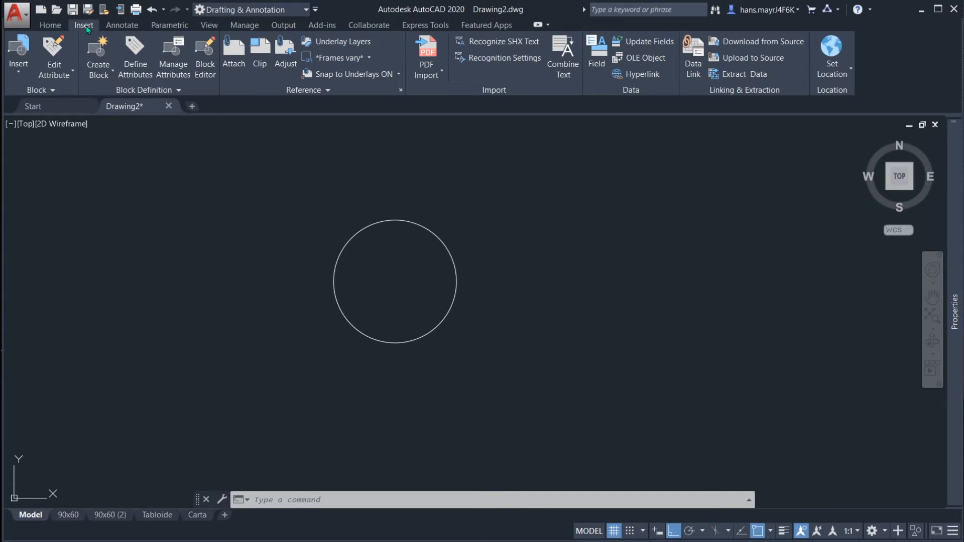
pyautogui.click(133, 68)
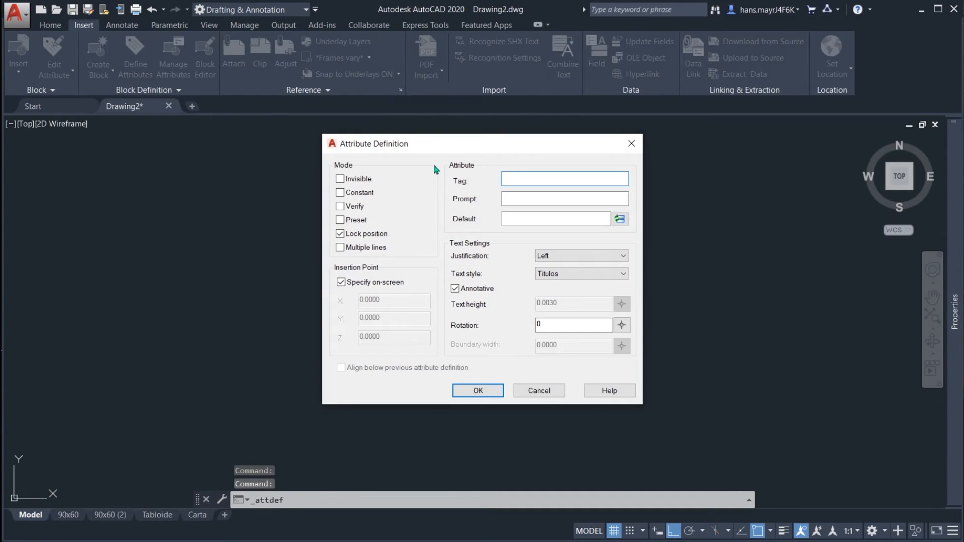
pyautogui.write('1')
pyautogui.click(519, 197)
pyautogui.write('1')
pyautogui.click(513, 218)
pyautogui.write('1')
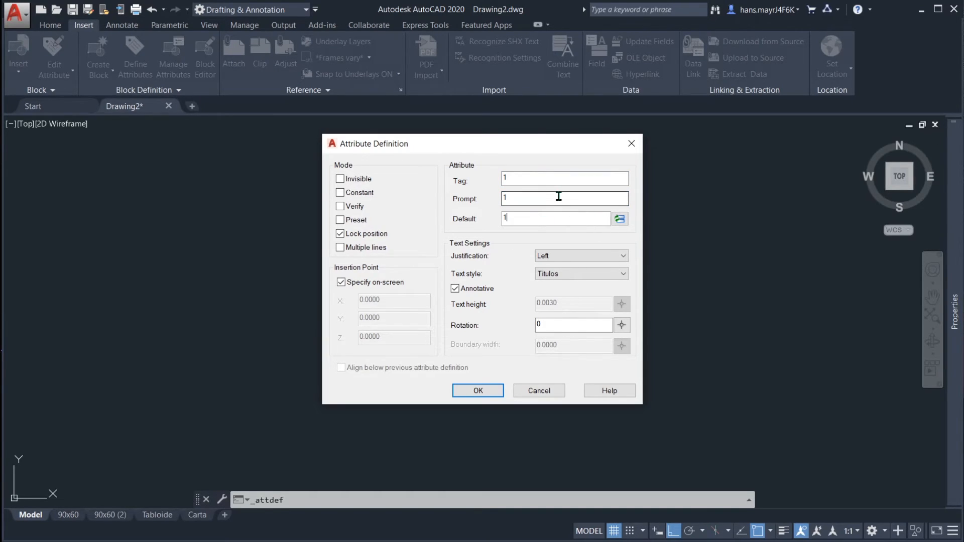
# Step: Set the attribute text to Middle center justification and the Standard text style
pyautogui.click(565, 256)
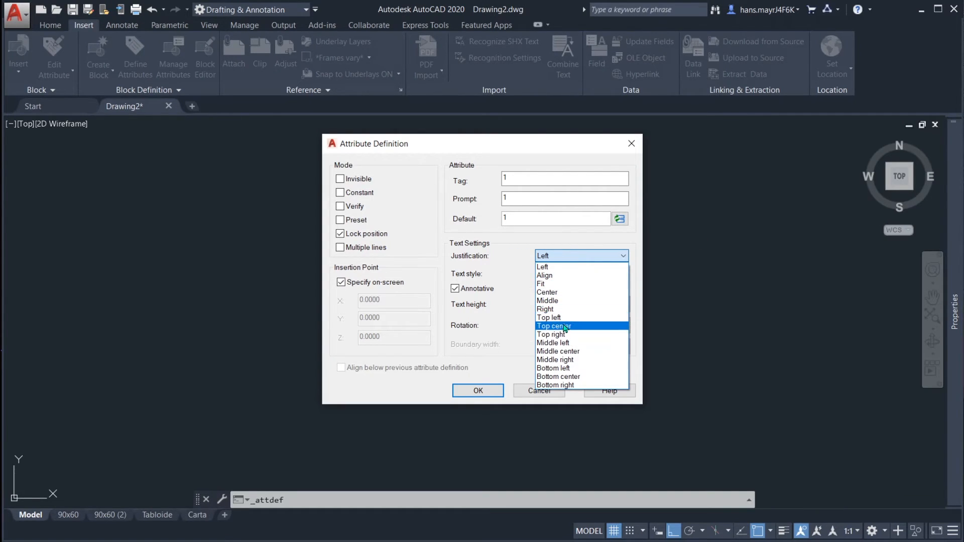
pyautogui.click(559, 351)
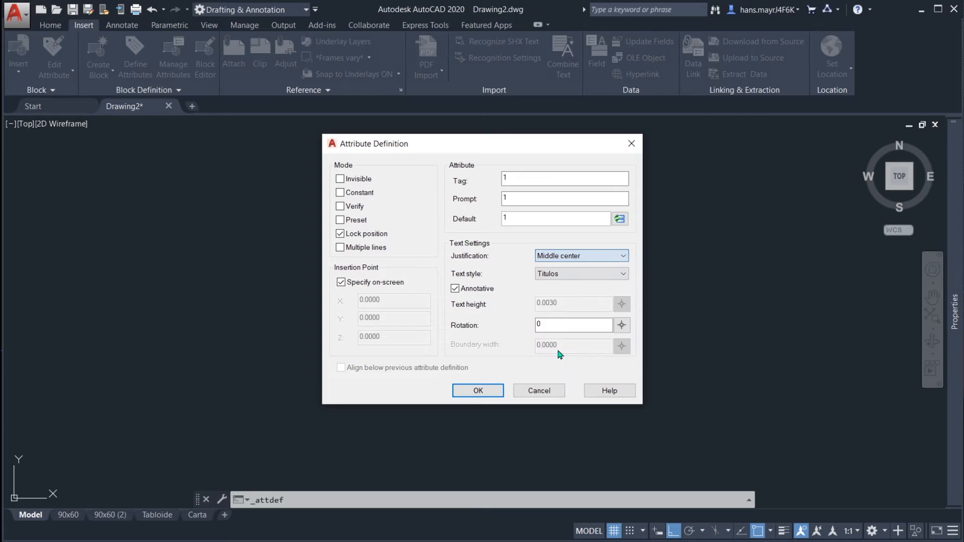
pyautogui.click(559, 278)
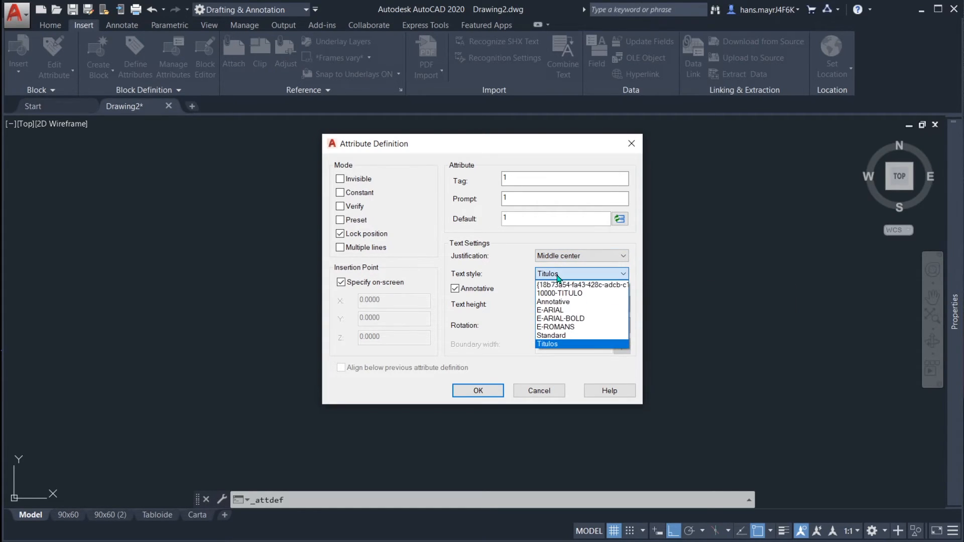
pyautogui.click(566, 274)
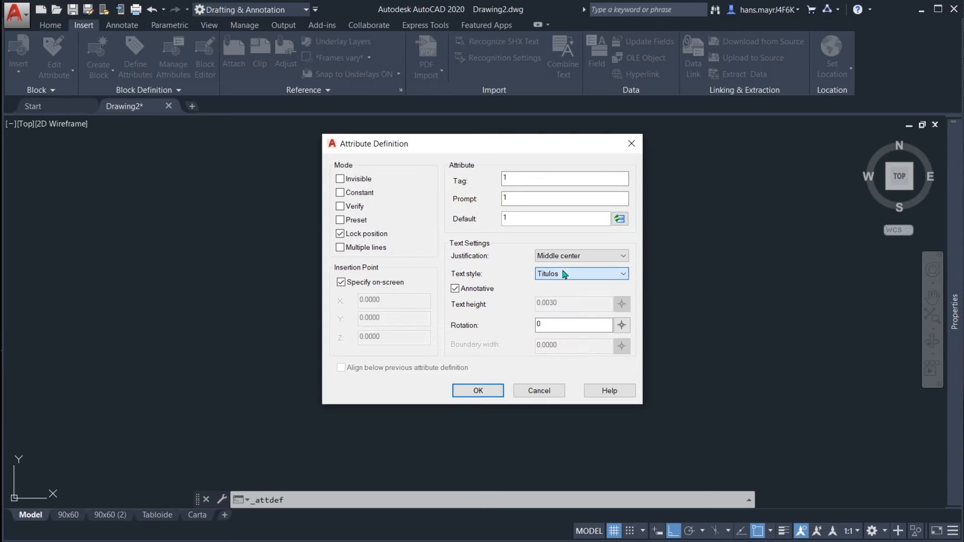
pyautogui.click(565, 275)
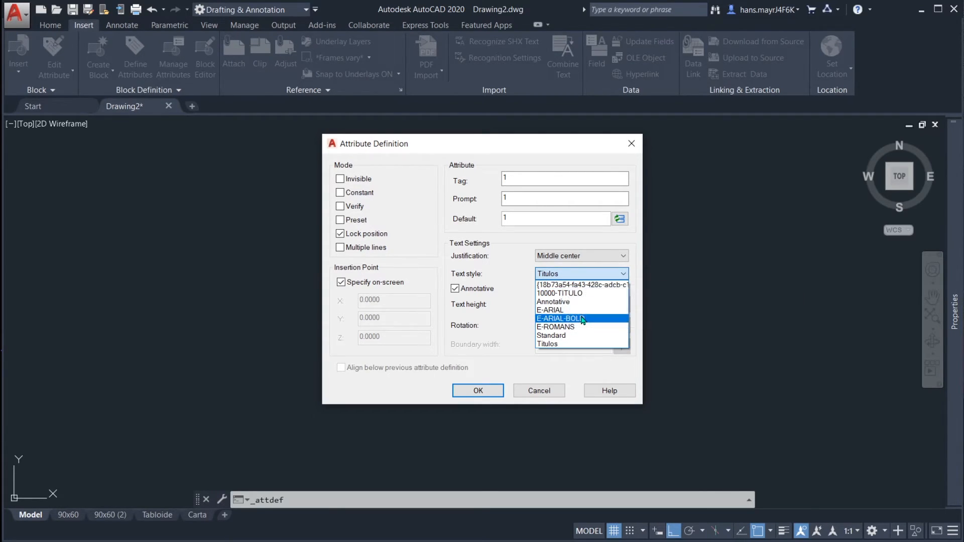
pyautogui.click(590, 275)
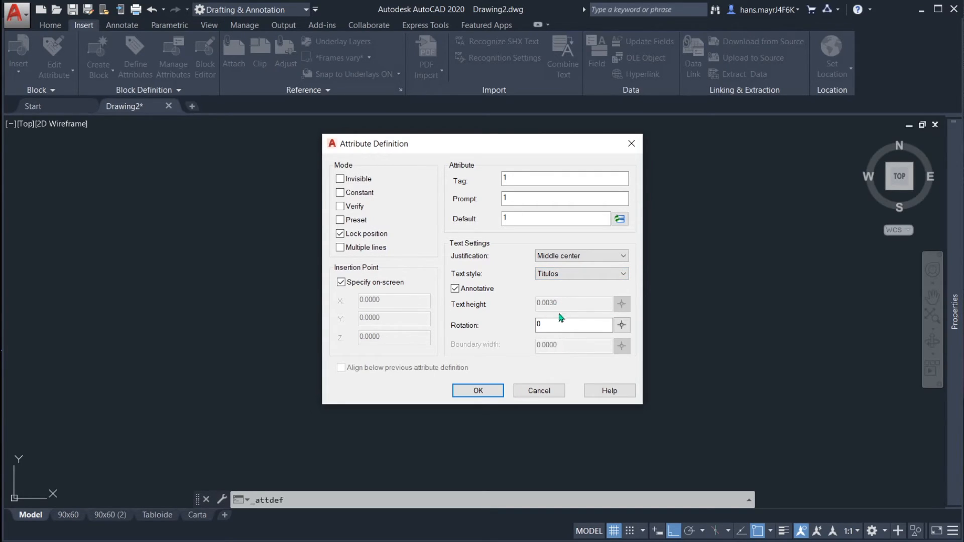
pyautogui.click(569, 276)
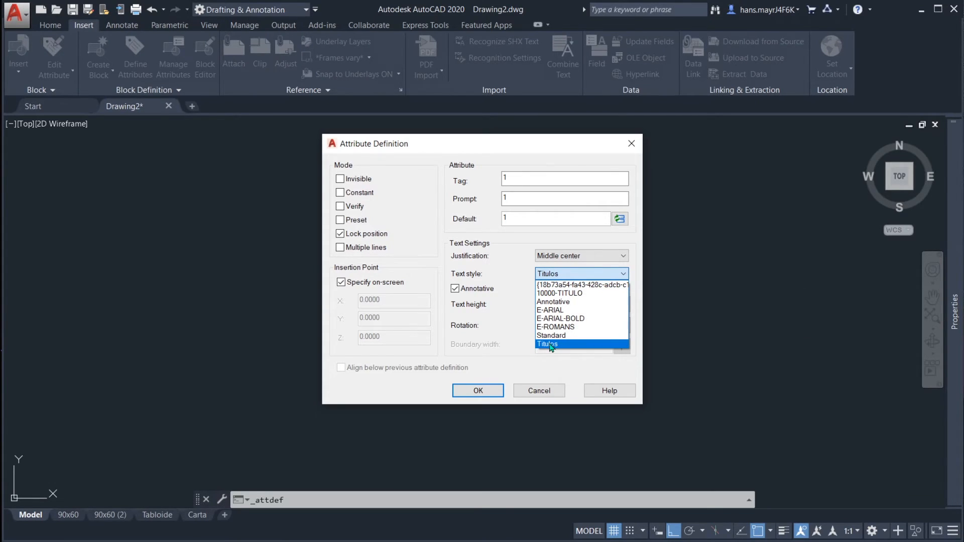
pyautogui.click(572, 277)
pyautogui.click(562, 280)
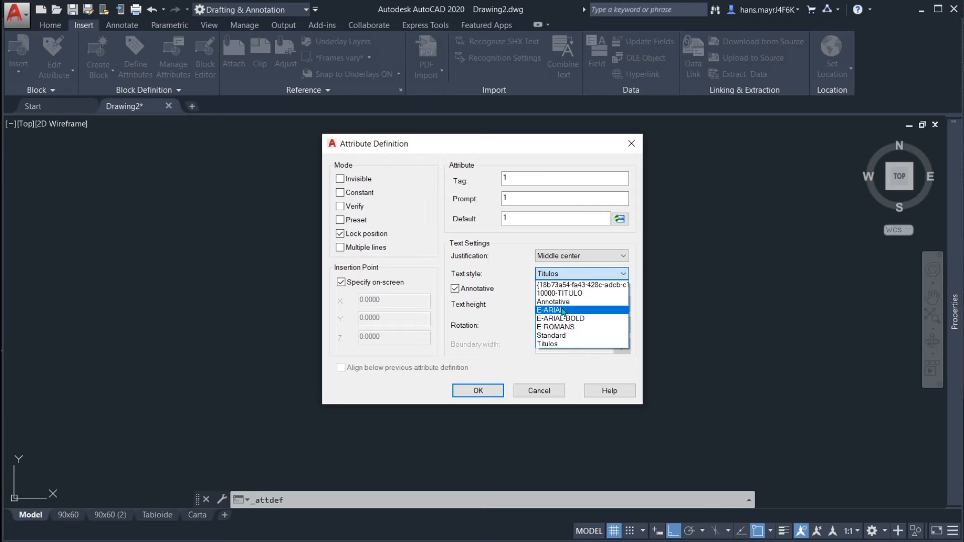
pyautogui.click(555, 335)
# Step: Pick an attribute text height of about 0.0058 from two vertical points inside the circle, with object snap off
pyautogui.click(565, 325)
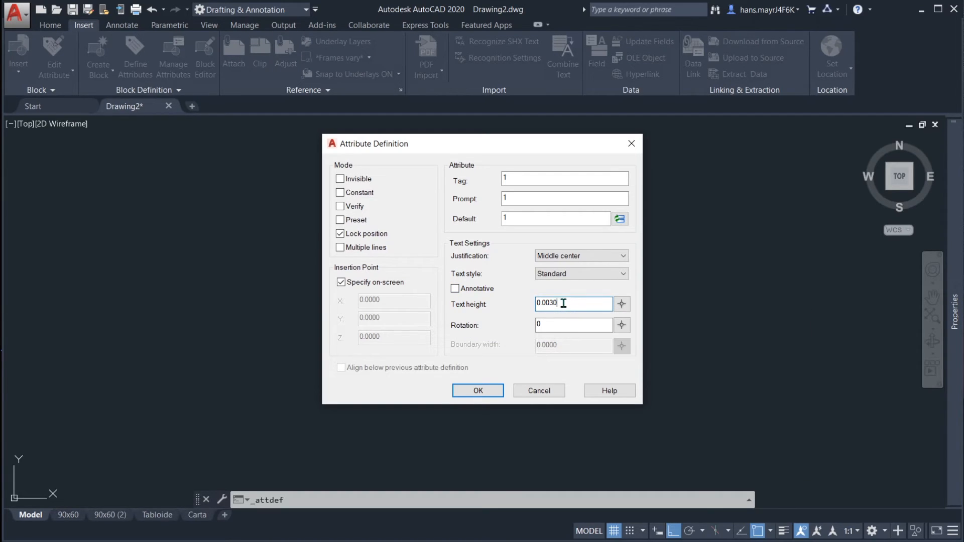
pyautogui.moveTo(564, 304); pyautogui.dragTo(532, 302)
pyautogui.click(565, 302)
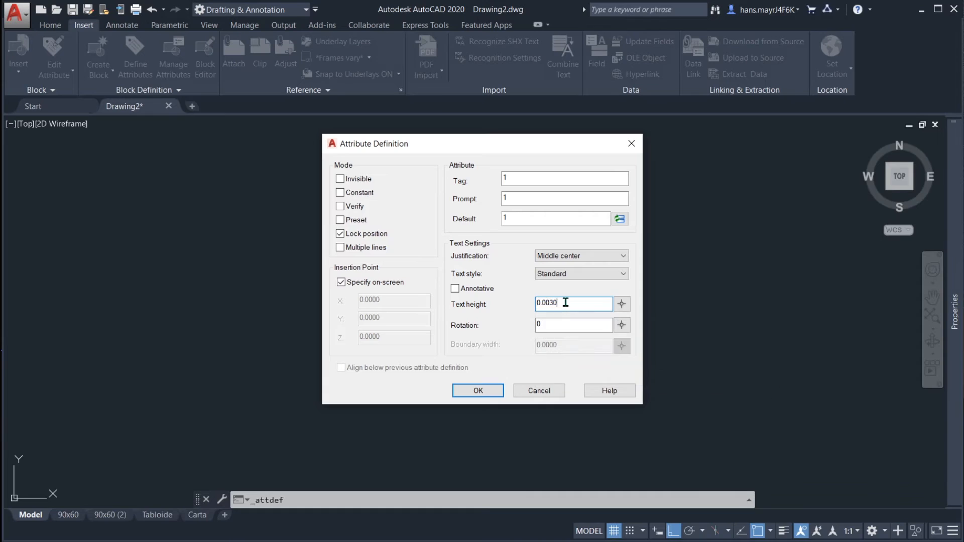
pyautogui.click(622, 305)
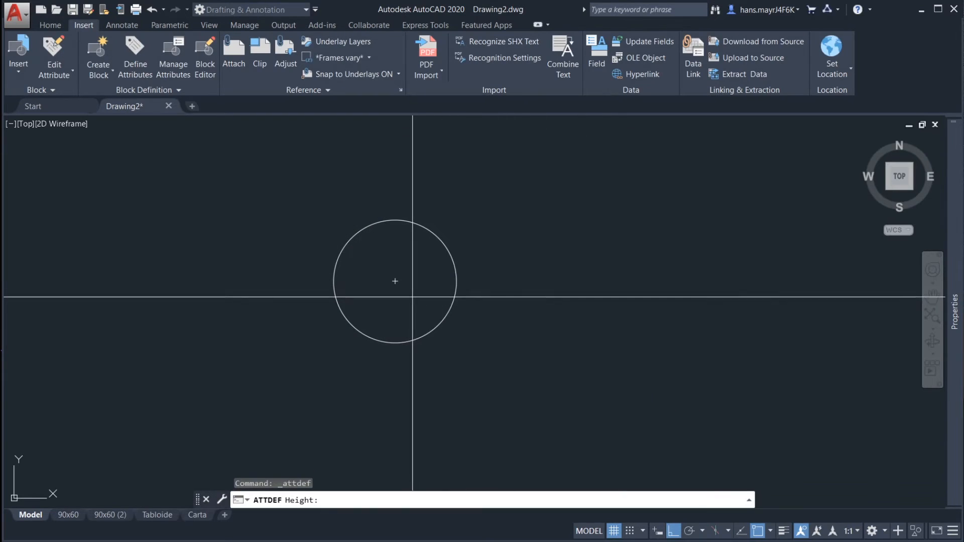
pyautogui.moveTo(459, 328); pyautogui.dragTo(546, 339, button='middle')
pyautogui.press('F3')
pyautogui.scroll(2, 495, 312)
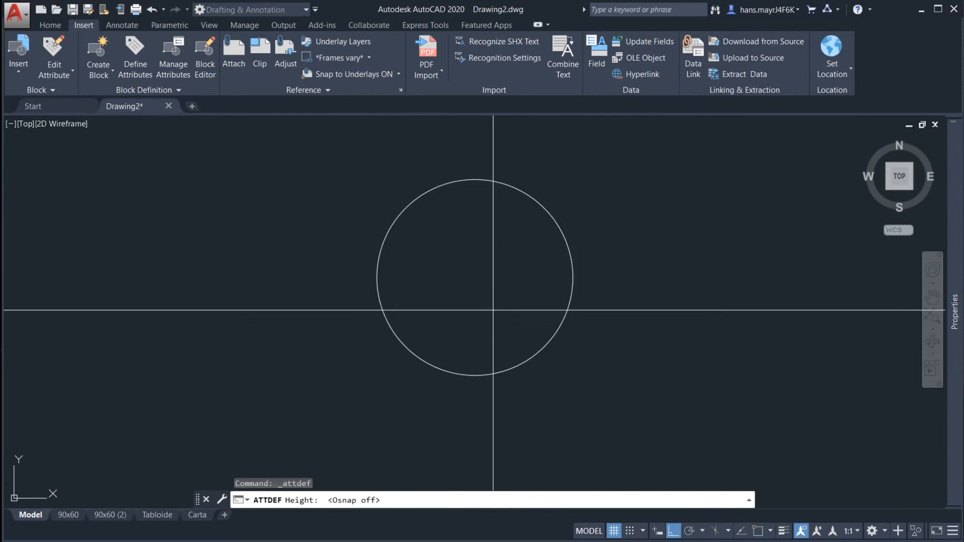
pyautogui.scroll(2, 475, 339)
pyautogui.click(475, 339)
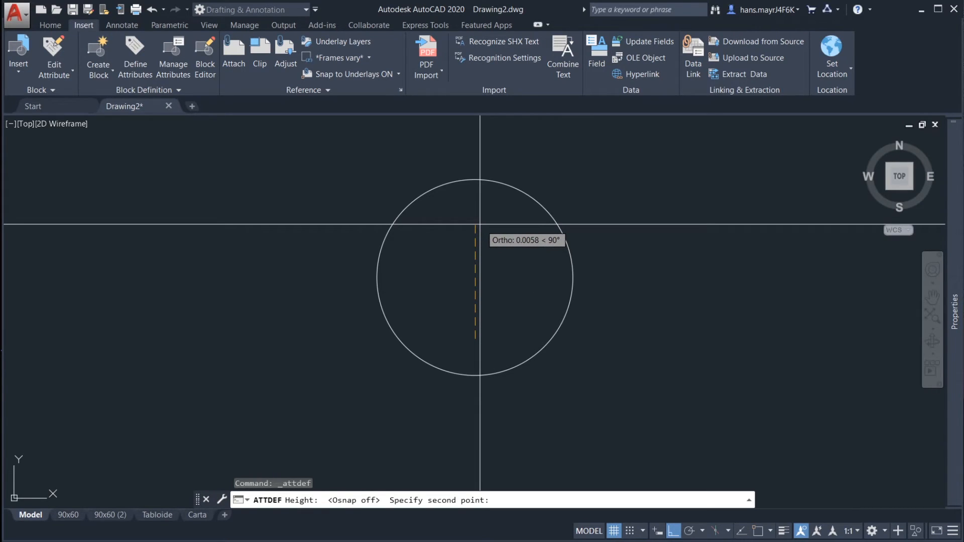
pyautogui.click(479, 224)
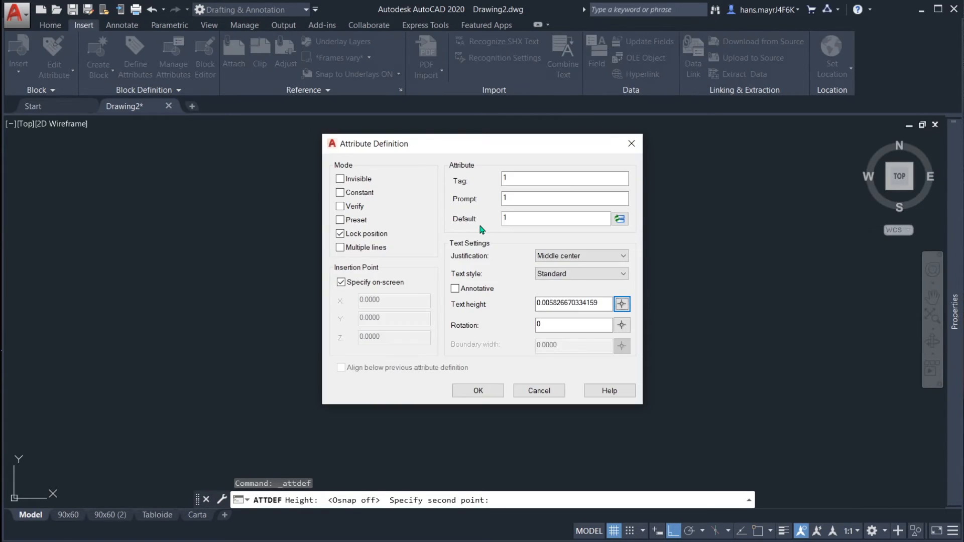
# Step: Set the attribute text height to 0.005 and place the attribute at the circle's center with object snap on
pyautogui.click(604, 303)
pyautogui.moveTo(604, 303); pyautogui.dragTo(562, 301)
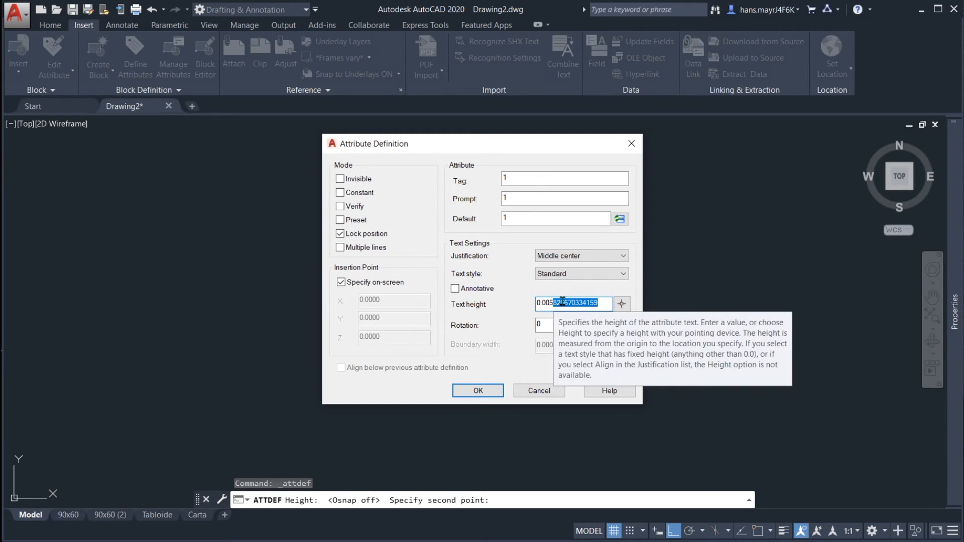
pyautogui.press('BackSpace')
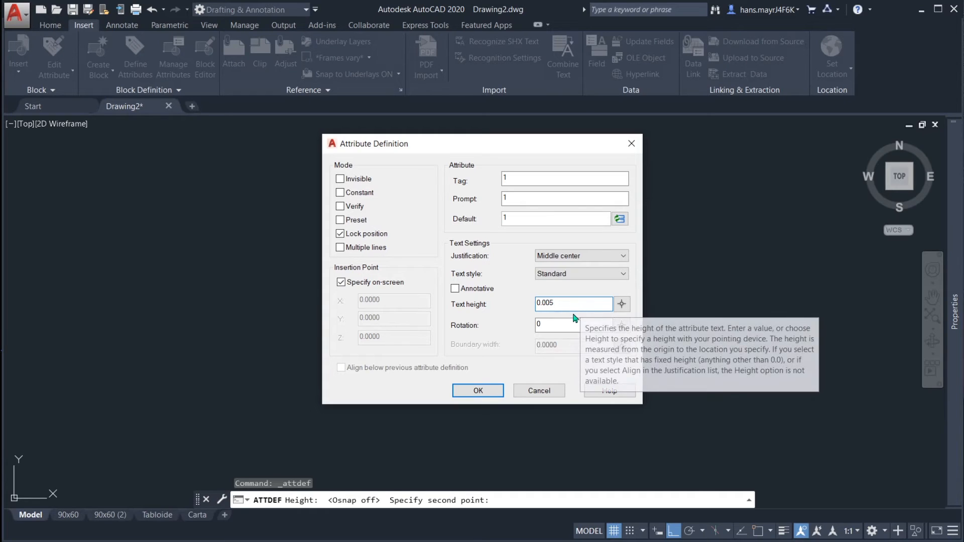
pyautogui.click(493, 390)
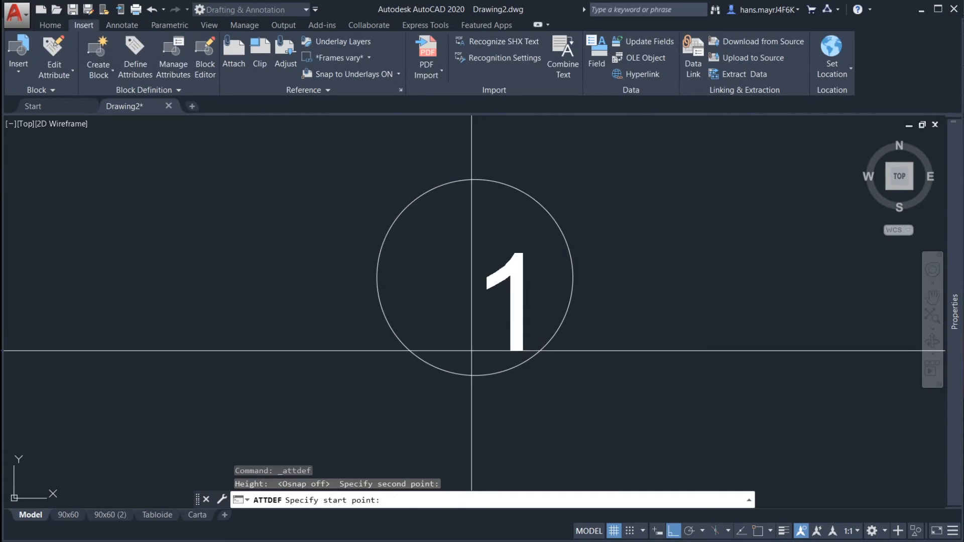
pyautogui.press('F3')
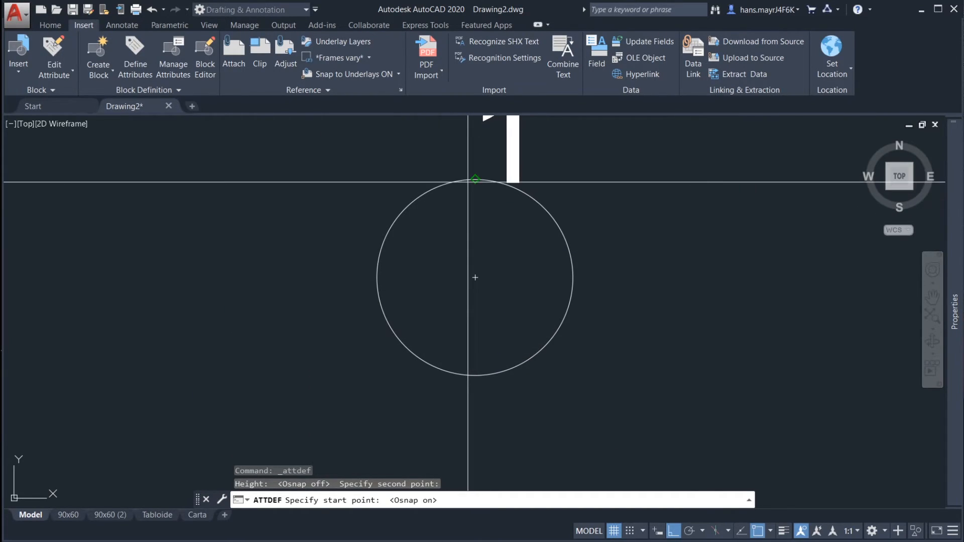
pyautogui.click(476, 277)
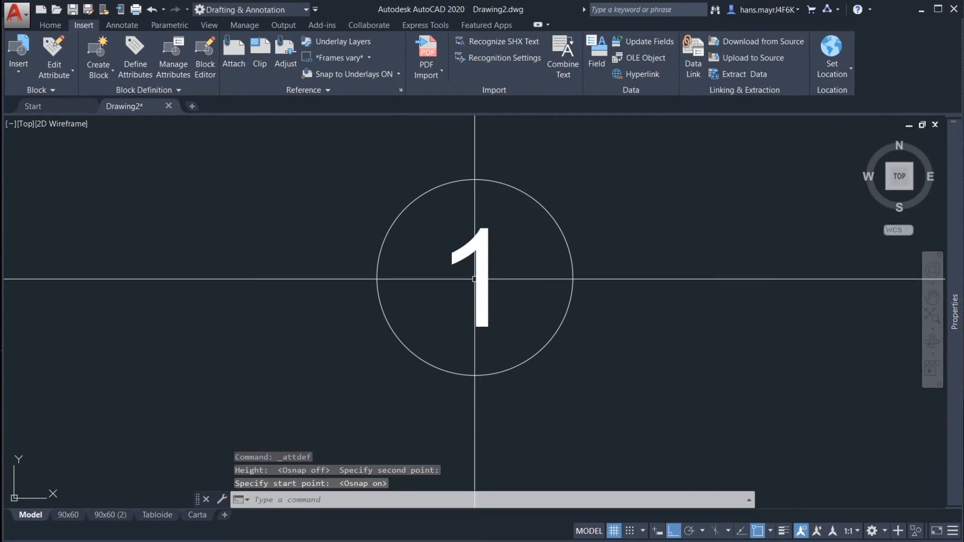
pyautogui.click(490, 266)
pyautogui.scroll(-2, 489, 264)
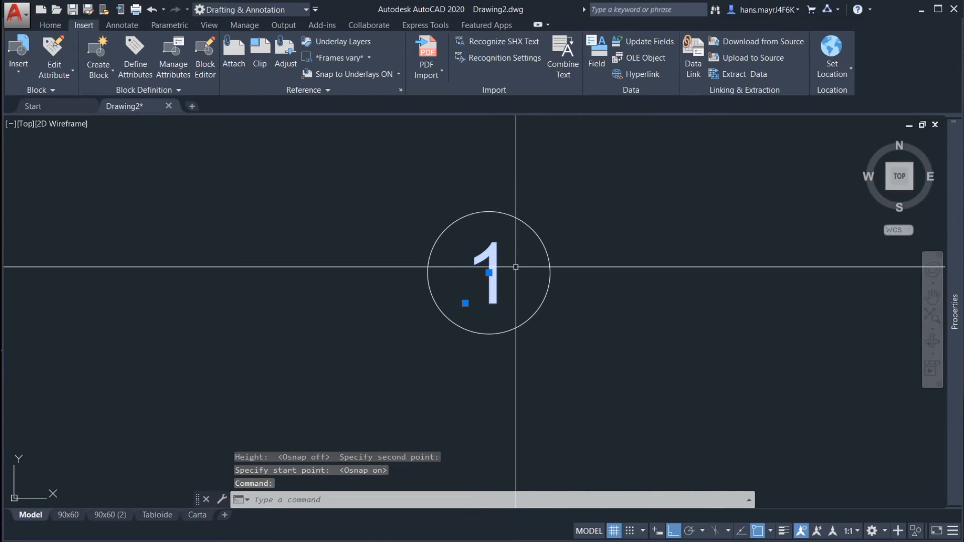
pyautogui.press('Escape')
pyautogui.press('Escape')
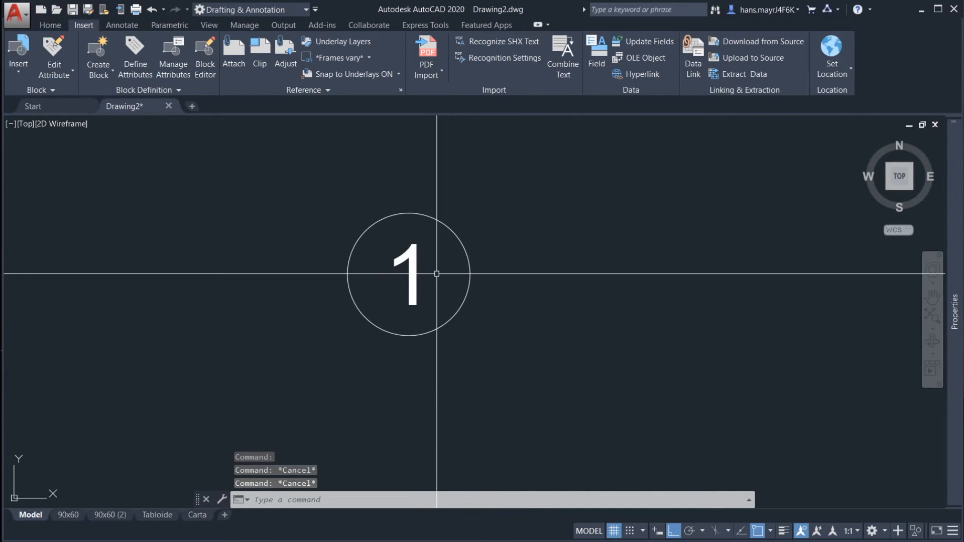
pyautogui.click(438, 219)
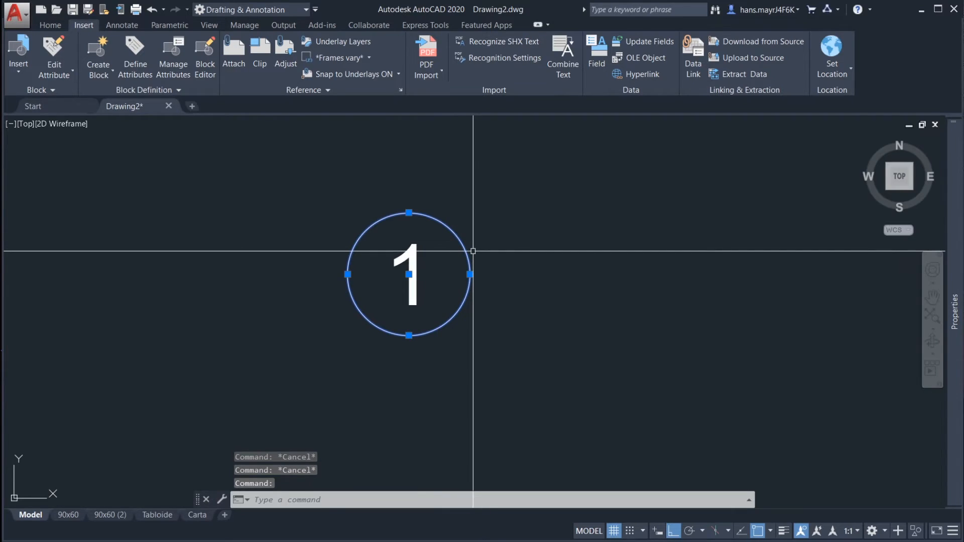
pyautogui.press('Escape')
pyautogui.write('l')
pyautogui.press('Return')
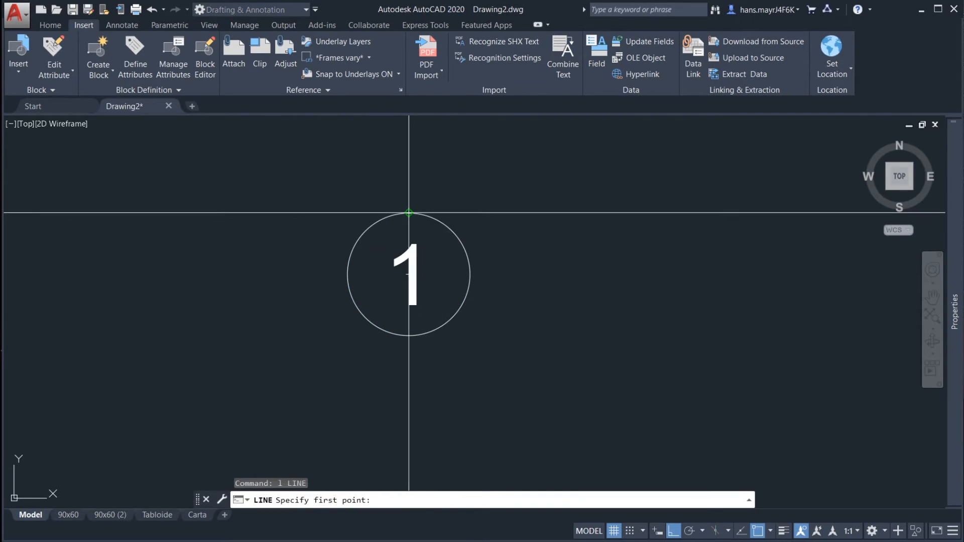
pyautogui.click(408, 213)
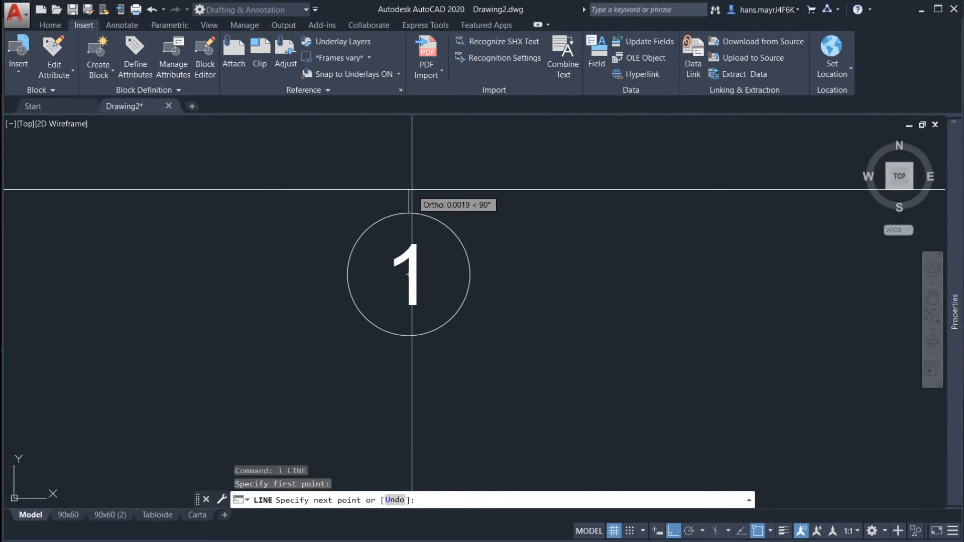
pyautogui.press('Escape')
pyautogui.click(455, 236)
pyautogui.press('Escape')
pyautogui.press('Escape')
pyautogui.scroll(-3, 491, 281)
pyautogui.scroll(5, 490, 282)
pyautogui.click(533, 305)
pyautogui.click(494, 272)
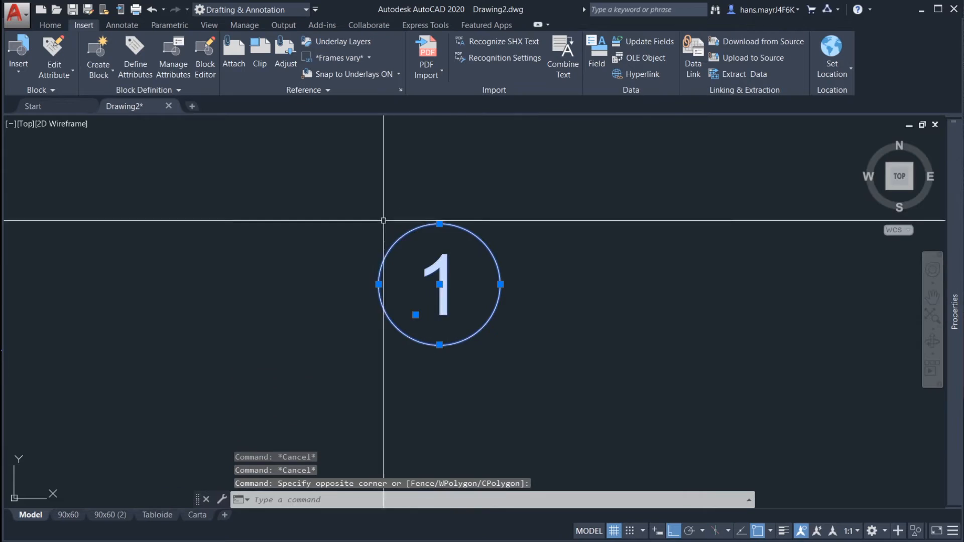
pyautogui.press('Escape')
pyautogui.moveTo(523, 276); pyautogui.dragTo(505, 272, button='middle')
pyautogui.moveTo(492, 263); pyautogui.dragTo(489, 257, button='middle')
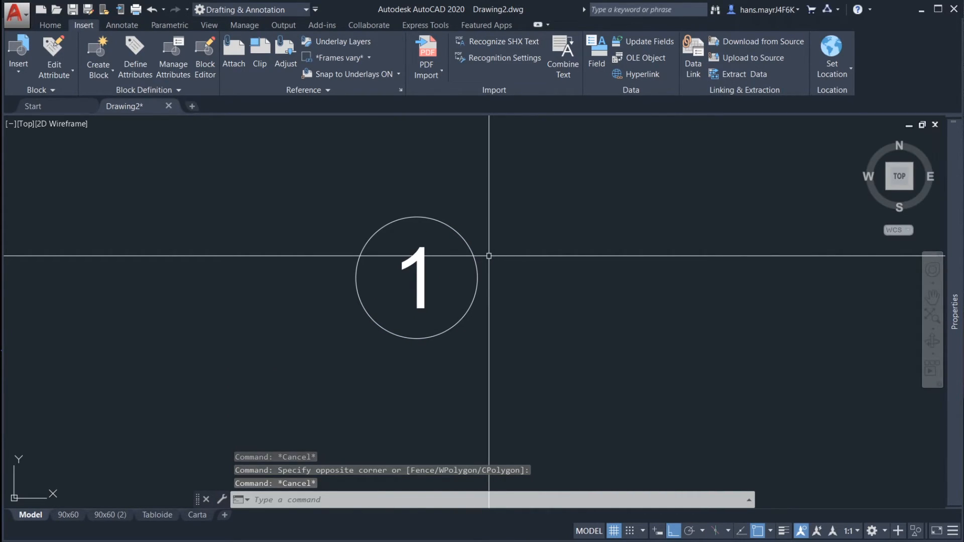
# Step: Check the current annotation scale in the scale list and keep it at 1:1
pyautogui.write('b')
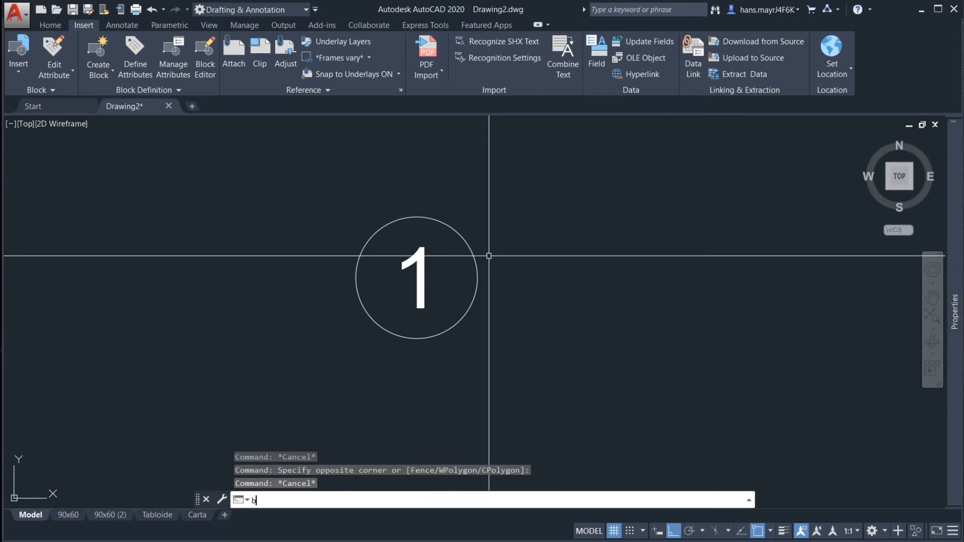
pyautogui.press('Escape')
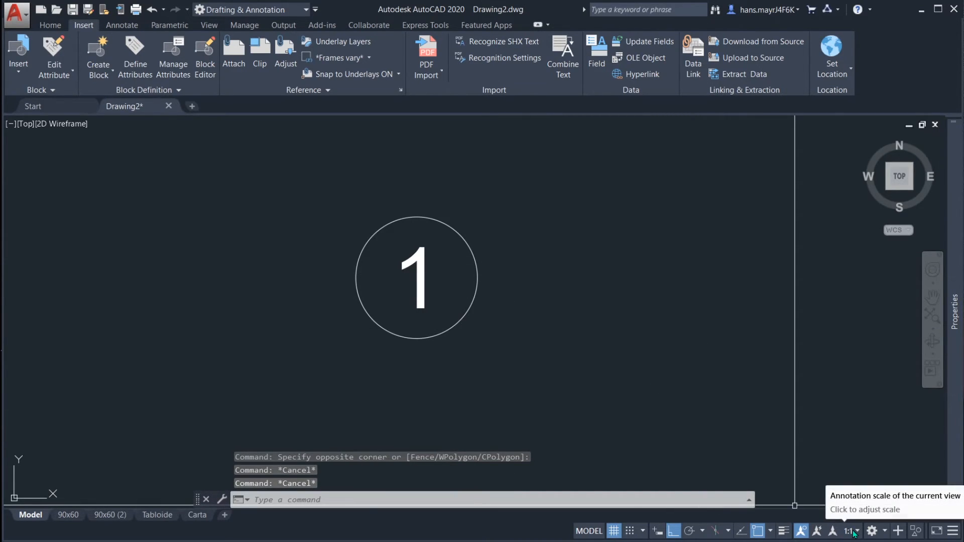
pyautogui.click(854, 534)
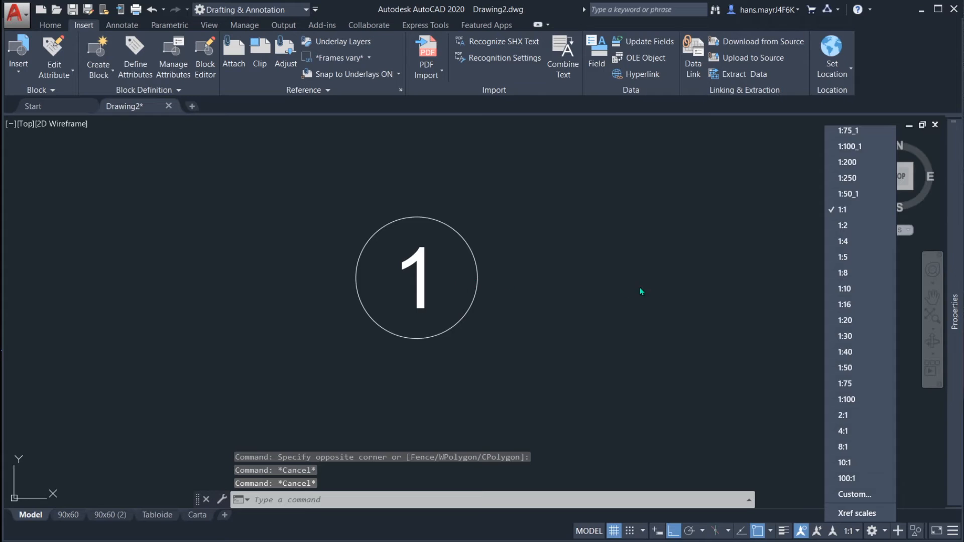
pyautogui.click(844, 209)
# Step: Start a block definition named Boya nueva and include the circle and its attribute as the block's objects
pyautogui.write('block')
pyautogui.press('Return')
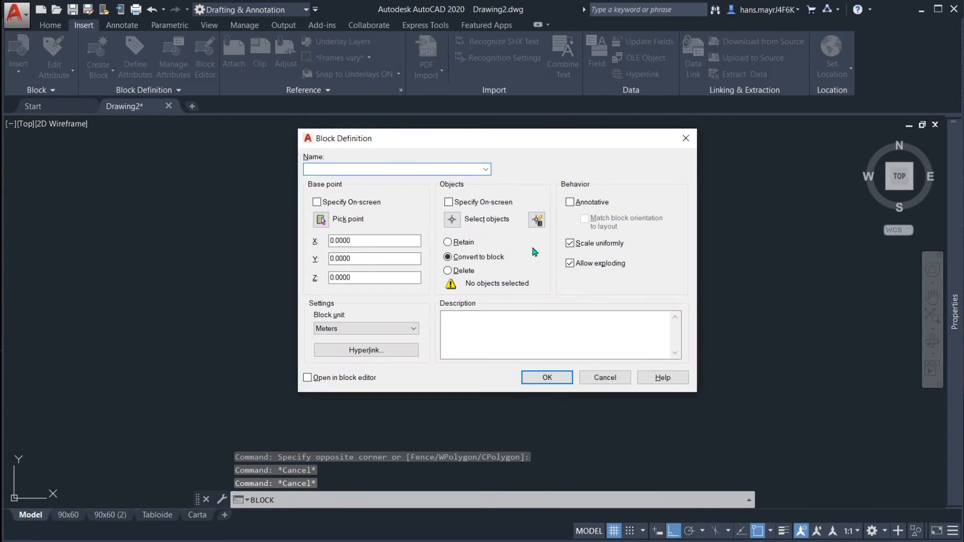
pyautogui.write('Boya nueva')
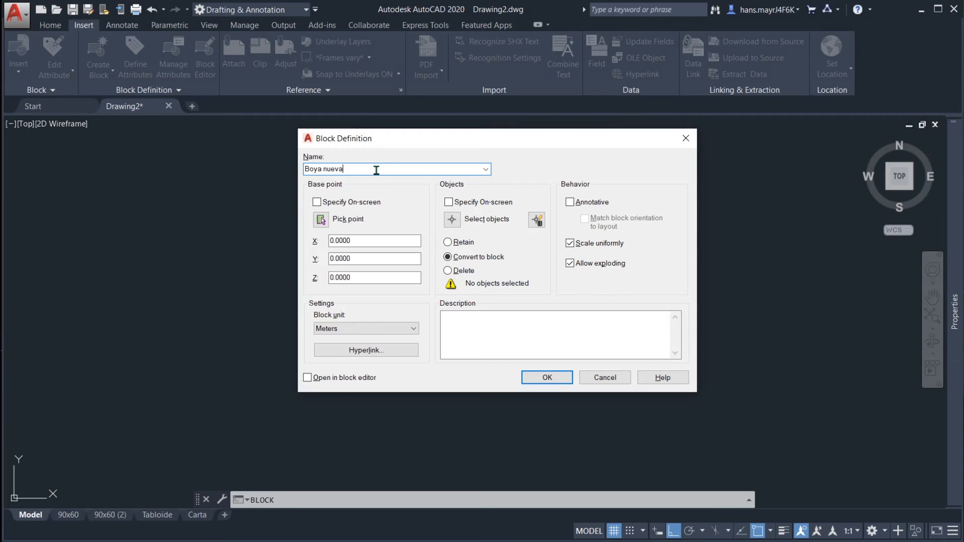
pyautogui.click(452, 221)
pyautogui.click(510, 394)
pyautogui.click(334, 196)
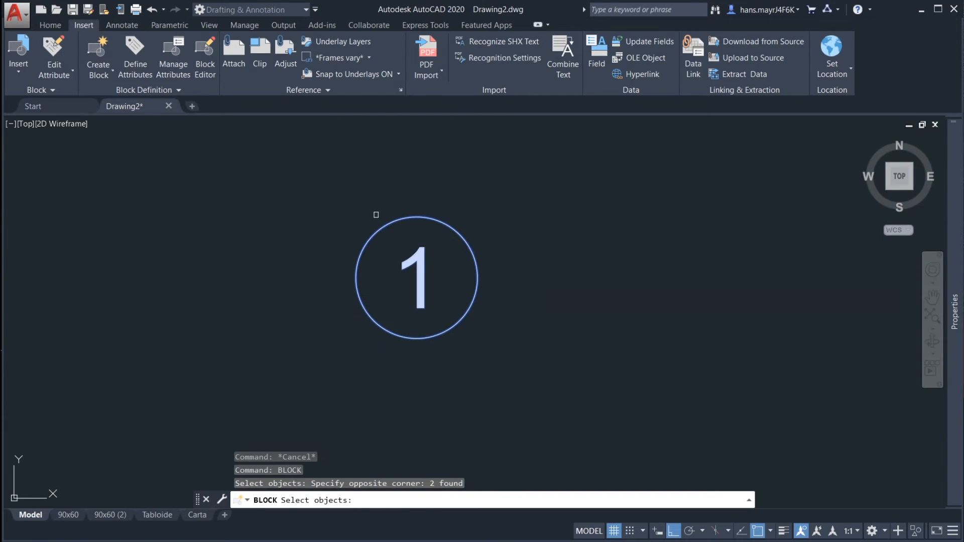
pyautogui.press('Return')
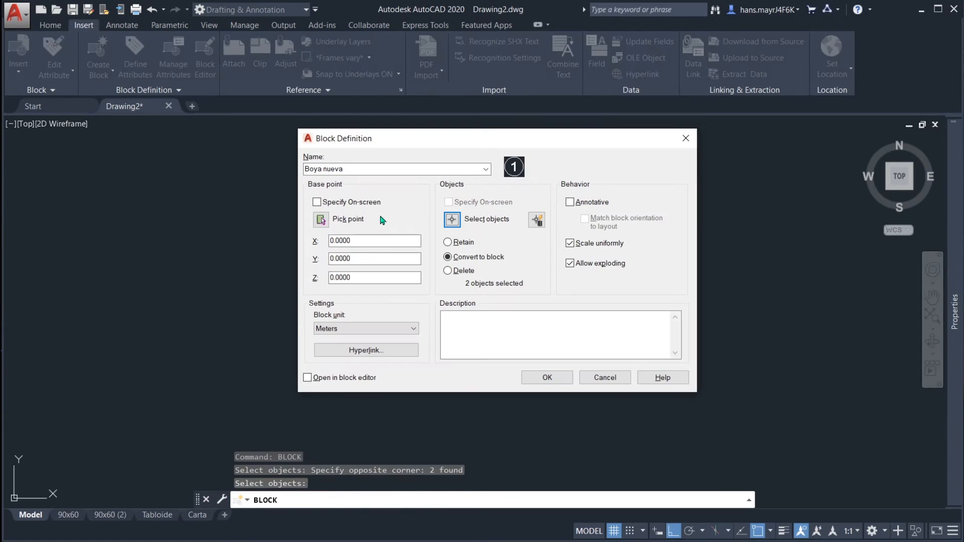
# Step: Create the block as annotative with its base point at the circle's right quadrant, keeping 1 as the attribute value
pyautogui.click(321, 221)
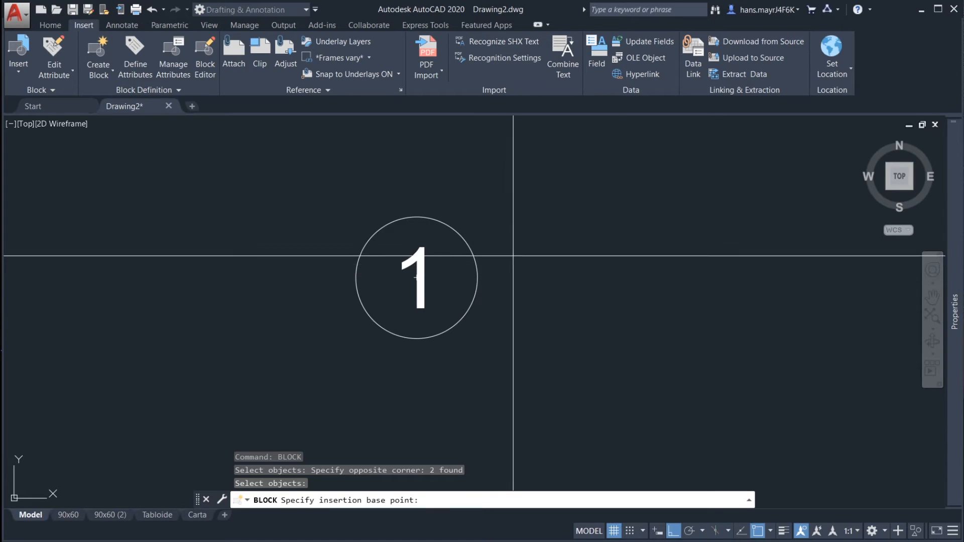
pyautogui.click(478, 277)
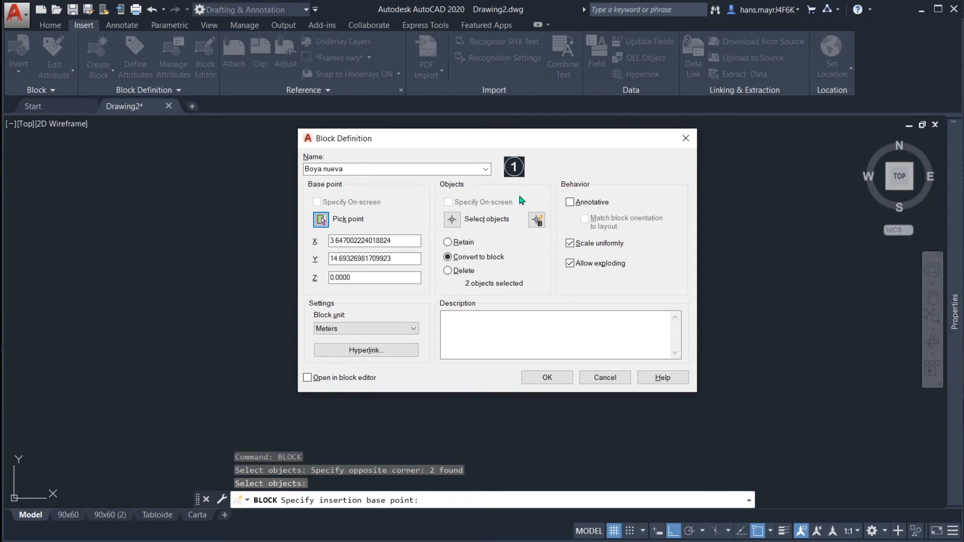
pyautogui.click(570, 203)
pyautogui.click(570, 203)
pyautogui.click(570, 203)
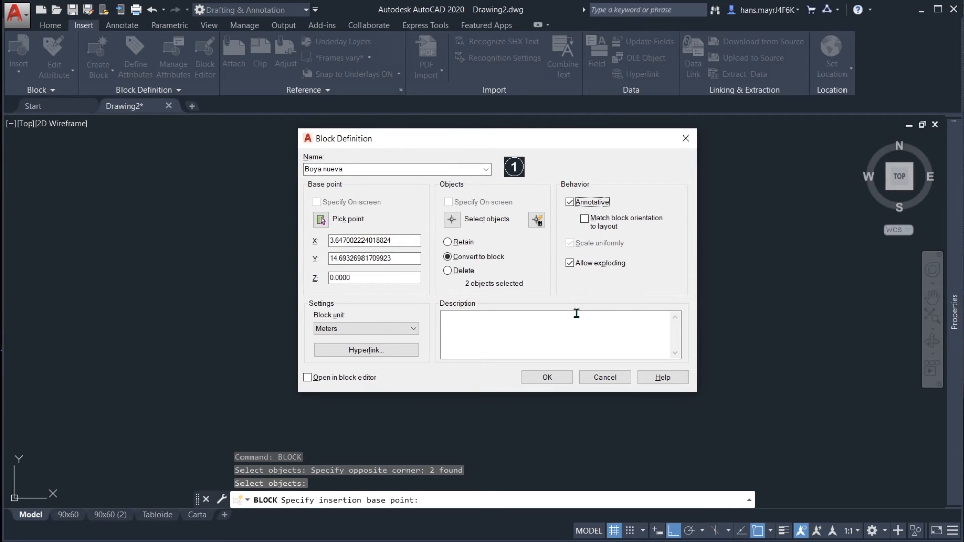
pyautogui.click(543, 377)
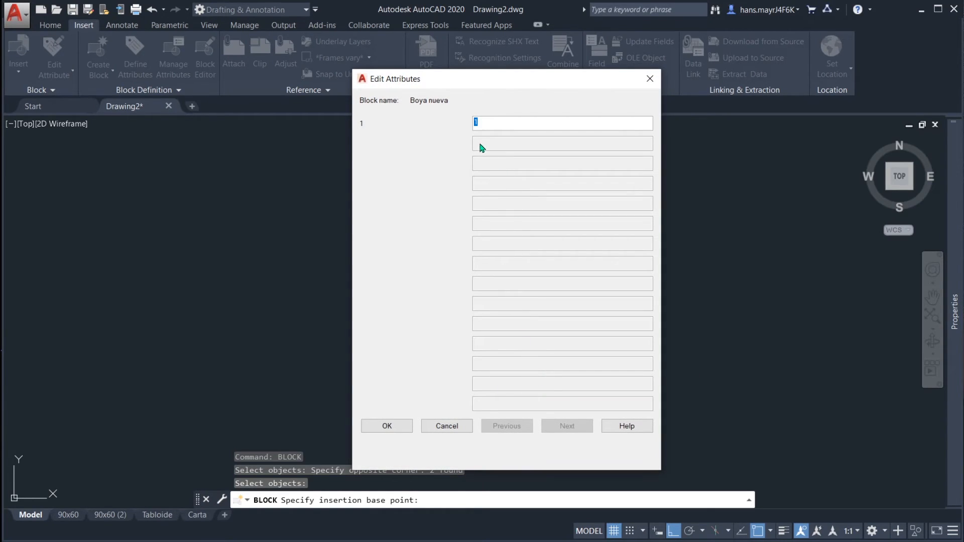
pyautogui.click(480, 123)
pyautogui.click(390, 426)
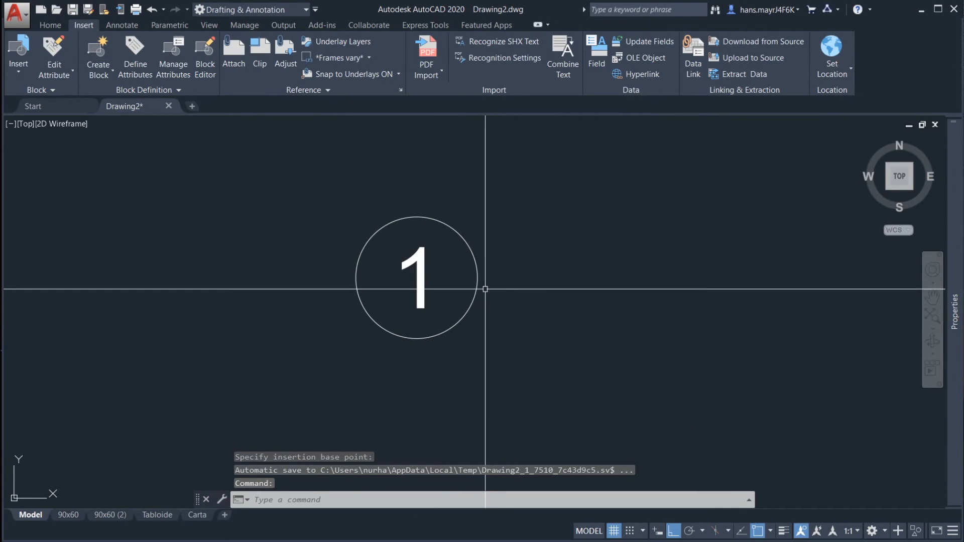
pyautogui.click(477, 287)
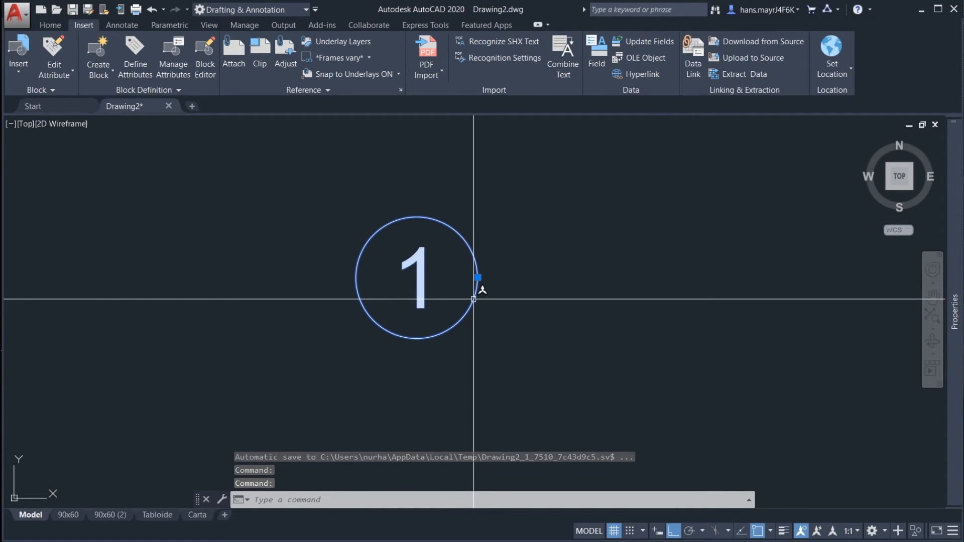
pyautogui.press('Escape')
pyautogui.scroll(-4, 473, 273)
pyautogui.scroll(-3, 488, 278)
pyautogui.scroll(5, 495, 275)
pyautogui.scroll(-4, 474, 270)
# Step: Add the annotation scales 1:50, 1:75 and 1:100 to the Boya nueva block's object scale list
pyautogui.click(474, 265)
pyautogui.moveTo(469, 278); pyautogui.dragTo(429, 281, button='middle')
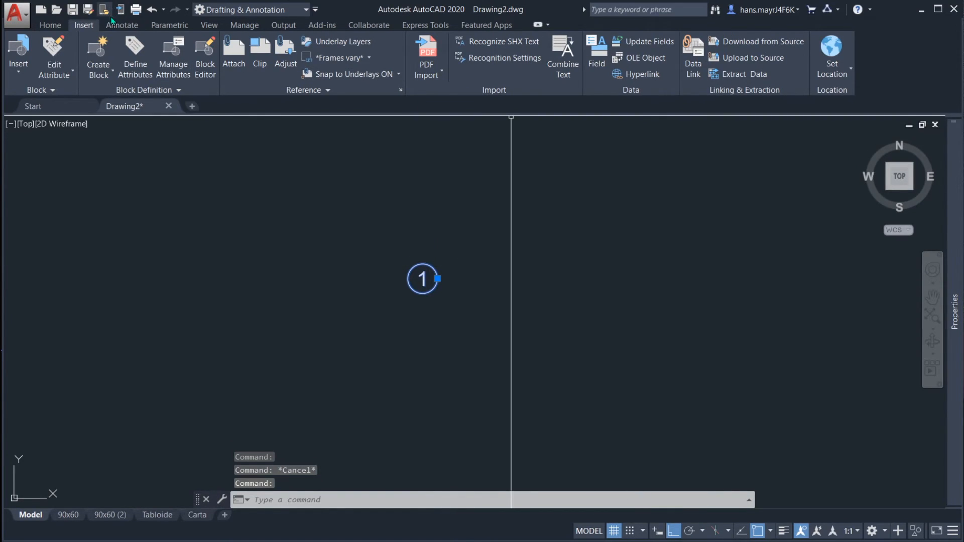
pyautogui.click(122, 26)
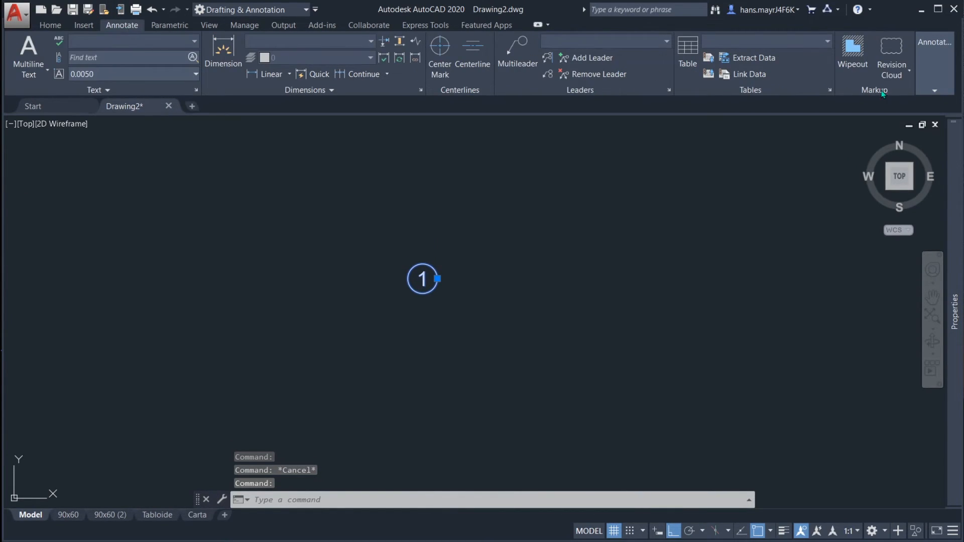
pyautogui.click(936, 89)
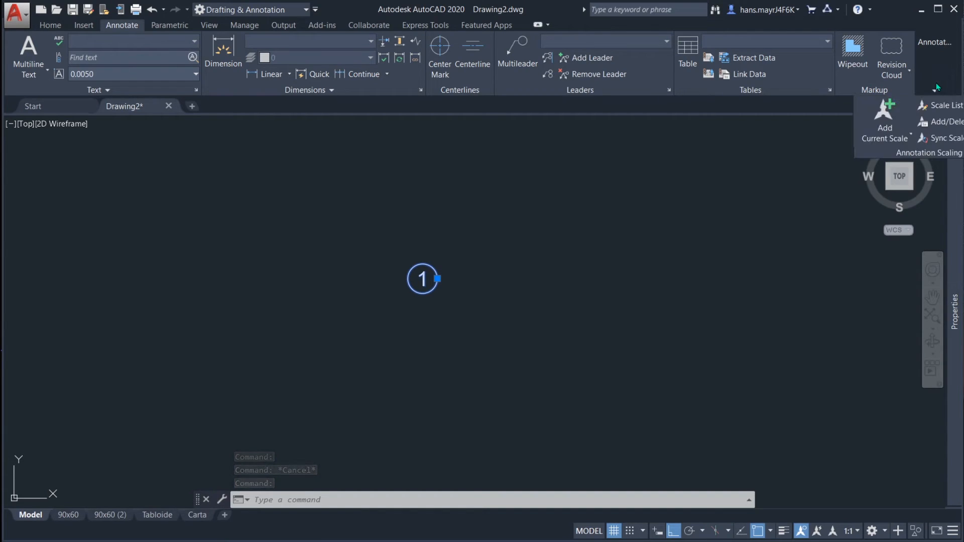
pyautogui.click(937, 122)
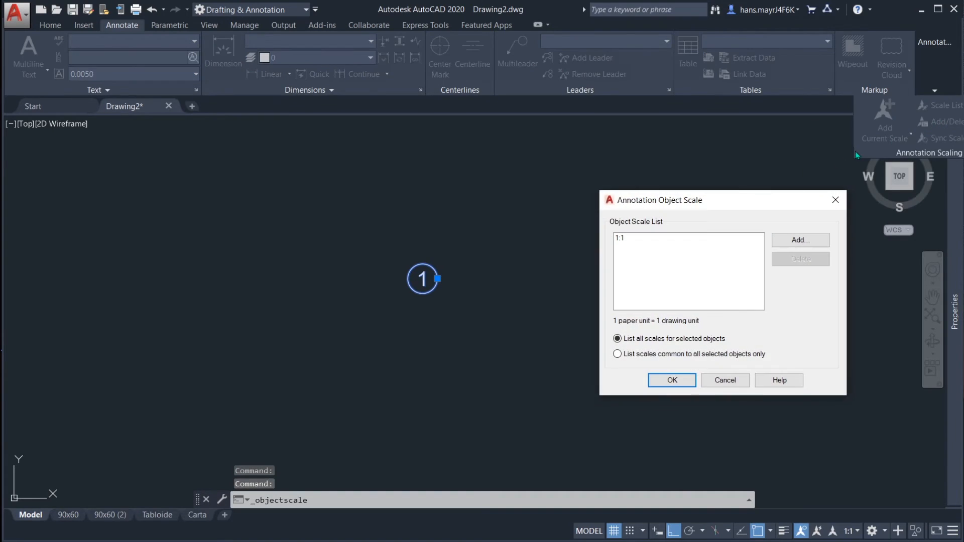
pyautogui.click(800, 240)
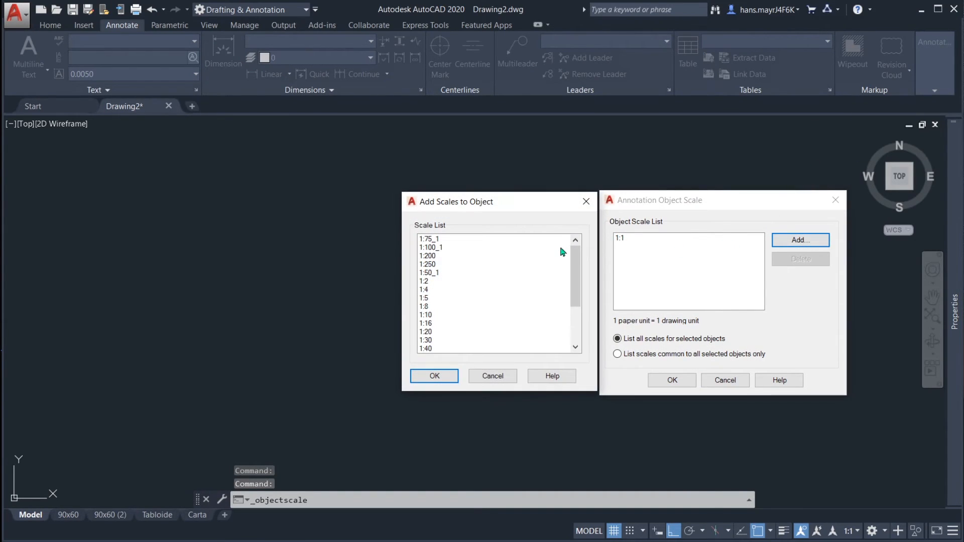
pyautogui.moveTo(577, 276); pyautogui.dragTo(576, 322)
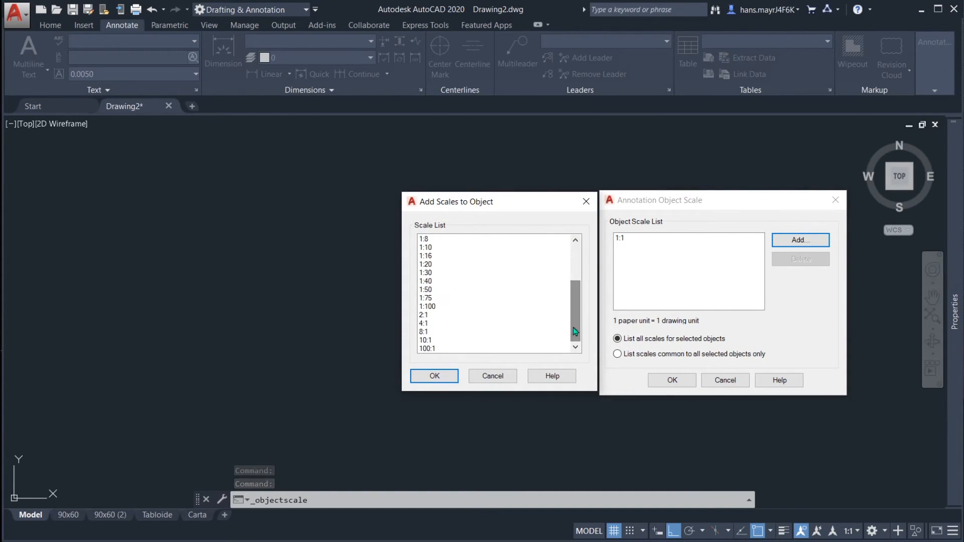
pyautogui.click(426, 290)
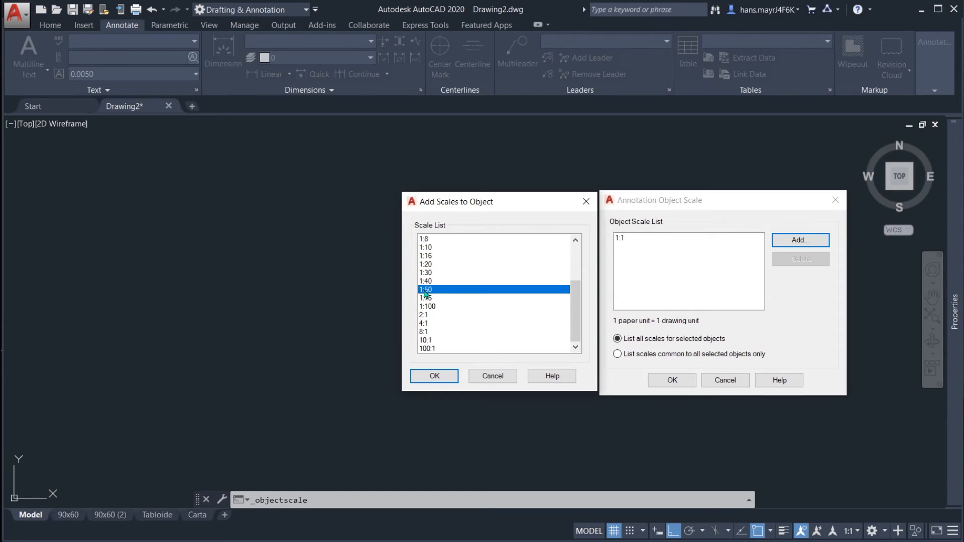
pyautogui.keyDown('ctrl'); pyautogui.click(436, 299); pyautogui.keyUp('ctrl')
pyautogui.keyDown('ctrl'); pyautogui.click(435, 307); pyautogui.keyUp('ctrl')
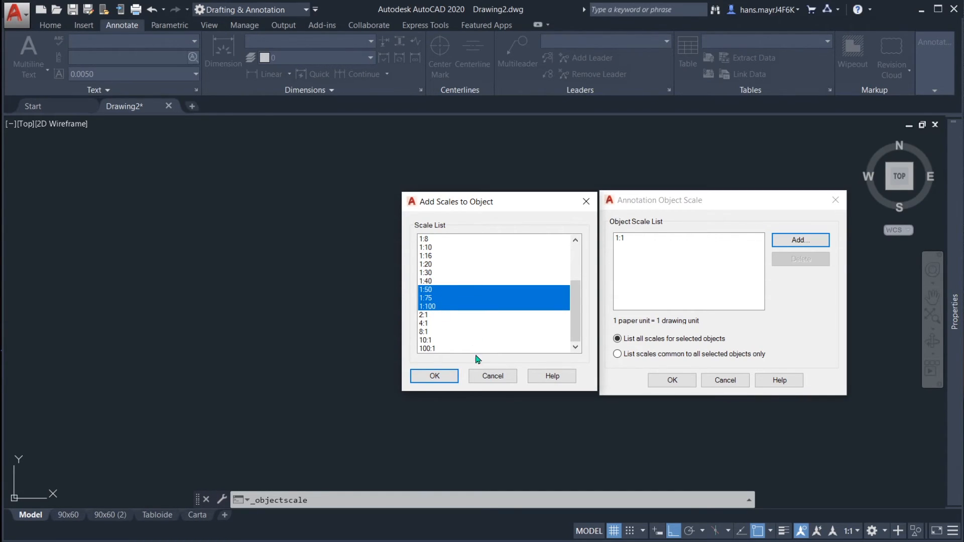
pyautogui.click(435, 377)
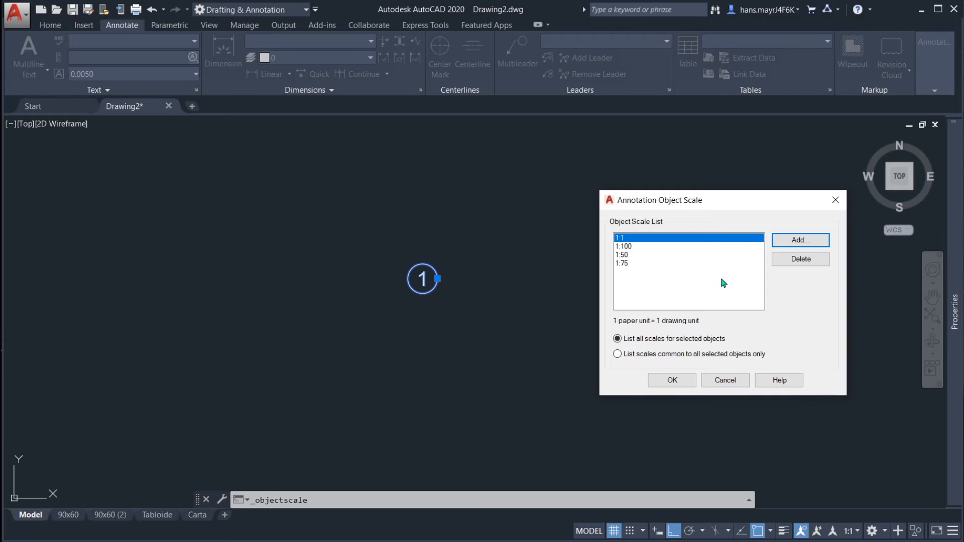
pyautogui.click(673, 380)
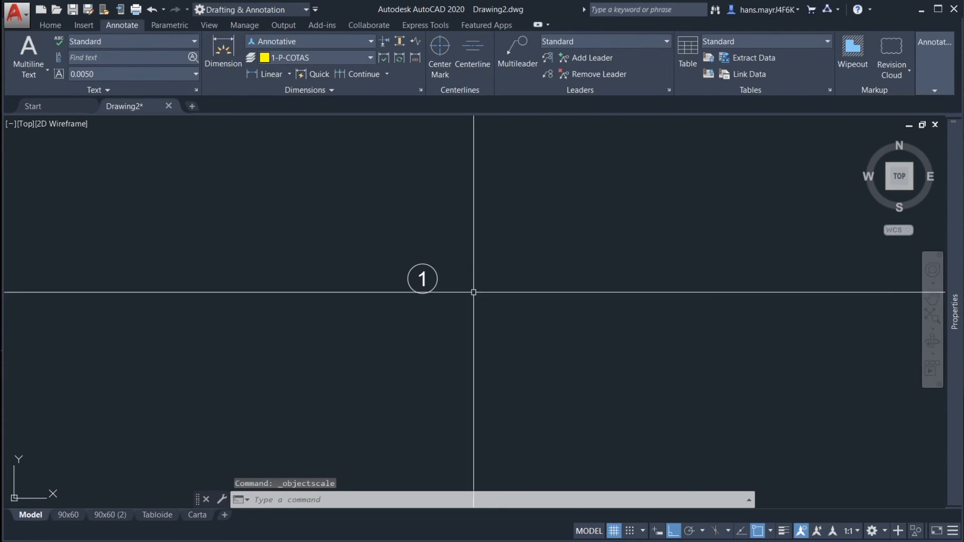
# Step: Select the Boya nueva block and inspect its representations at the different scales around the shared base point
pyautogui.click(441, 279)
pyautogui.scroll(8, 442, 280)
pyautogui.scroll(-3, 473, 287)
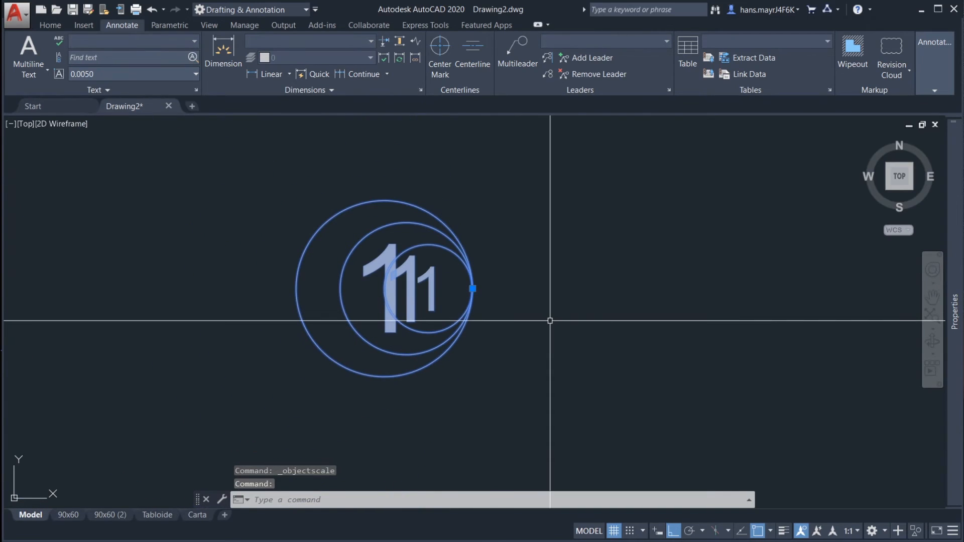
pyautogui.scroll(5, 477, 286)
pyautogui.scroll(-5, 445, 290)
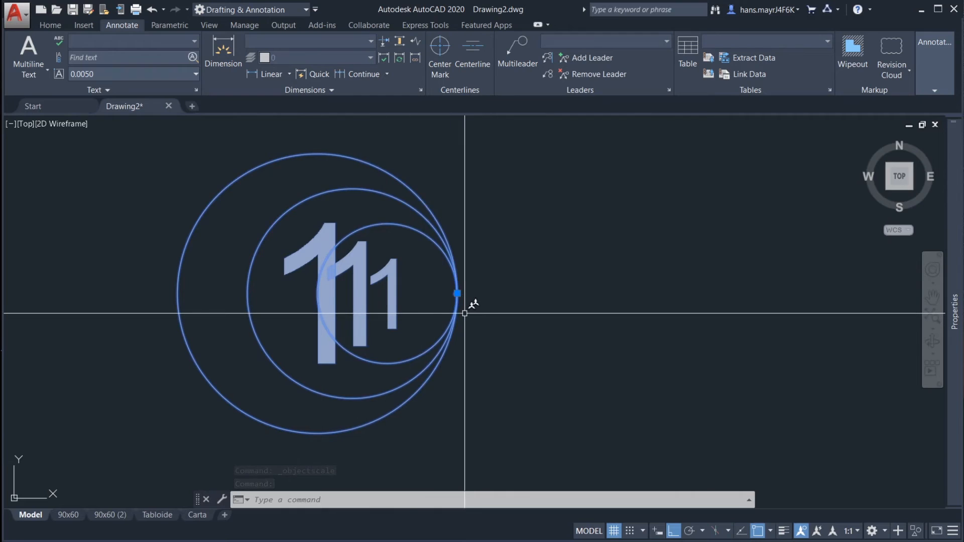
pyautogui.scroll(8, 459, 296)
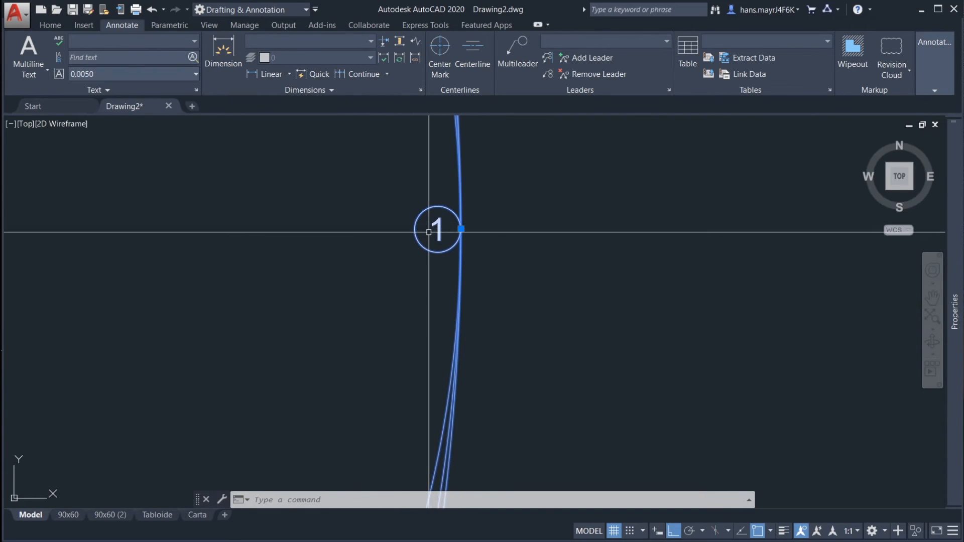
pyautogui.scroll(-8, 463, 221)
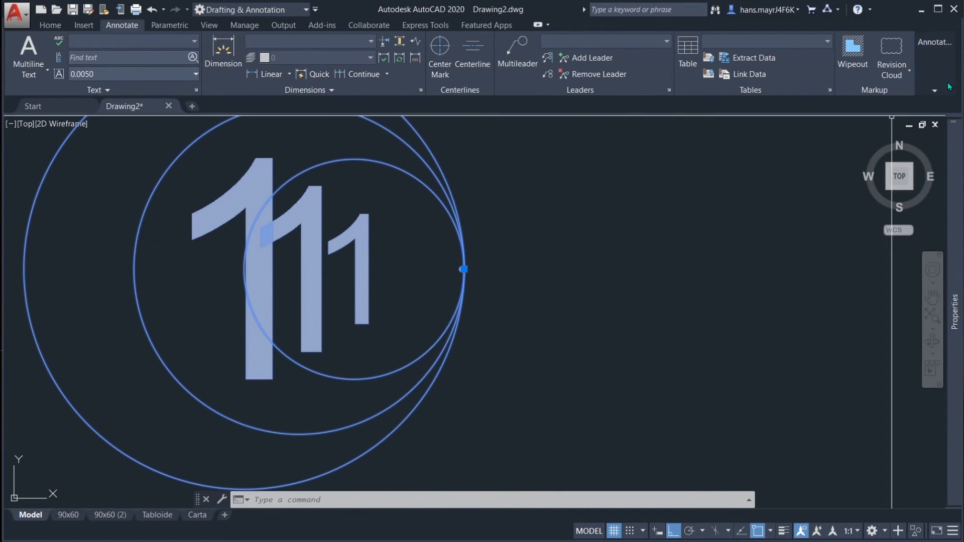
# Step: Delete the 1:1 scale from the Boya nueva block's object scale list and reselect the block to check it
pyautogui.click(942, 92)
pyautogui.click(942, 122)
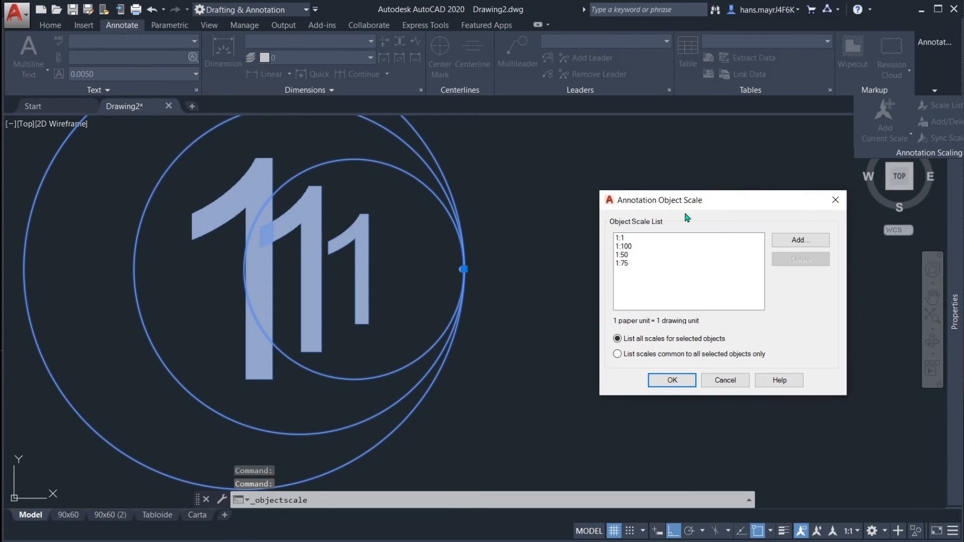
pyautogui.click(621, 238)
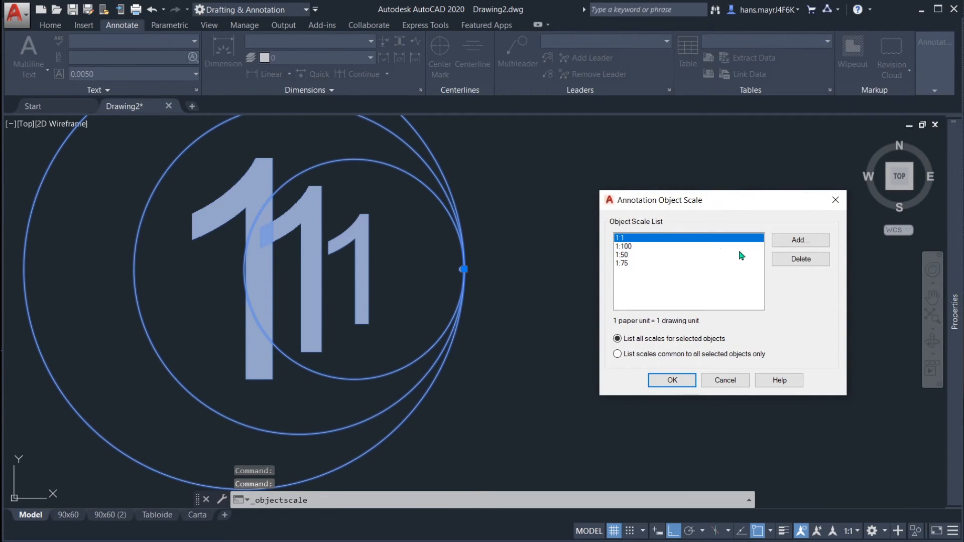
pyautogui.click(799, 260)
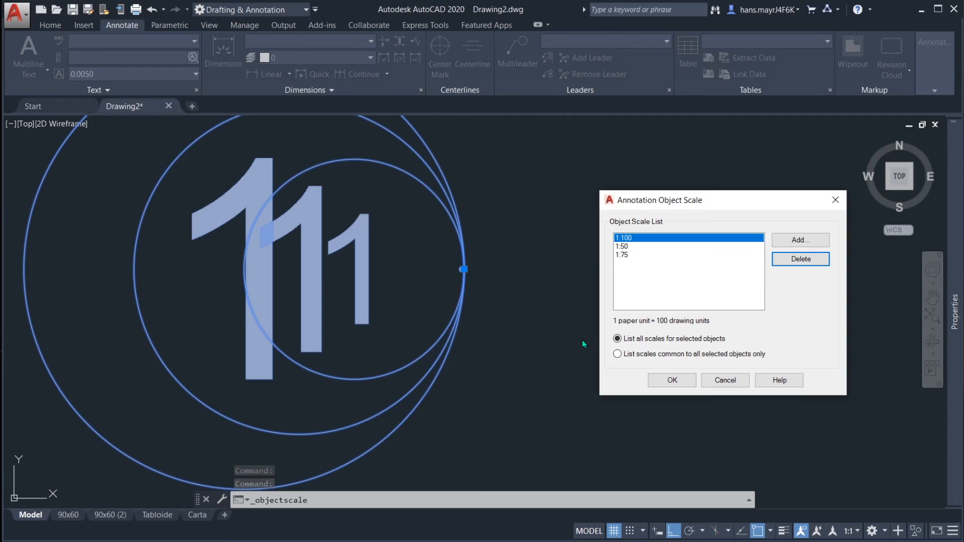
pyautogui.click(671, 380)
pyautogui.click(462, 238)
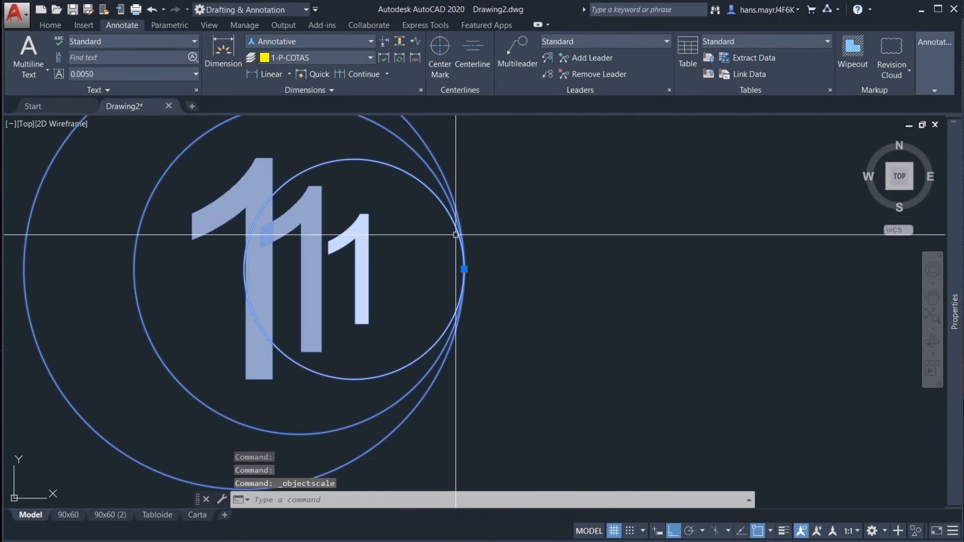
pyautogui.scroll(-3, 497, 229)
pyautogui.scroll(-4, 497, 229)
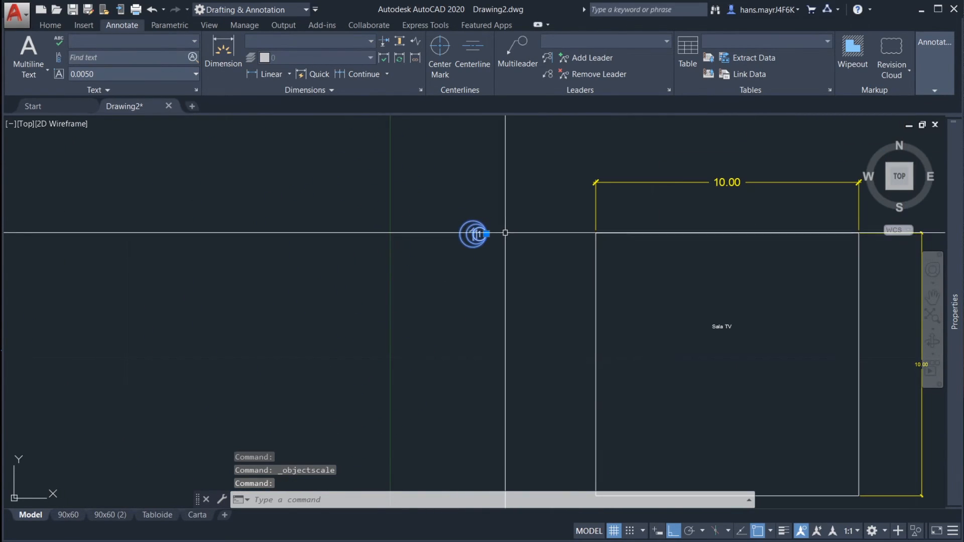
pyautogui.moveTo(505, 234); pyautogui.dragTo(475, 235, button='middle')
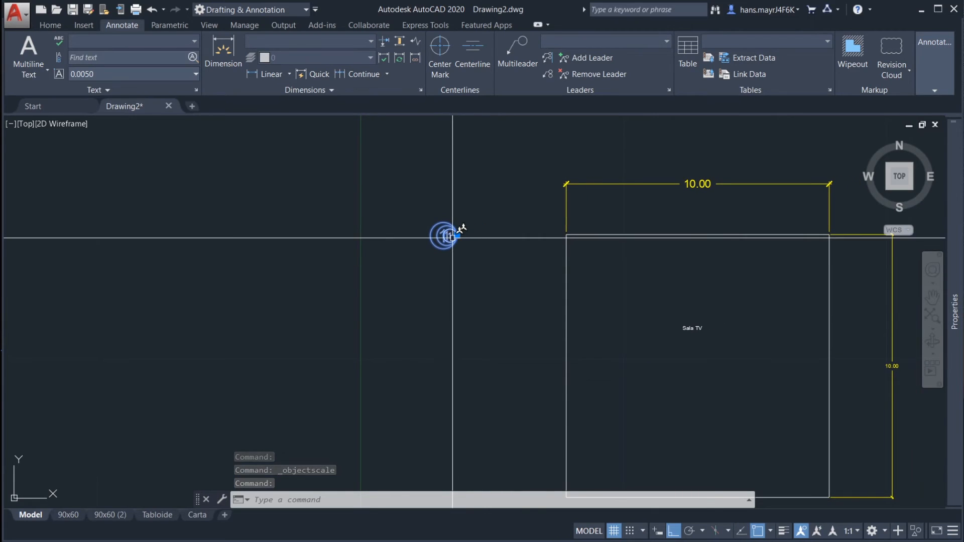
pyautogui.press('Escape')
pyautogui.press('Escape')
# Step: Draw a horizontal line from the square's upper-left corner leftward, ending just short of the numbered tag
pyautogui.moveTo(465, 234); pyautogui.dragTo(433, 239, button='middle')
pyautogui.scroll(-2, 489, 275)
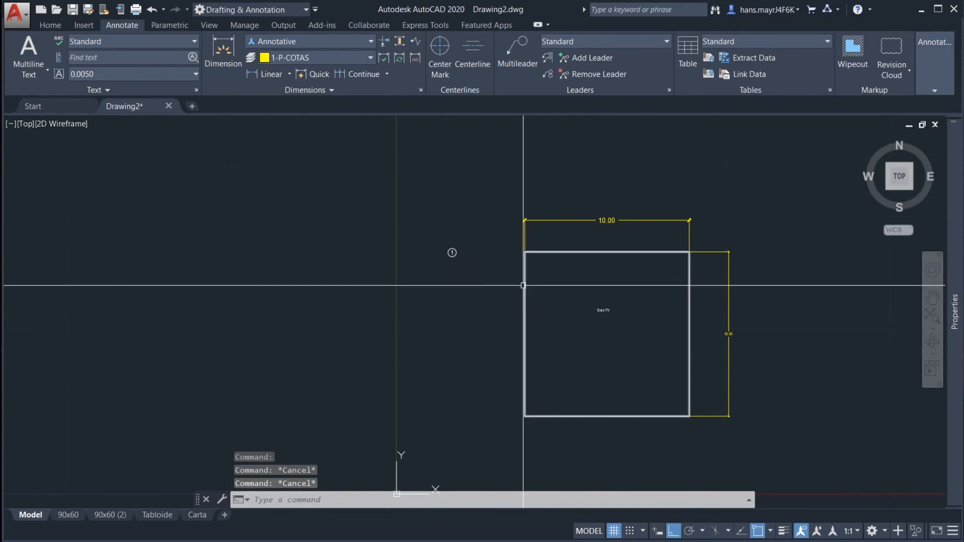
pyautogui.scroll(3, 509, 258)
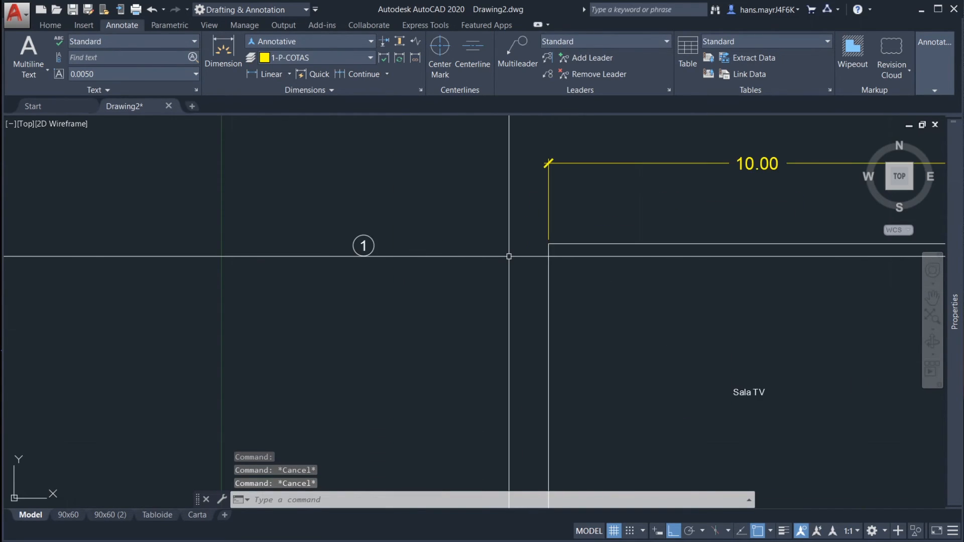
pyautogui.click(549, 245)
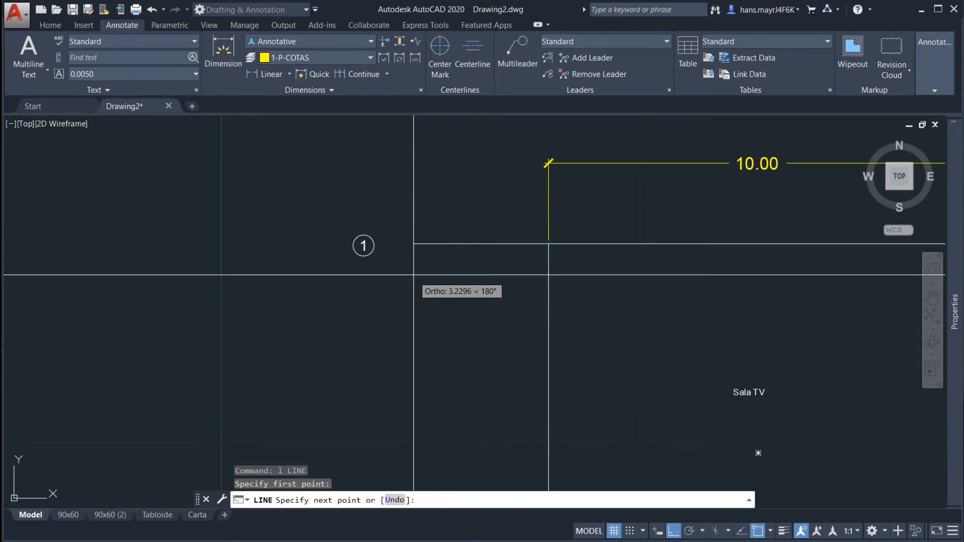
pyautogui.click(388, 269)
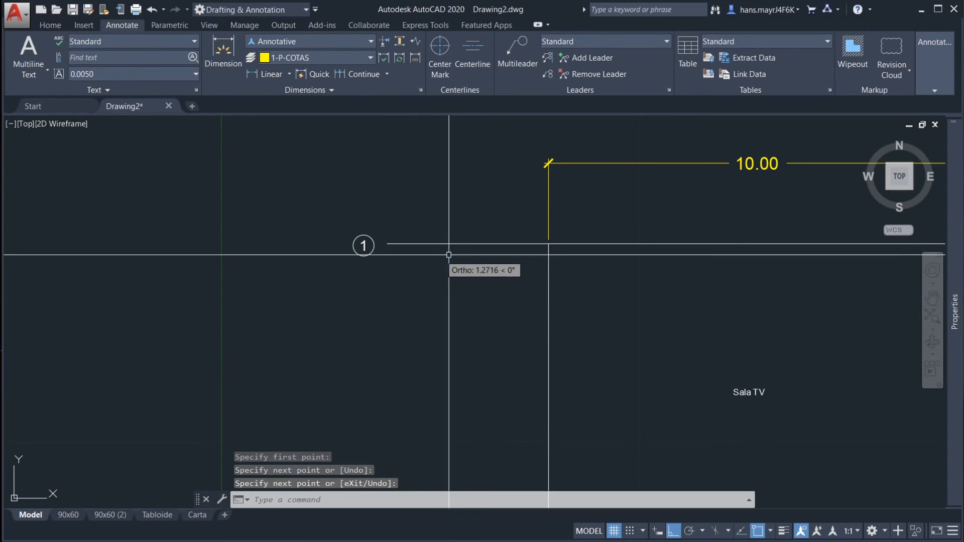
pyautogui.press('Return')
# Step: Stretch the right end of the horizontal line past the square and its vertical dimension
pyautogui.click(489, 244)
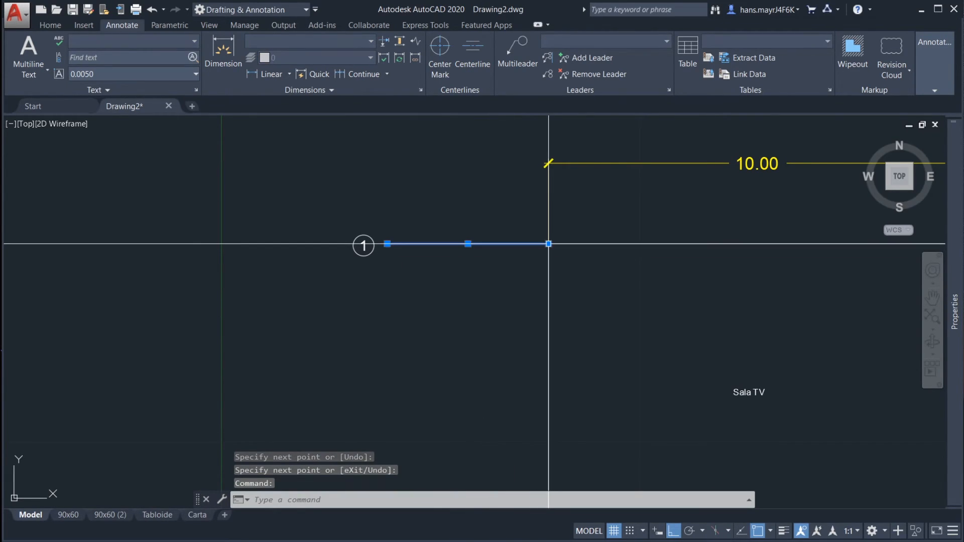
pyautogui.click(549, 243)
pyautogui.scroll(-4, 485, 272)
pyautogui.click(757, 275)
pyautogui.press('Escape')
pyautogui.click(761, 271)
pyautogui.click(756, 258)
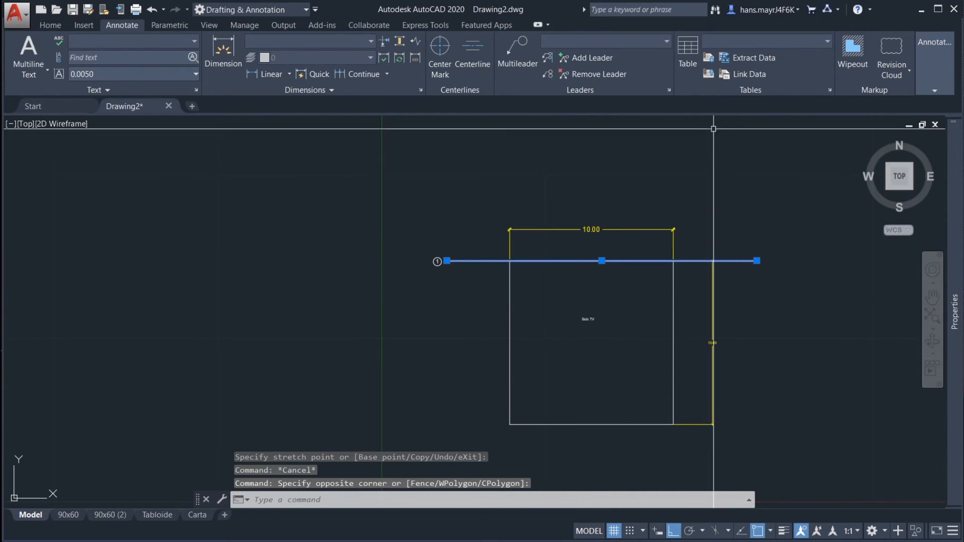
# Step: Move the numbered tag so its right quadrant meets the left end of the horizontal line
pyautogui.click(50, 25)
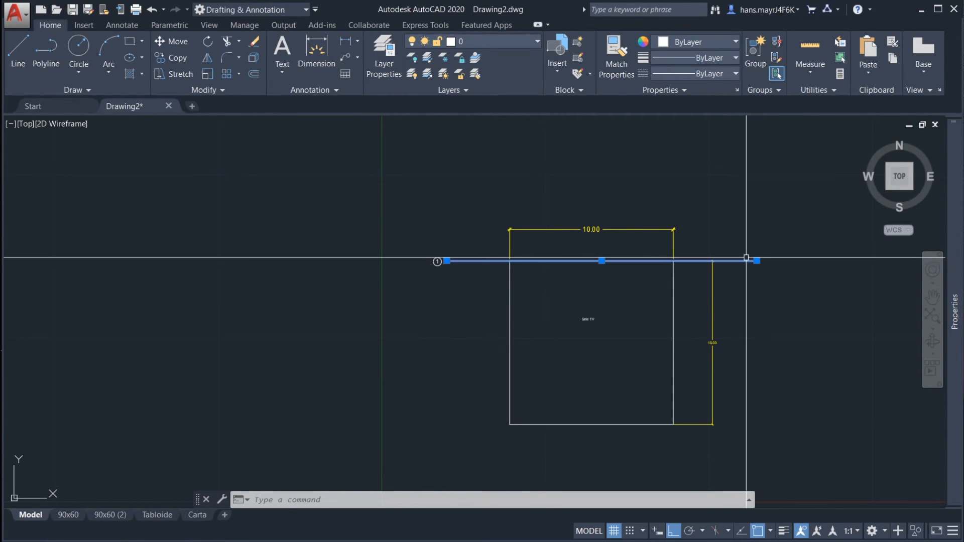
pyautogui.scroll(10, 458, 271)
pyautogui.click(426, 250)
pyautogui.press('Escape')
pyautogui.press('Escape')
pyautogui.write('m')
pyautogui.press('Return')
pyautogui.click(445, 302)
pyautogui.click(377, 276)
pyautogui.press('Return')
pyautogui.click(398, 274)
pyautogui.click(450, 267)
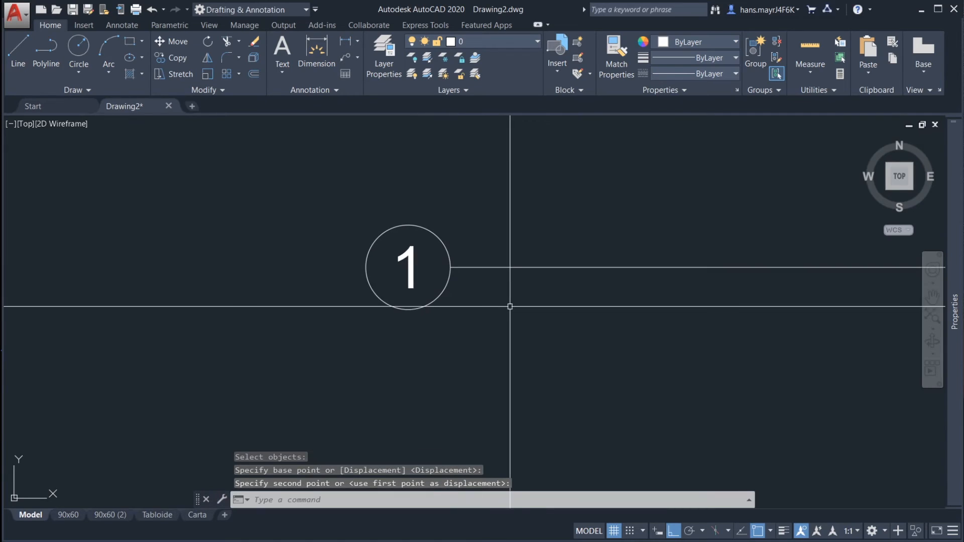
# Step: Select the tag to check how its scale representations align with the end of the horizontal line
pyautogui.click(467, 303)
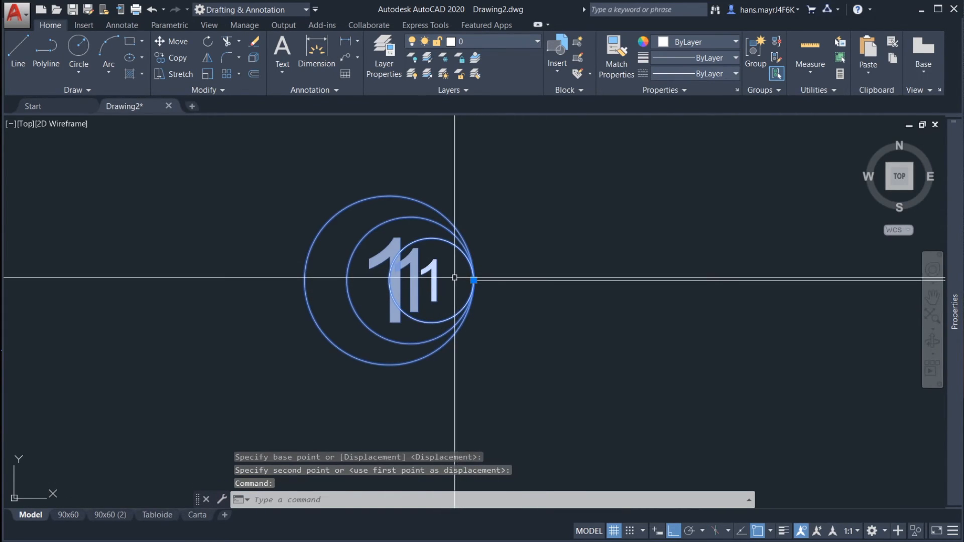
pyautogui.scroll(2, 455, 275)
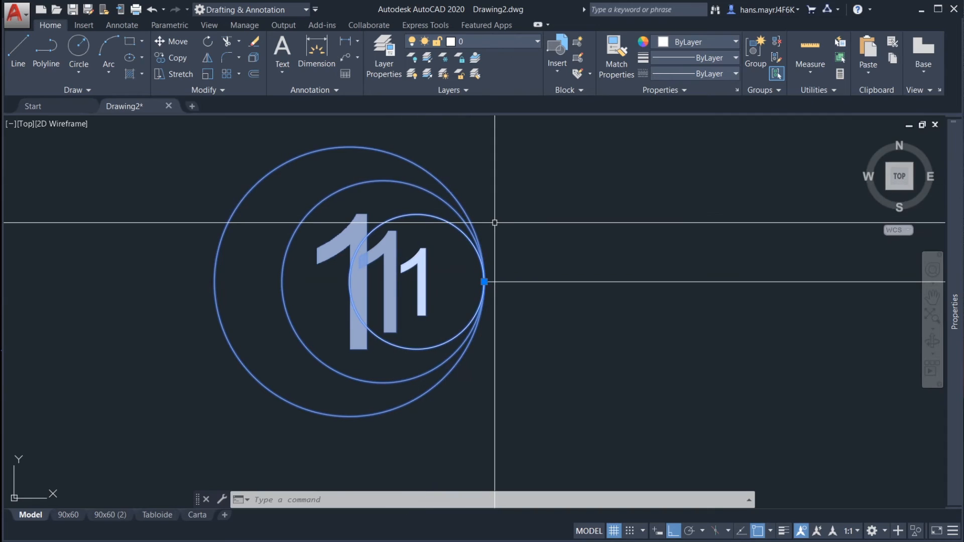
pyautogui.press('Escape')
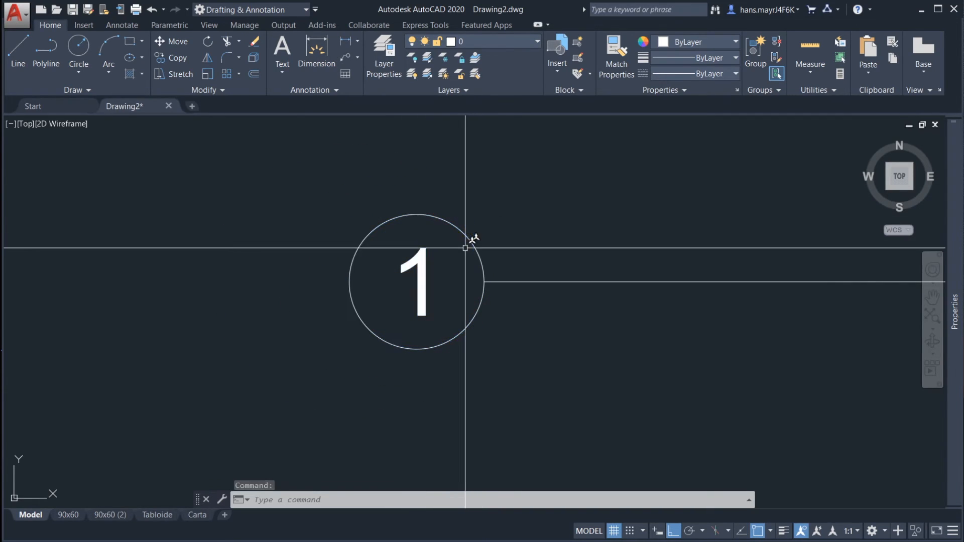
pyautogui.click(453, 226)
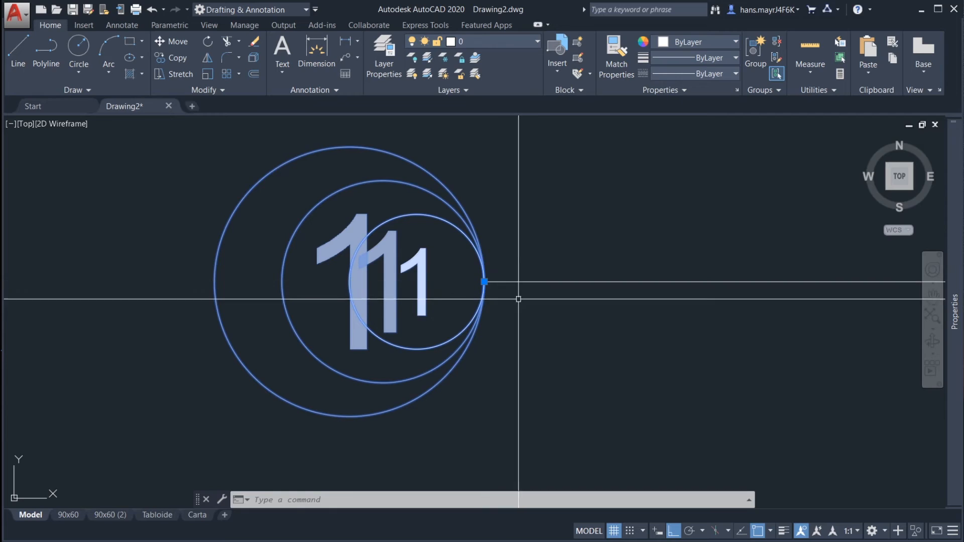
pyautogui.press('Escape')
# Step: Switch the annotation scale to 1:50, 1:75 and finally 1:100 to compare the tag's connection to the line
pyautogui.click(849, 531)
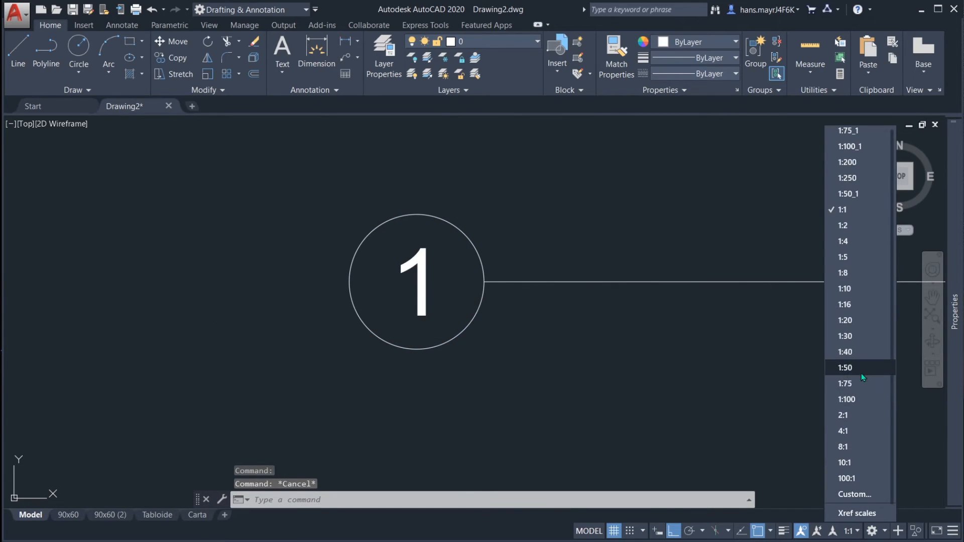
pyautogui.click(845, 368)
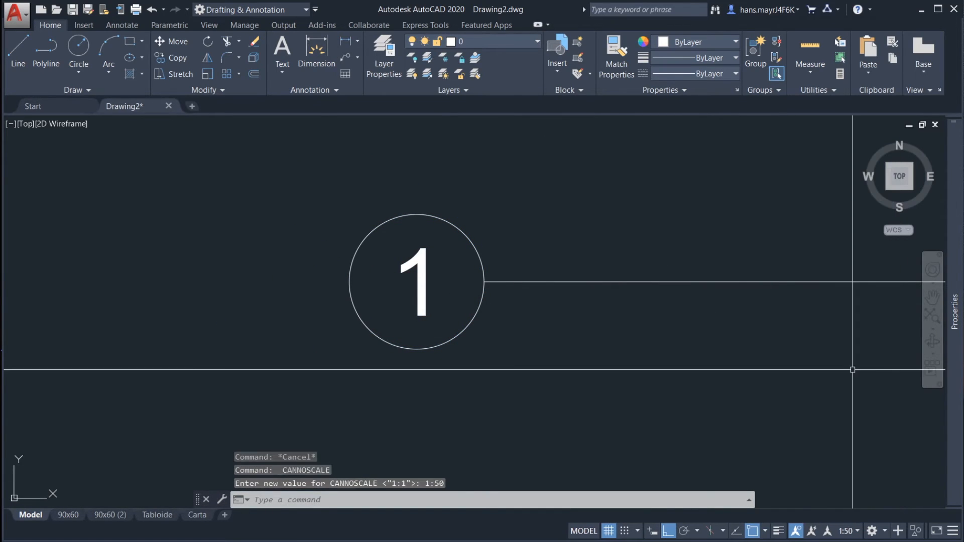
pyautogui.click(849, 532)
pyautogui.click(848, 384)
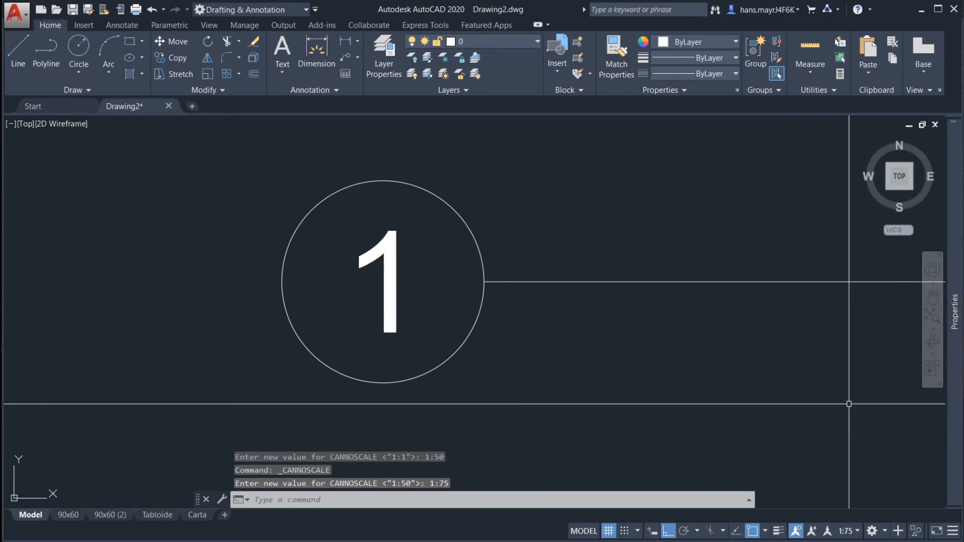
pyautogui.click(848, 532)
pyautogui.click(841, 400)
pyautogui.click(486, 283)
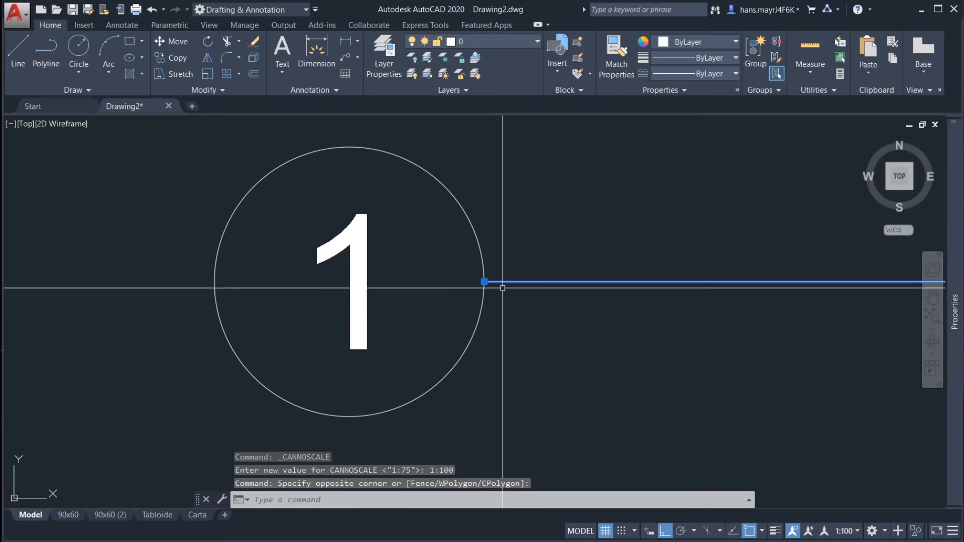
pyautogui.press('Escape')
pyautogui.press('Escape')
pyautogui.press('Escape')
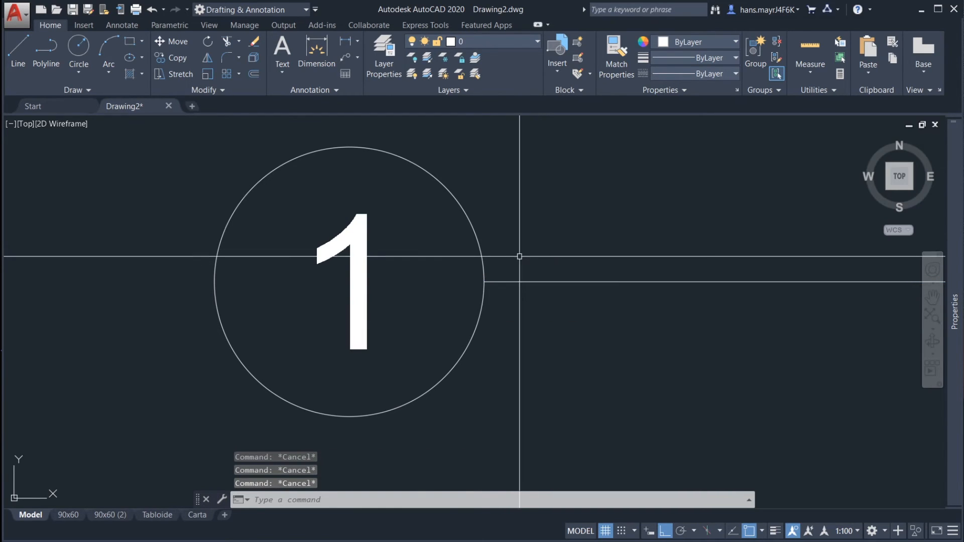
# Step: Copy the numbered tag to a free spot above the 10.00 dimension, with Ortho off for the placement
pyautogui.scroll(-8, 470, 279)
pyautogui.moveTo(495, 258); pyautogui.dragTo(394, 320, button='middle')
pyautogui.write('c')
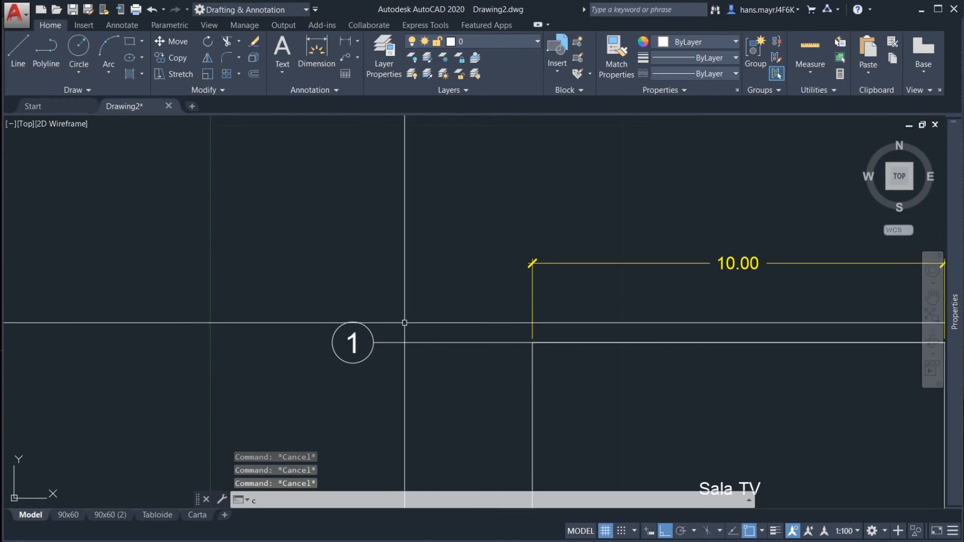
pyautogui.write('ond p')
pyautogui.press('Return')
pyautogui.click(398, 326)
pyautogui.click(347, 312)
pyautogui.press('Return')
pyautogui.click(414, 325)
pyautogui.press('F8')
pyautogui.moveTo(560, 205); pyautogui.dragTo(505, 290, button='middle')
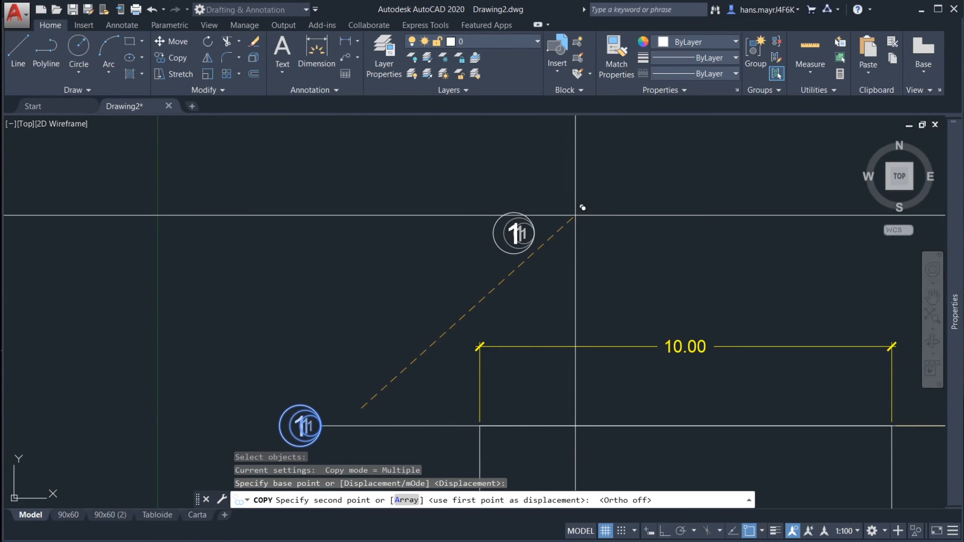
pyautogui.click(574, 223)
pyautogui.press('Escape')
pyautogui.click(531, 252)
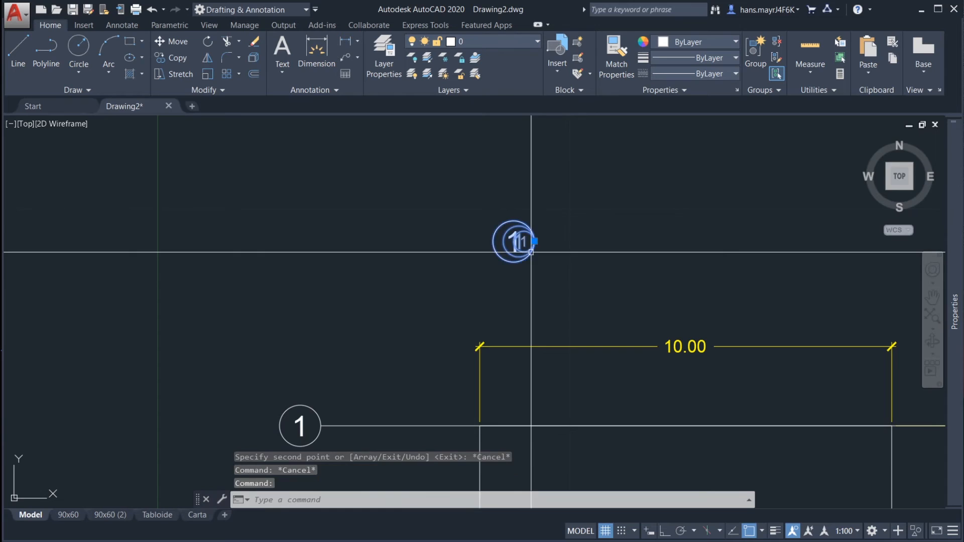
# Step: Draw a vertical line with Ortho on from the copied tag's bottom quadrant down into the square
pyautogui.write('l')
pyautogui.press('Return')
pyautogui.click(514, 262)
pyautogui.moveTo(567, 441); pyautogui.dragTo(555, 319, button='middle')
pyautogui.press('F8')
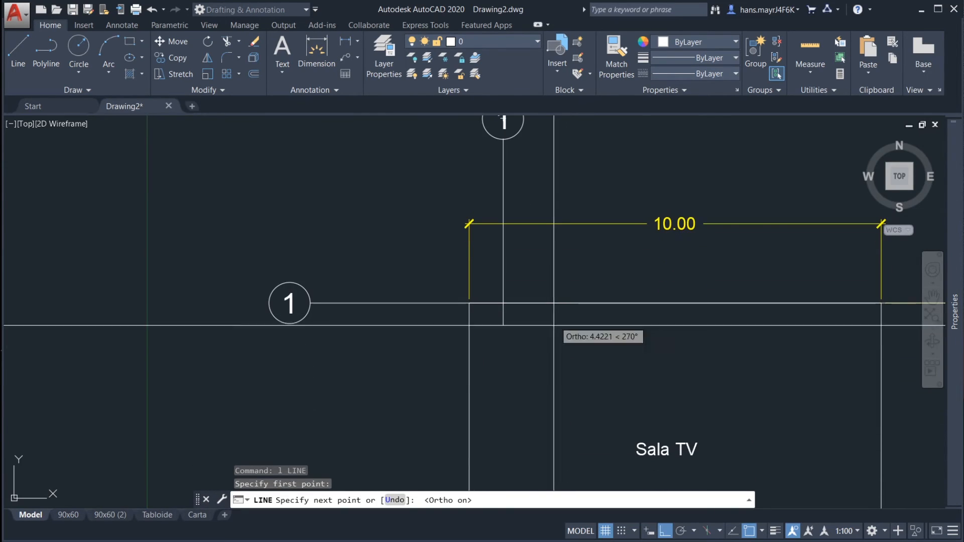
pyautogui.click(553, 390)
pyautogui.press('Escape')
# Step: Set the annotation scale to 1:75 and examine the copied tag's alignment with its vertical line
pyautogui.moveTo(515, 158); pyautogui.dragTo(512, 279, button='middle')
pyautogui.scroll(4, 507, 239)
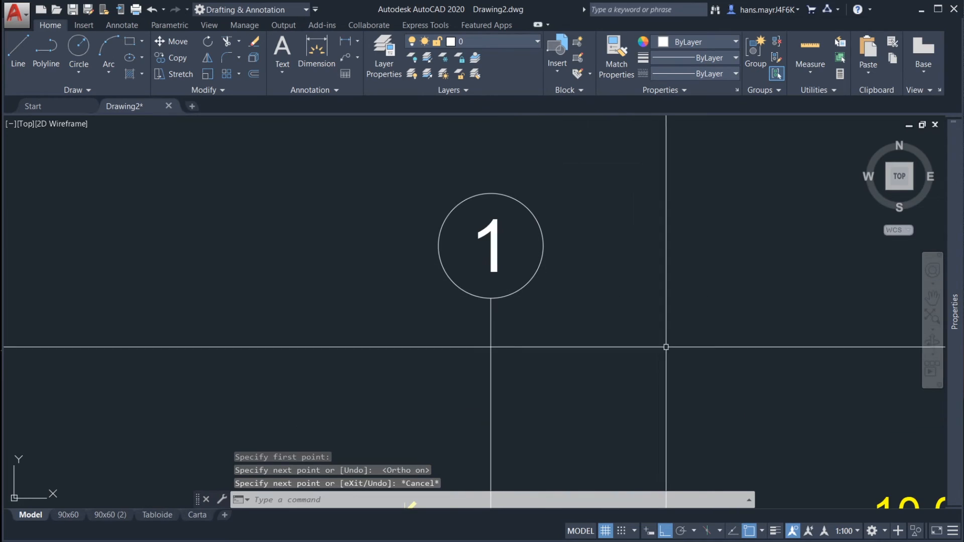
pyautogui.click(838, 532)
pyautogui.click(838, 384)
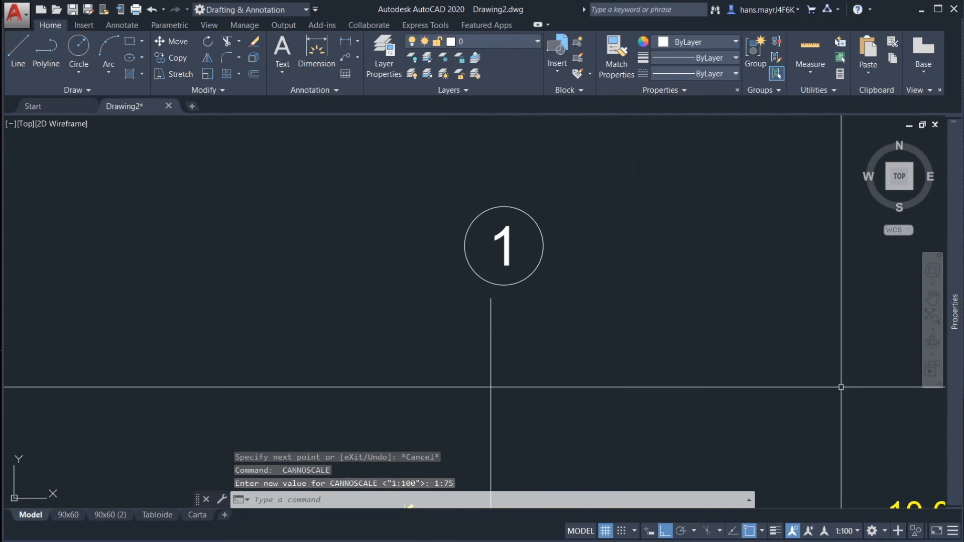
pyautogui.scroll(4, 488, 307)
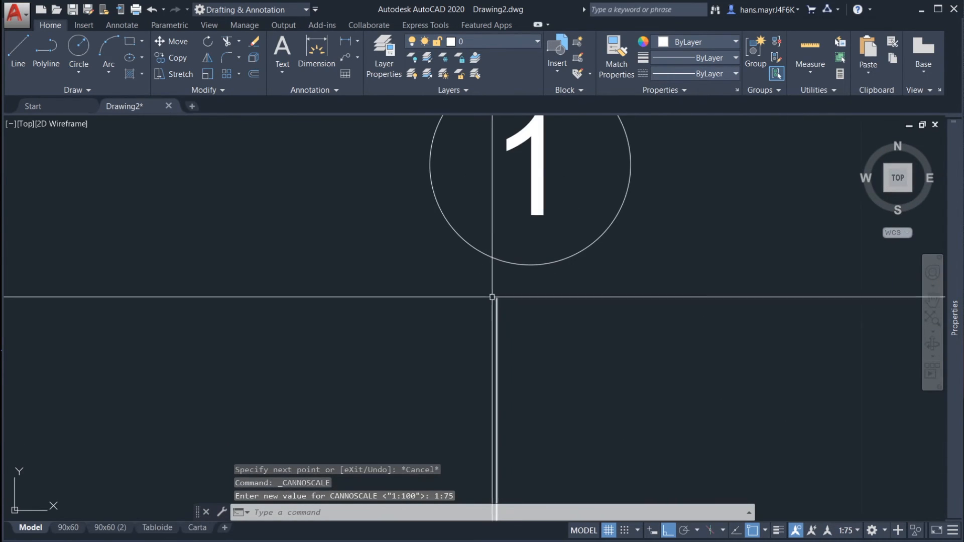
pyautogui.scroll(-5, 497, 292)
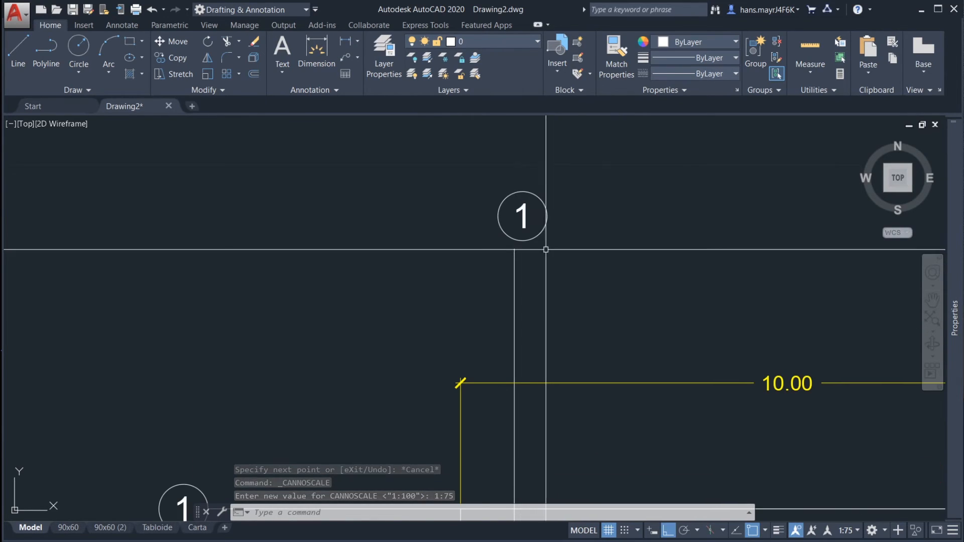
# Step: Rotate the copied tag 90° clockwise about the right quadrant of its circle
pyautogui.write('ro')
pyautogui.press('Return')
pyautogui.scroll(4, 536, 227)
pyautogui.click(536, 227)
pyautogui.click(532, 218)
pyautogui.press('Return')
pyautogui.click(565, 198)
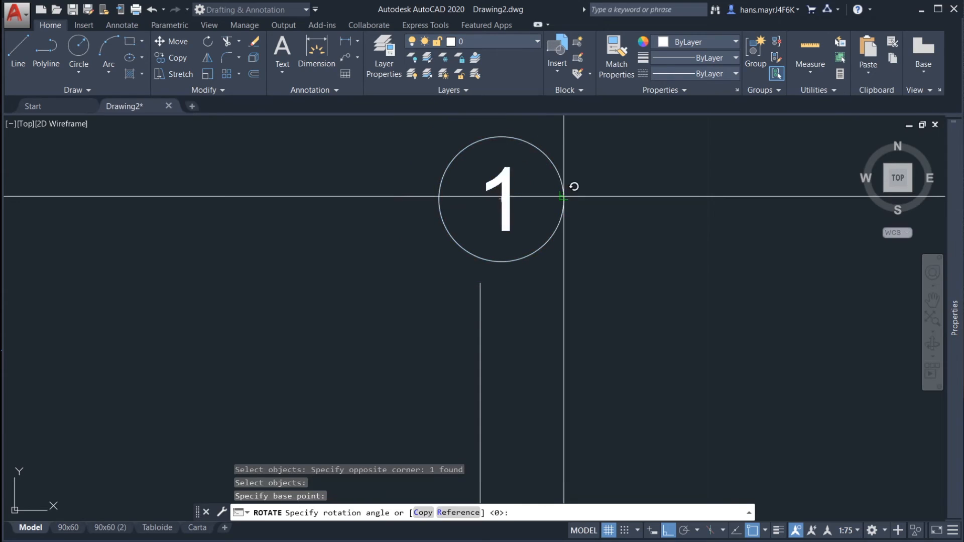
pyautogui.click(619, 352)
# Step: Move the rotated tag by its bottom quadrant onto the upper end of the vertical line
pyautogui.write('m')
pyautogui.press('Return')
pyautogui.click(587, 211)
pyautogui.click(547, 166)
pyautogui.press('Return')
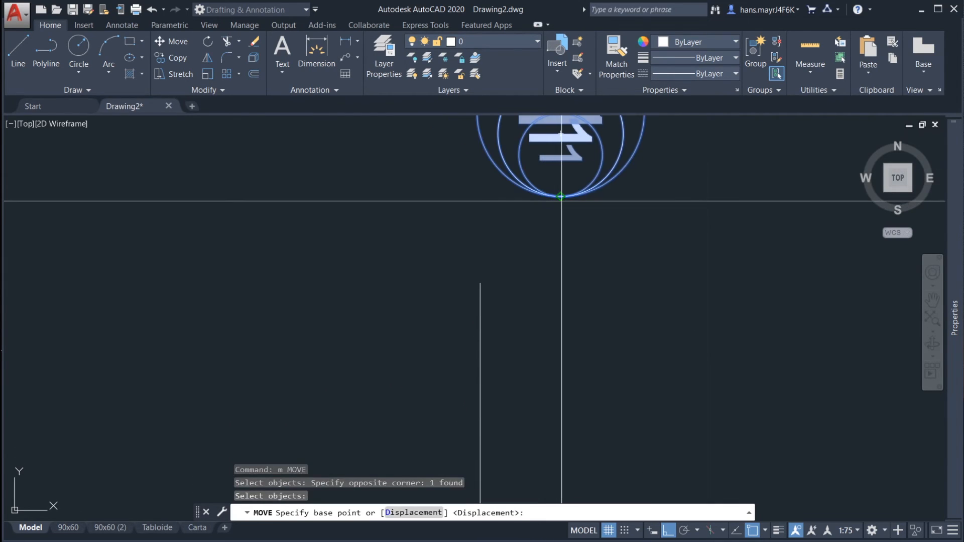
pyautogui.click(561, 197)
pyautogui.click(481, 283)
pyautogui.click(507, 275)
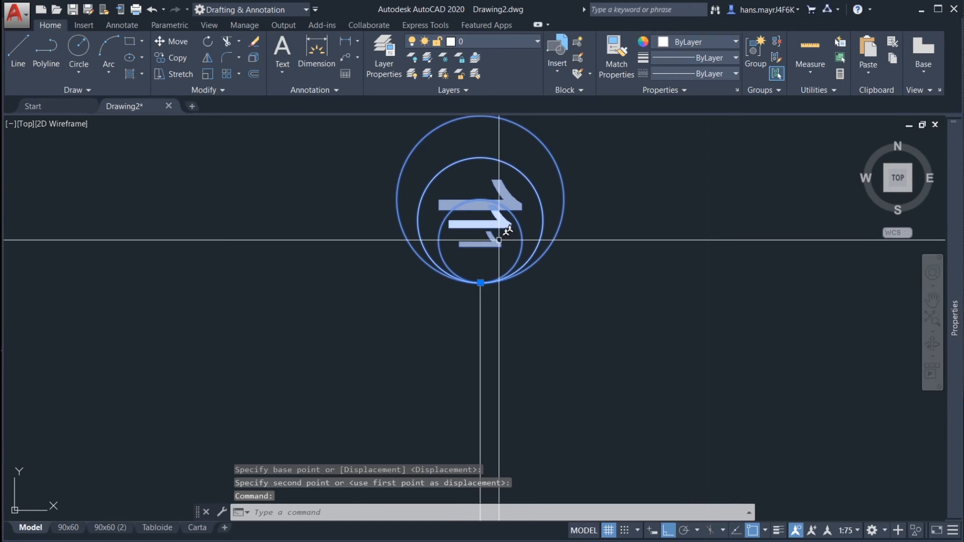
pyautogui.press('Escape')
# Step: Set the text rotation of the rotated tag's number attribute to 0
pyautogui.click(468, 246)
pyautogui.press('Escape')
pyautogui.doubleClick(470, 242)
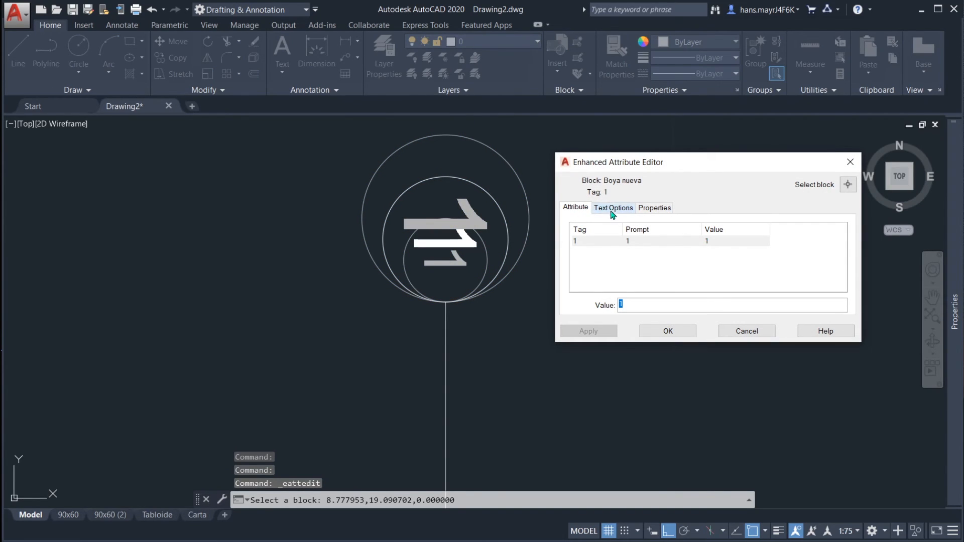
pyautogui.press('Escape')
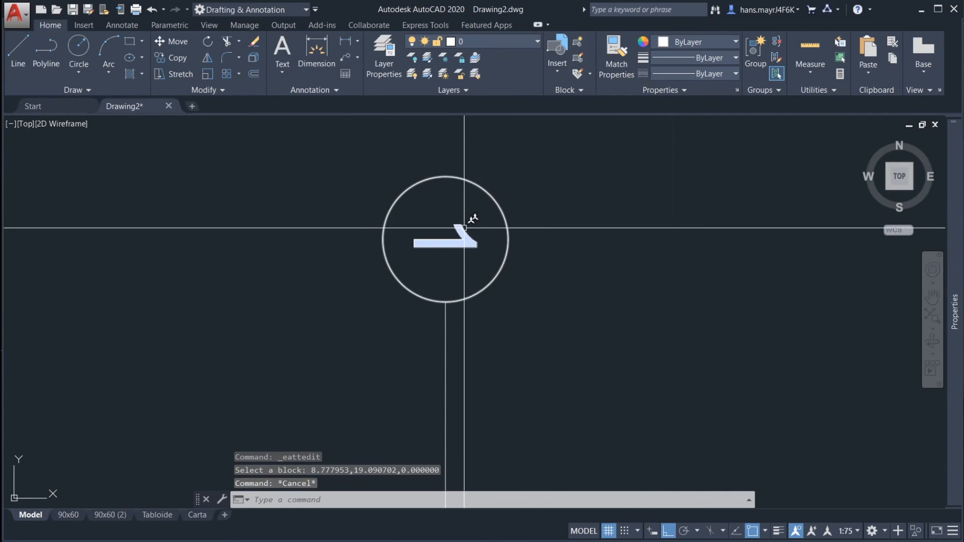
pyautogui.doubleClick(465, 233)
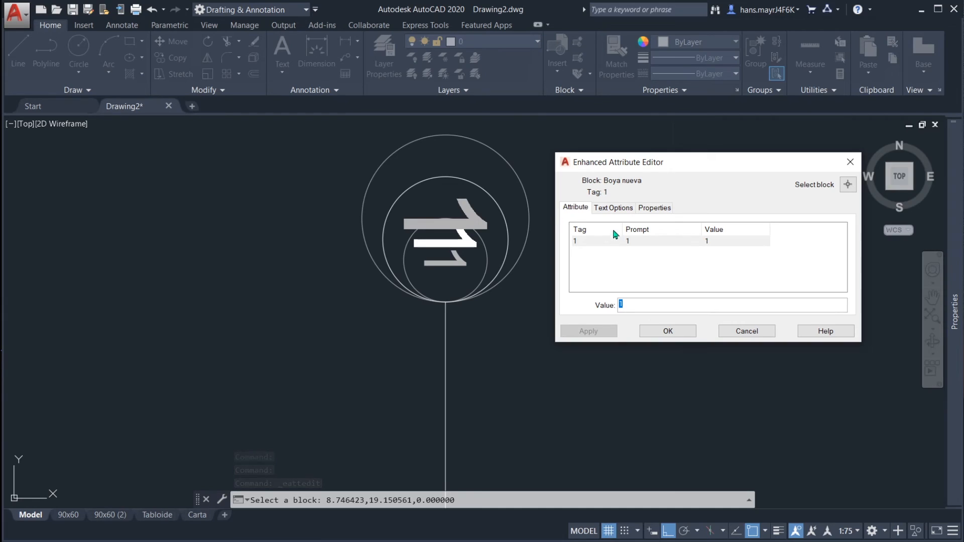
pyautogui.click(612, 210)
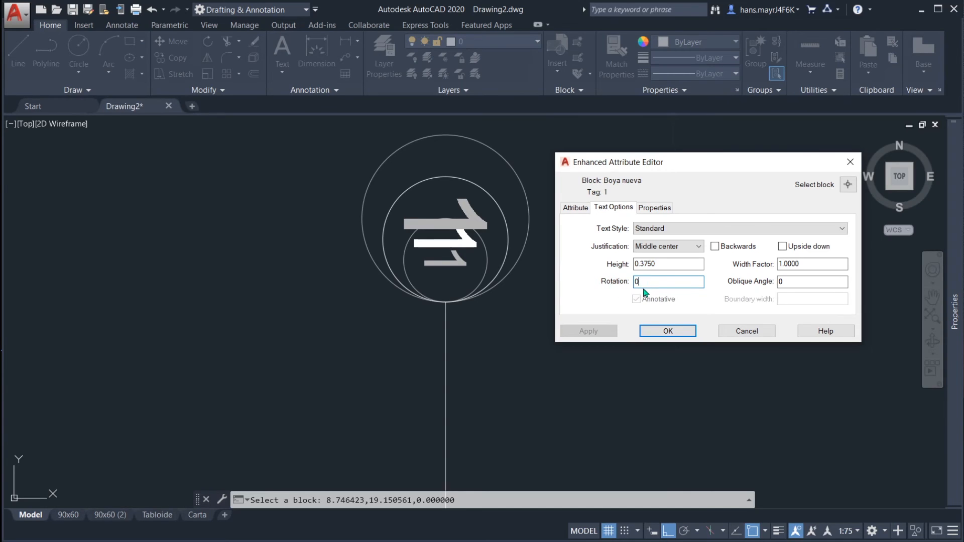
pyautogui.click(669, 332)
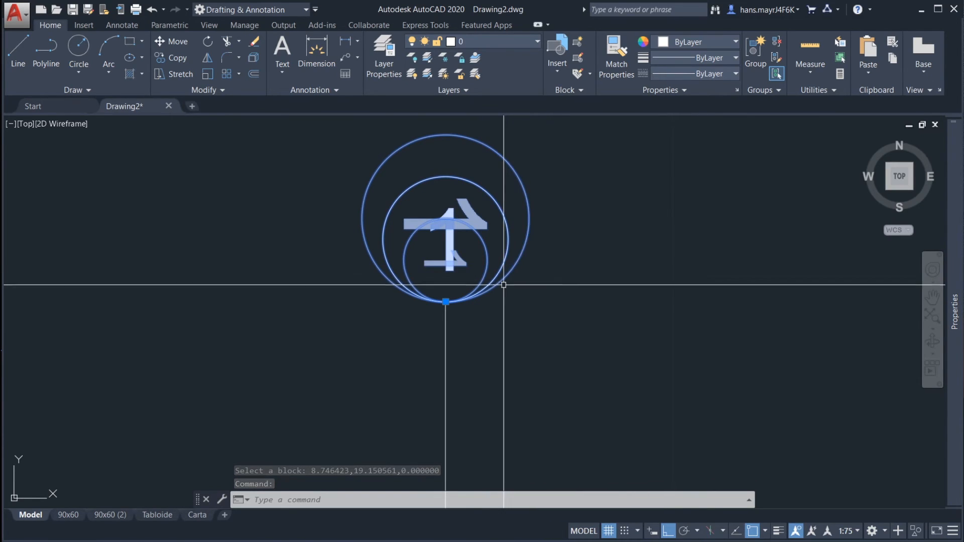
# Step: Inspect the tag's scale representations and set the annotation scale to 1:100 to compare the number's orientation
pyautogui.scroll(3, 453, 224)
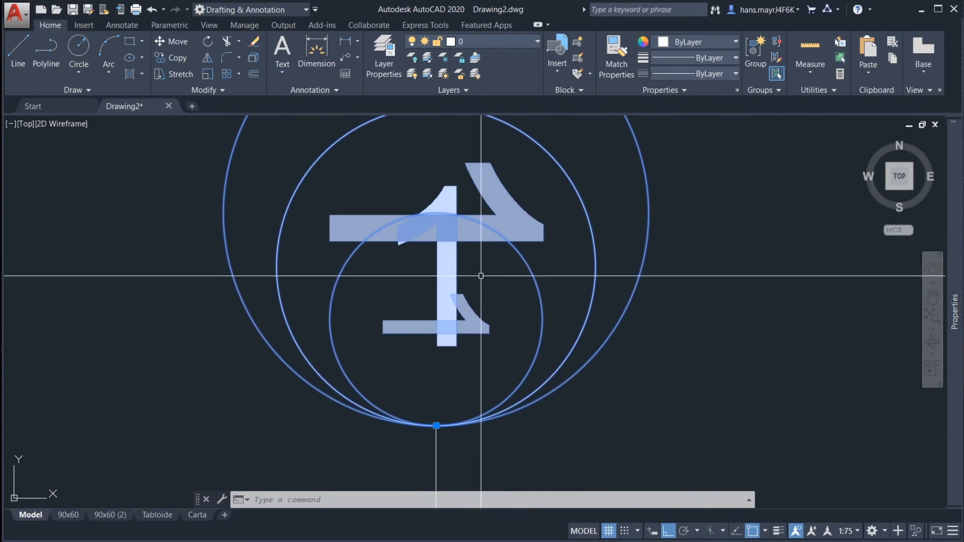
pyautogui.press('Escape')
pyautogui.press('Escape')
pyautogui.scroll(-3, 495, 299)
pyautogui.click(536, 324)
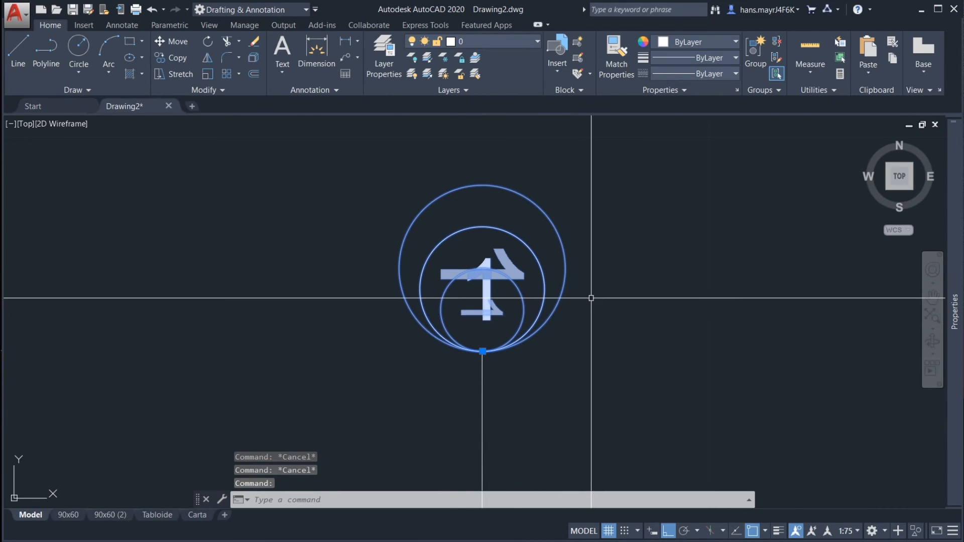
pyautogui.moveTo(571, 299); pyautogui.dragTo(539, 293, button='middle')
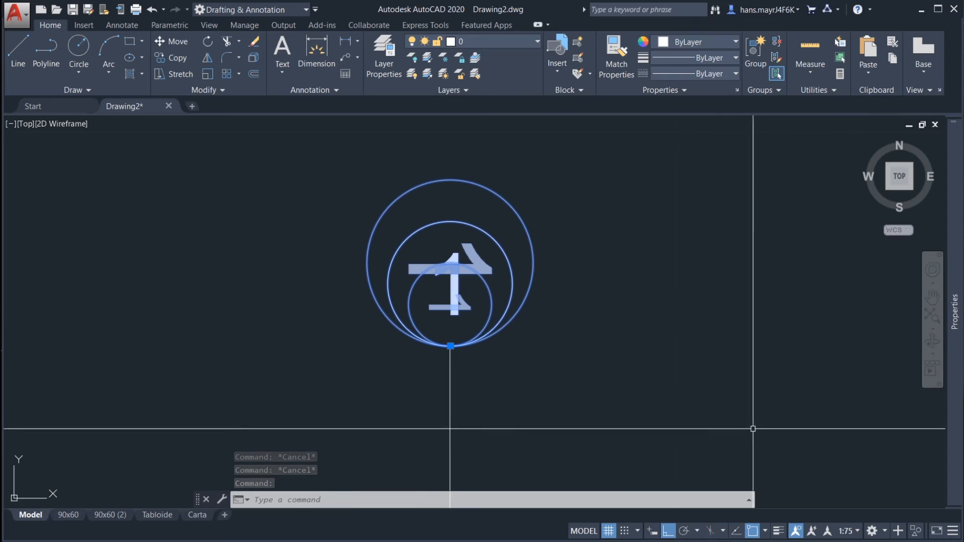
pyautogui.press('Escape')
pyautogui.click(848, 531)
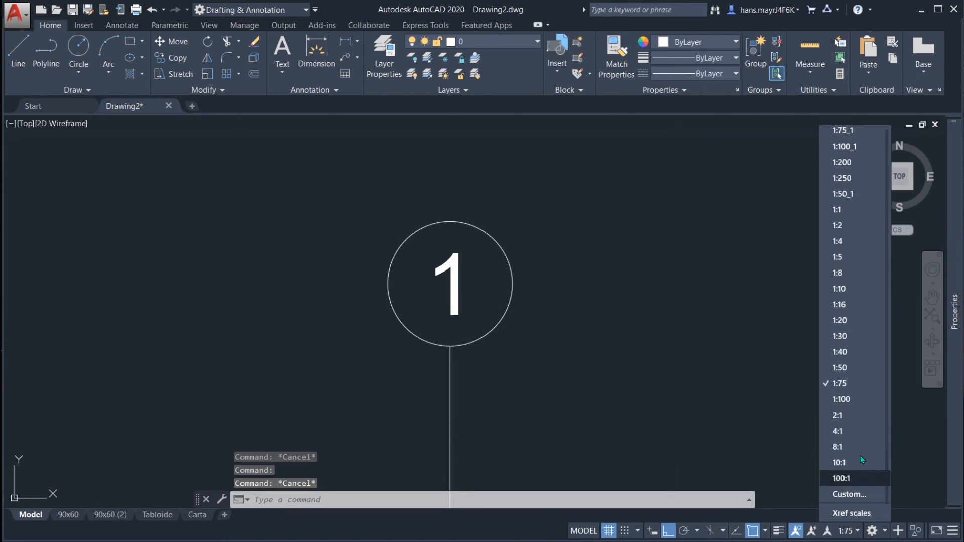
pyautogui.click(854, 400)
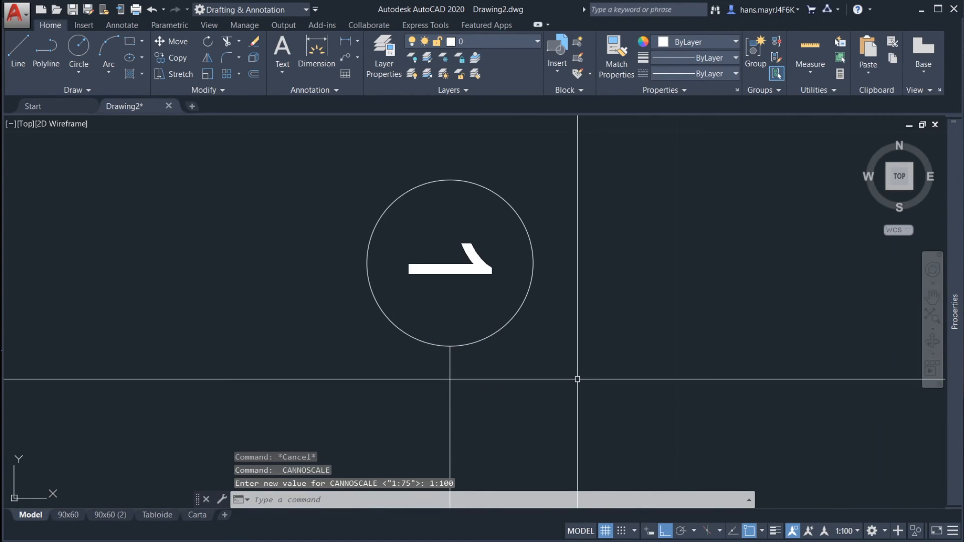
# Step: Undo the annotation scale change and the edit of the number attribute's rotation
pyautogui.hotkey('ctrl', 'z')
pyautogui.hotkey('ctrl', 'z')
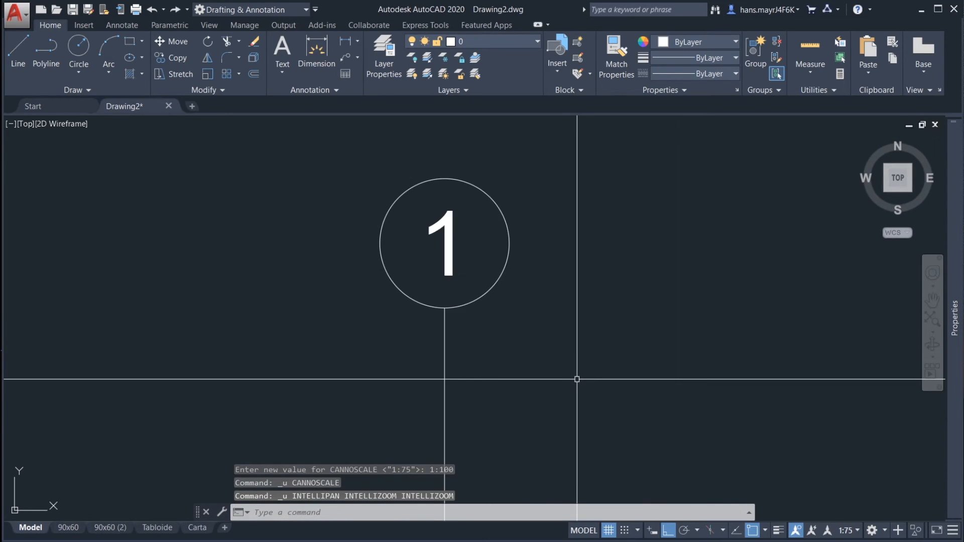
pyautogui.click(493, 289)
pyautogui.press('Escape')
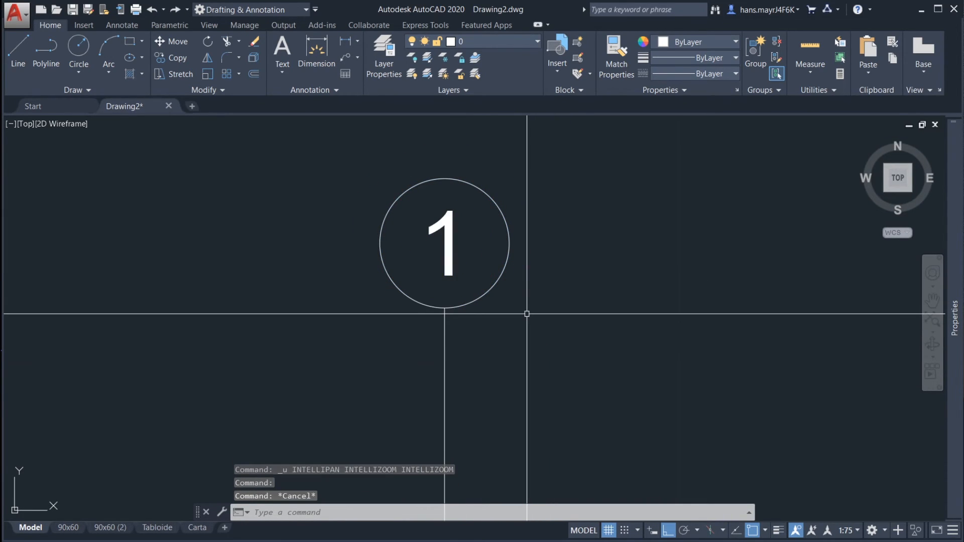
pyautogui.click(499, 278)
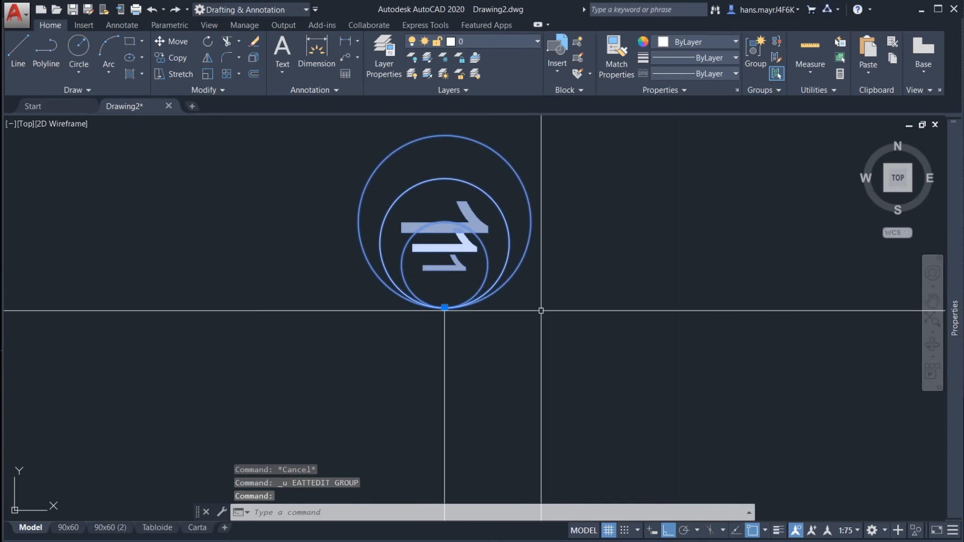
pyautogui.press('Escape')
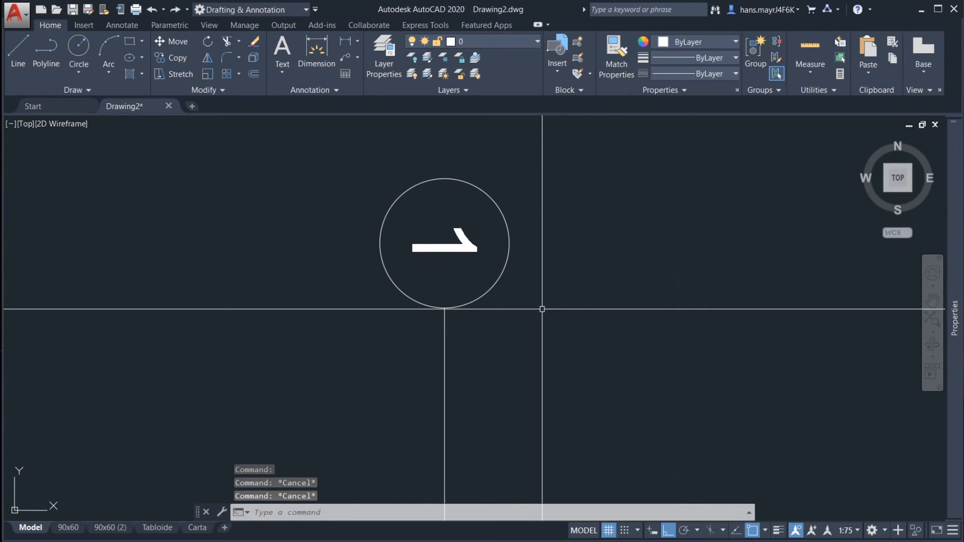
# Step: Examine the rotated tag's number orientation in its overlapping annotation scale representations
pyautogui.click(507, 258)
pyautogui.press('Escape')
pyautogui.click(506, 259)
pyautogui.moveTo(534, 252); pyautogui.dragTo(471, 294, button='middle')
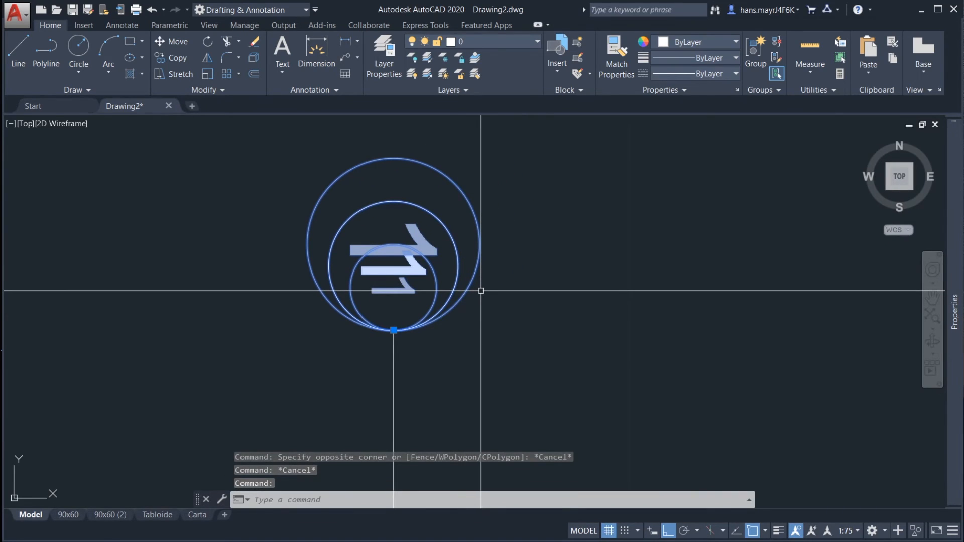
pyautogui.press('Escape')
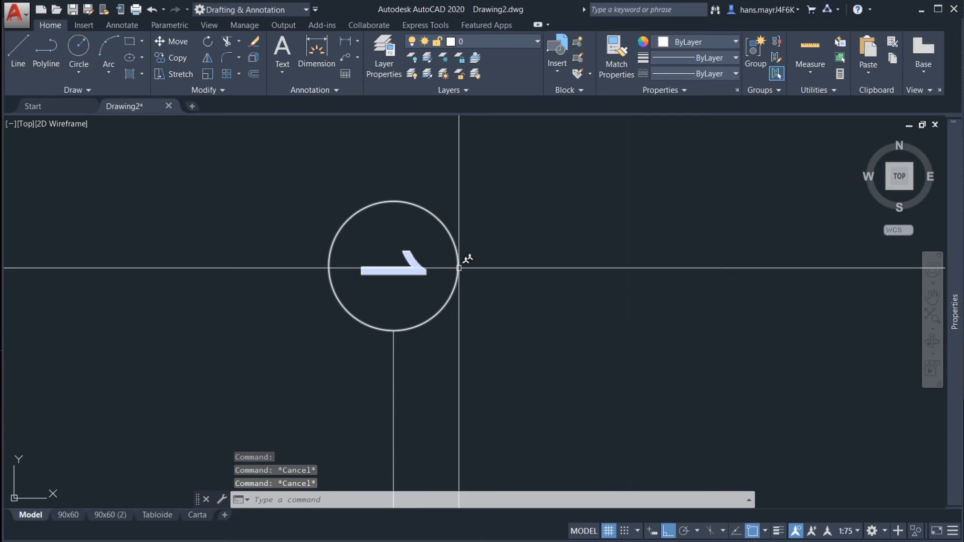
pyautogui.moveTo(458, 267)
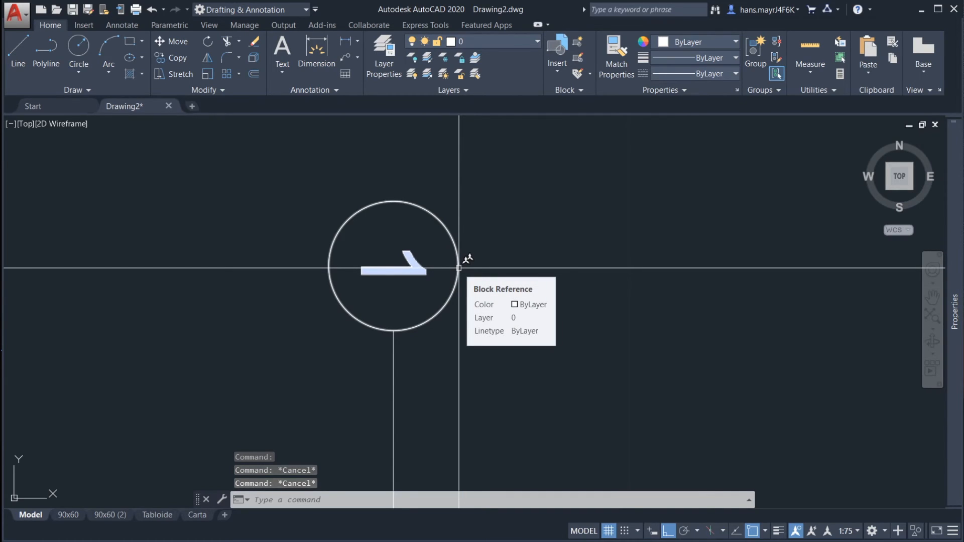
pyautogui.click(459, 267)
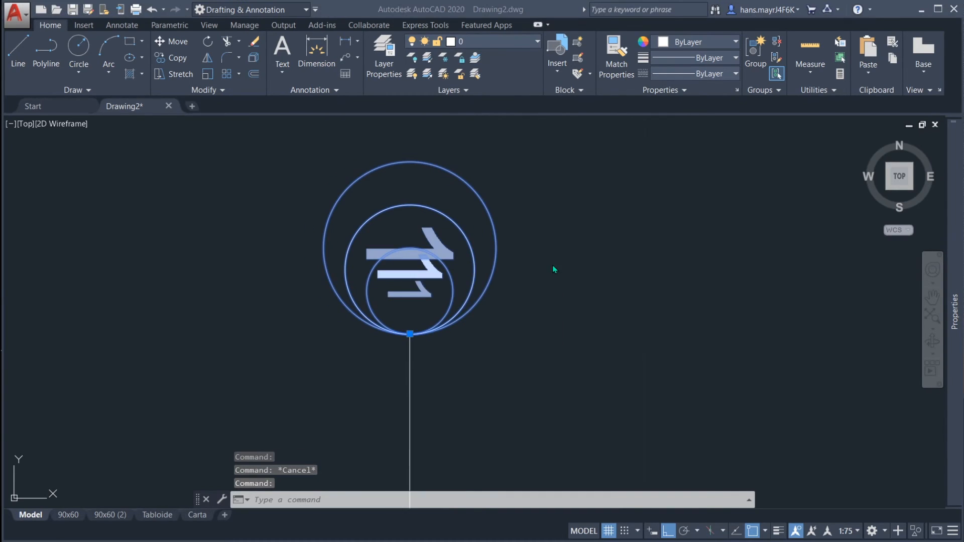
pyautogui.press('Escape')
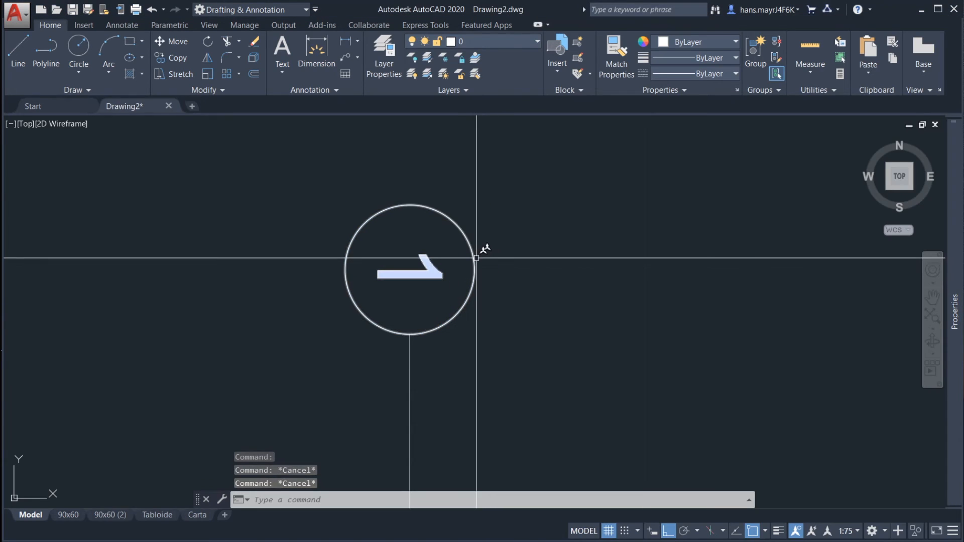
# Step: Open the Boya nueva block definition of the rotated tag in the Block Editor
pyautogui.click(473, 255)
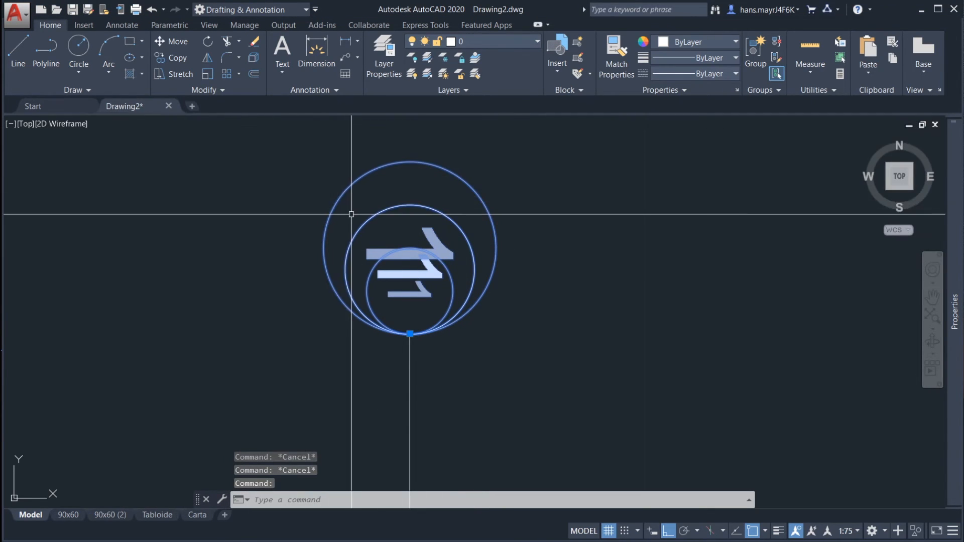
pyautogui.click(123, 26)
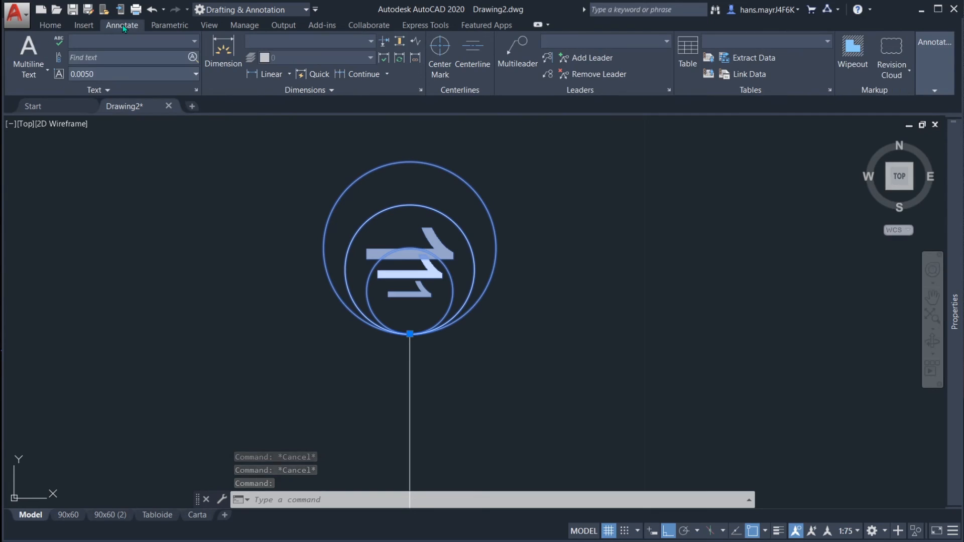
pyautogui.click(85, 25)
pyautogui.click(205, 64)
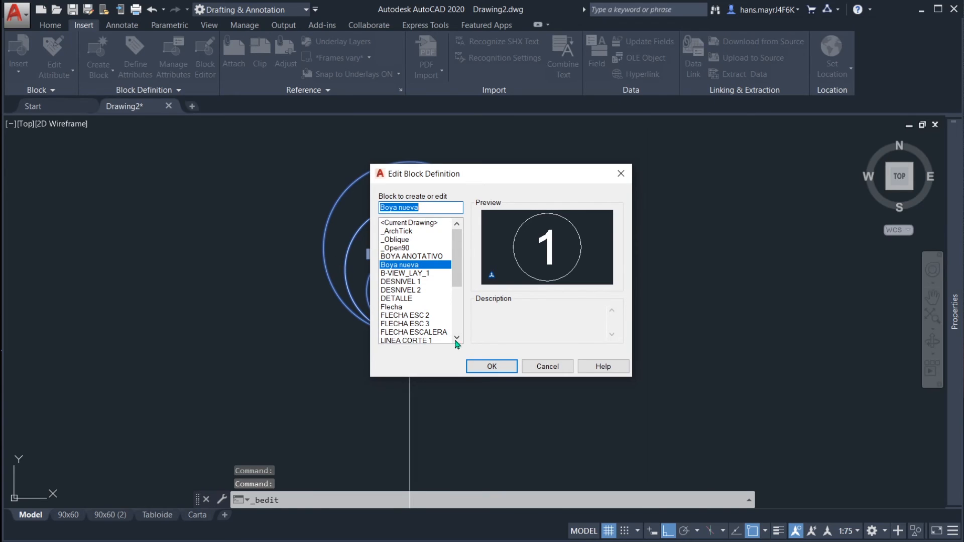
pyautogui.click(485, 366)
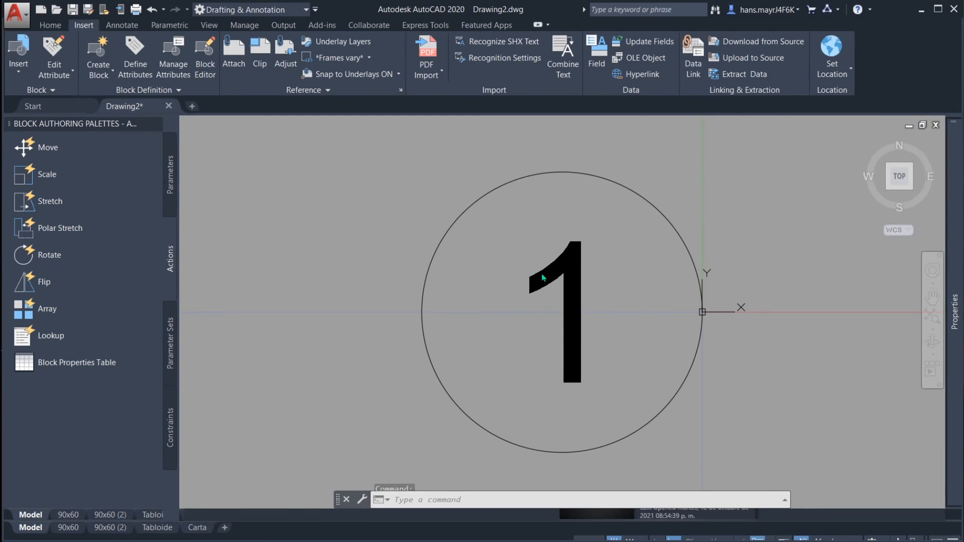
# Step: Add a Rotation parameter centred on the tag's circle, with a radius of about 0.0080 and a default angle of 0
pyautogui.click(171, 182)
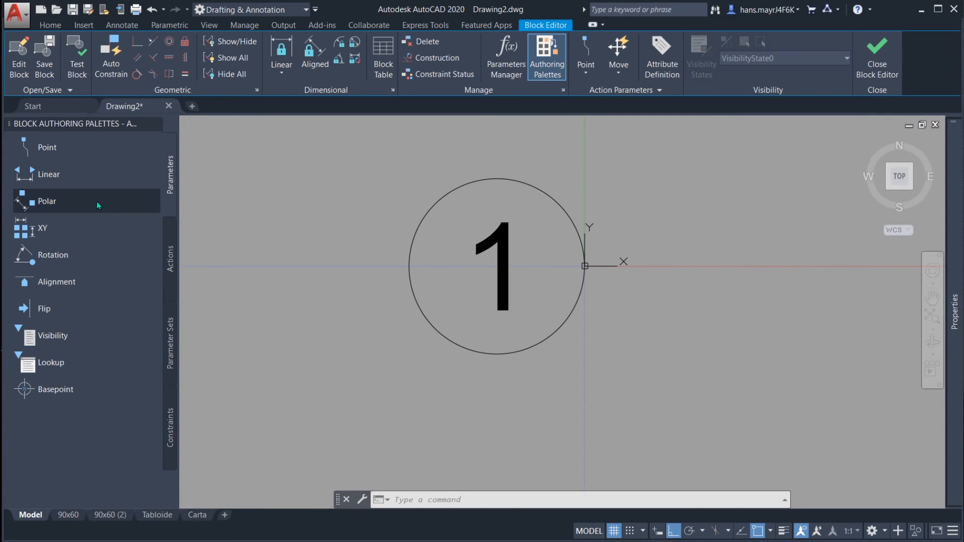
pyautogui.click(55, 255)
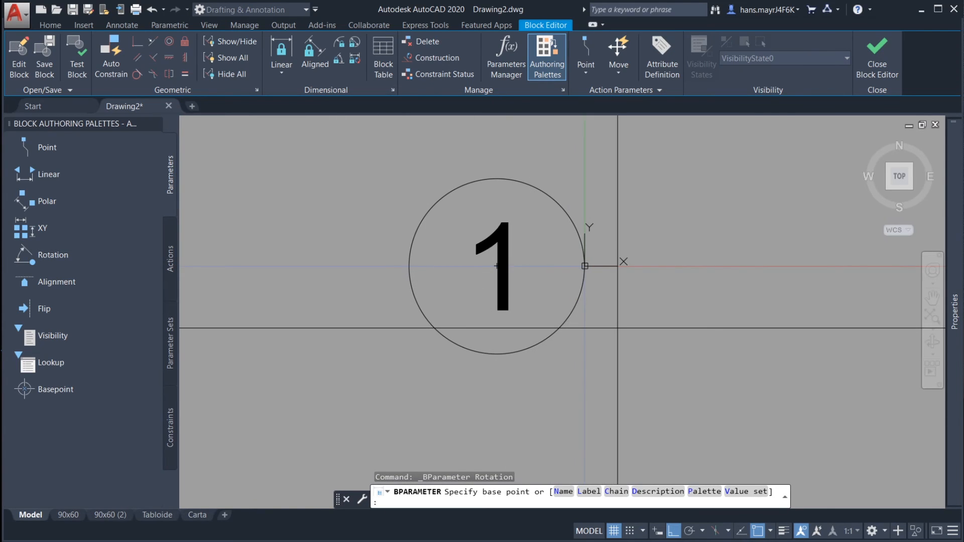
pyautogui.moveTo(578, 341); pyautogui.dragTo(559, 356, button='middle')
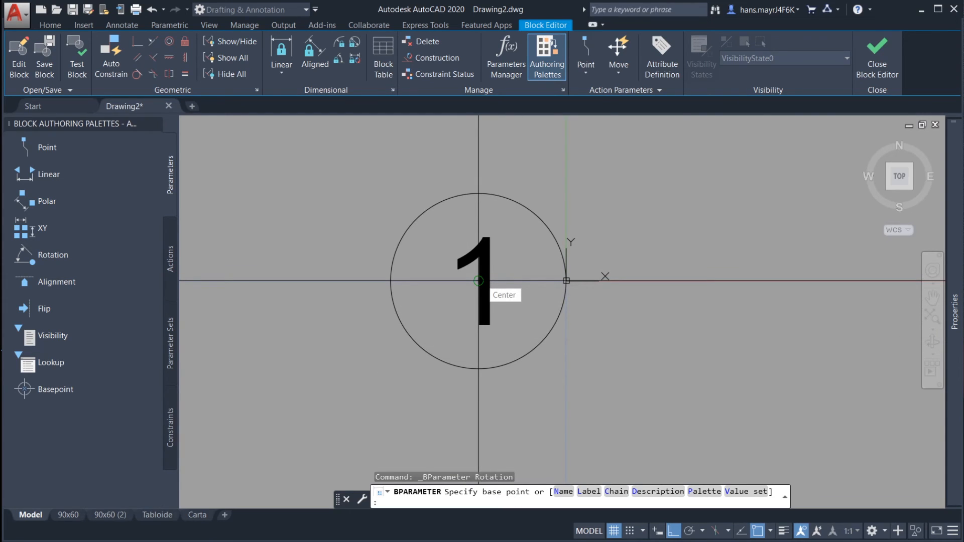
pyautogui.click(478, 281)
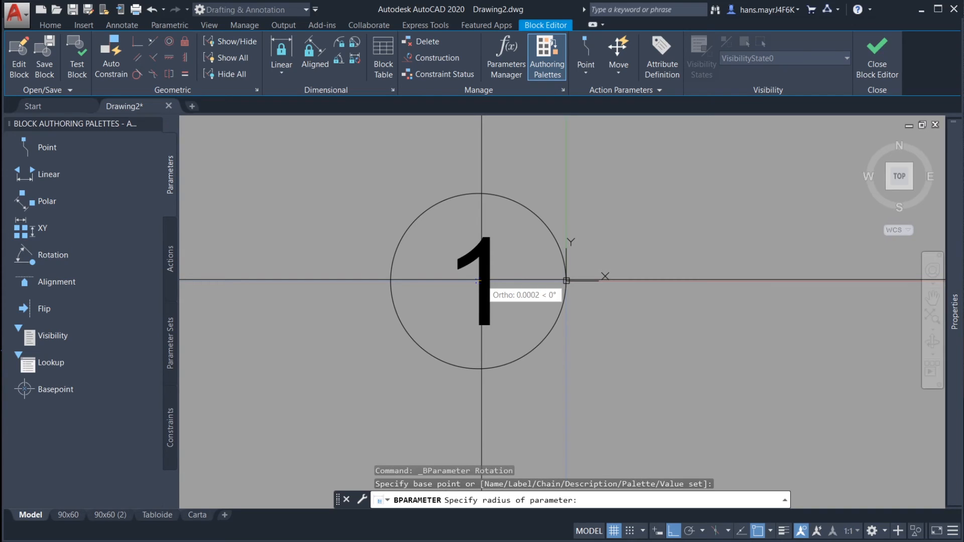
pyautogui.scroll(-2, 587, 253)
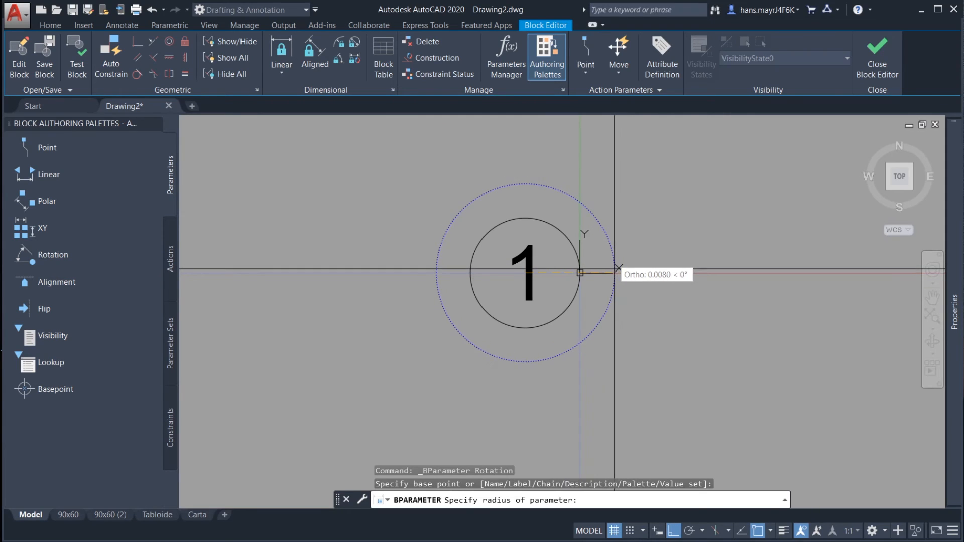
pyautogui.click(614, 269)
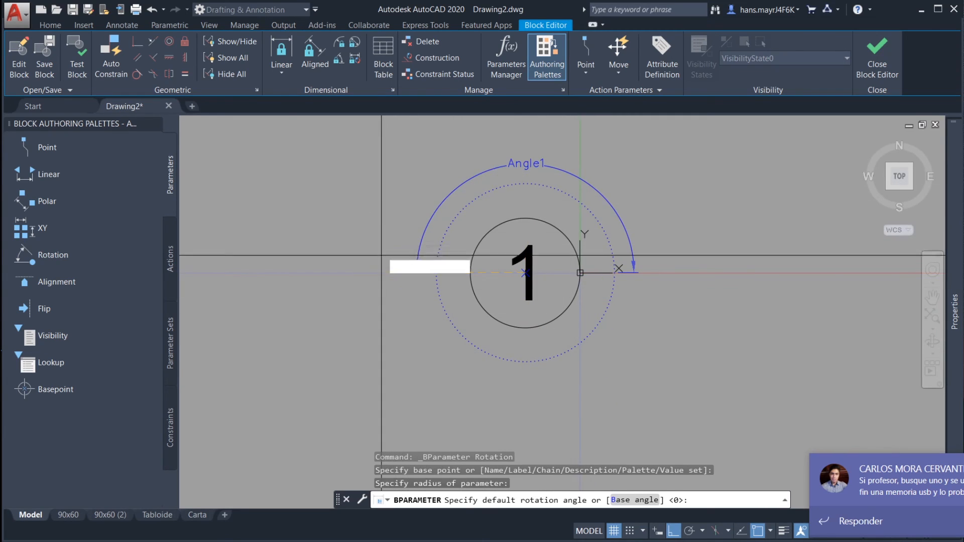
pyautogui.click(623, 290)
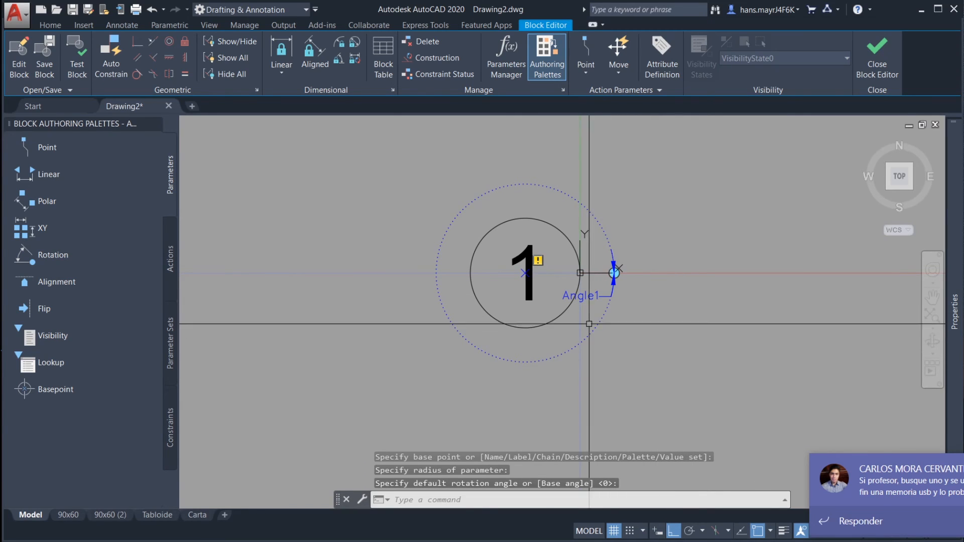
pyautogui.moveTo(538, 240); pyautogui.dragTo(557, 242, button='middle')
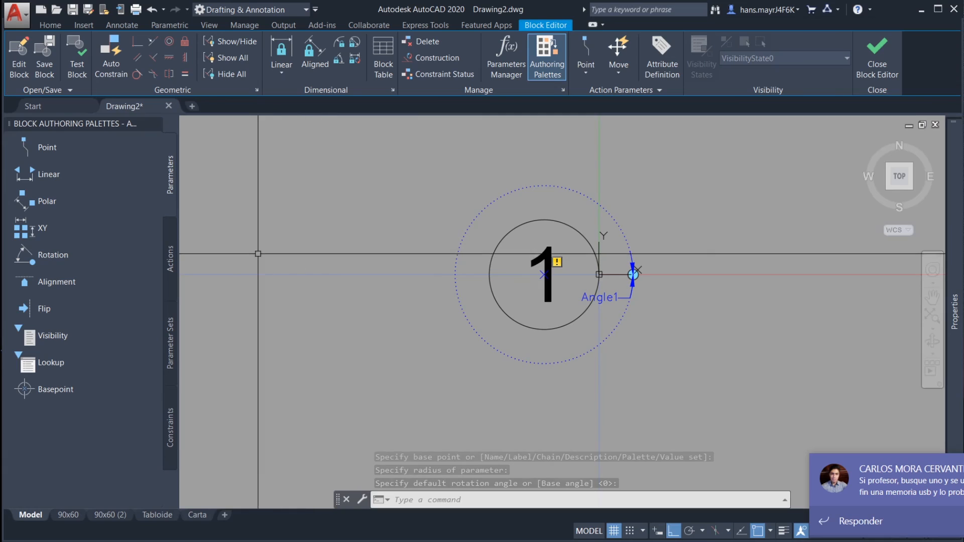
pyautogui.moveTo(381, 248); pyautogui.dragTo(376, 235, button='middle')
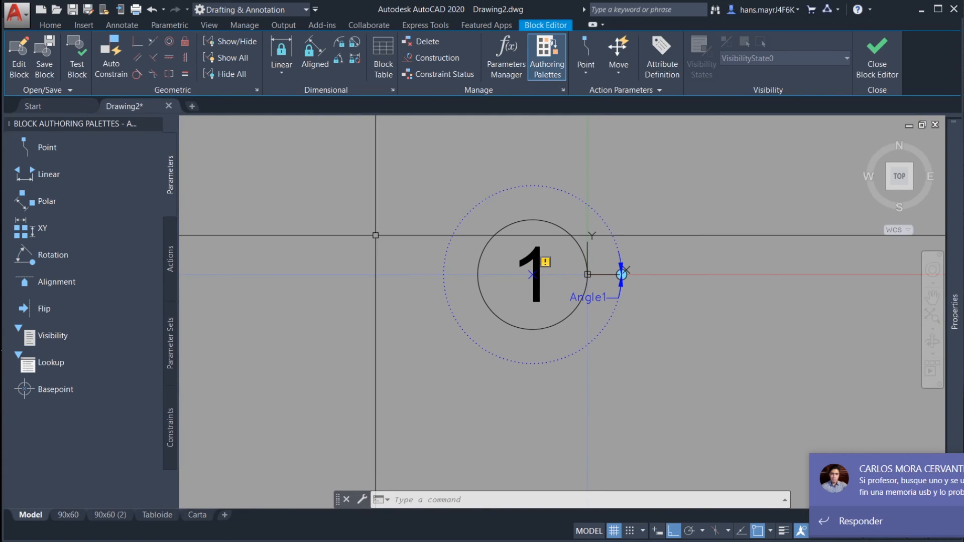
# Step: Add a Rotate action to the Angle1 rotation parameter, with the number attribute as its only object
pyautogui.click(171, 259)
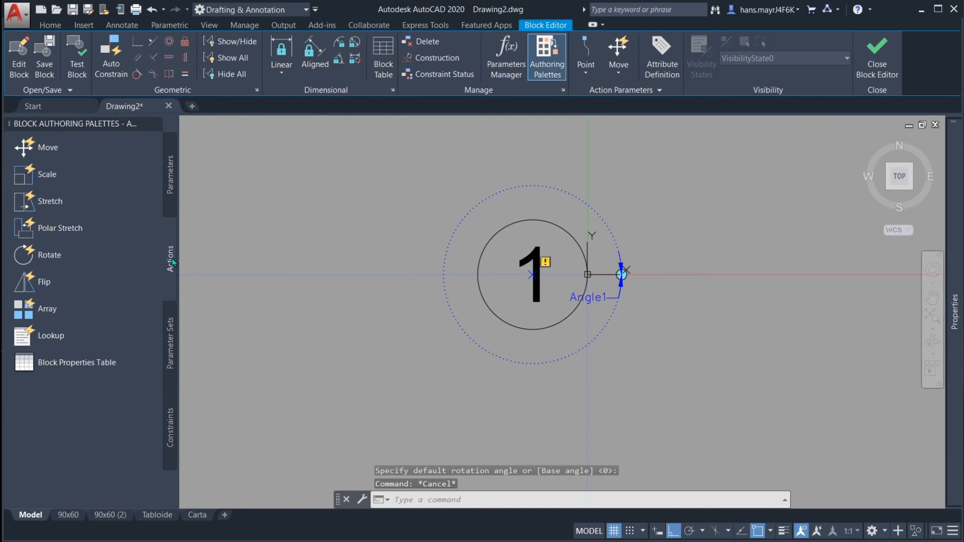
pyautogui.click(70, 255)
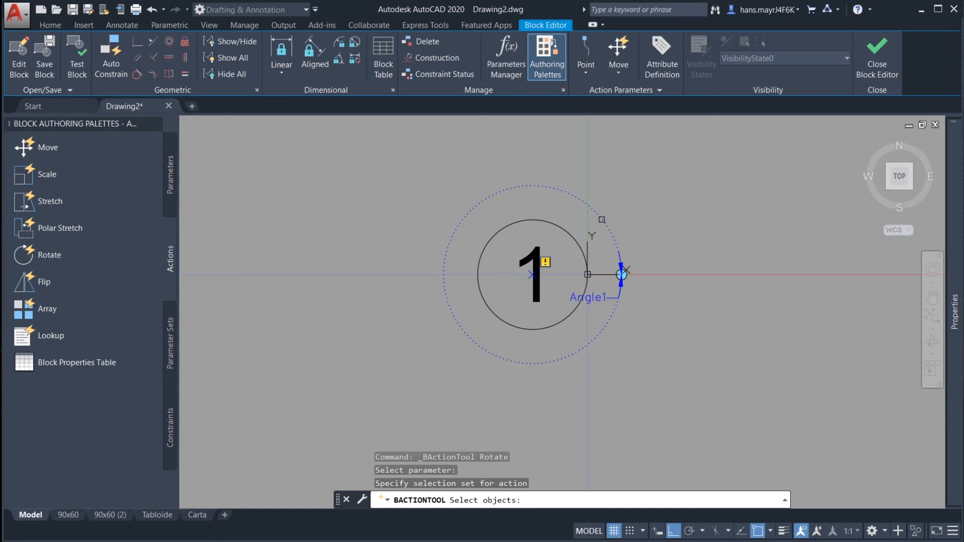
pyautogui.scroll(2, 530, 243)
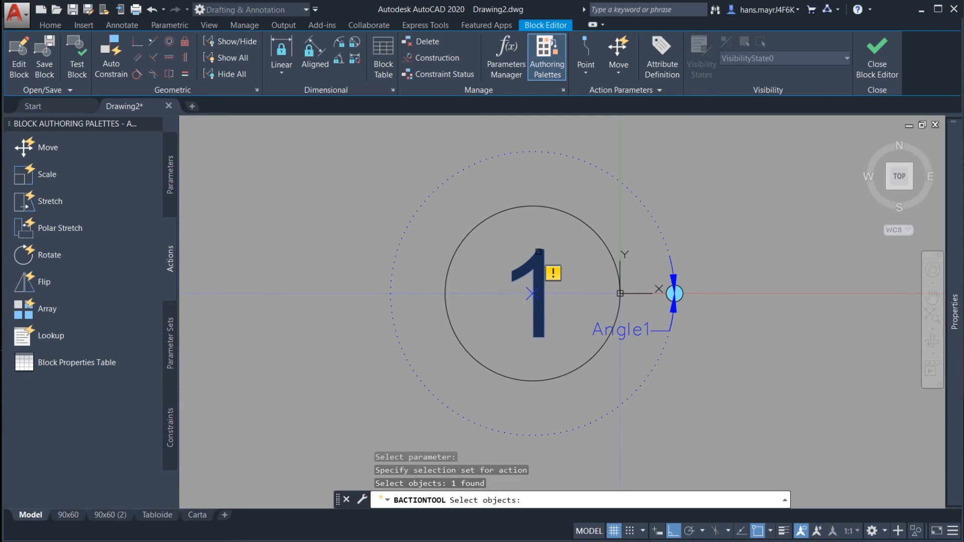
pyautogui.press('Return')
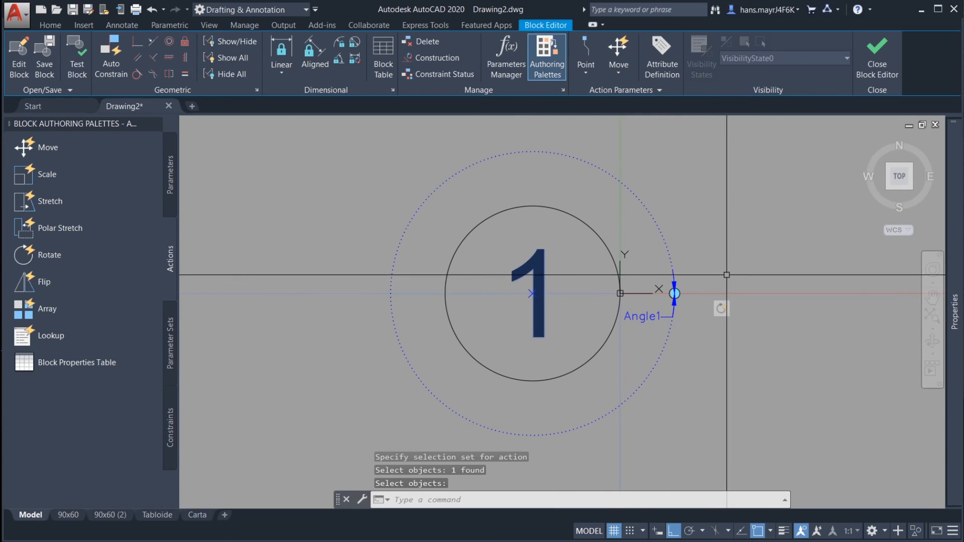
# Step: Close the Block Editor and save the changes to the Boya nueva block
pyautogui.scroll(-2, 739, 269)
pyautogui.moveTo(699, 264)
pyautogui.mouseDown(button='middle')
pyautogui.moveTo(556, 249)
pyautogui.moveTo(633, 261)
pyautogui.mouseUp(button='middle')
pyautogui.click(878, 65)
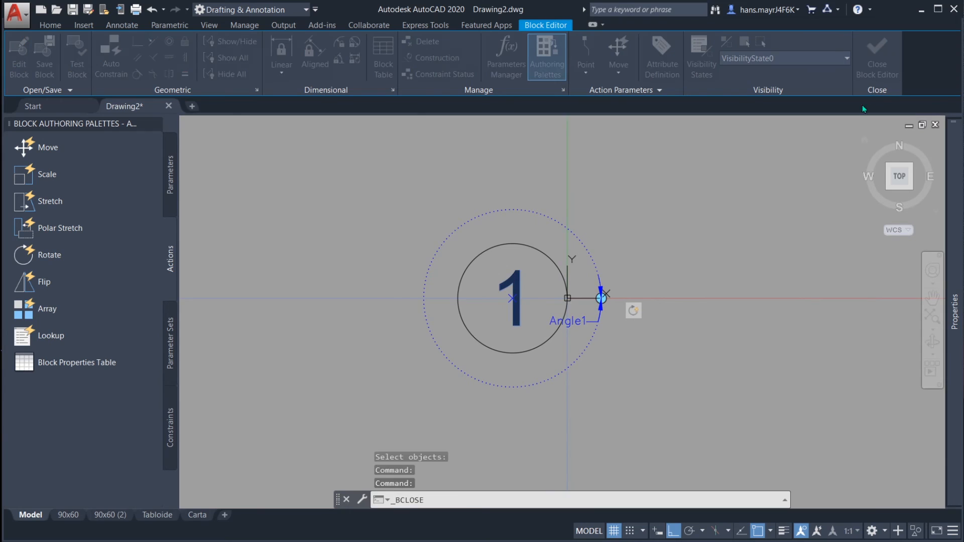
pyautogui.click(491, 254)
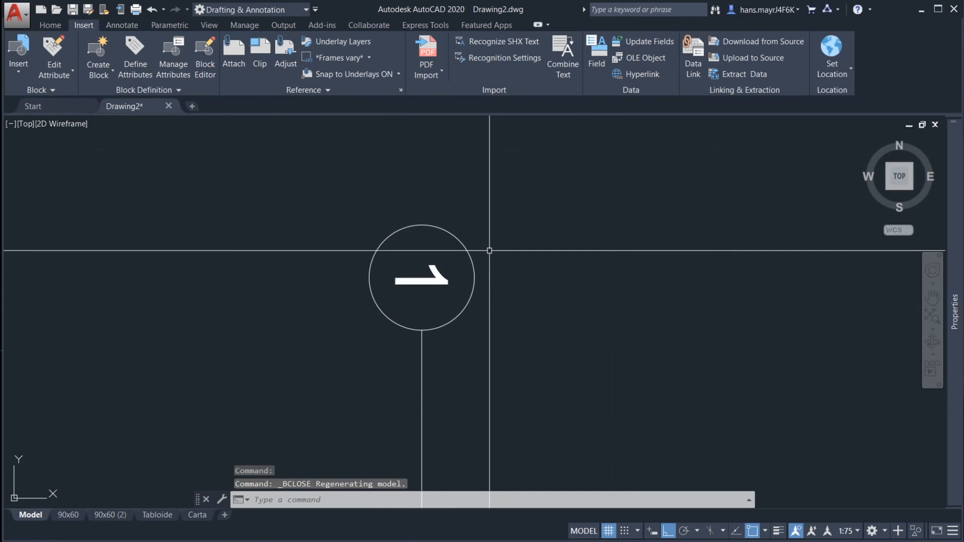
# Step: Rotate the number of the vertical axis line's tag upright with its new rotation grip, then deselect the tag
pyautogui.scroll(-3, 536, 324)
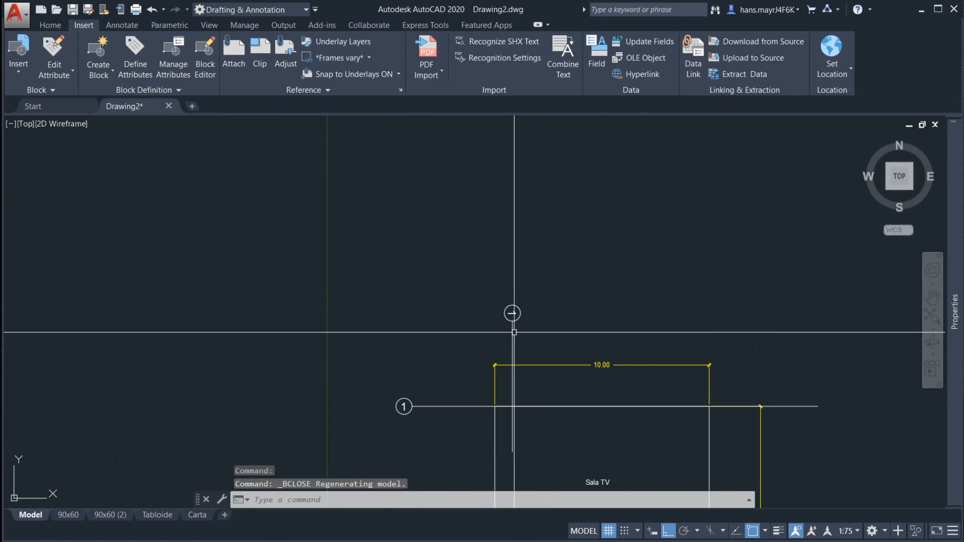
pyautogui.scroll(3, 512, 316)
pyautogui.click(531, 283)
pyautogui.scroll(3, 528, 281)
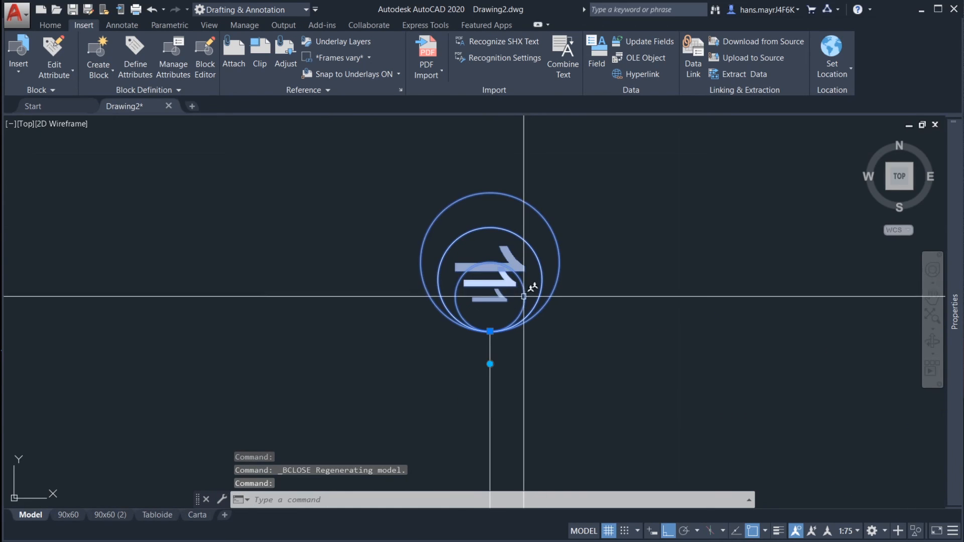
pyautogui.press('Escape')
pyautogui.click(506, 285)
pyautogui.press('Escape')
pyautogui.click(555, 281)
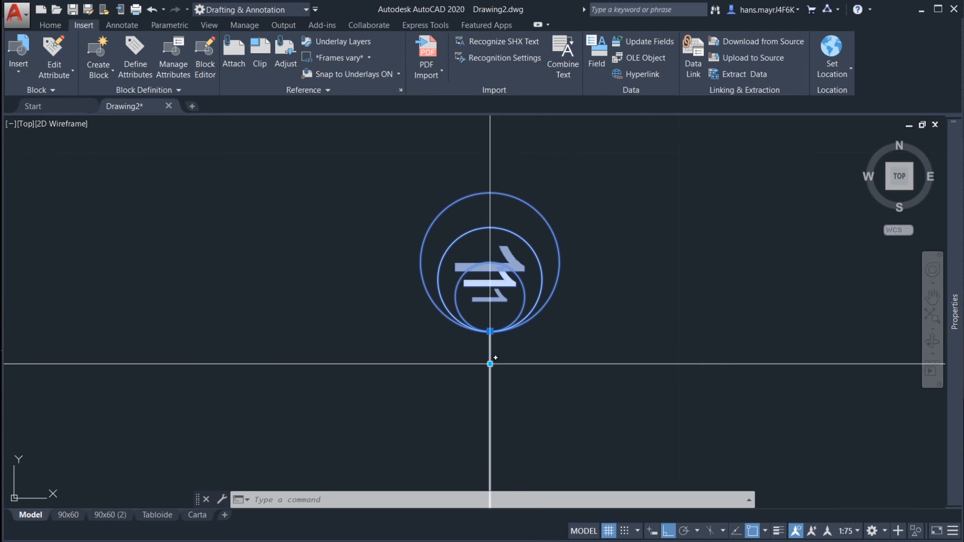
pyautogui.scroll(2, 492, 357)
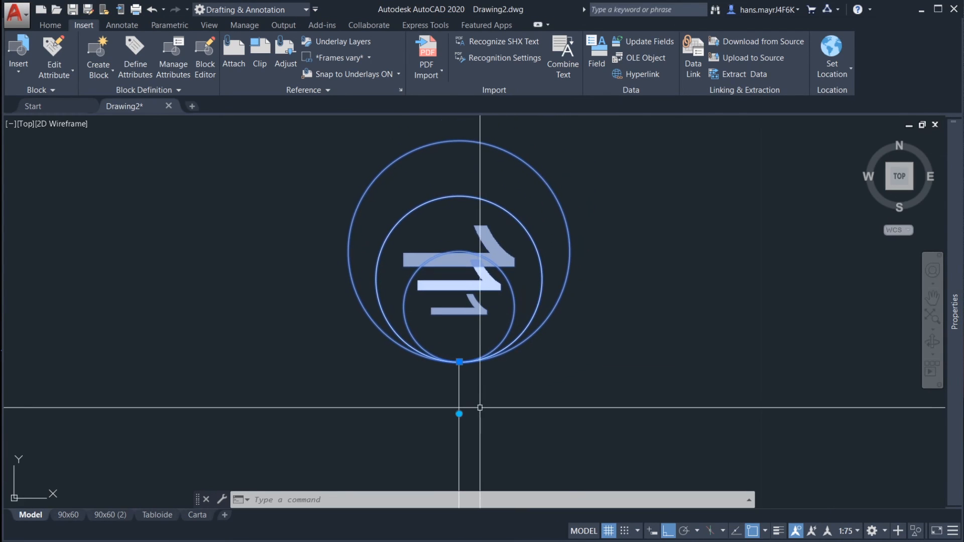
pyautogui.click(459, 414)
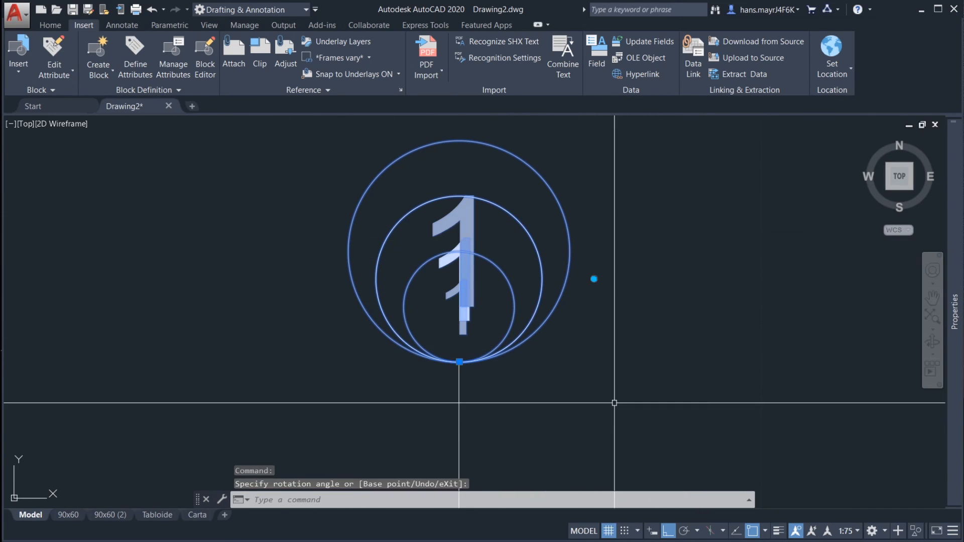
pyautogui.press('Escape')
pyautogui.moveTo(638, 308); pyautogui.dragTo(611, 322, button='middle')
pyautogui.press('Escape')
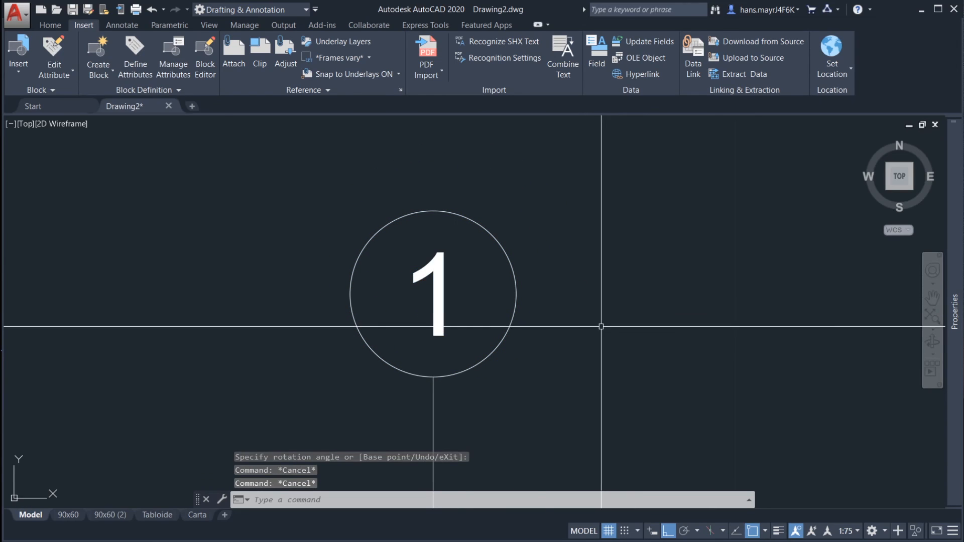
# Step: Examine the vertical axis tag's number position and orientation in its overlapping annotation scale representations
pyautogui.click(514, 278)
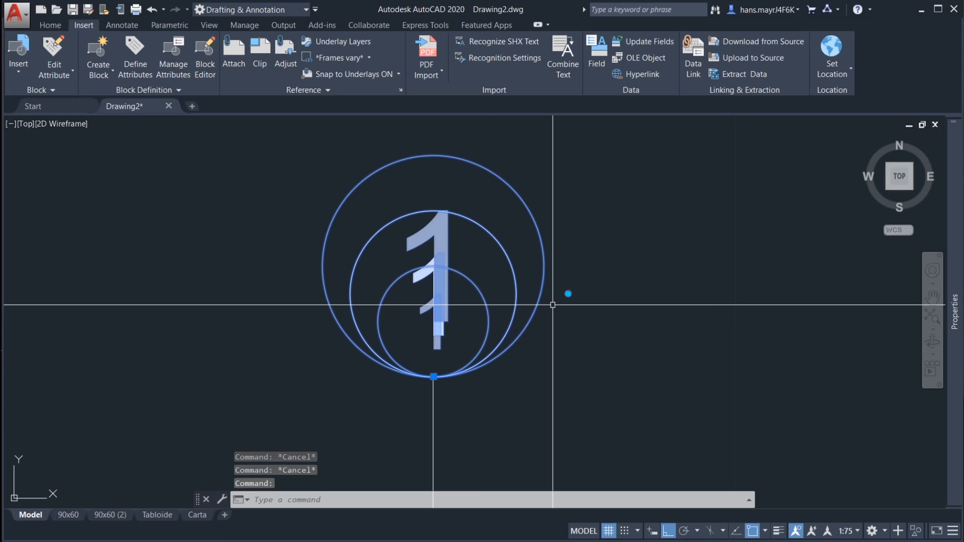
pyautogui.scroll(-3, 553, 304)
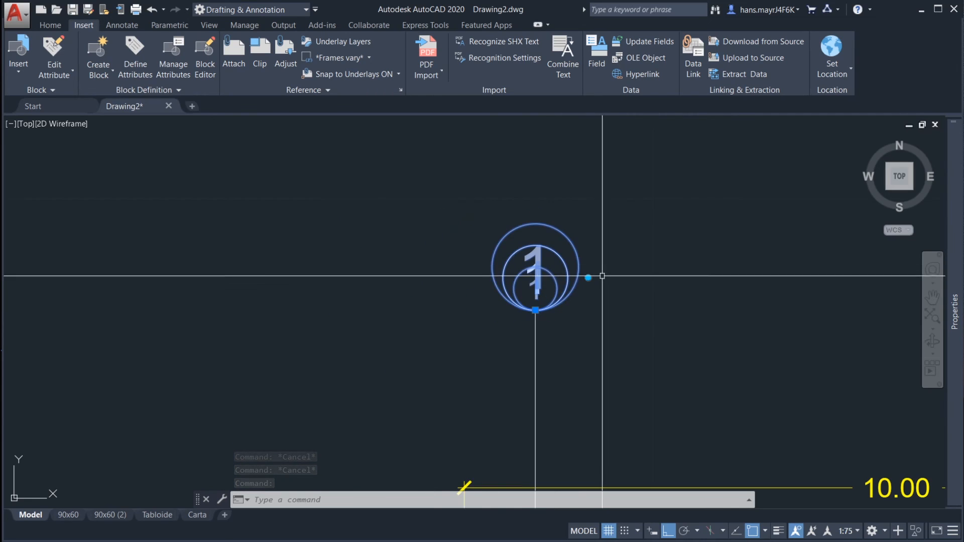
pyautogui.press('Escape')
pyautogui.scroll(-4, 600, 307)
pyautogui.moveTo(600, 308); pyautogui.dragTo(469, 216, button='middle')
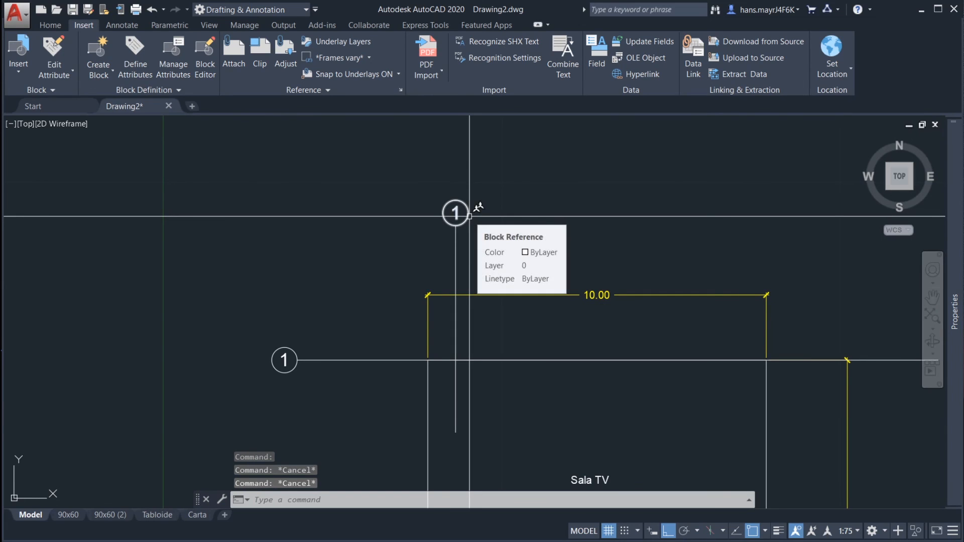
pyautogui.click(469, 216)
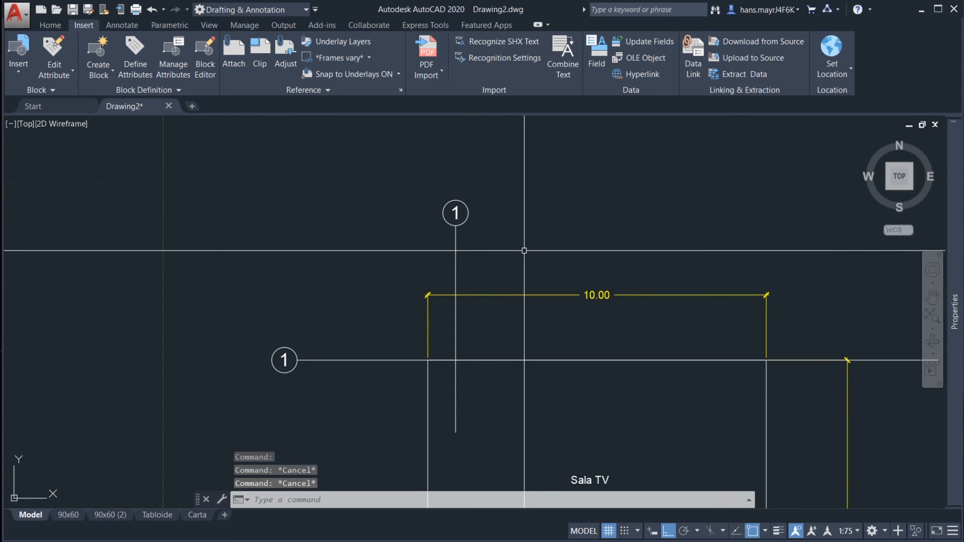
pyautogui.scroll(4, 465, 206)
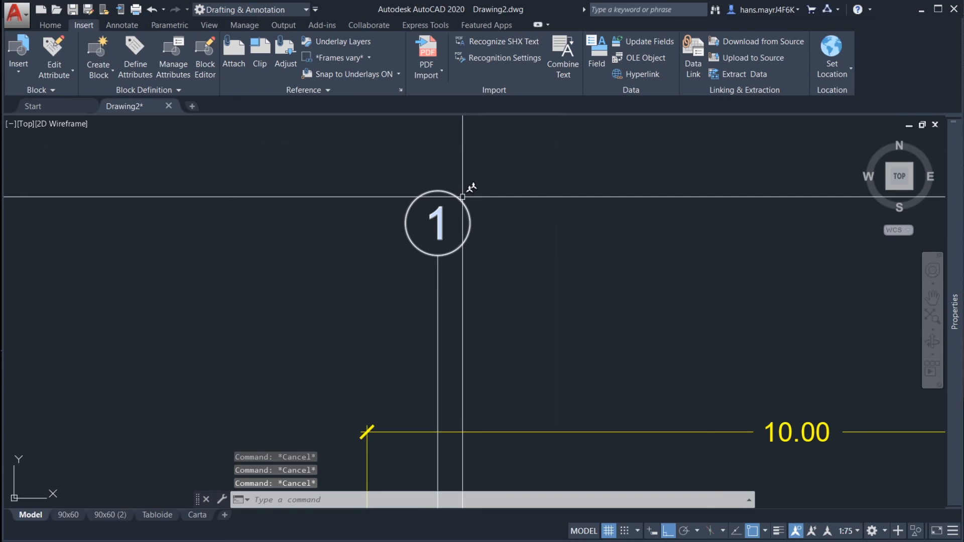
pyautogui.click(463, 197)
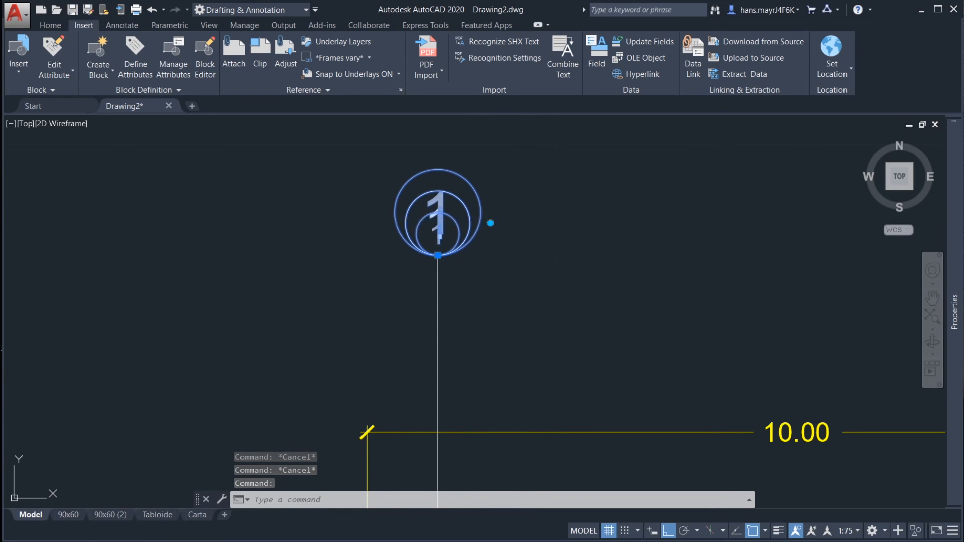
pyautogui.press('Escape')
pyautogui.click(457, 198)
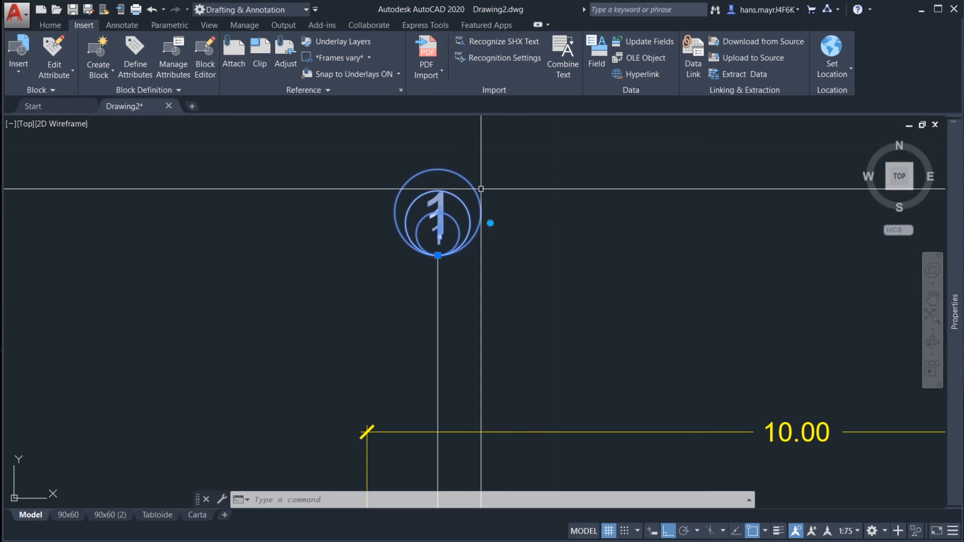
pyautogui.moveTo(474, 189)
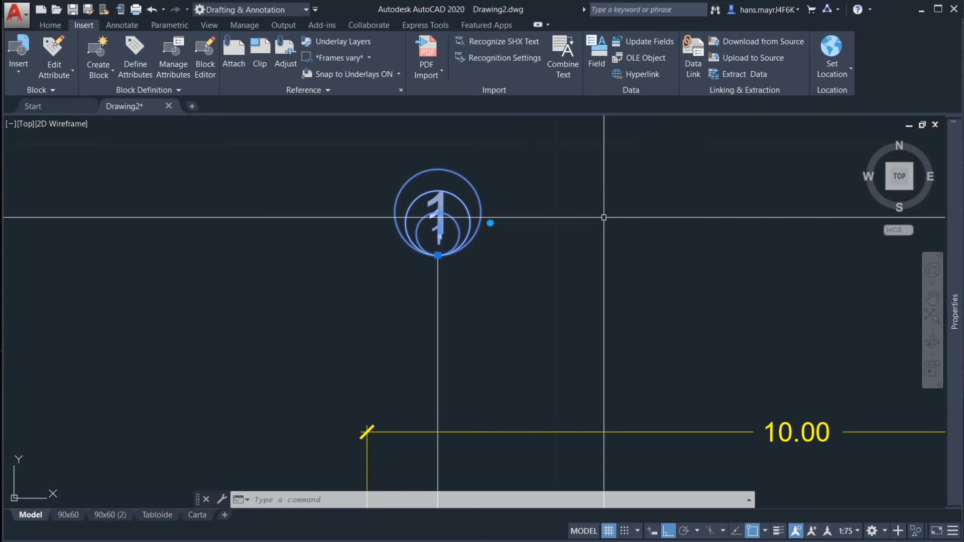
pyautogui.moveTo(524, 204); pyautogui.dragTo(493, 216, button='middle')
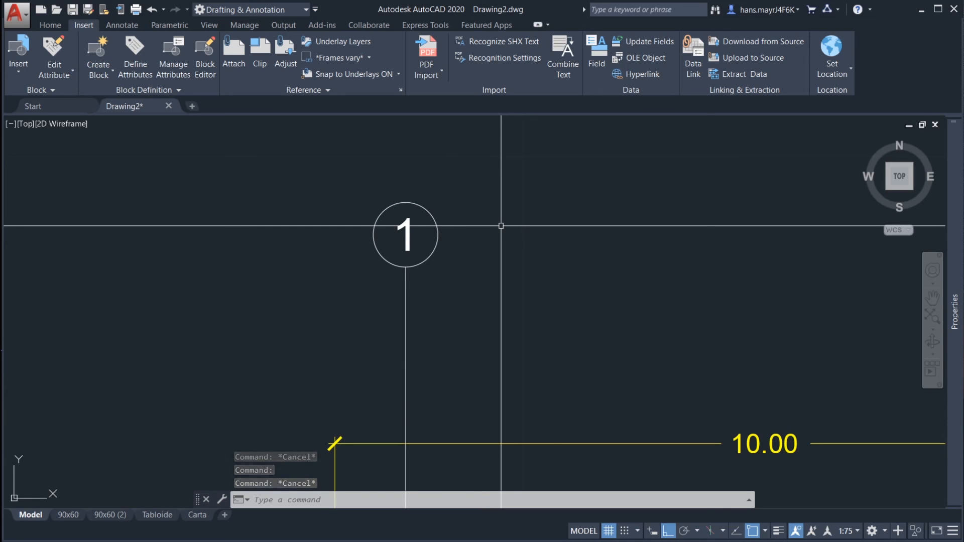
pyautogui.click(435, 218)
pyautogui.scroll(-3, 518, 268)
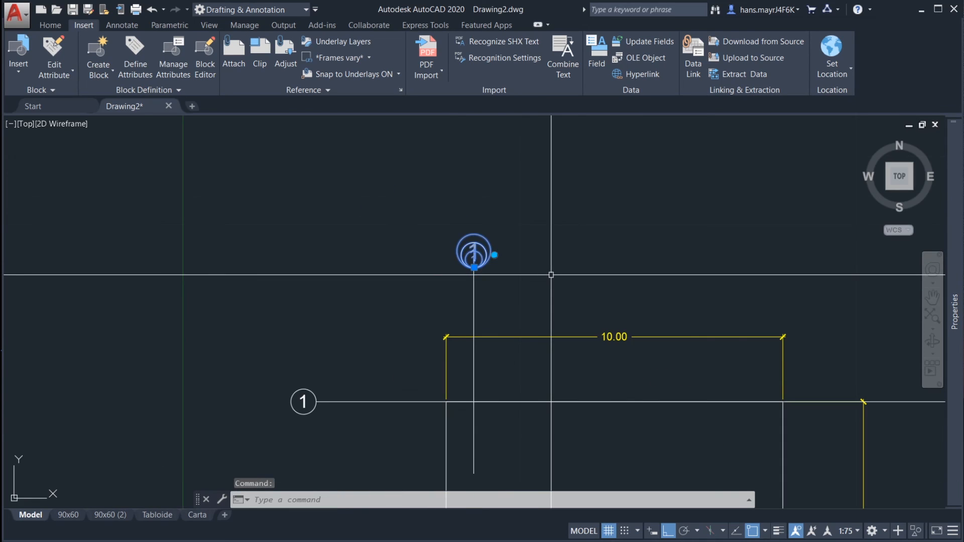
pyautogui.press('Escape')
pyautogui.moveTo(513, 262); pyautogui.dragTo(403, 199, button='middle')
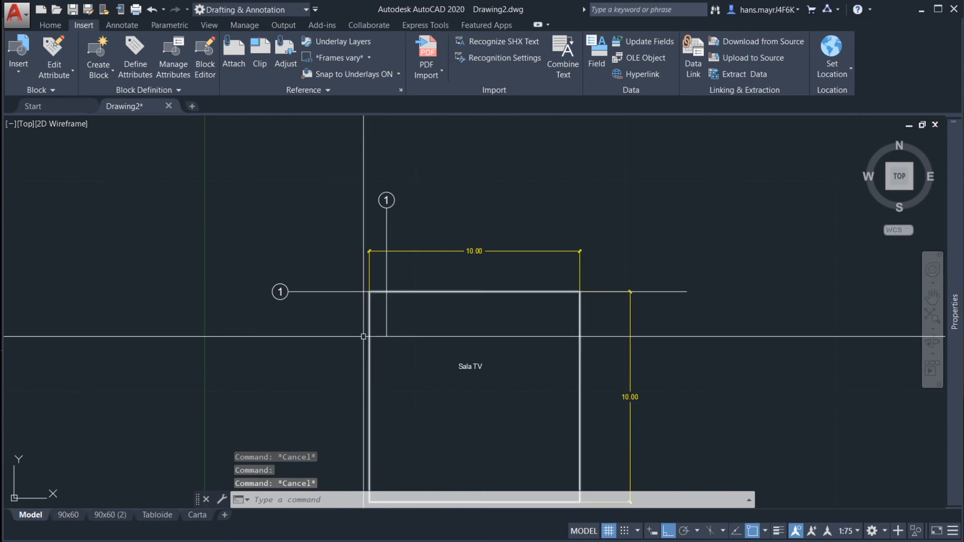
# Step: In the 90x60 layout, stretch the 1:100 viewport upward to include the vertical axis line's tag
pyautogui.click(69, 517)
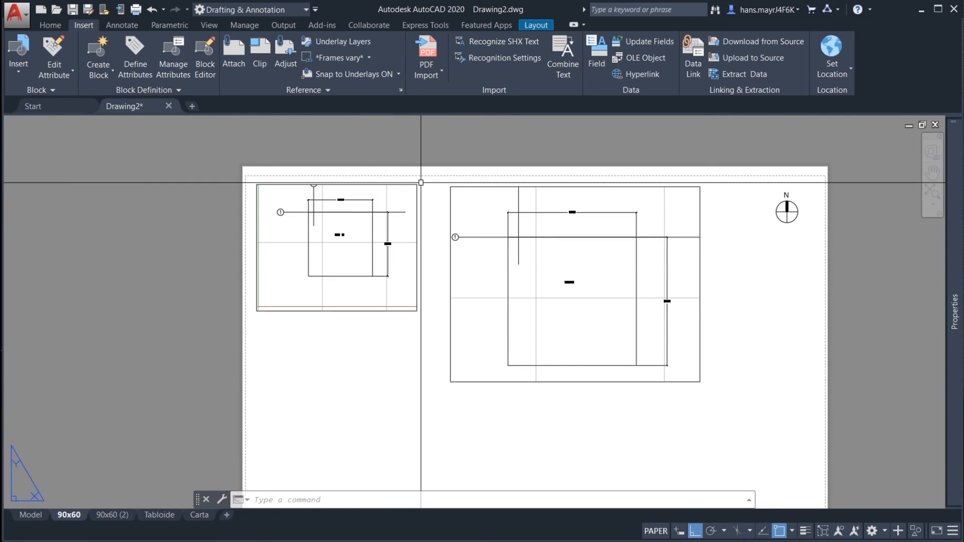
pyautogui.click(417, 184)
pyautogui.scroll(4, 420, 181)
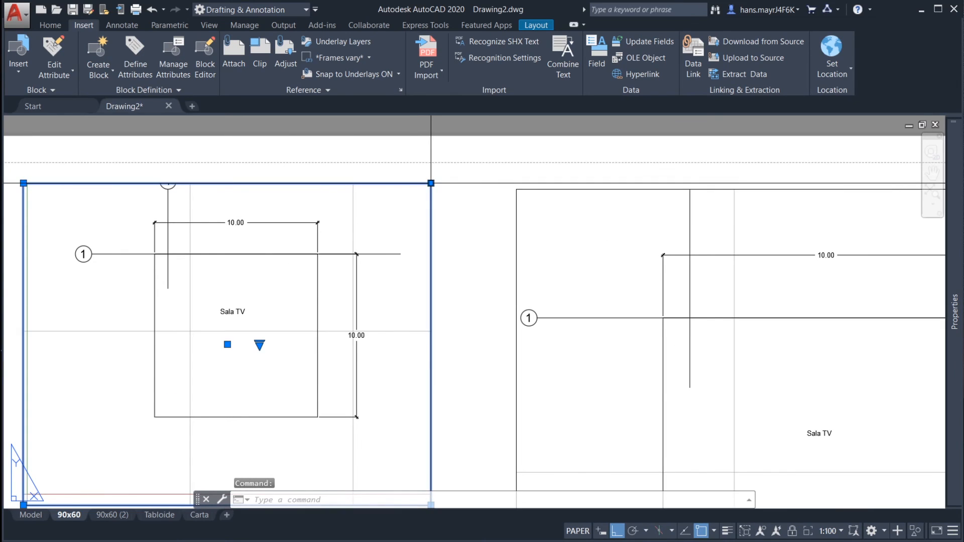
pyautogui.click(430, 183)
pyautogui.scroll(-2, 467, 201)
pyautogui.press('Escape')
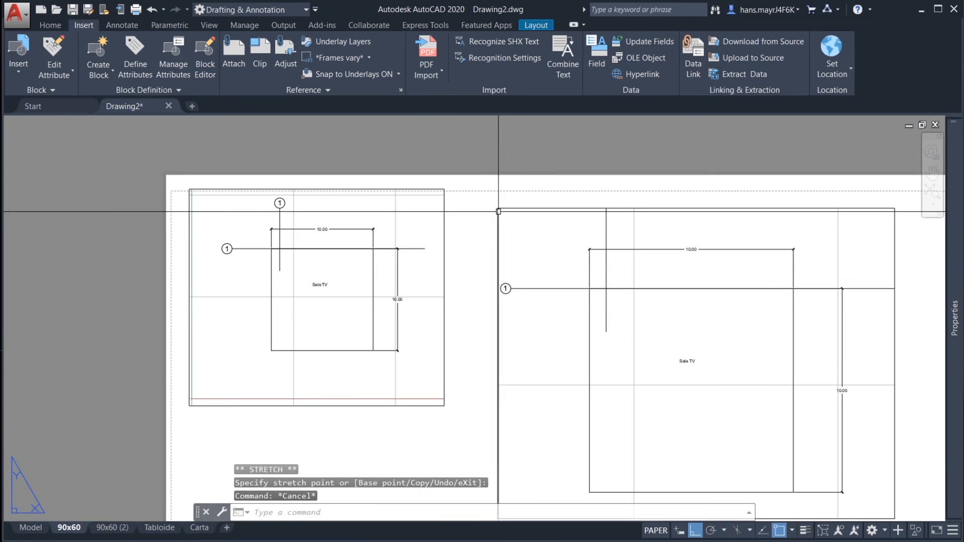
# Step: Stretch the top edge of the 1:50 viewport upward to include the vertical axis line's tag
pyautogui.click(495, 208)
pyautogui.click(497, 208)
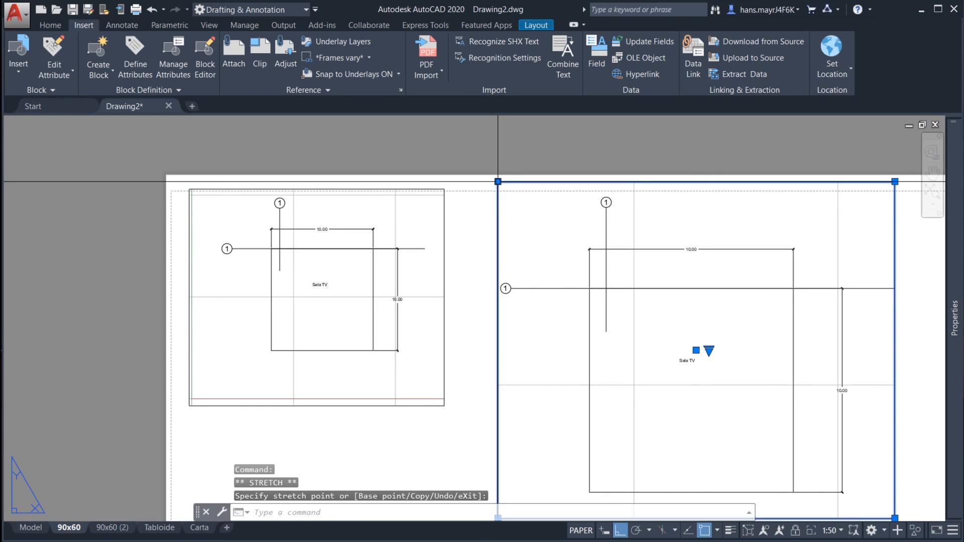
pyautogui.scroll(-5, 522, 233)
pyautogui.press('Escape')
pyautogui.press('Escape')
# Step: Move both viewports down a short distance from the top edge of the sheet
pyautogui.write('m')
pyautogui.press('Return')
pyautogui.click(535, 377)
pyautogui.click(480, 297)
pyautogui.press('Return')
pyautogui.click(464, 318)
pyautogui.click(470, 339)
pyautogui.scroll(4, 491, 275)
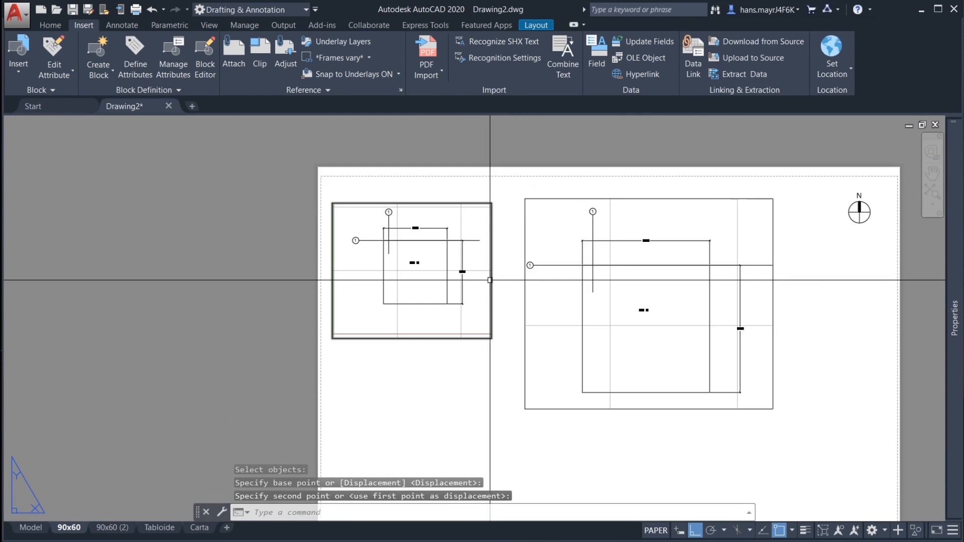
pyautogui.click(492, 263)
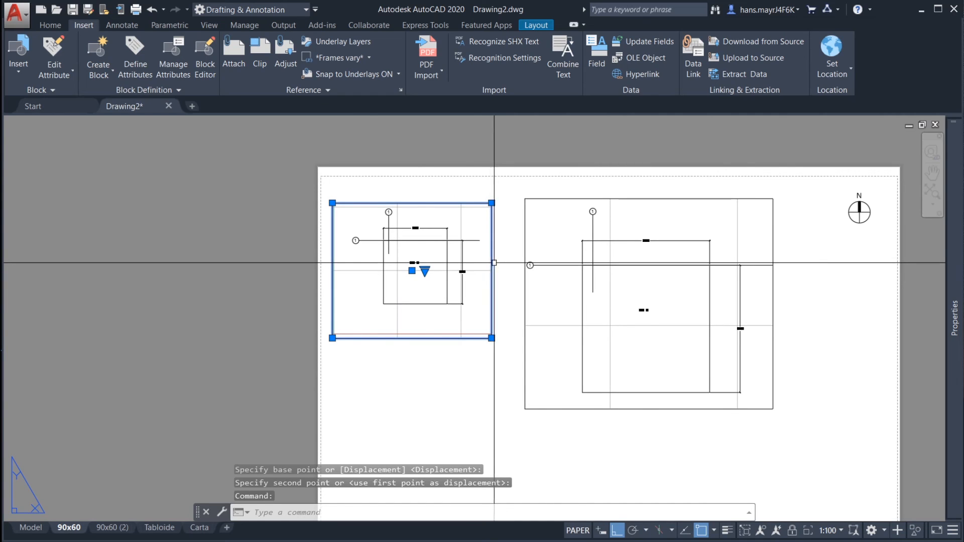
pyautogui.press('Escape')
pyautogui.click(525, 263)
pyautogui.press('Escape')
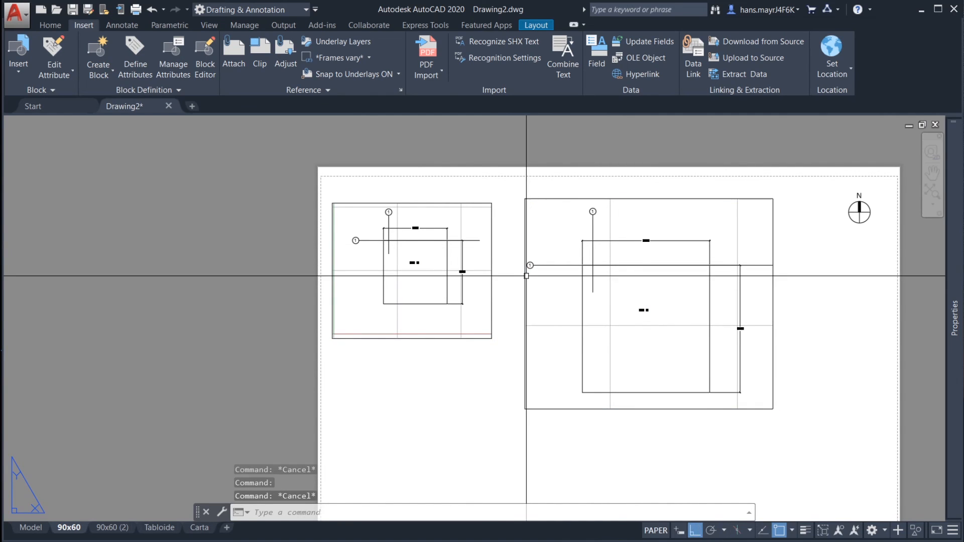
# Step: Move the 1:50 viewport beside the 1:100 viewport with ortho off, roughly lining up their top edges
pyautogui.scroll(4, 482, 241)
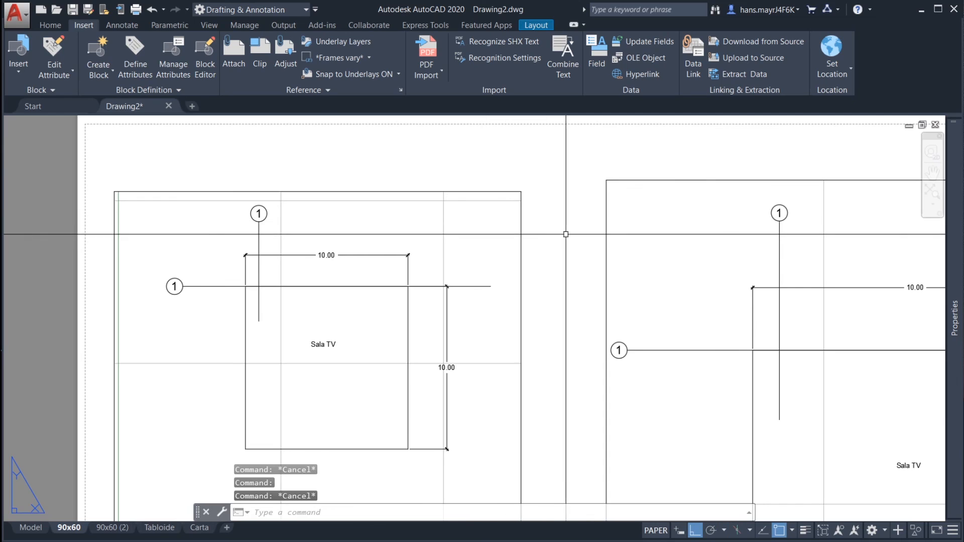
pyautogui.write('m')
pyautogui.press('Return')
pyautogui.press('Return')
pyautogui.click(723, 246)
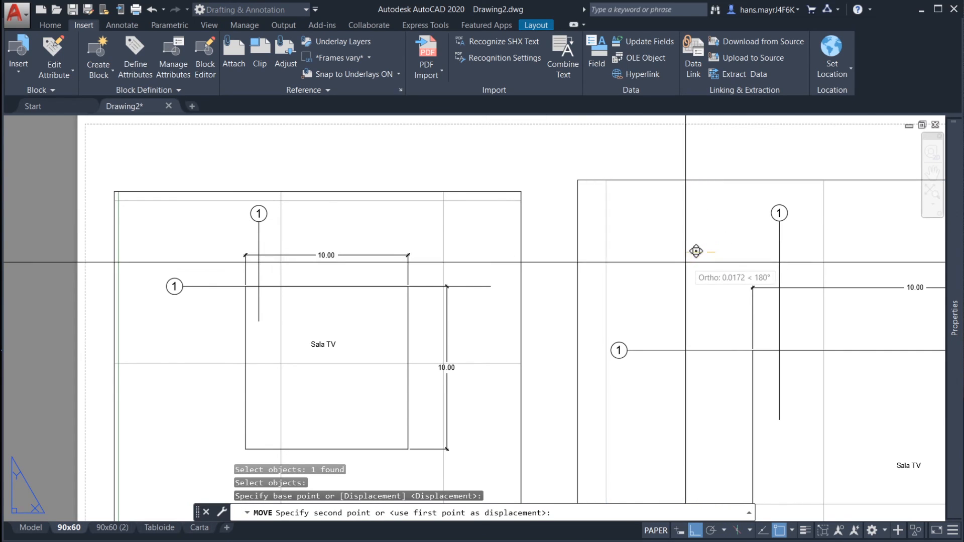
pyautogui.press('F8')
pyautogui.click(640, 262)
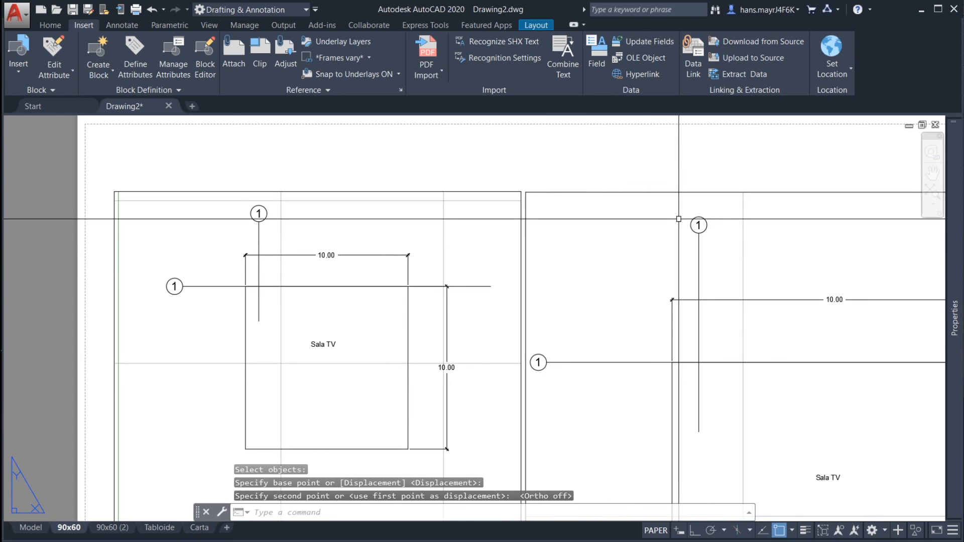
# Step: Measure the height of the vertical axis tag's circle in the 1:50 viewport, with object snap off and ortho on
pyautogui.scroll(-4, 609, 237)
pyautogui.scroll(7, 639, 221)
pyautogui.scroll(4, 670, 278)
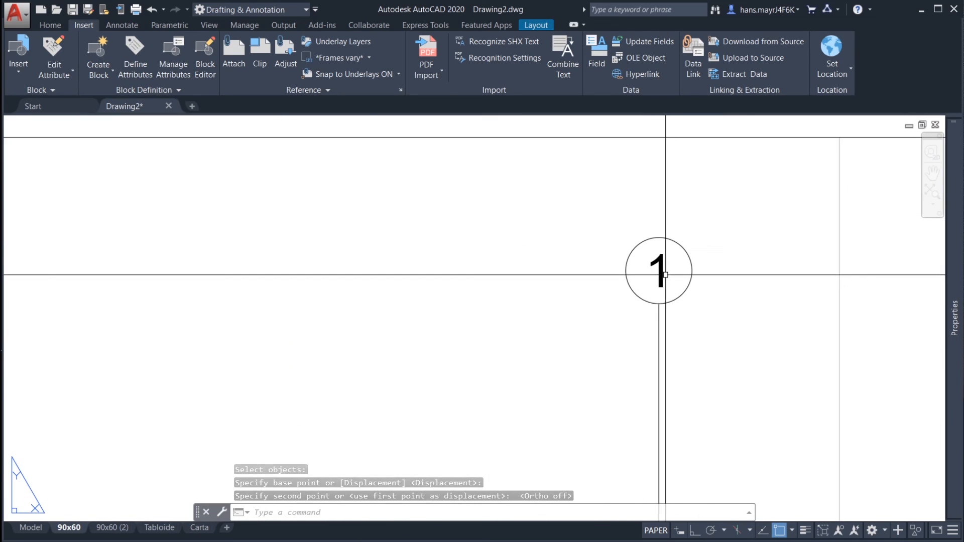
pyautogui.write('di')
pyautogui.press('Return')
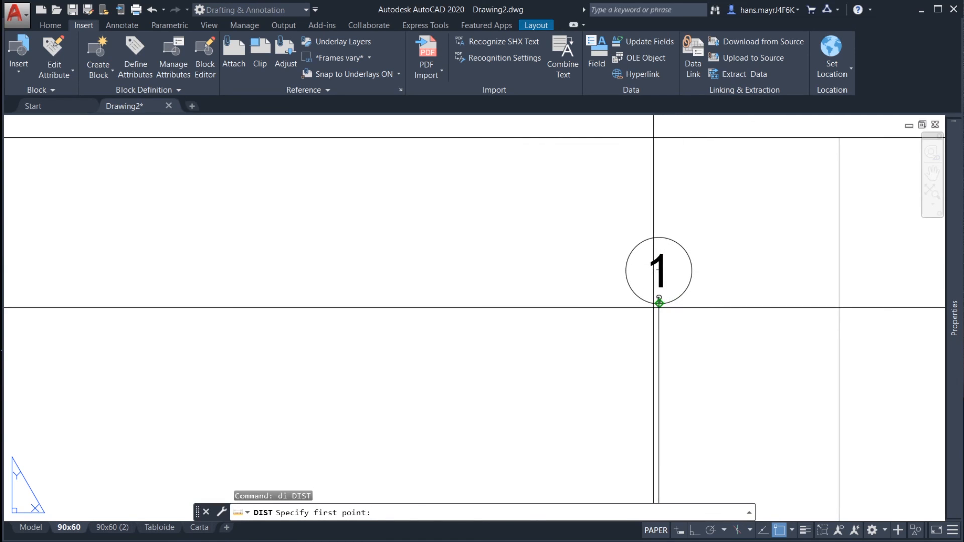
pyautogui.scroll(-3, 663, 266)
pyautogui.press('F3')
pyautogui.scroll(-5, 664, 299)
pyautogui.scroll(8, 624, 292)
pyautogui.scroll(3, 567, 345)
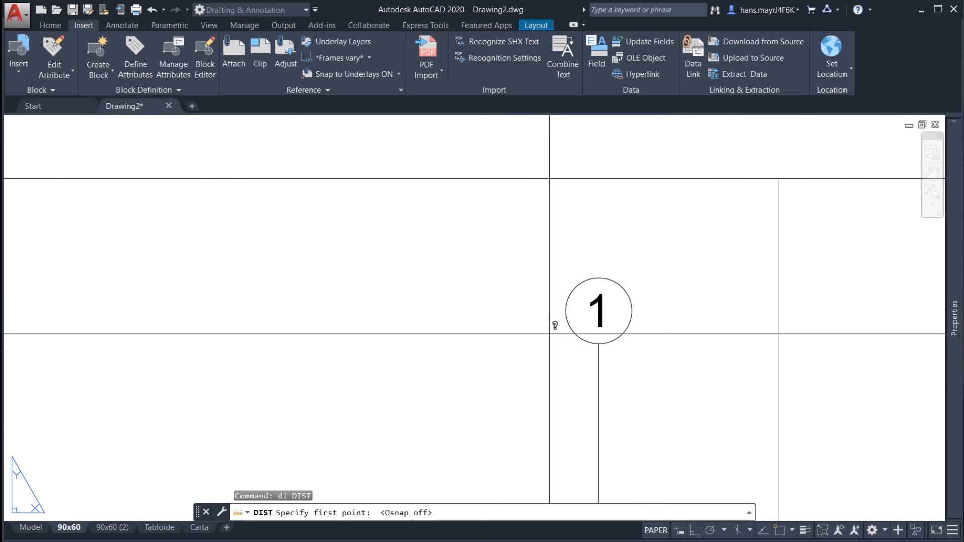
pyautogui.click(561, 351)
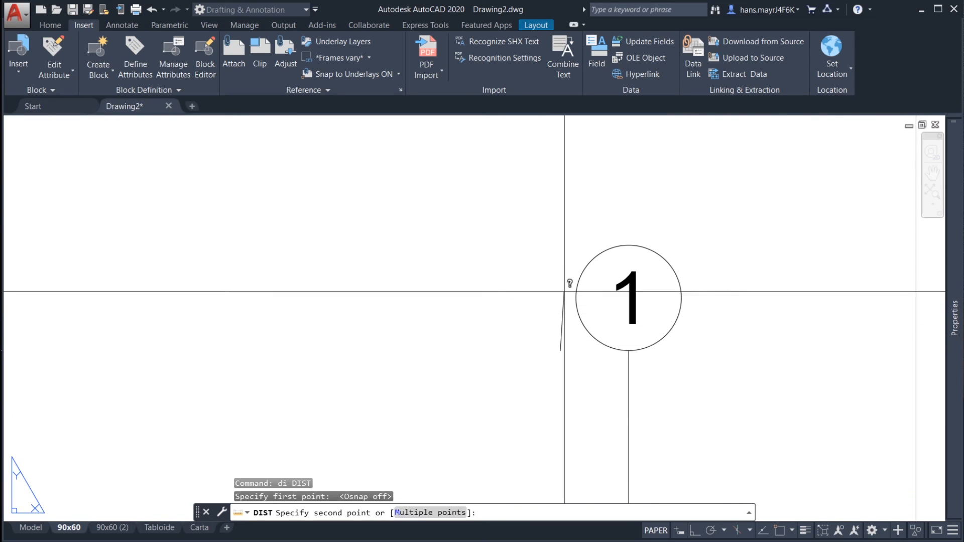
pyautogui.press('F8')
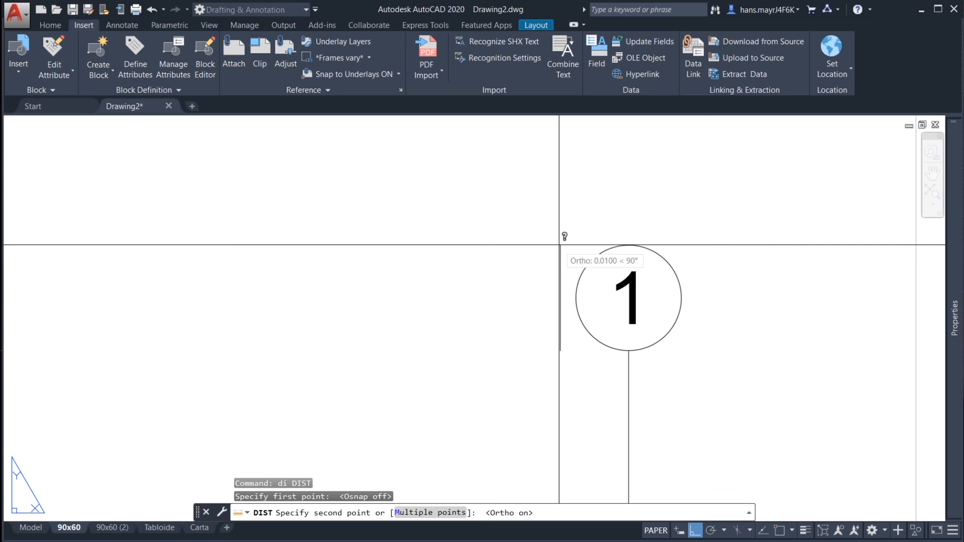
pyautogui.press('Escape')
# Step: Measure the height of the vertical axis tag's circle in the 1:100 viewport for comparison
pyautogui.scroll(-6, 570, 280)
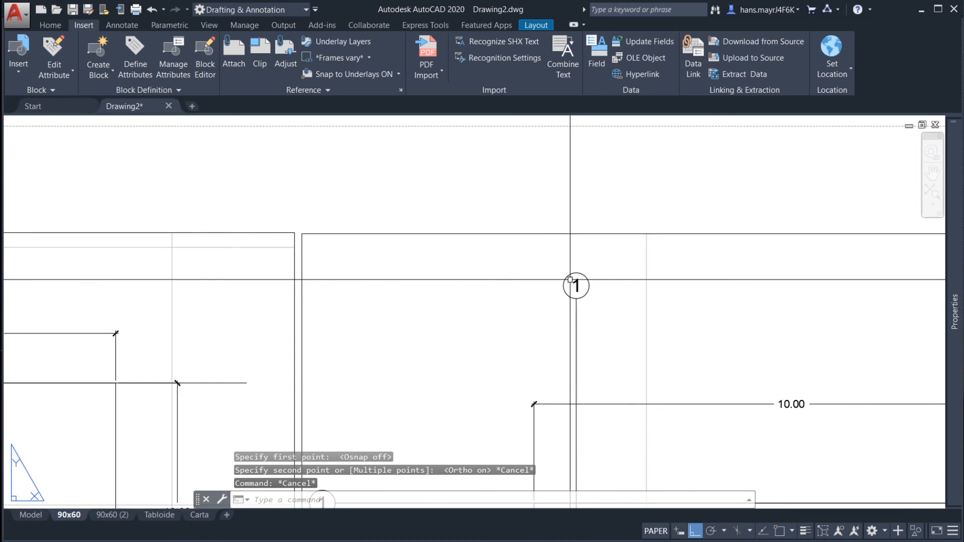
pyautogui.scroll(-4, 570, 279)
pyautogui.scroll(3, 386, 280)
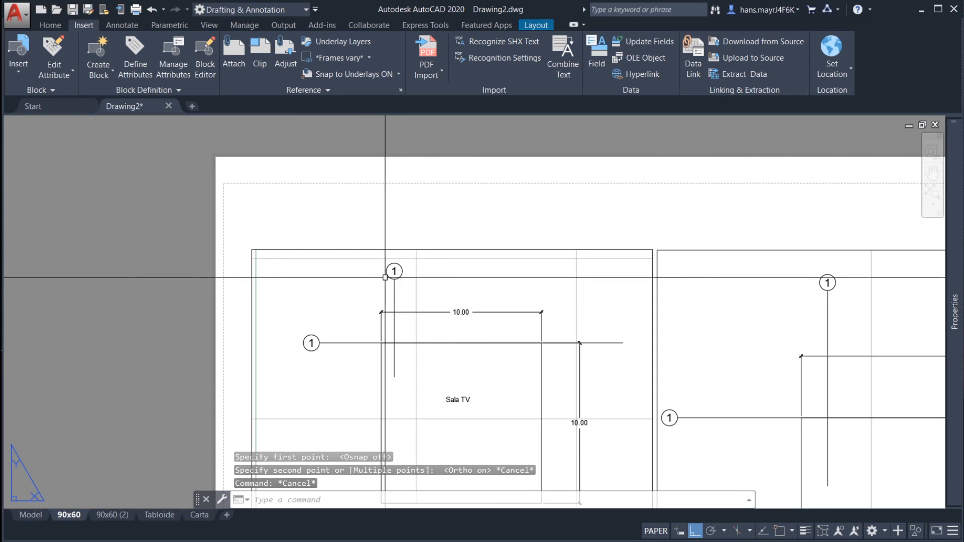
pyautogui.scroll(3, 413, 262)
pyautogui.press('Return')
pyautogui.scroll(4, 377, 309)
pyautogui.click(419, 194)
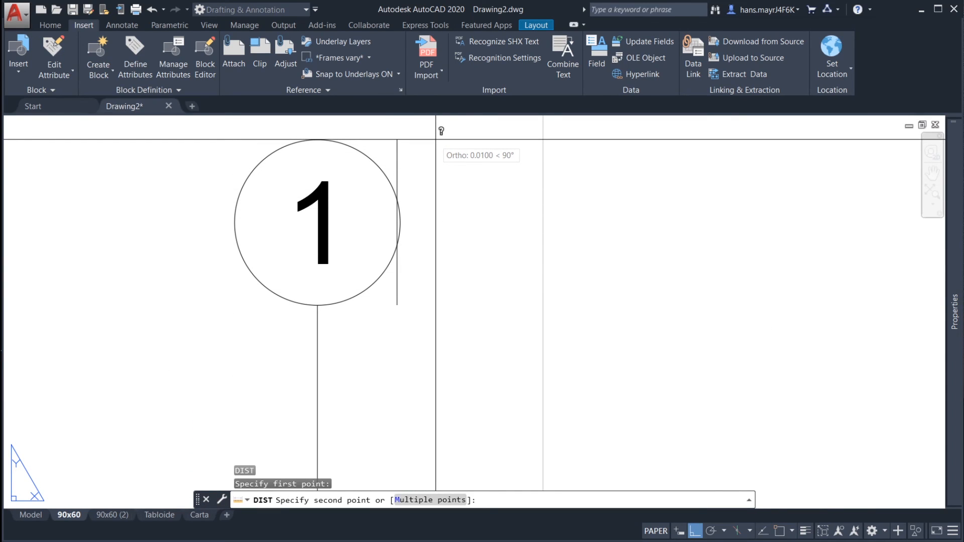
pyautogui.press('Escape')
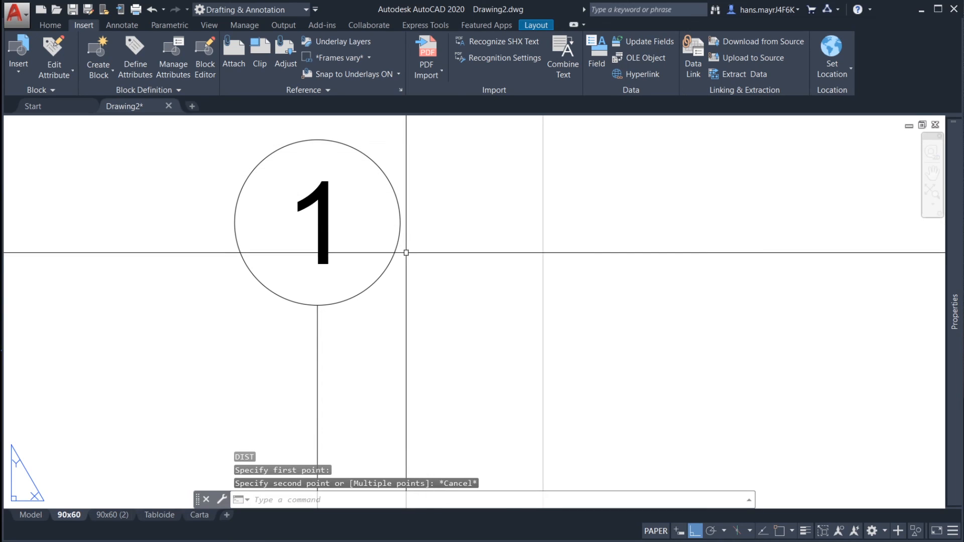
# Step: Change the larger viewport's scale from 1:50 to 1:75 and deselect it
pyautogui.scroll(-6, 409, 243)
pyautogui.scroll(-1, 530, 260)
pyautogui.moveTo(565, 264); pyautogui.dragTo(450, 207, button='middle')
pyautogui.click(486, 190)
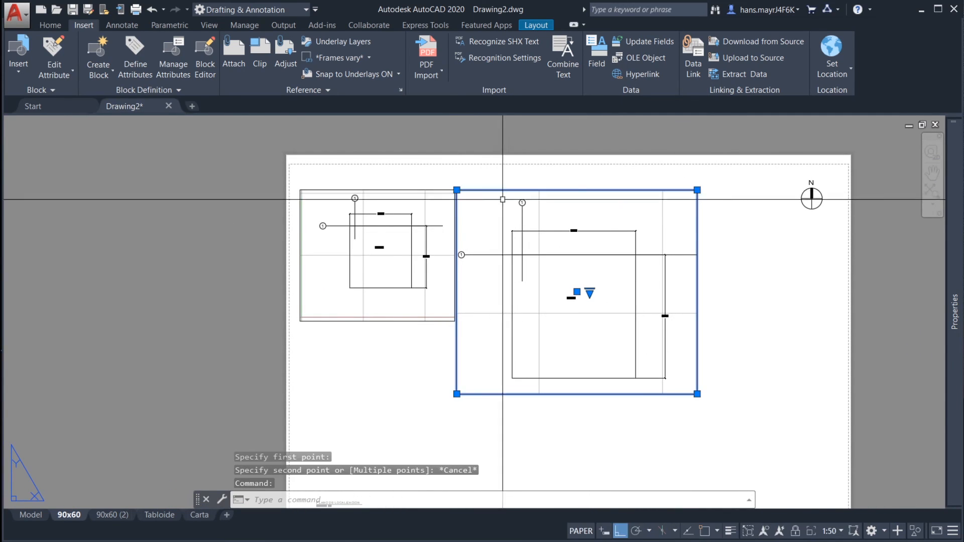
pyautogui.click(826, 531)
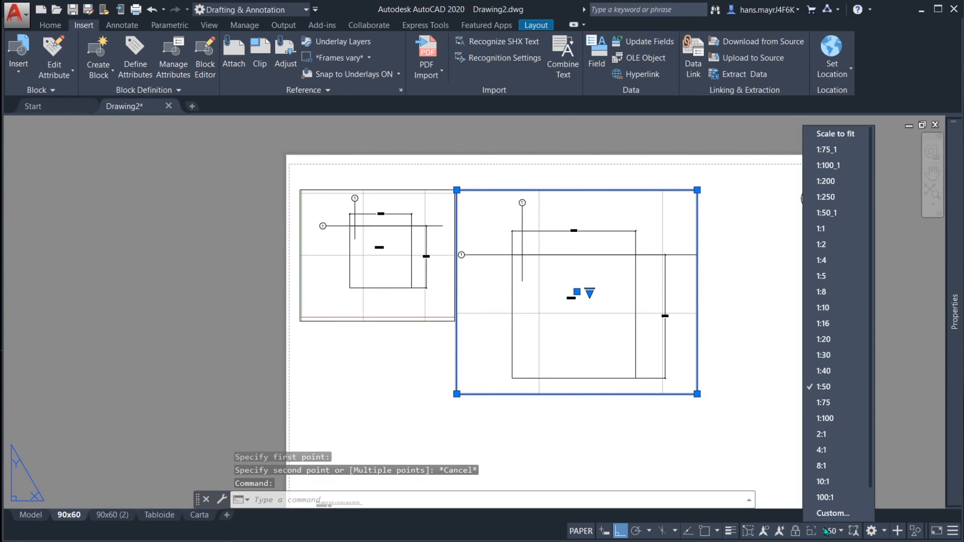
pyautogui.click(844, 402)
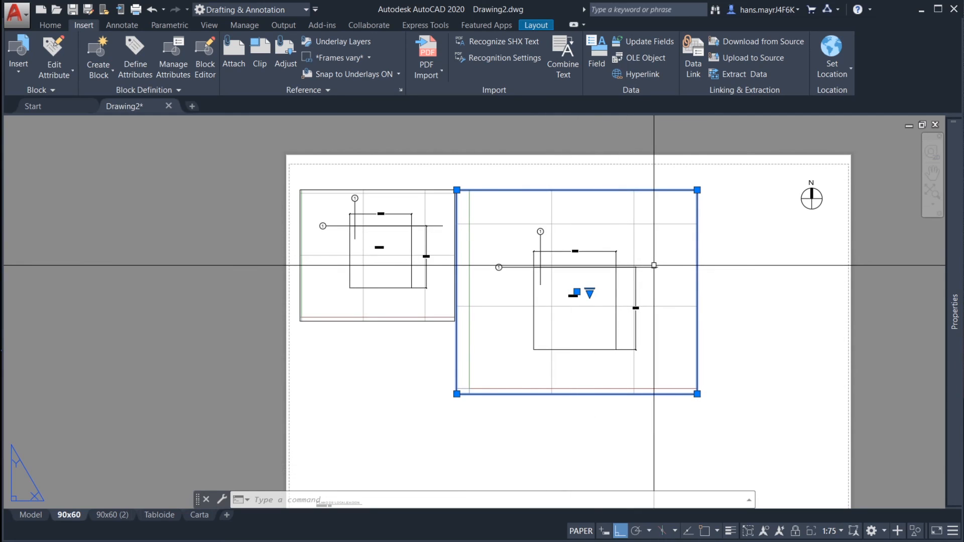
pyautogui.press('Escape')
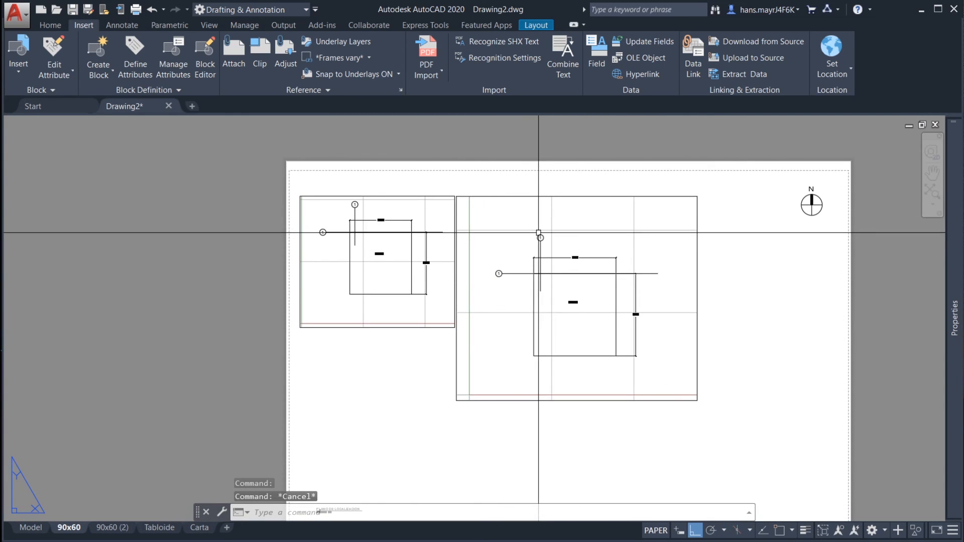
# Step: Compare the size and axis alignment of the number tags in the 1:100 and 1:75 viewports
pyautogui.scroll(4, 523, 233)
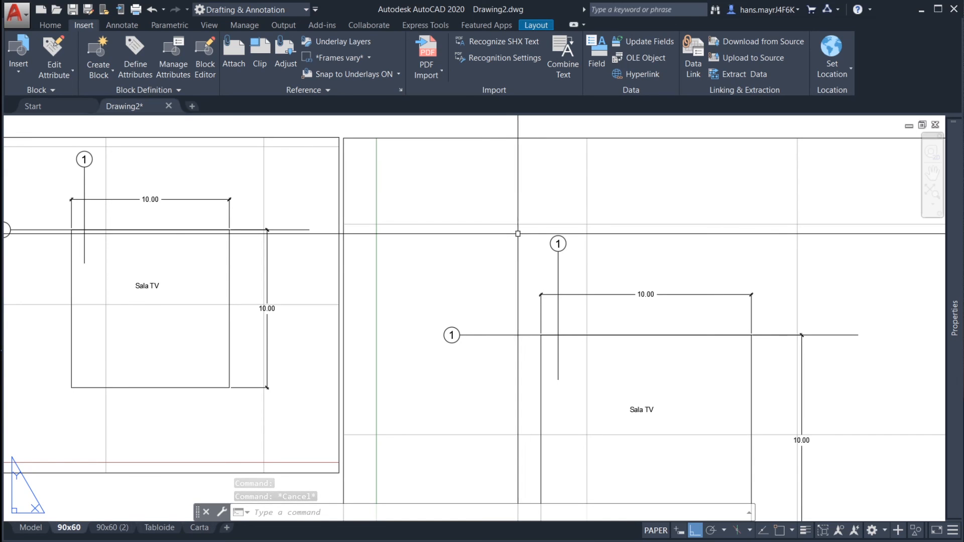
pyautogui.scroll(-4, 527, 281)
pyautogui.scroll(4, 527, 283)
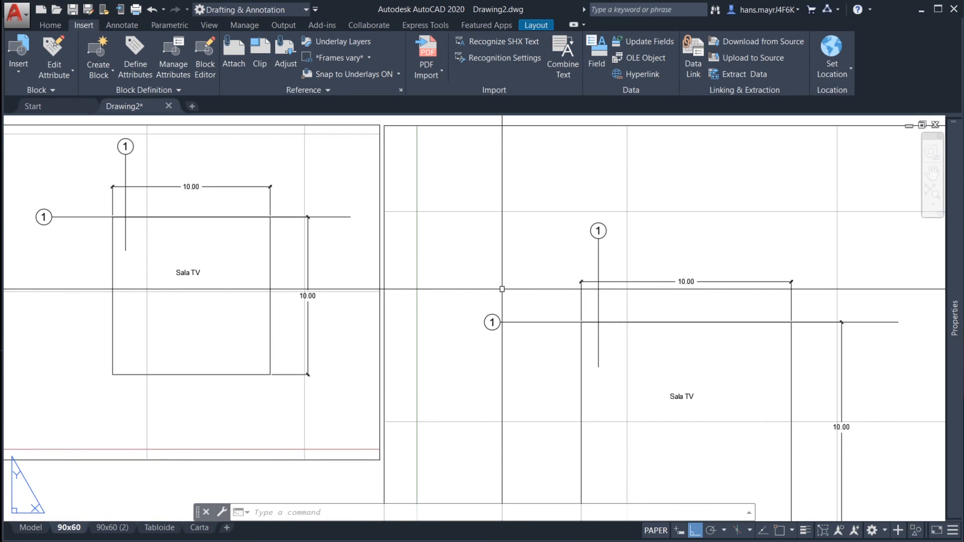
pyautogui.scroll(-6, 502, 290)
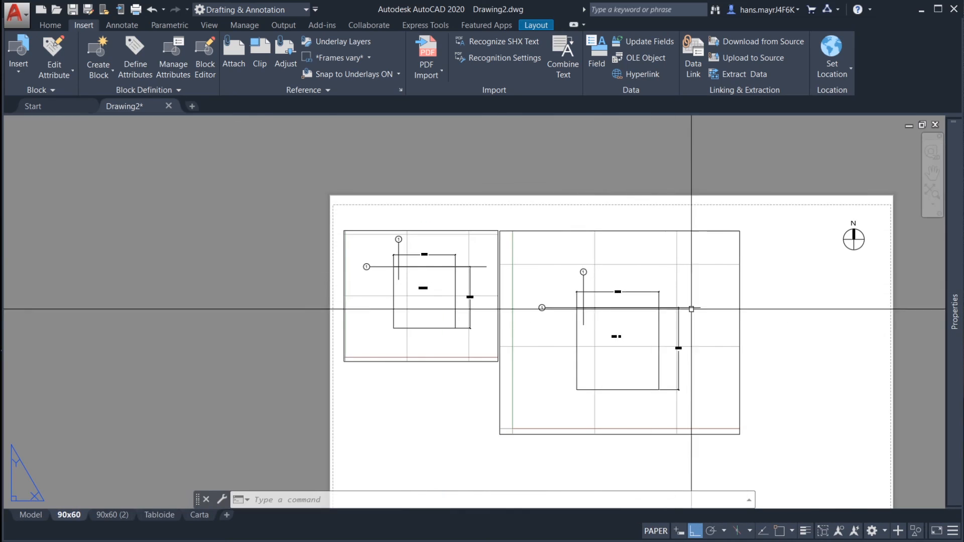
pyautogui.moveTo(652, 299); pyautogui.dragTo(491, 243, button='middle')
pyautogui.scroll(2, 439, 216)
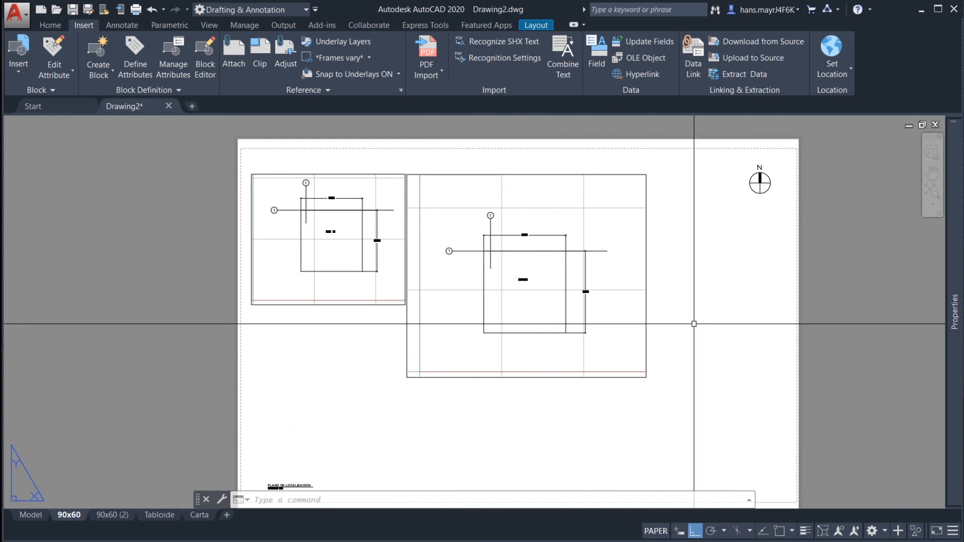
pyautogui.moveTo(694, 316); pyautogui.dragTo(687, 293, button='middle')
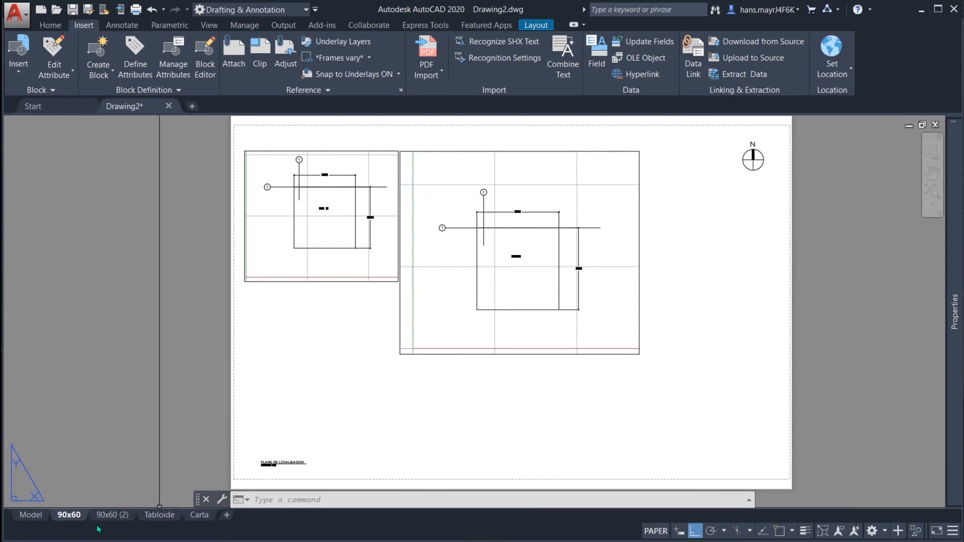
# Step: Return from the 90x60 layout to model space, keeping the room and both tagged axis lines in view
pyautogui.moveTo(35, 523)
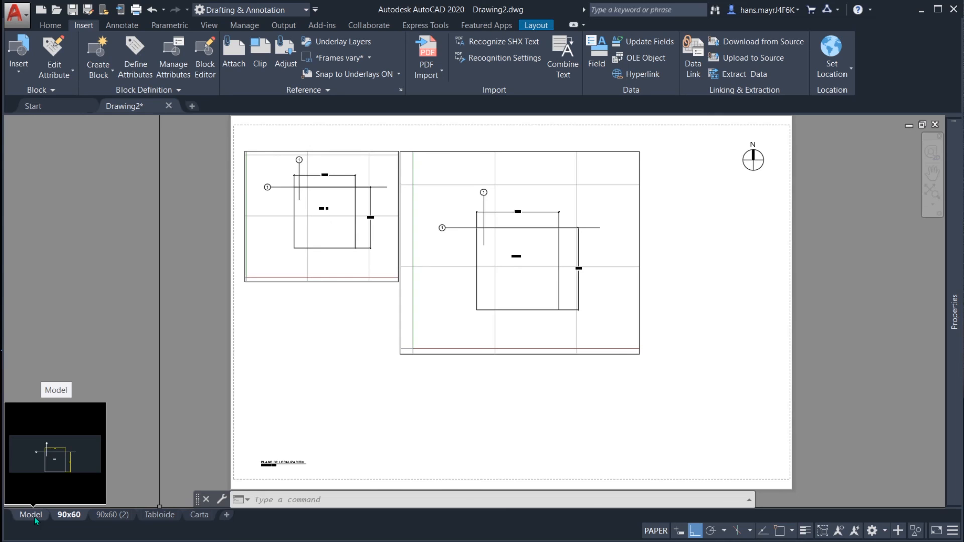
pyautogui.click(35, 520)
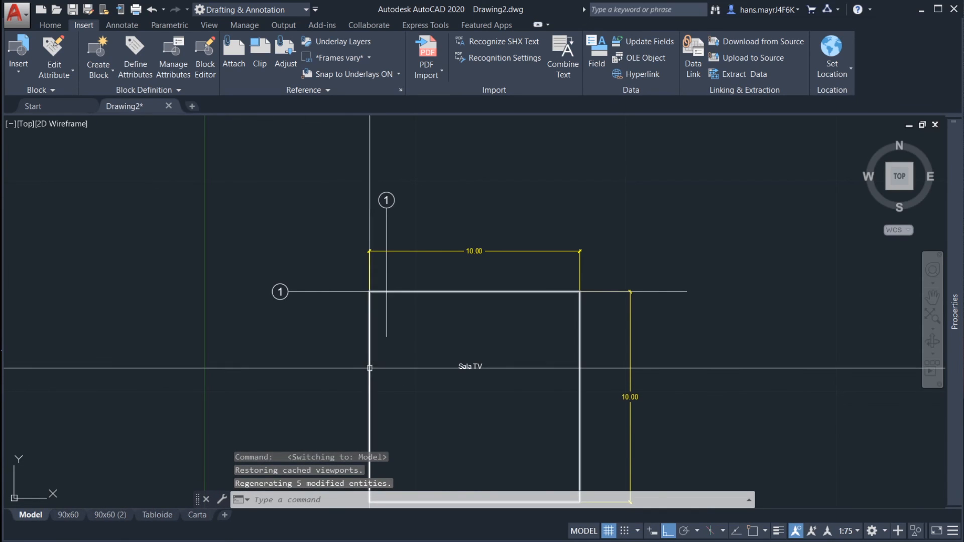
pyautogui.moveTo(406, 329); pyautogui.dragTo(417, 257, button='middle')
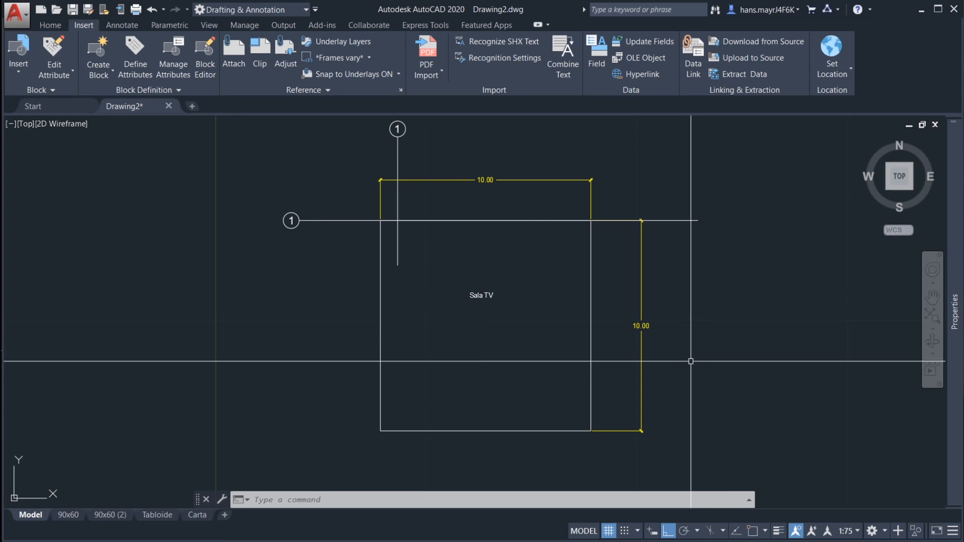
pyautogui.moveTo(675, 340); pyautogui.dragTo(629, 356, button='middle')
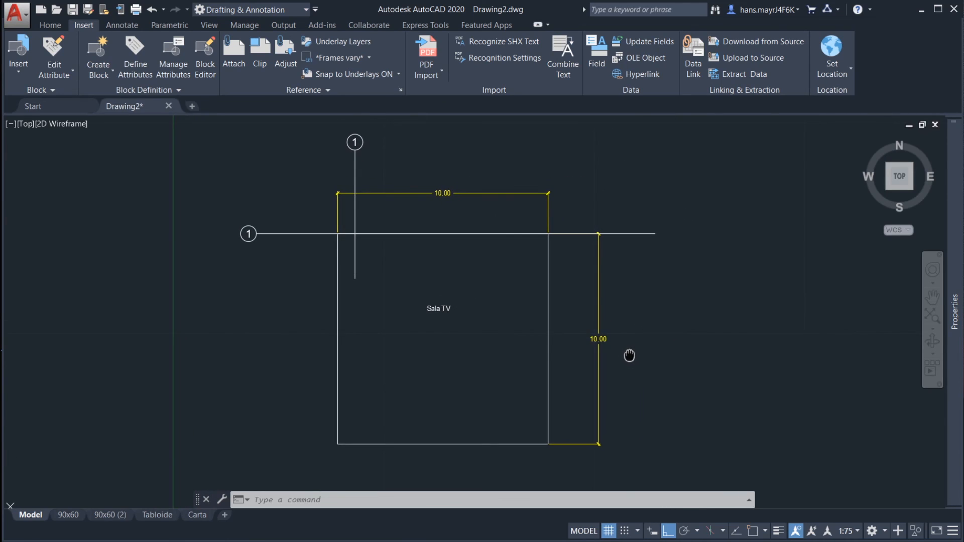